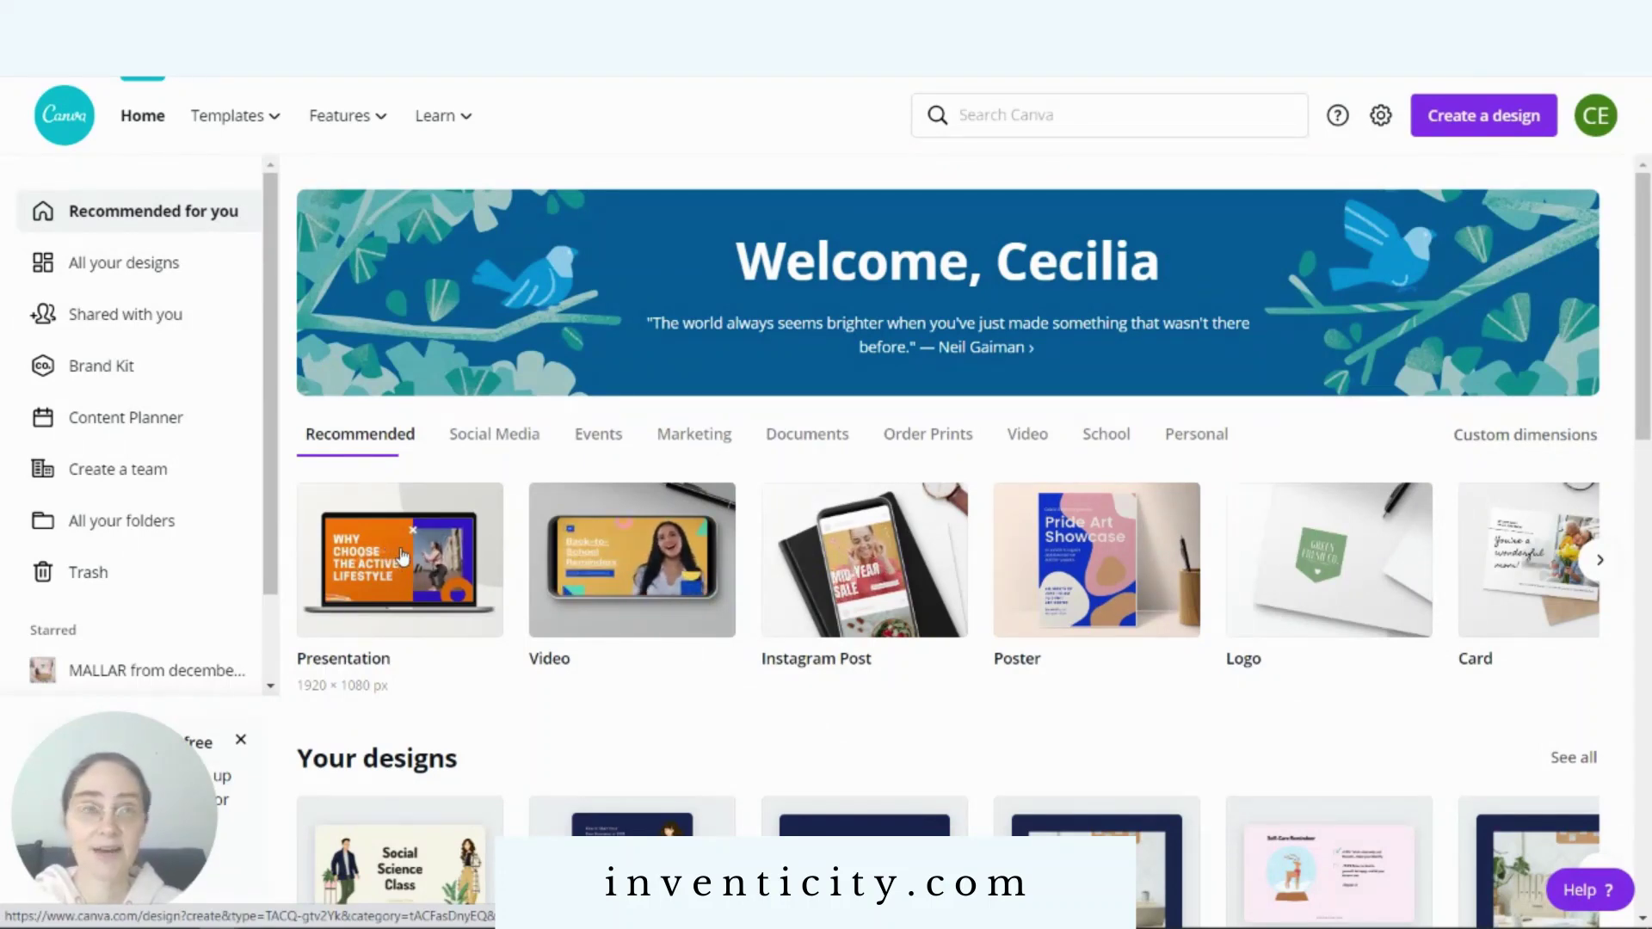
- Start a blank 16:9 presentation and add the white-panelled wall photo from Recently used elements
{"action": "left_click", "coordinate": [392, 545]}
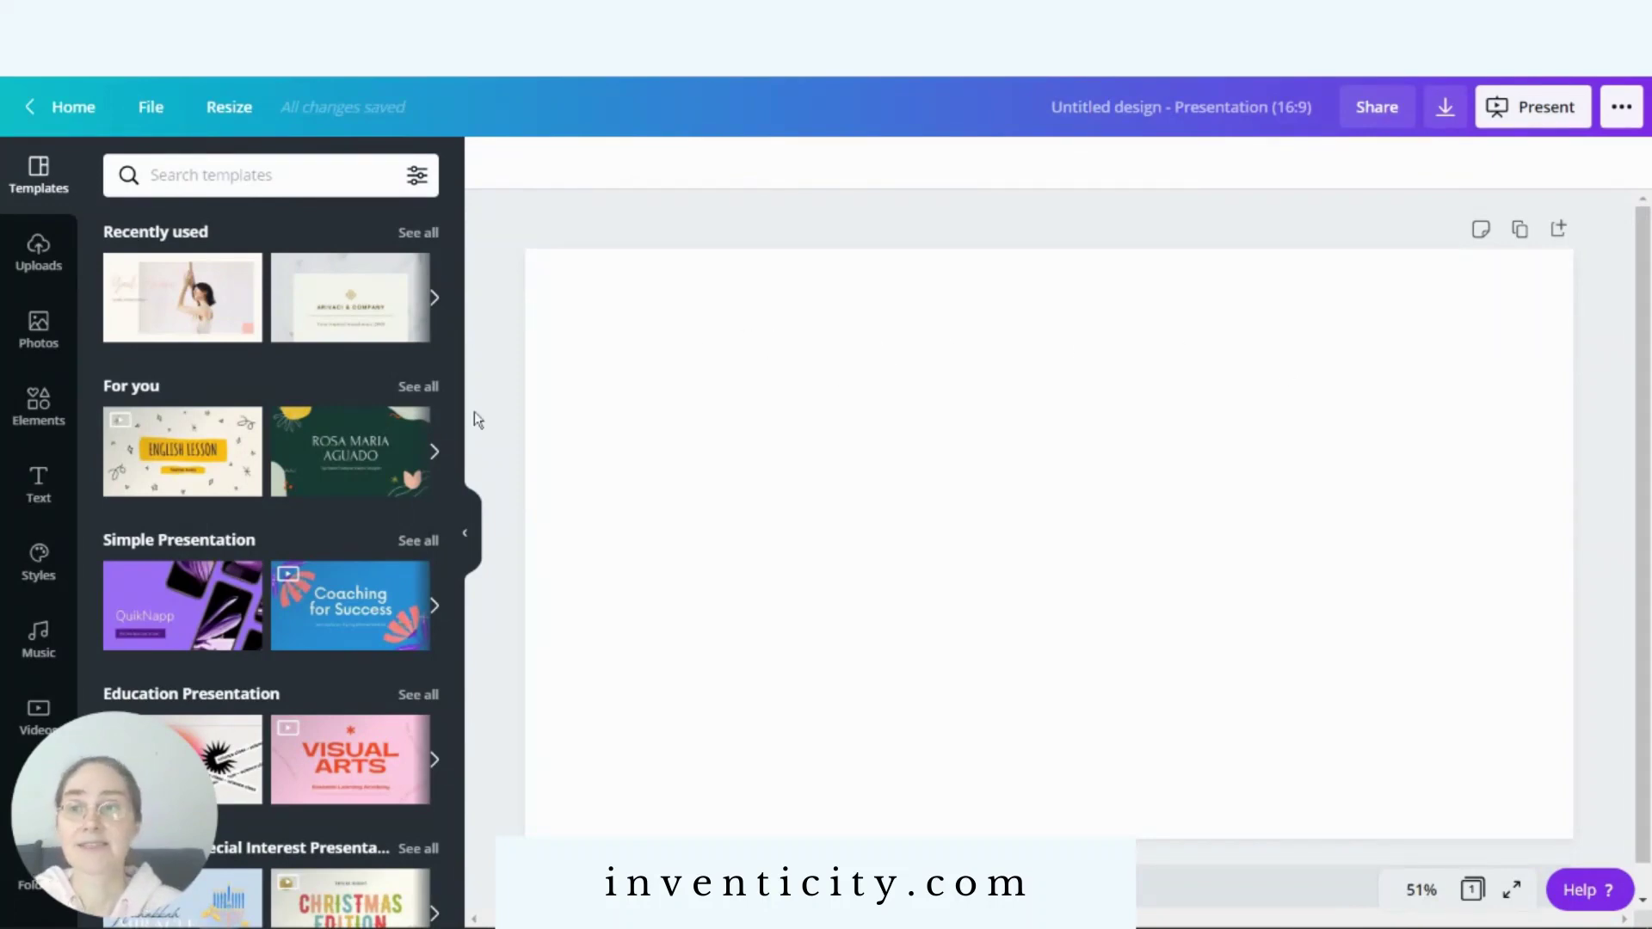
{"action": "left_click", "coordinate": [57, 415]}
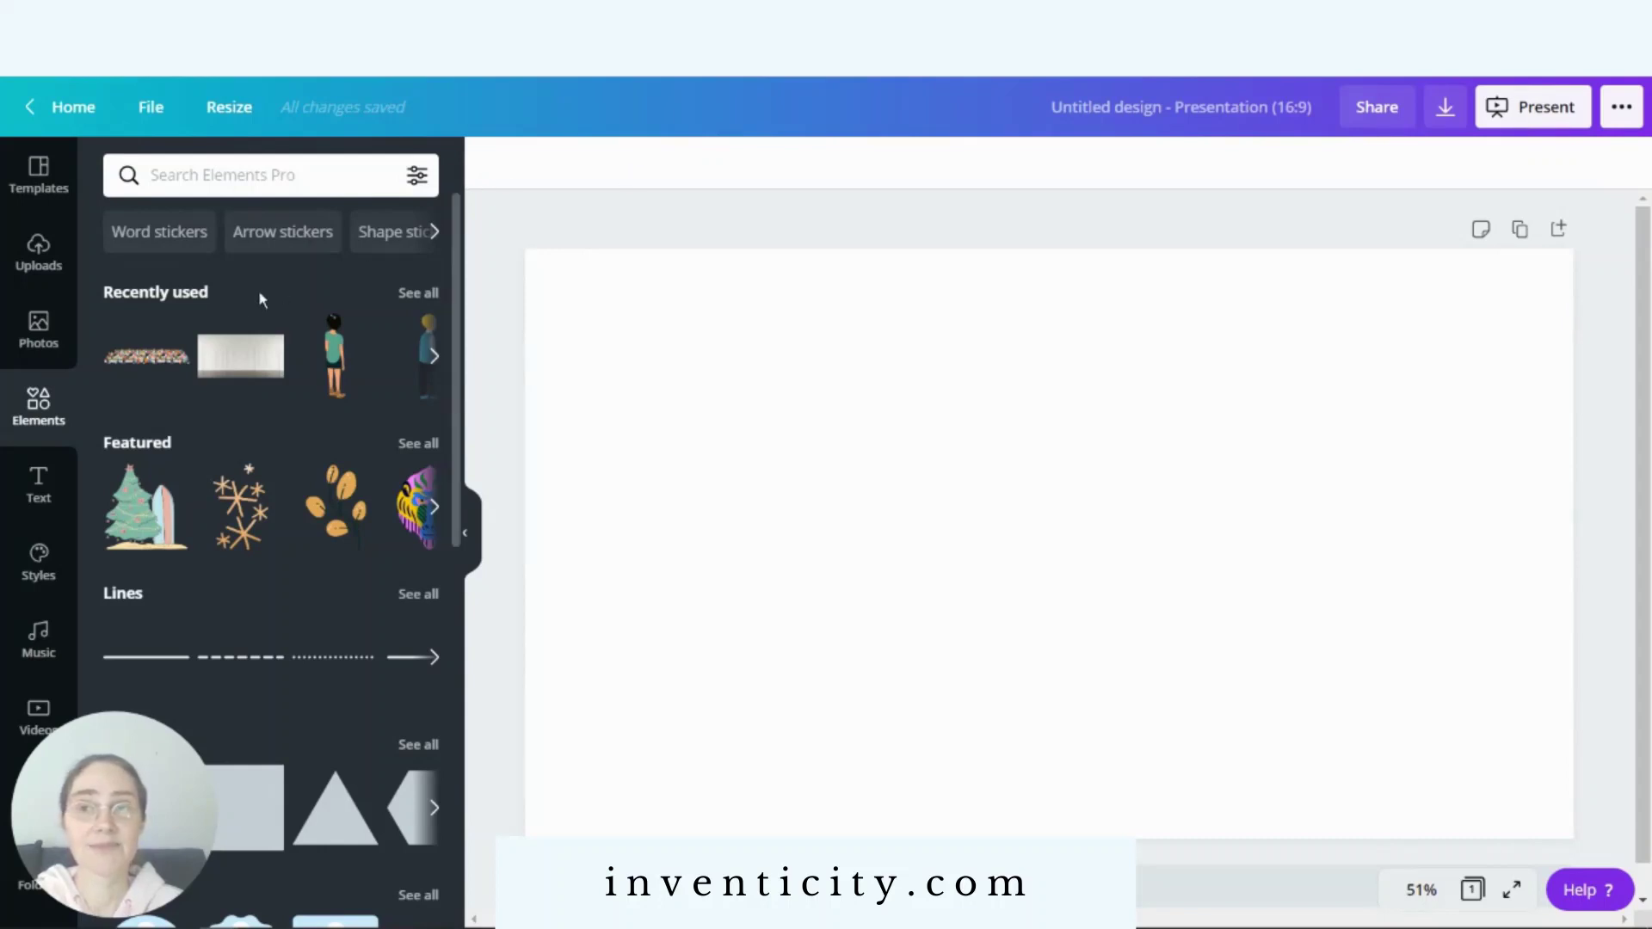
{"action": "left_click", "coordinate": [220, 358]}
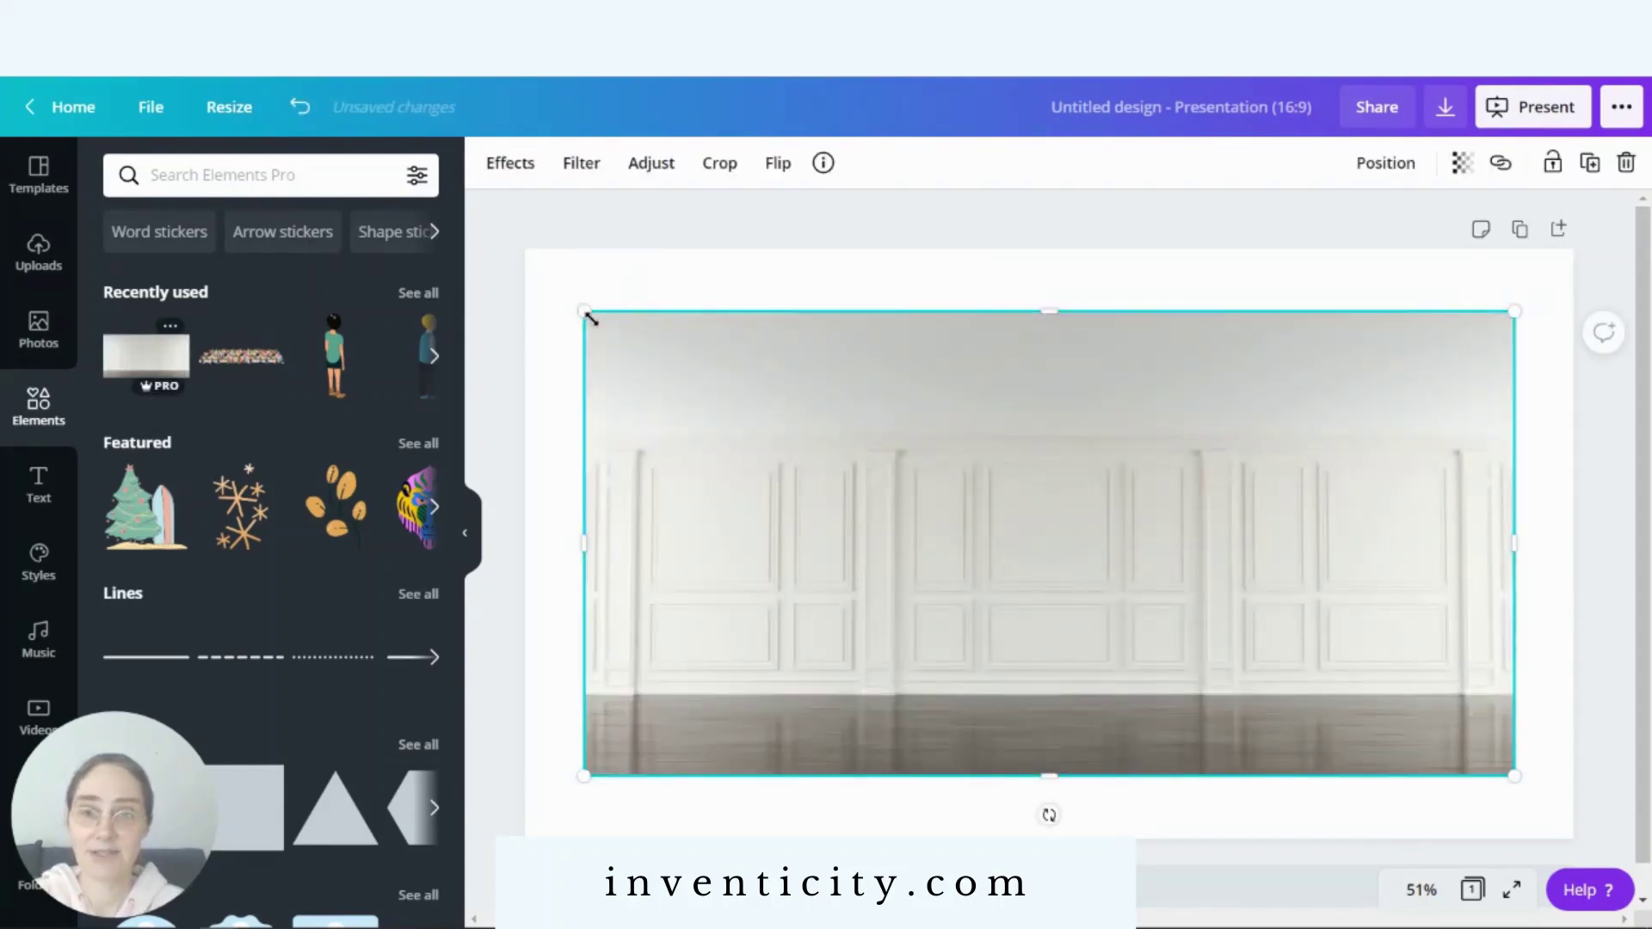
- Stretch the wall photo to the slide's left, right, bottom and top edges so it fills the page
{"action": "left_click_drag", "start_coordinate": [567, 300], "coordinate": [526, 274]}
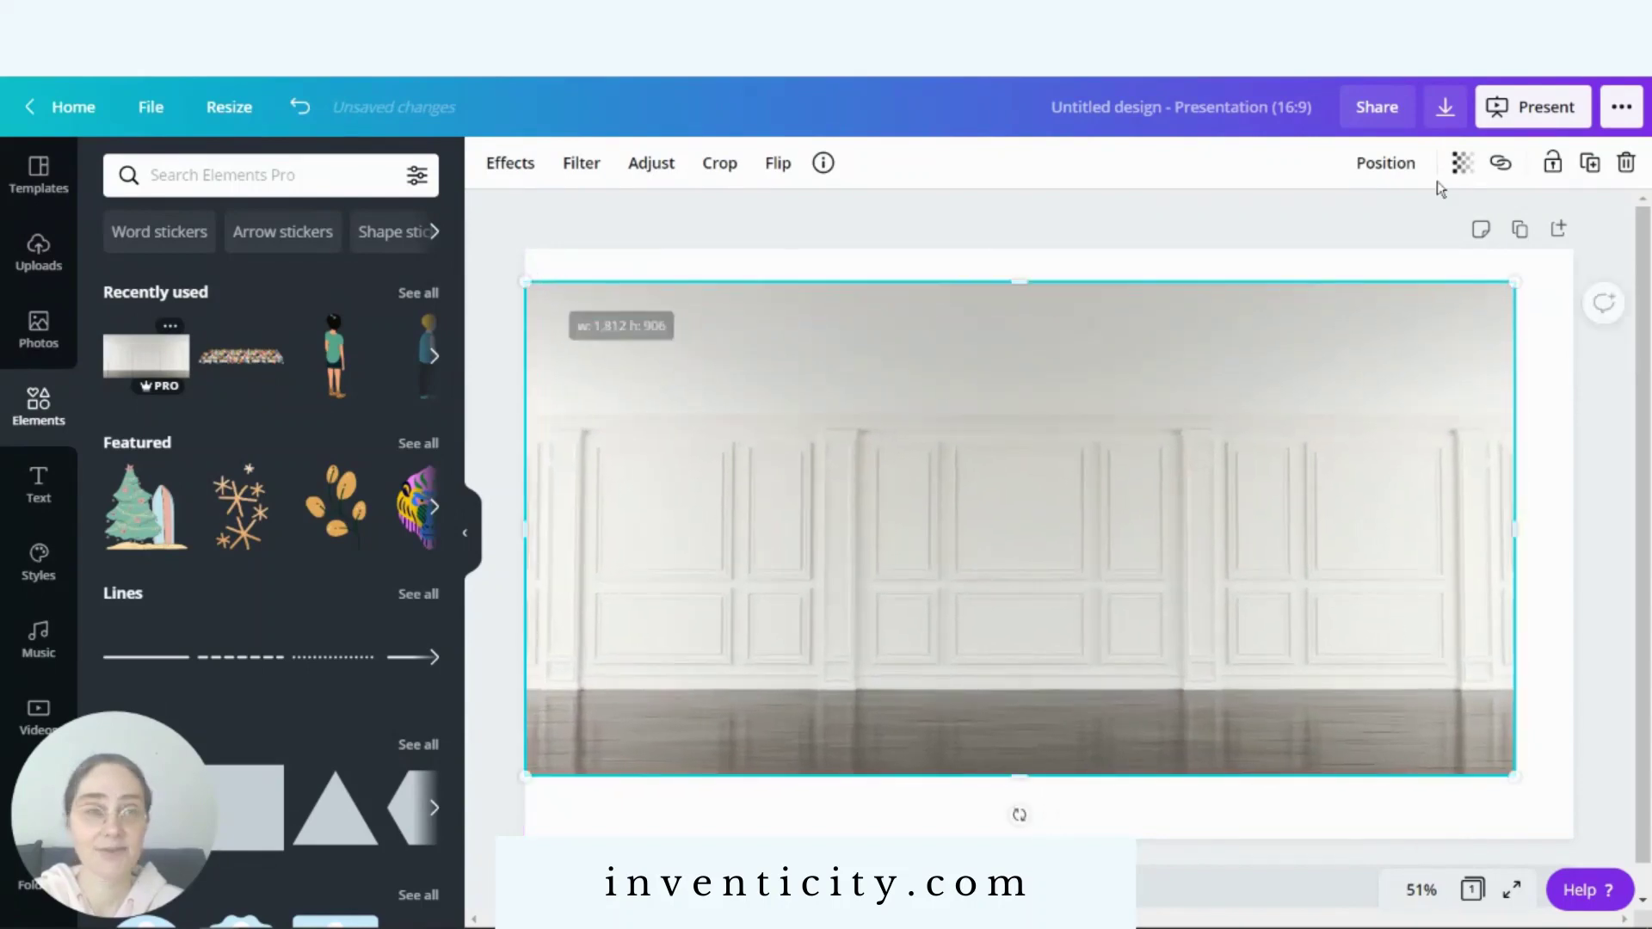
{"action": "left_click_drag", "start_coordinate": [1514, 280], "coordinate": [1573, 248]}
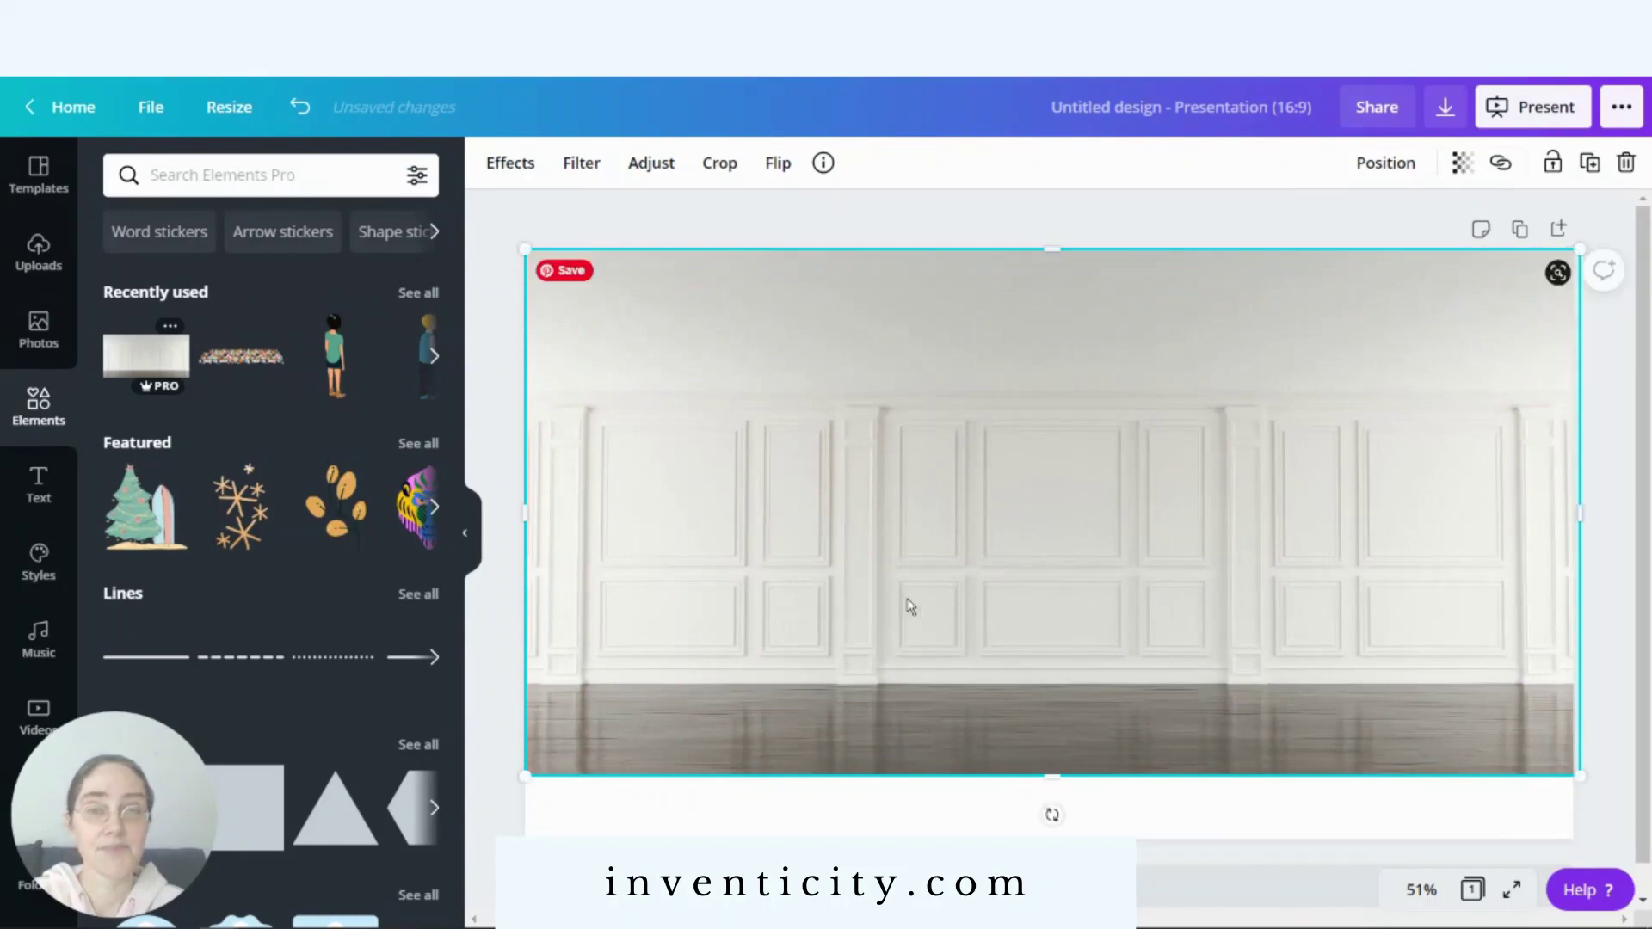
{"action": "left_click_drag", "start_coordinate": [1169, 382], "coordinate": [1162, 442]}
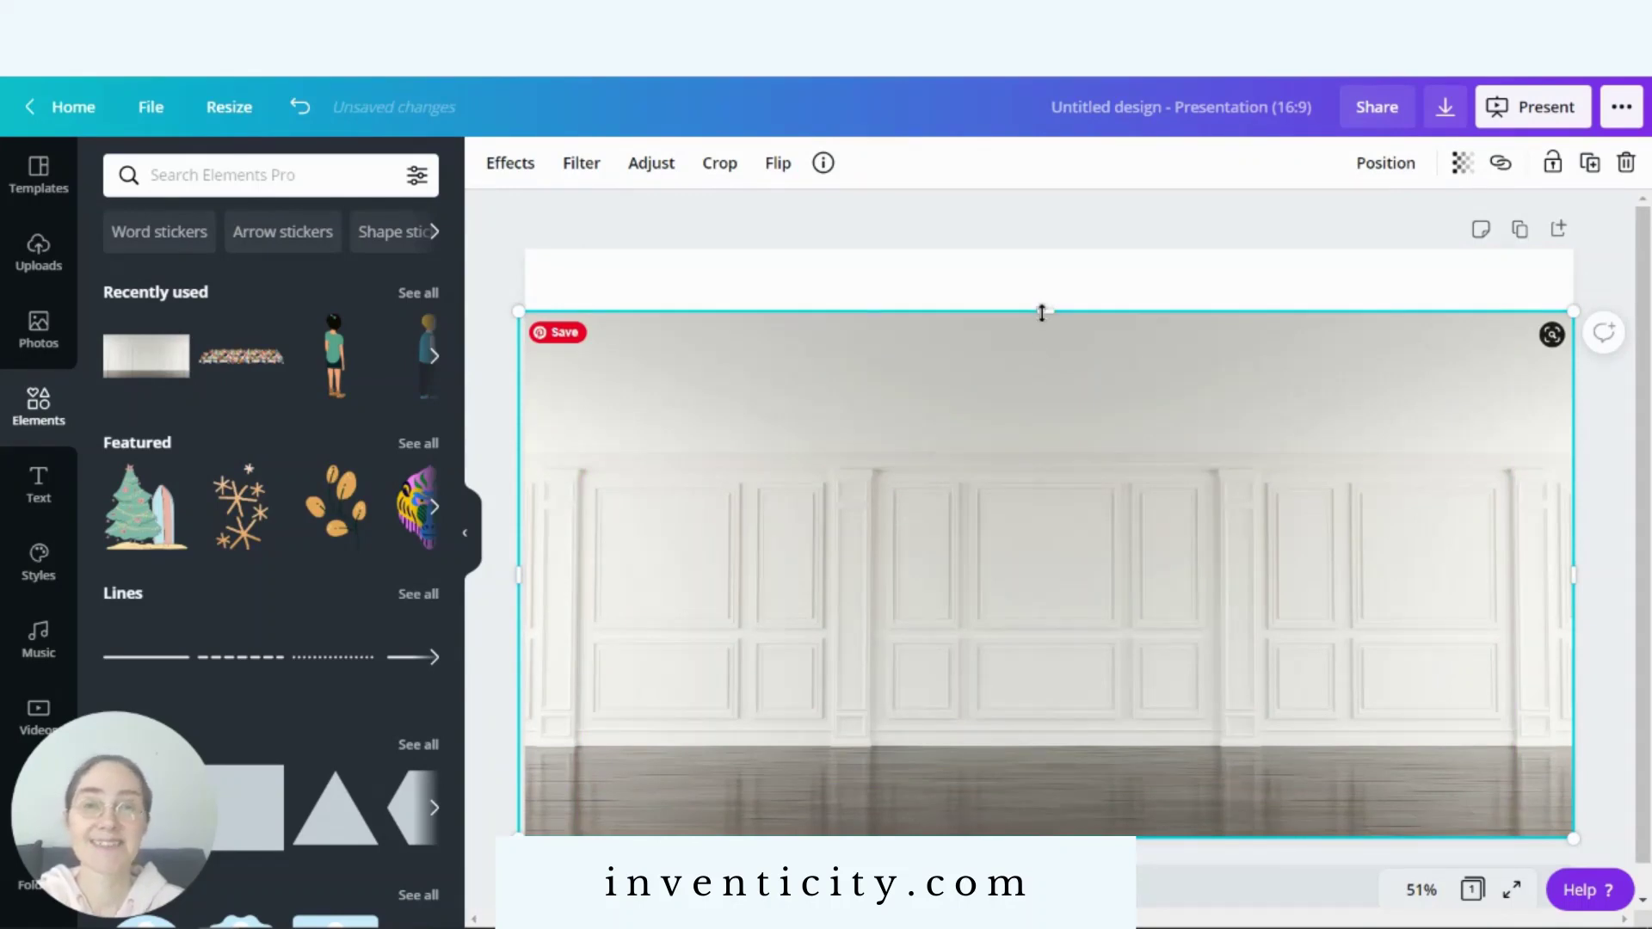
{"action": "left_click_drag", "start_coordinate": [1048, 293], "coordinate": [1046, 258]}
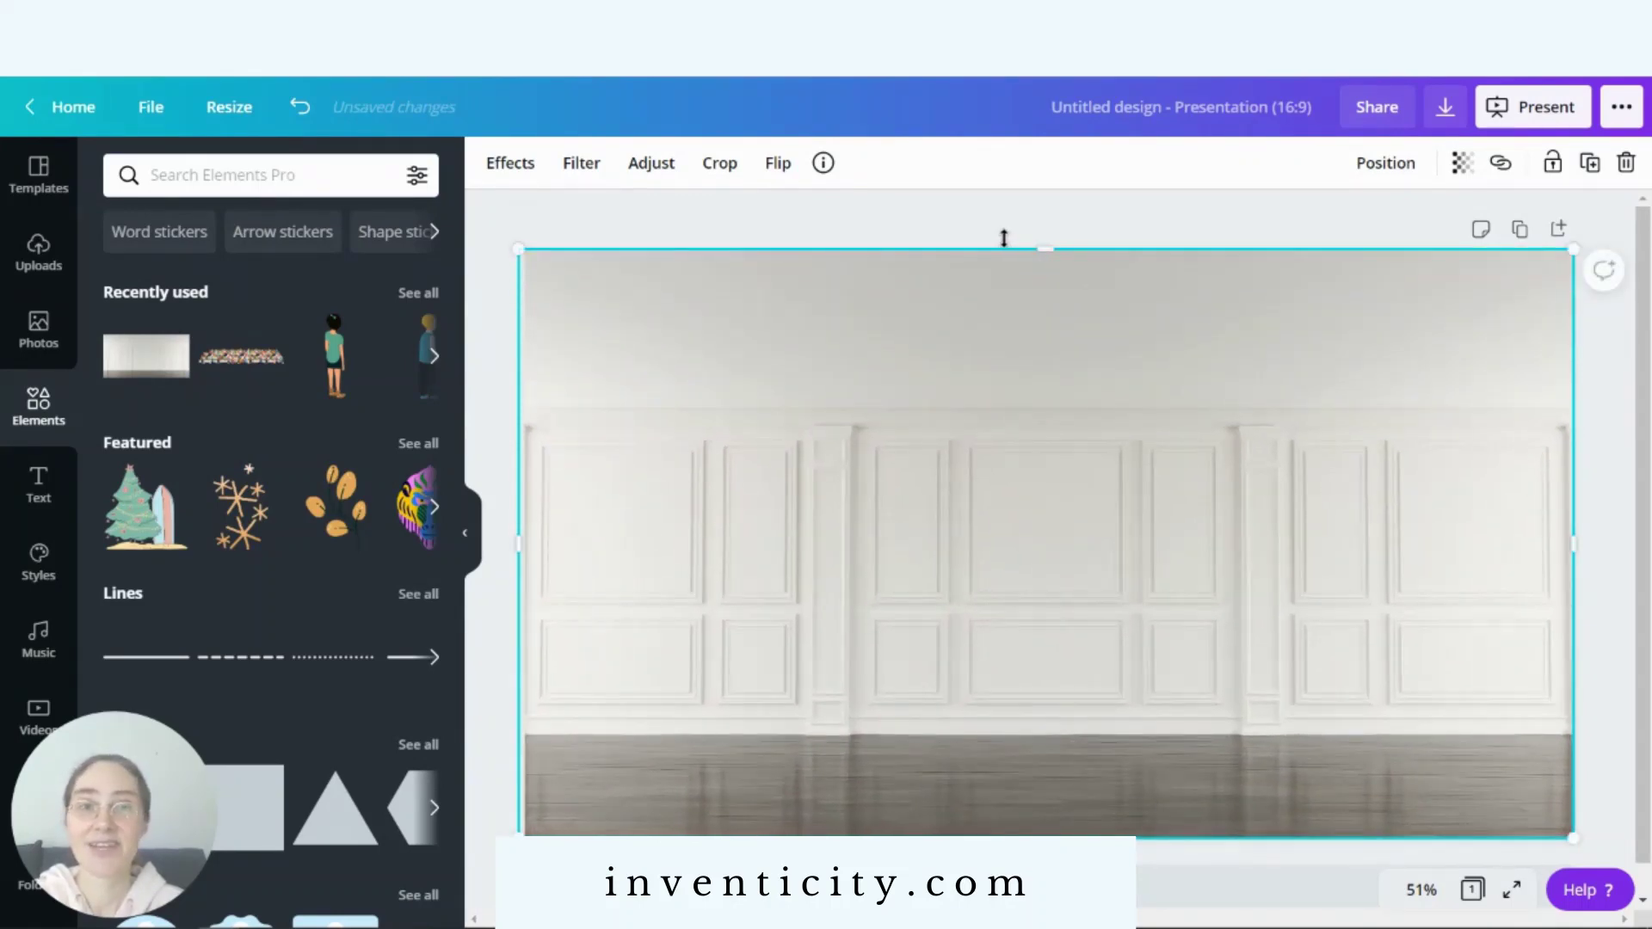
{"action": "left_click", "coordinate": [1072, 214]}
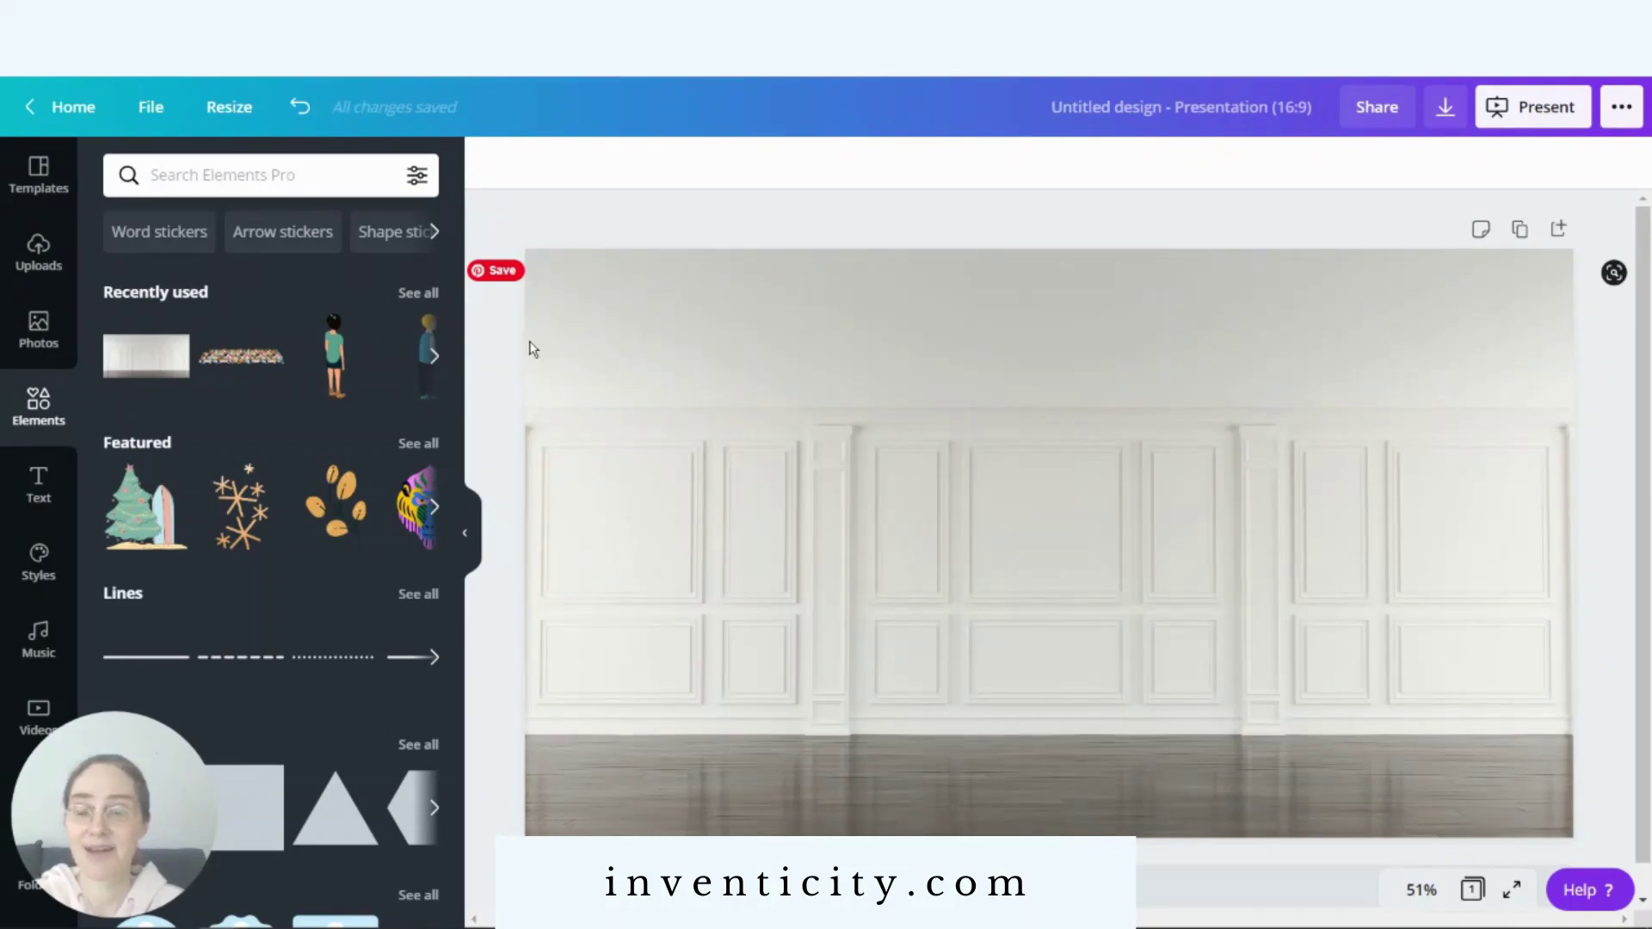
- Add the crowd sticker, enlarge it past both slide edges and centre it over the floor
{"action": "left_click", "coordinate": [235, 366]}
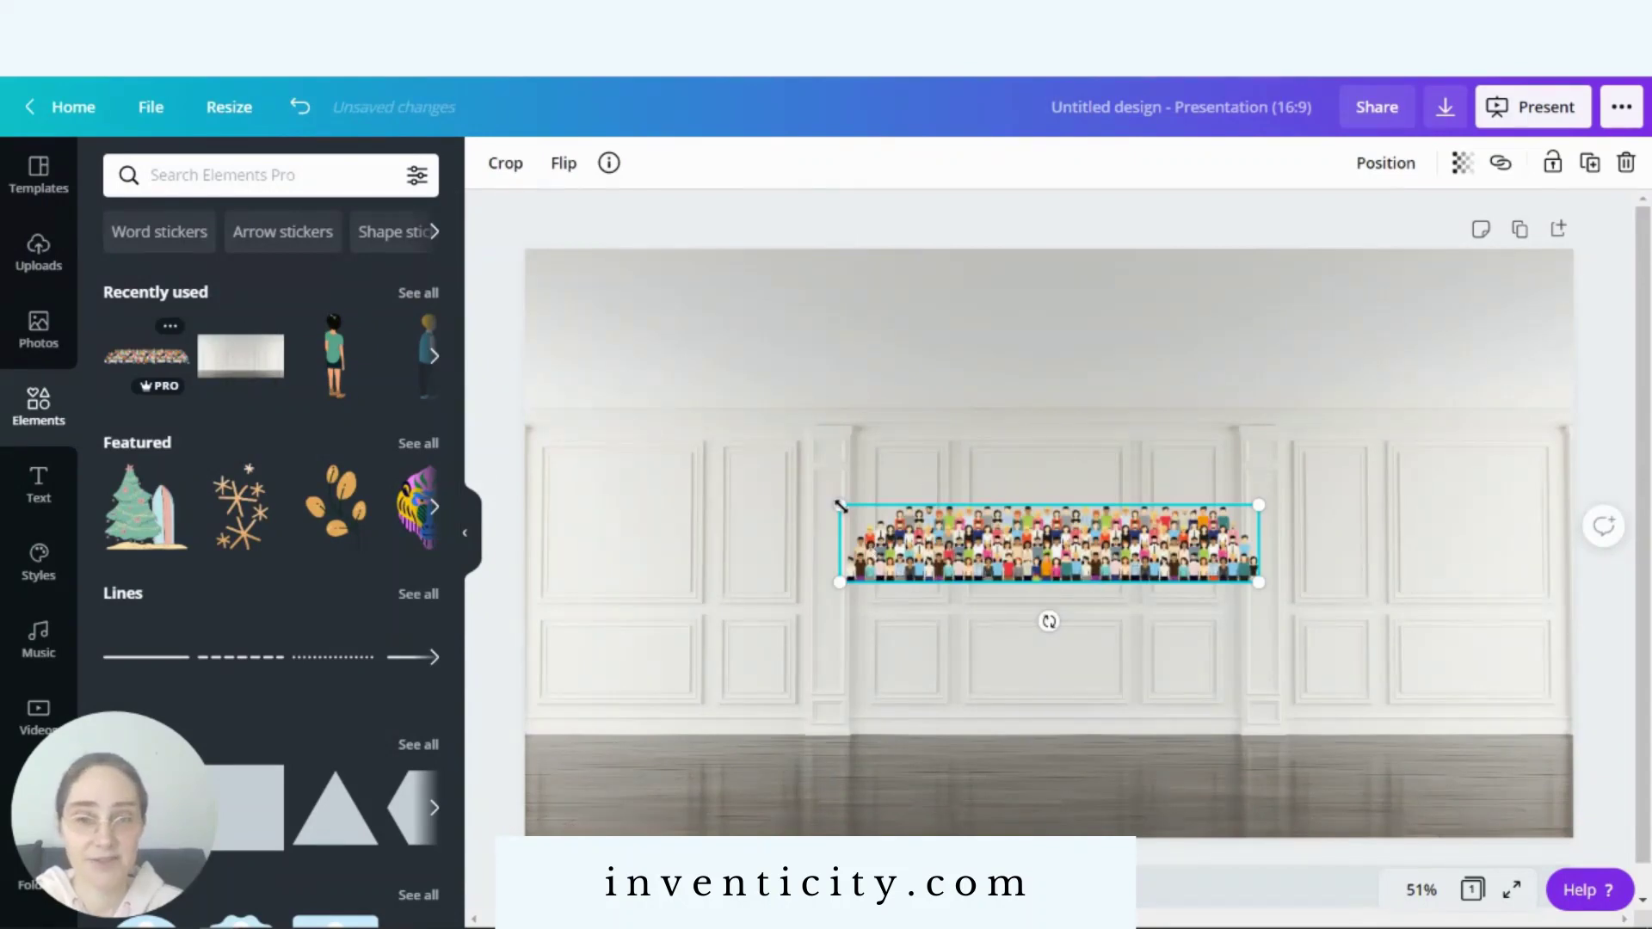
{"action": "left_click_drag", "start_coordinate": [839, 499], "coordinate": [524, 391]}
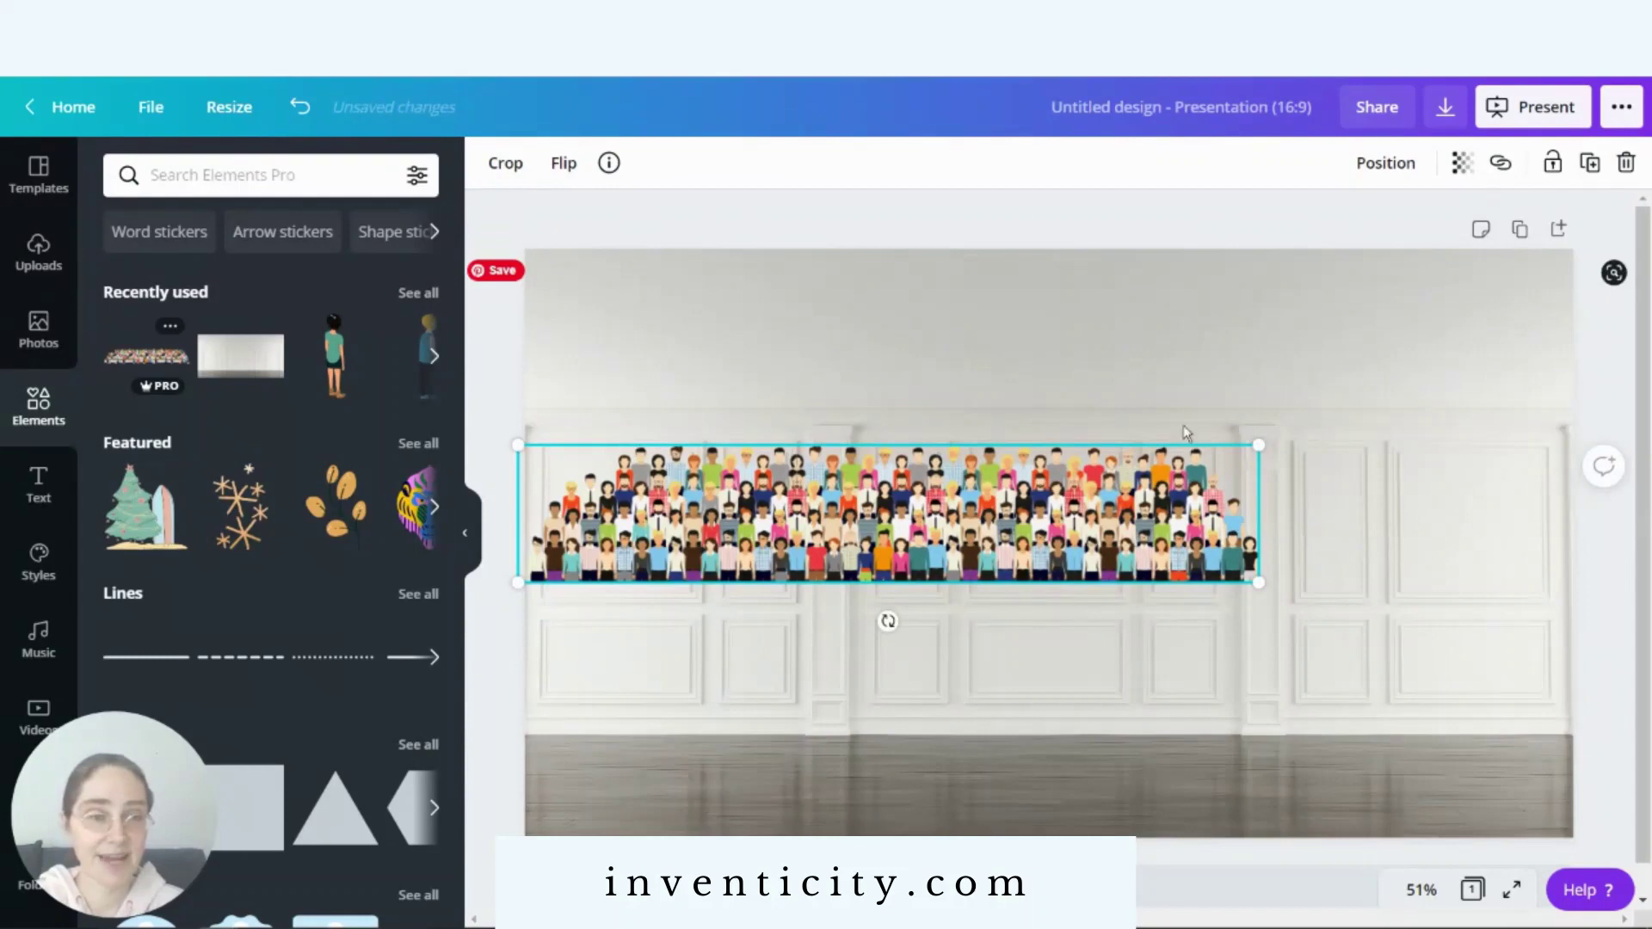
{"action": "left_click_drag", "start_coordinate": [1258, 437], "coordinate": [1618, 296]}
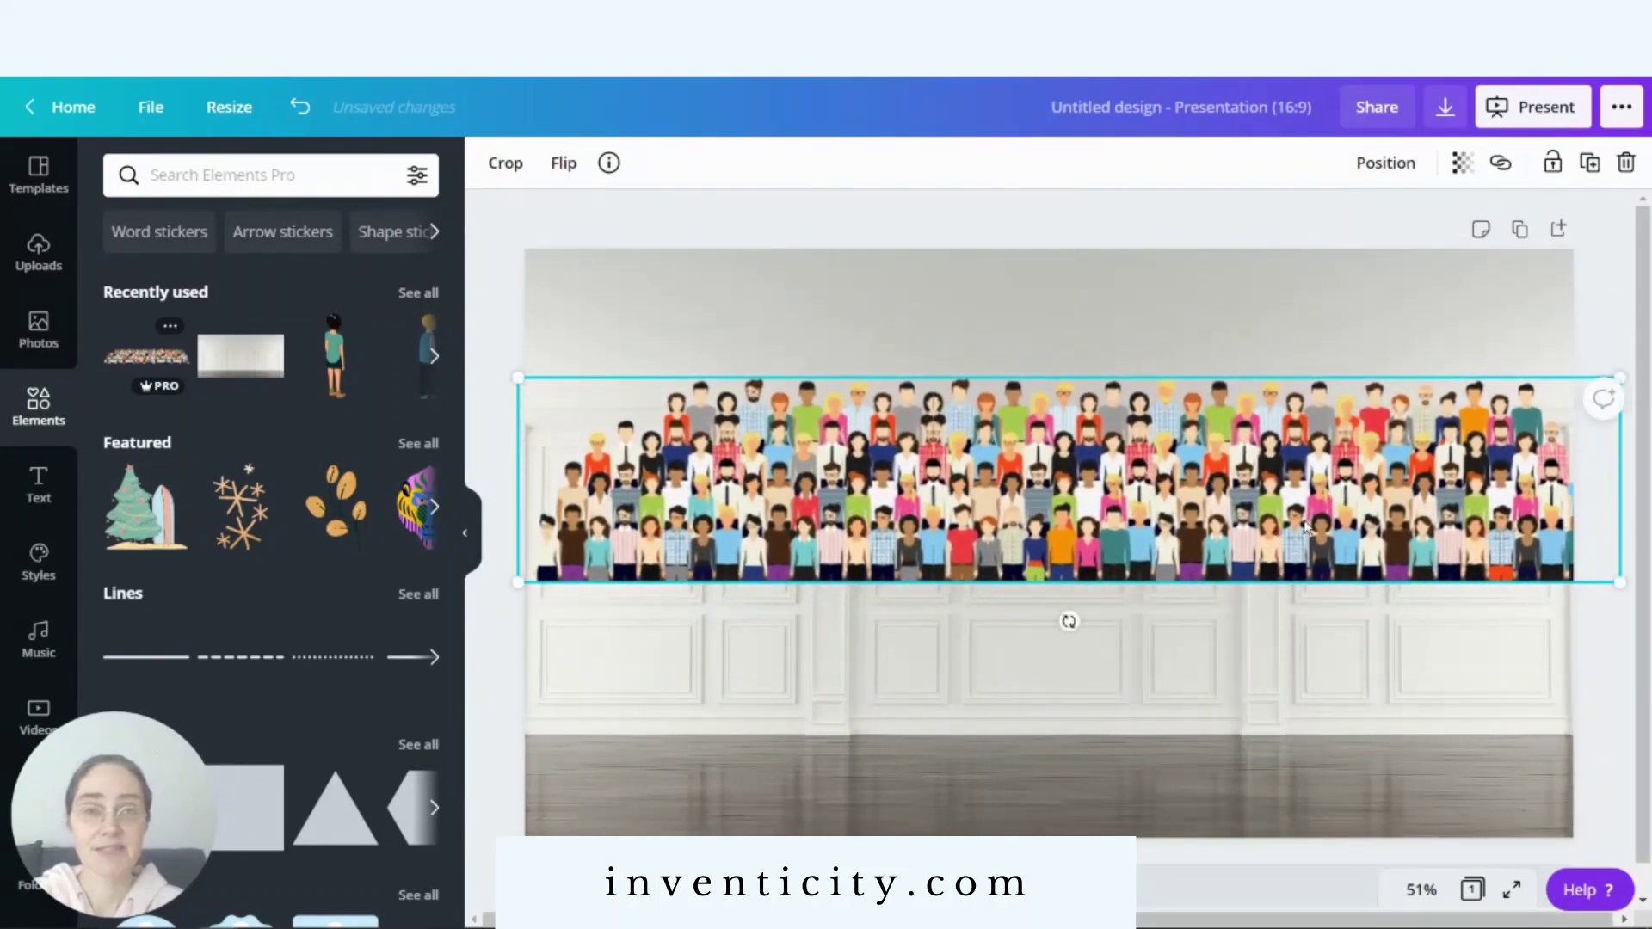
{"action": "left_click_drag", "start_coordinate": [1237, 561], "coordinate": [1276, 668]}
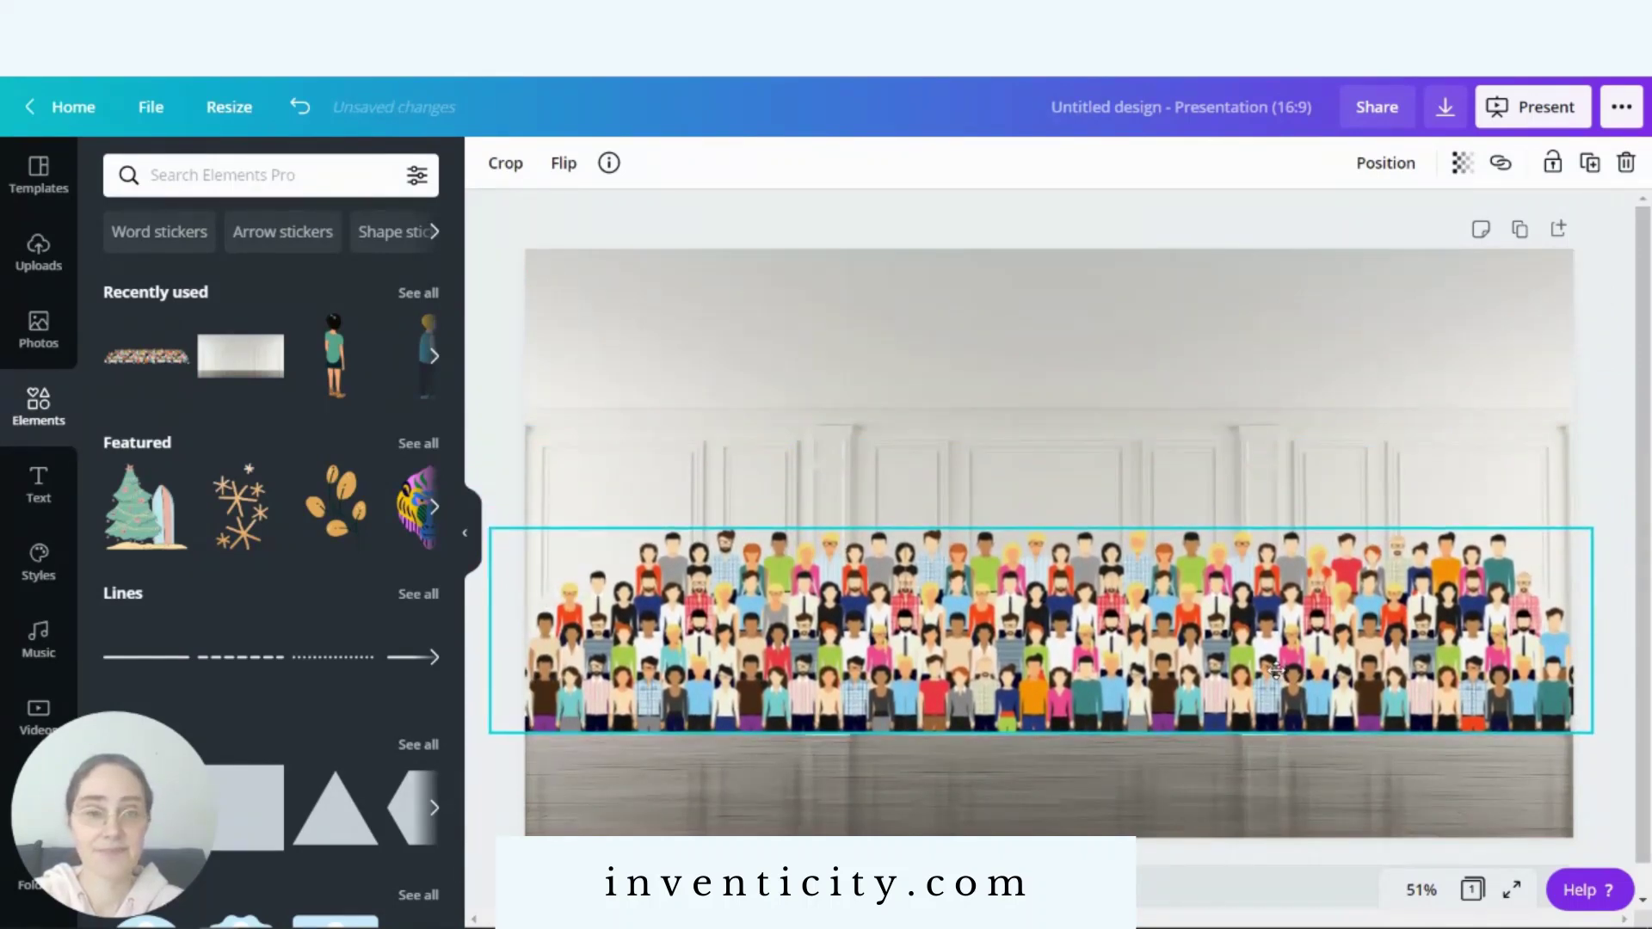
{"action": "left_click_drag", "start_coordinate": [489, 527], "coordinate": [446, 519]}
{"action": "left_click_drag", "start_coordinate": [897, 604], "coordinate": [931, 599]}
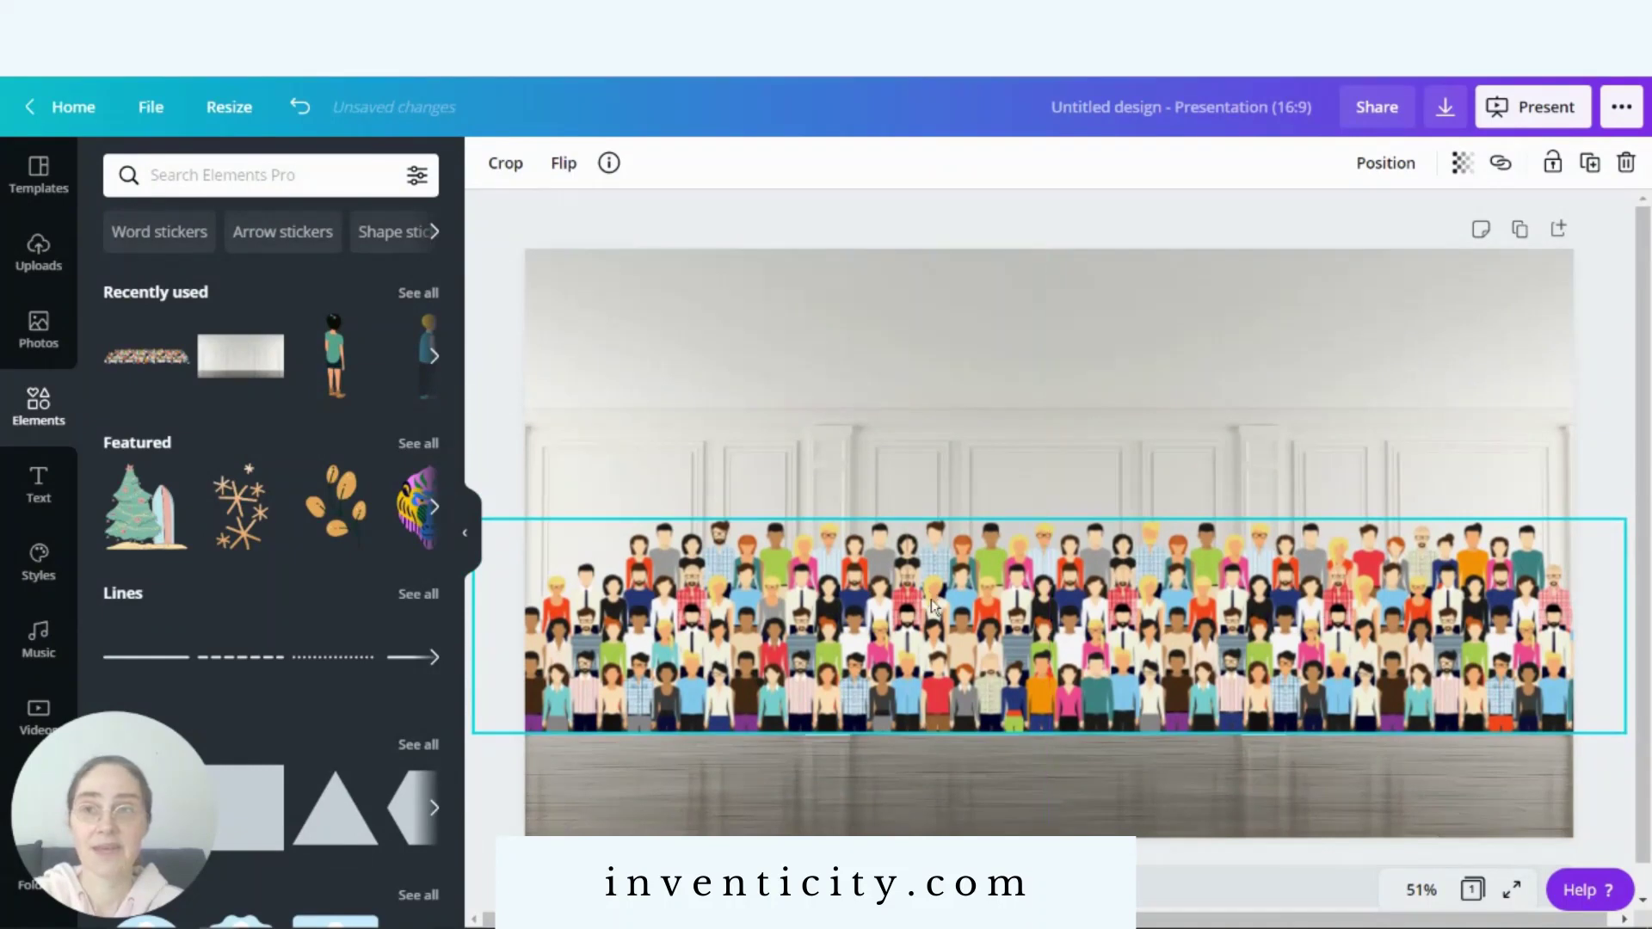
- Add the microphone stand from all recently used elements, enlarge it and lower it onto the stage
{"action": "left_click", "coordinate": [419, 294]}
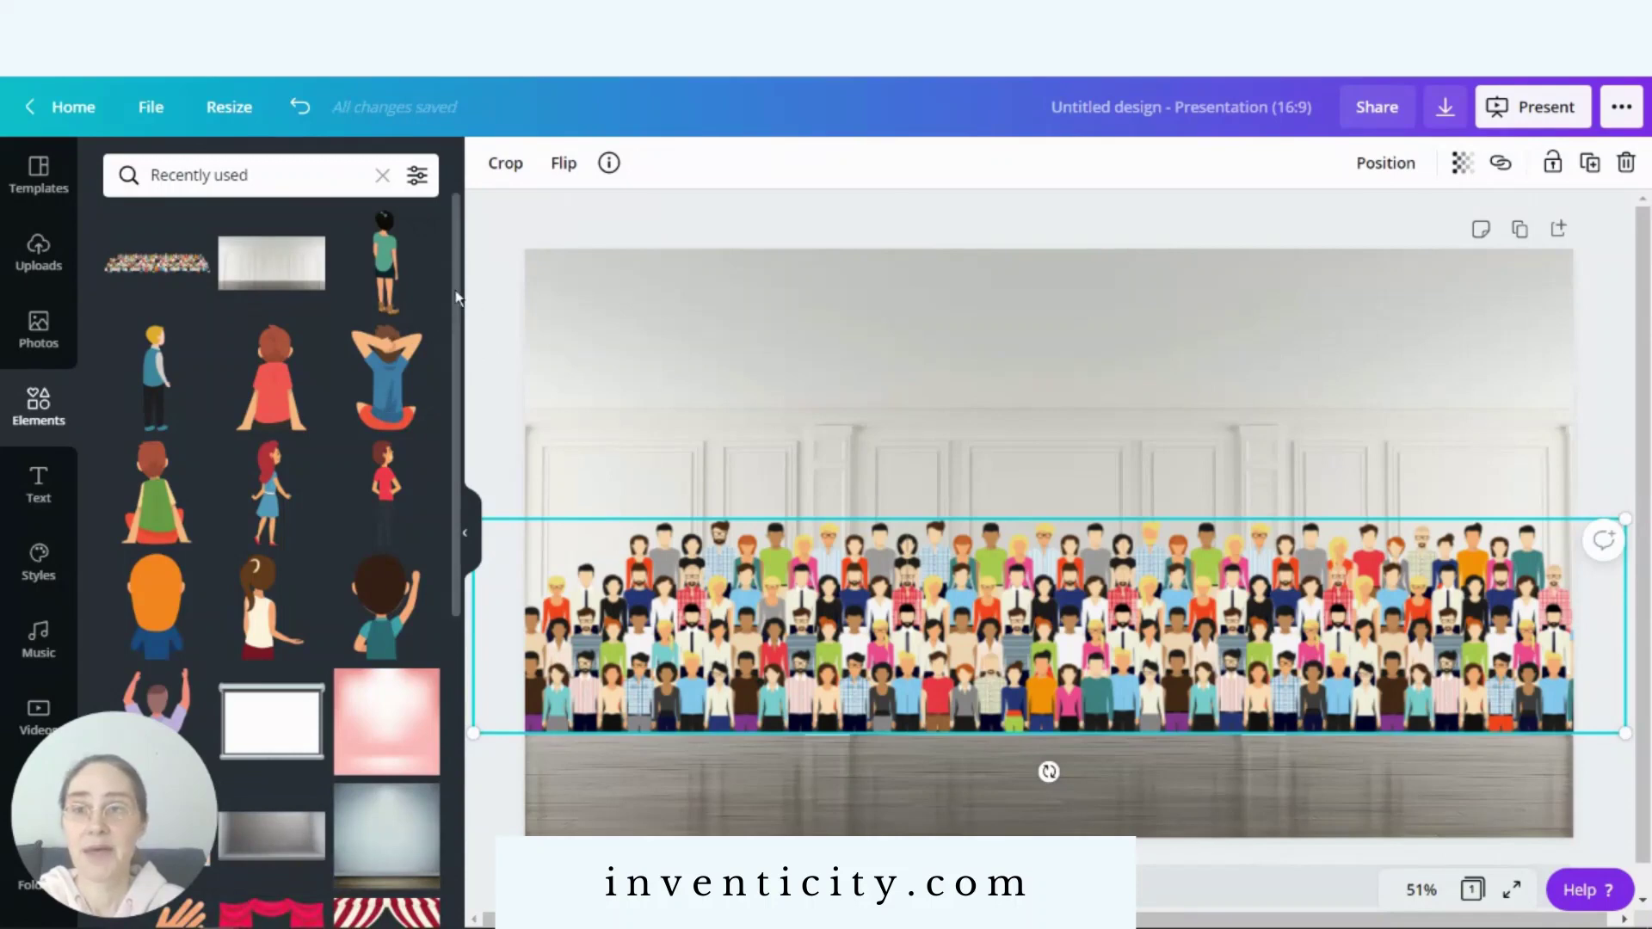
{"action": "scroll", "coordinate": [451, 443], "scroll_direction": "down", "scroll_amount": 6}
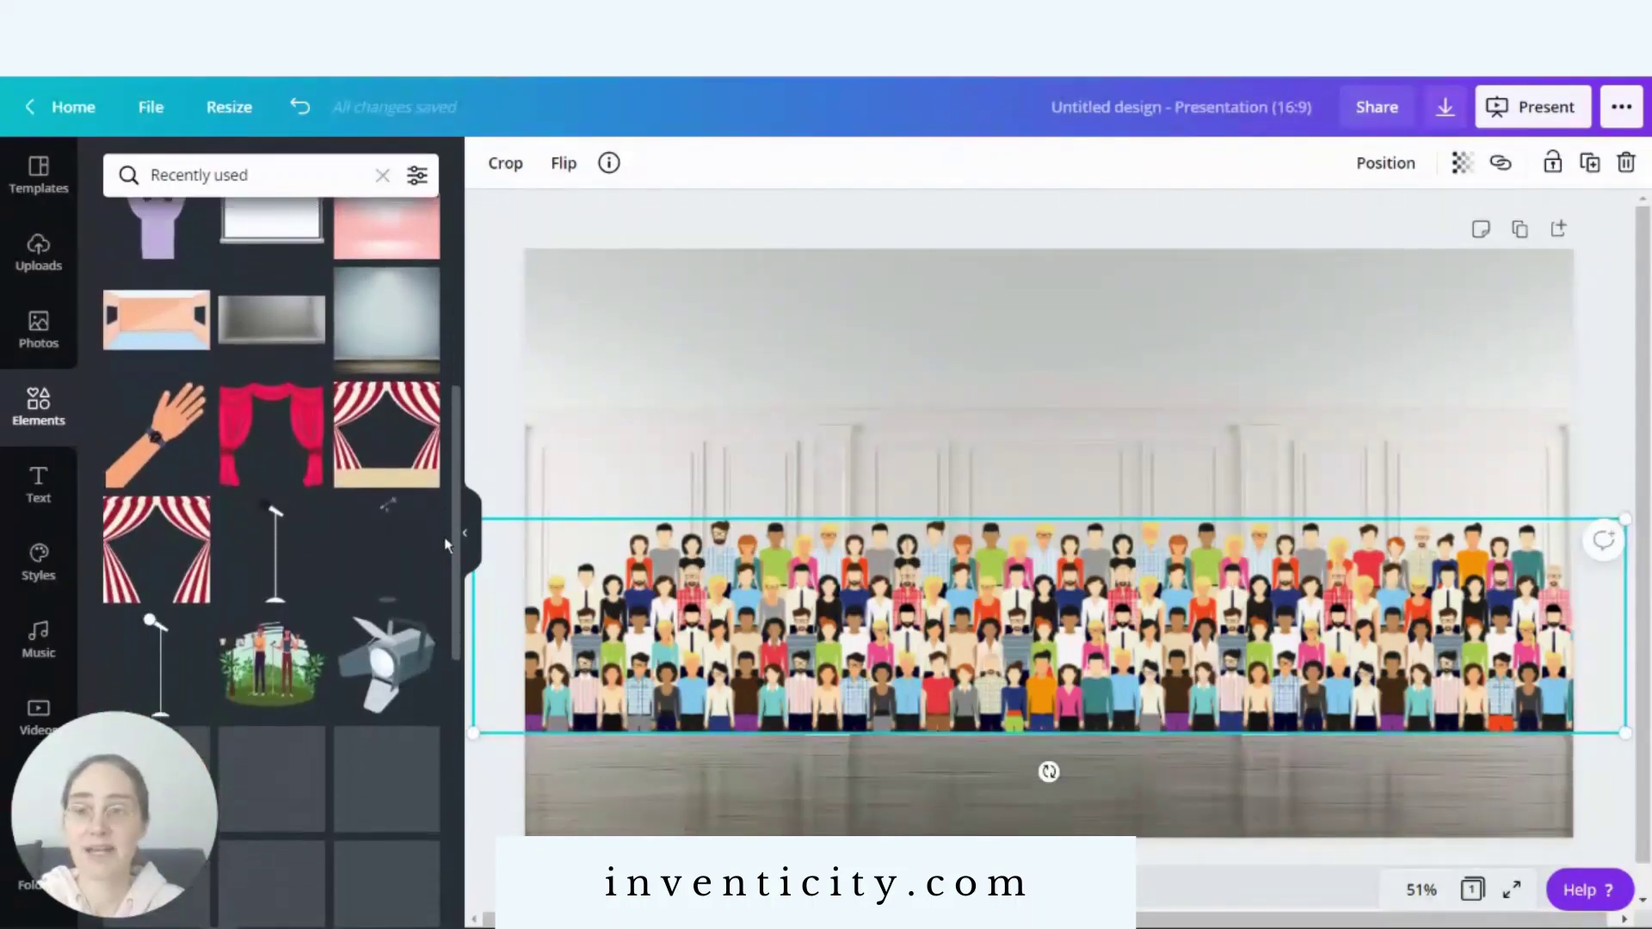
{"action": "left_click", "coordinate": [386, 536]}
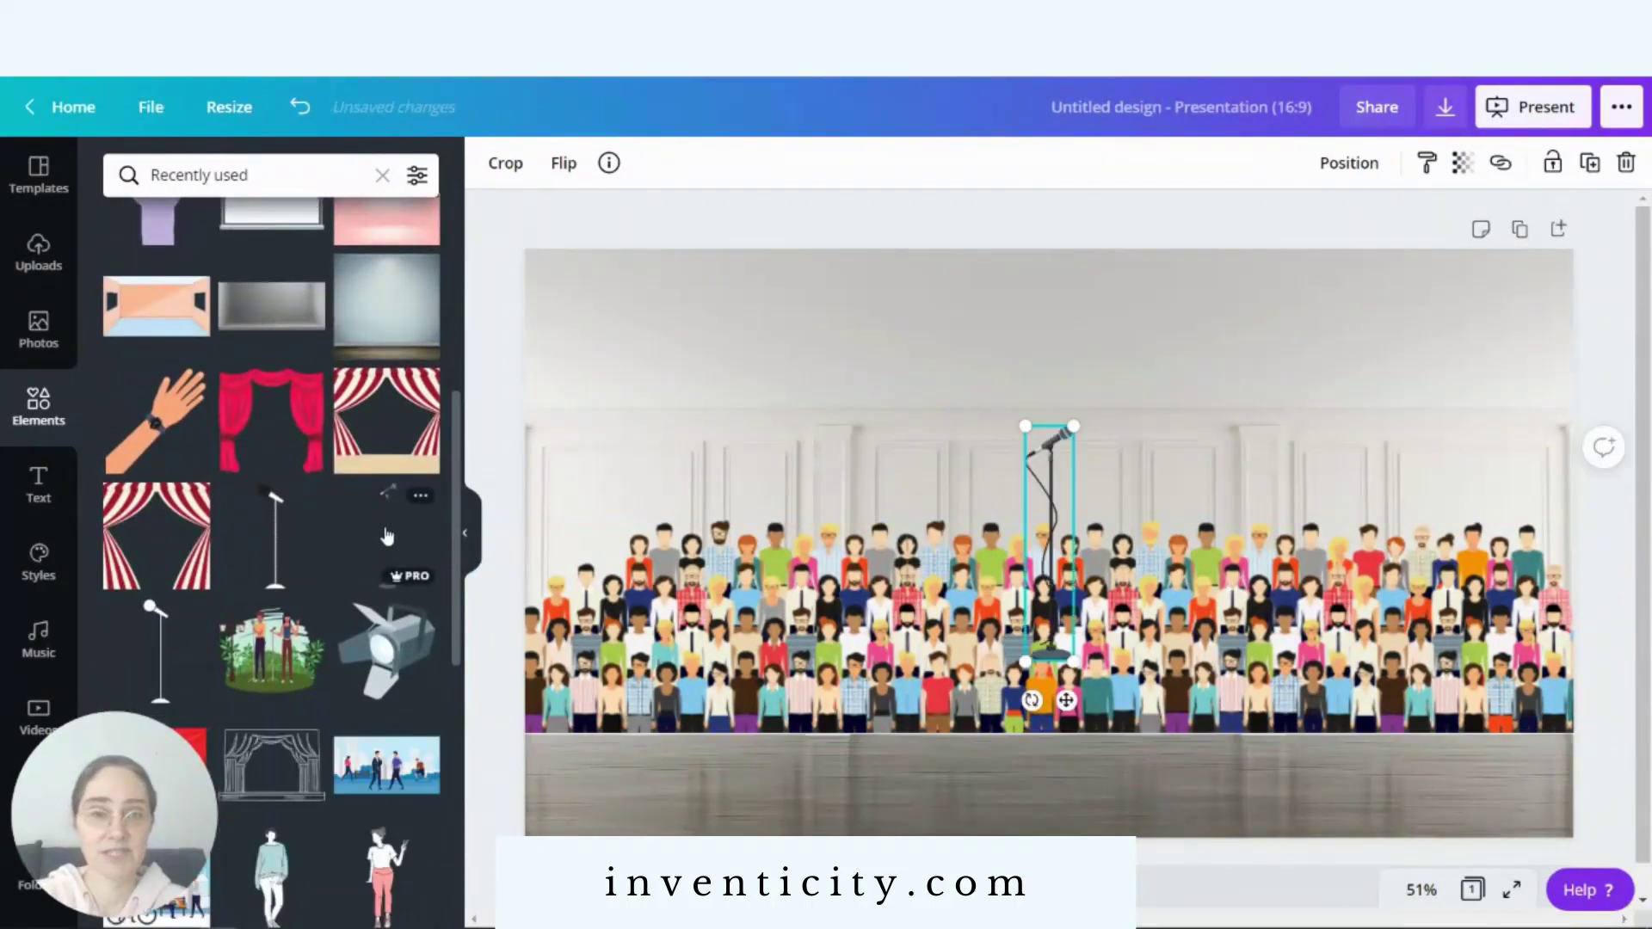
{"action": "left_click_drag", "start_coordinate": [1048, 478], "coordinate": [1041, 572]}
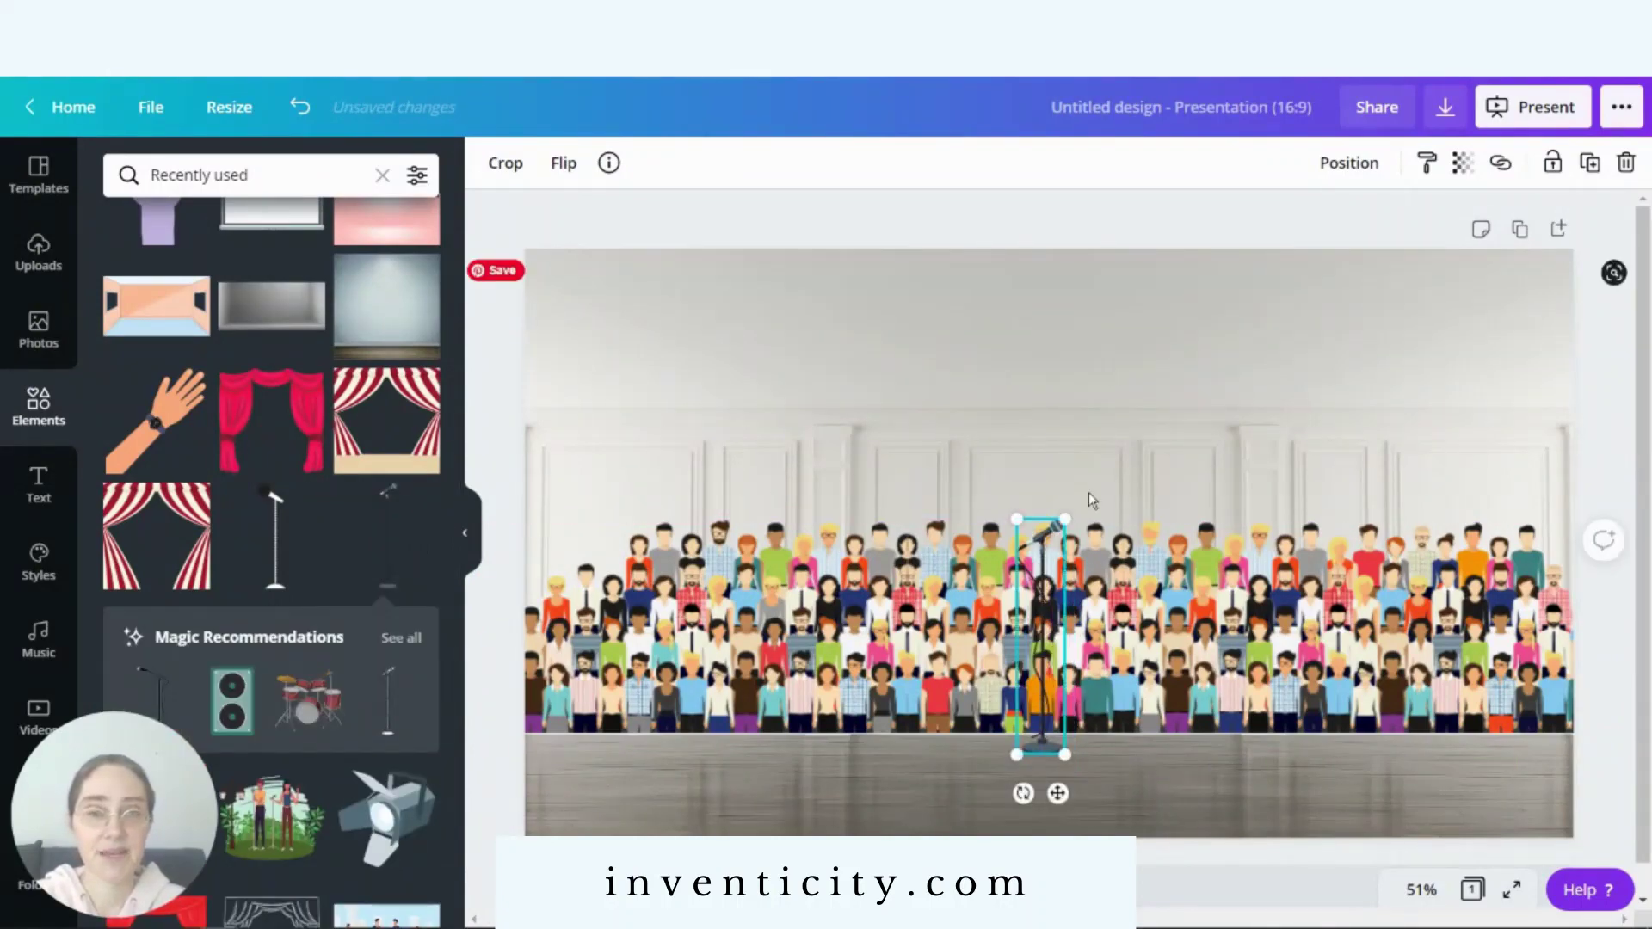
{"action": "left_click_drag", "start_coordinate": [1099, 476], "coordinate": [1115, 436]}
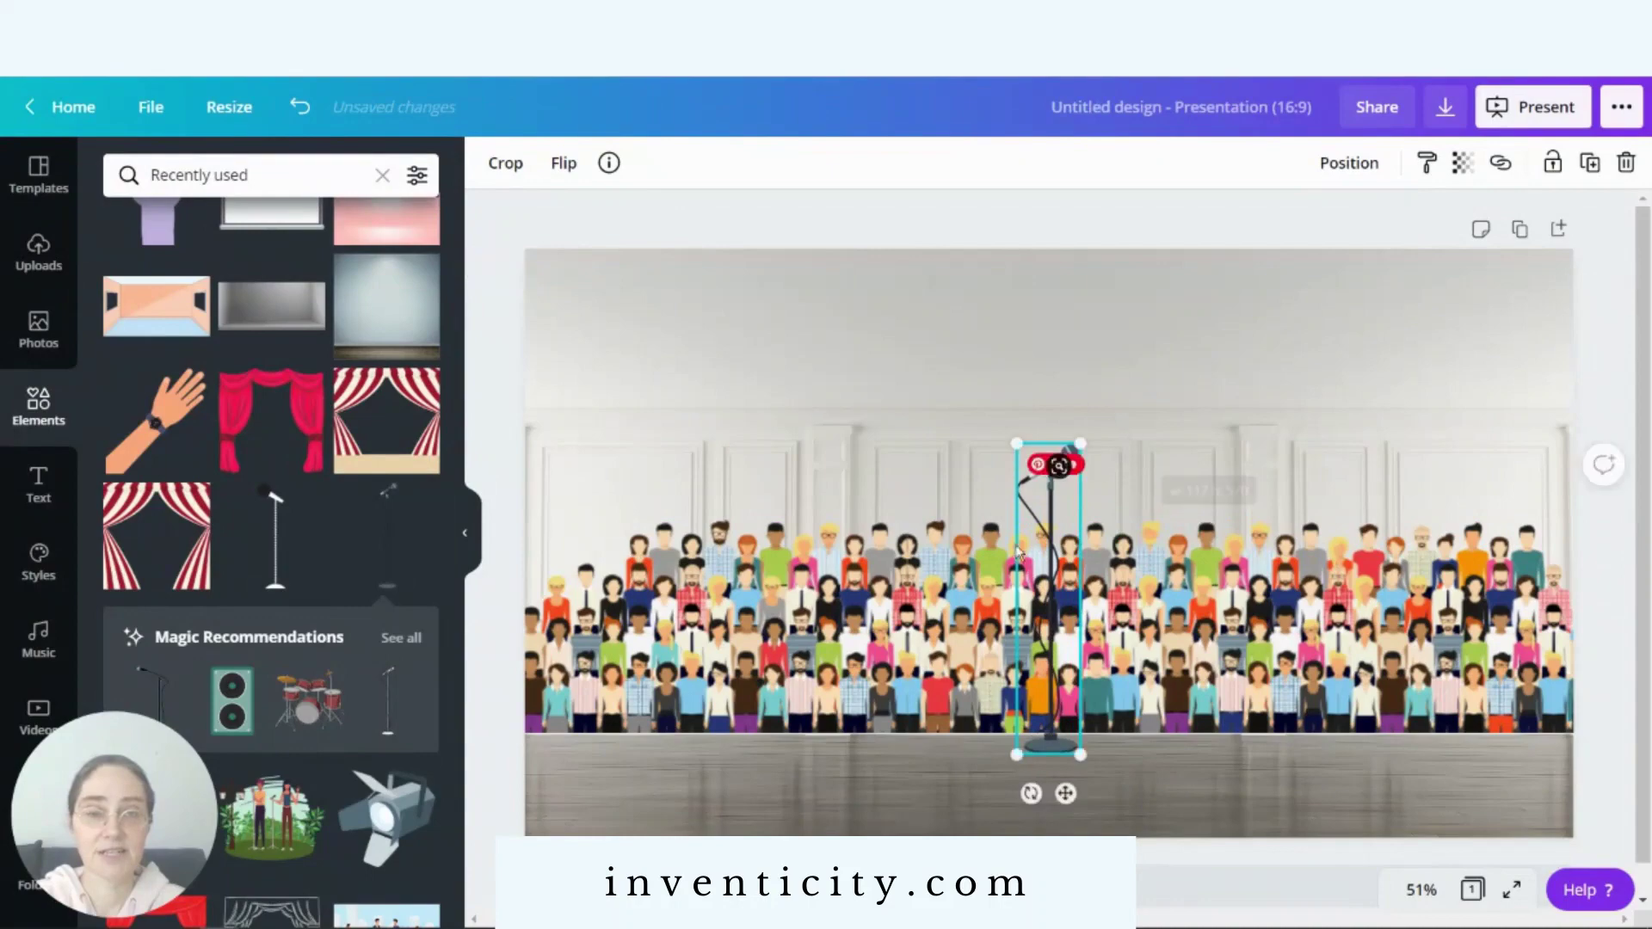
{"action": "left_click_drag", "start_coordinate": [1017, 575], "coordinate": [1009, 590]}
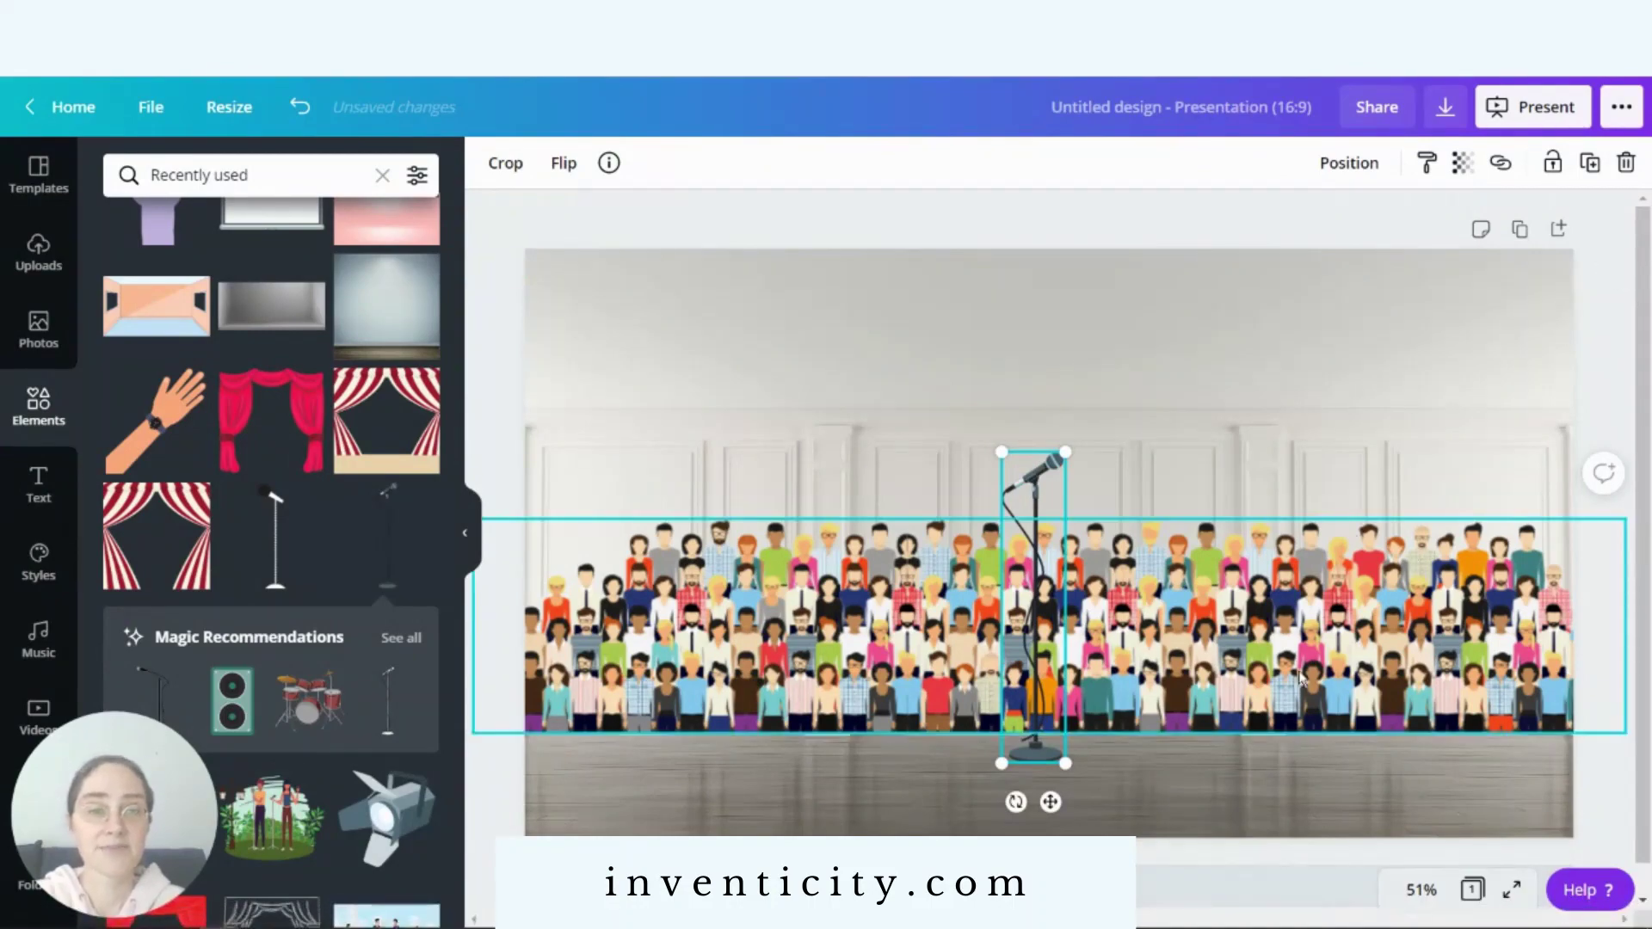
- Centre the microphone stand horizontally on the slide using Position > Center
{"action": "left_click", "coordinate": [1284, 780]}
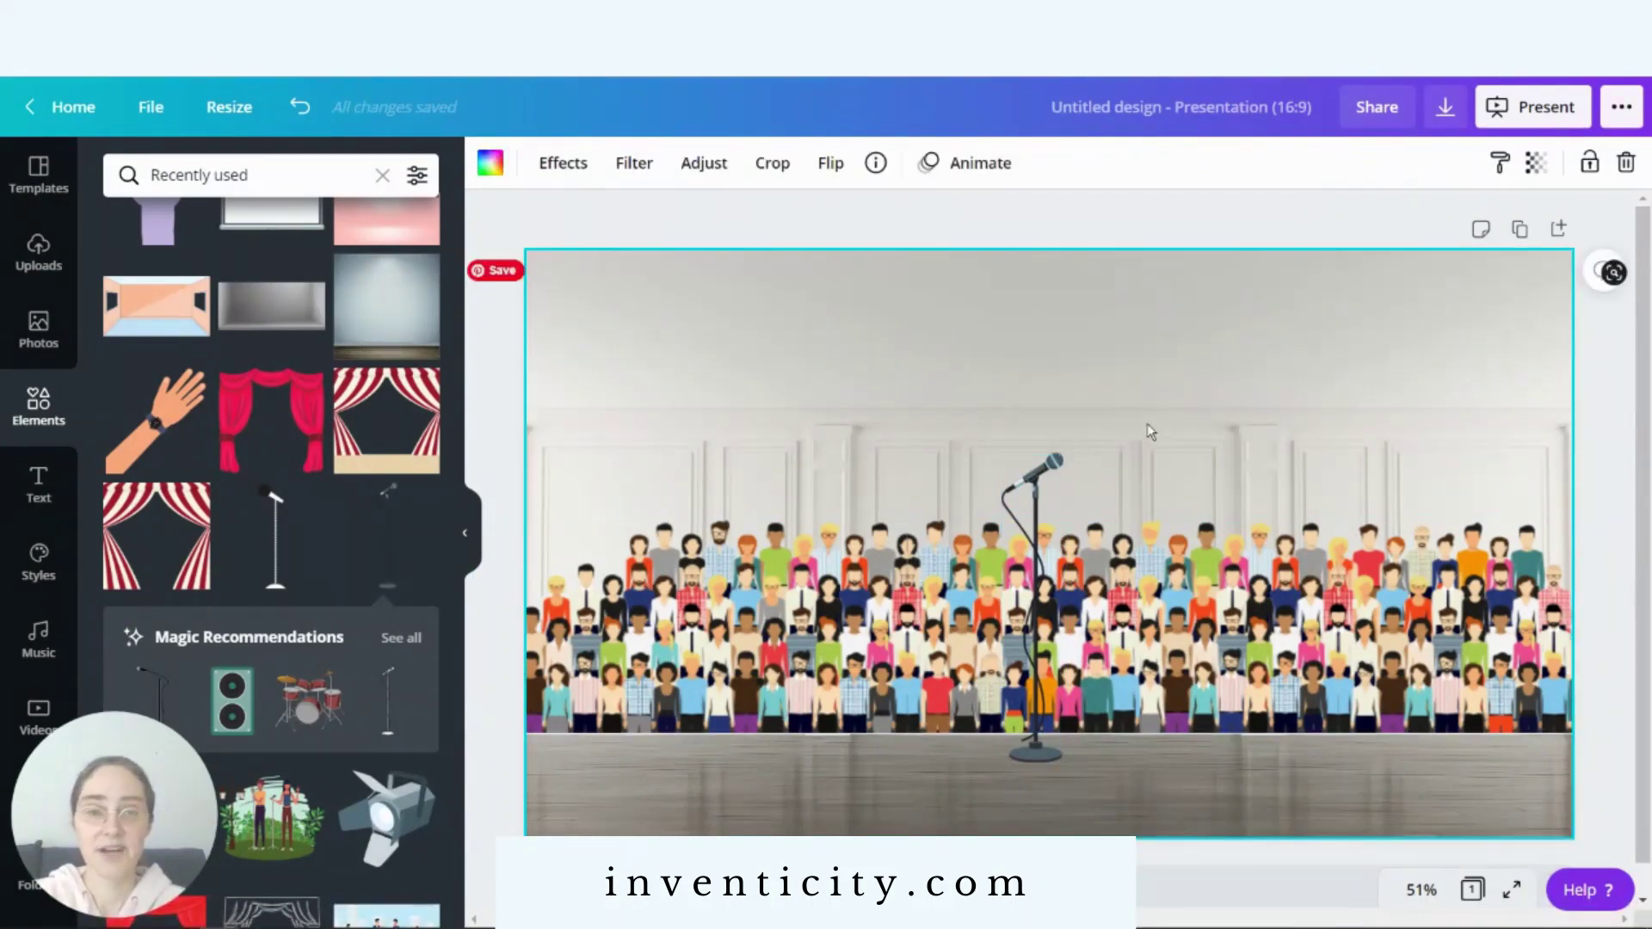
{"action": "left_click", "coordinate": [1044, 524]}
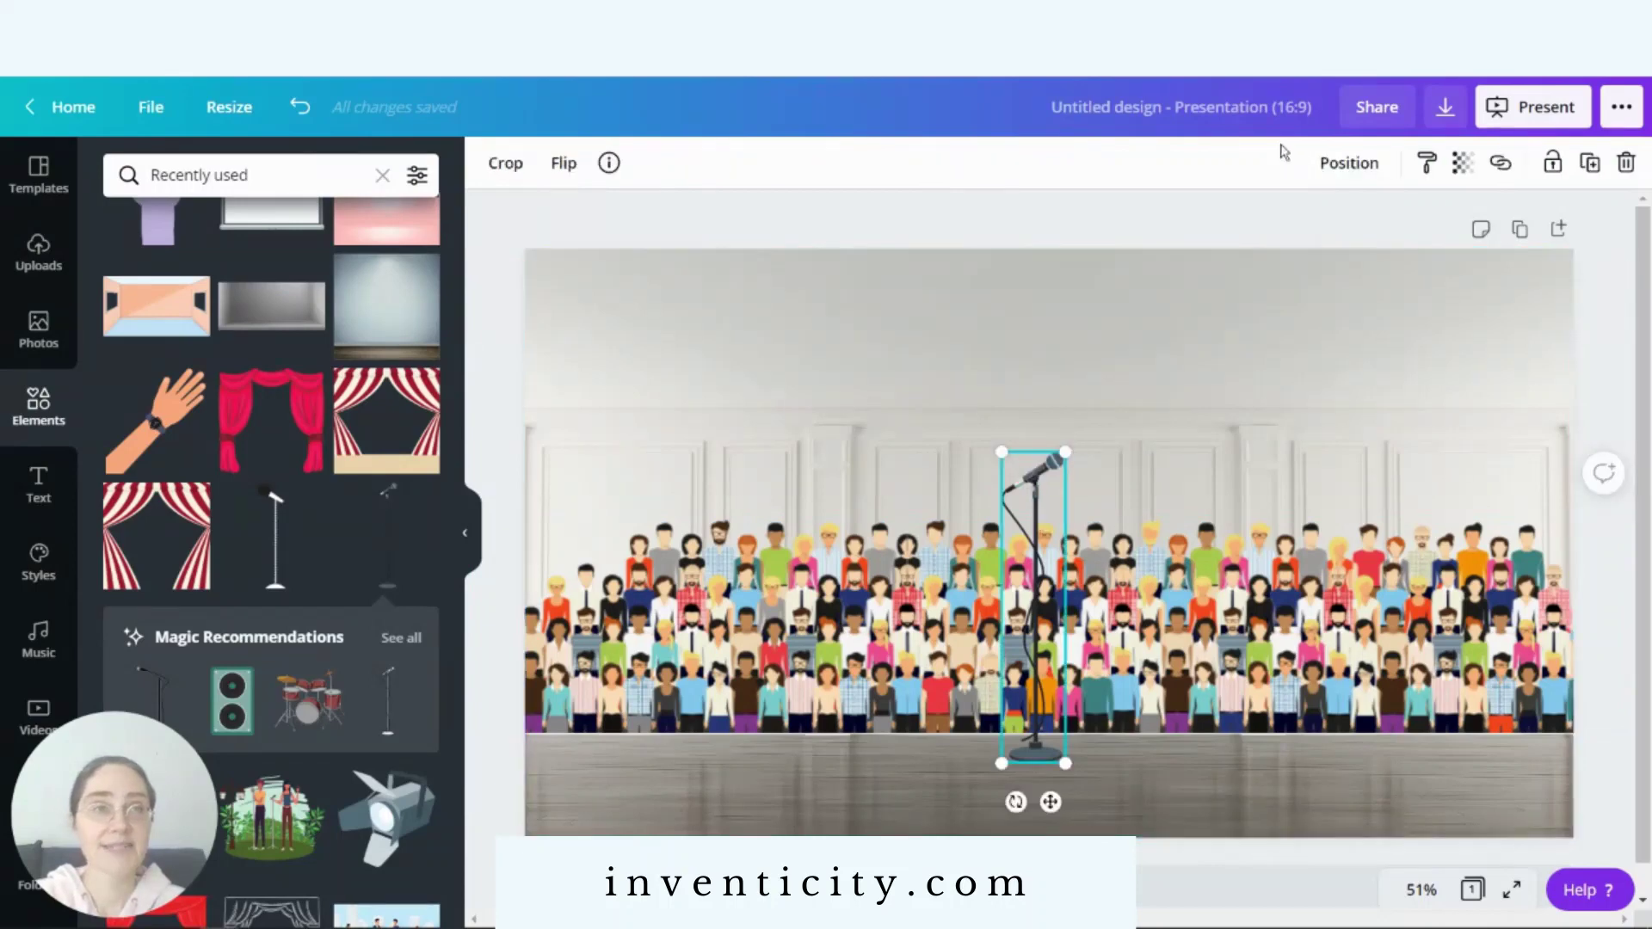
{"action": "left_click", "coordinate": [1349, 163]}
{"action": "left_click", "coordinate": [1243, 369]}
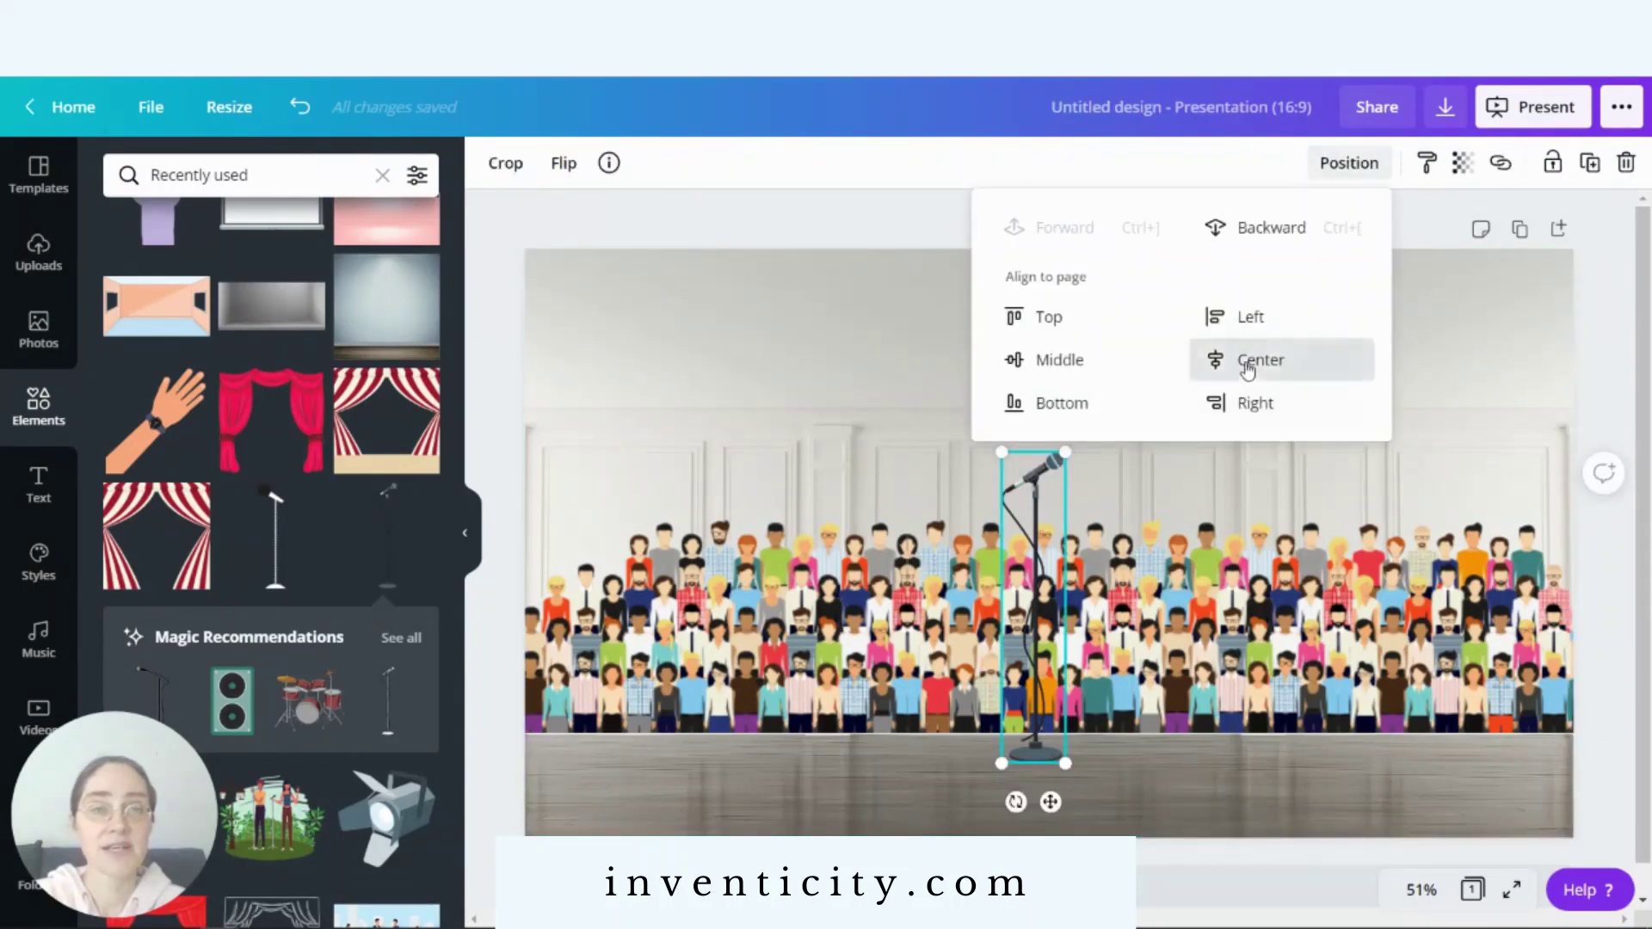
{"action": "left_click", "coordinate": [1260, 765]}
{"action": "left_click", "coordinate": [1261, 763]}
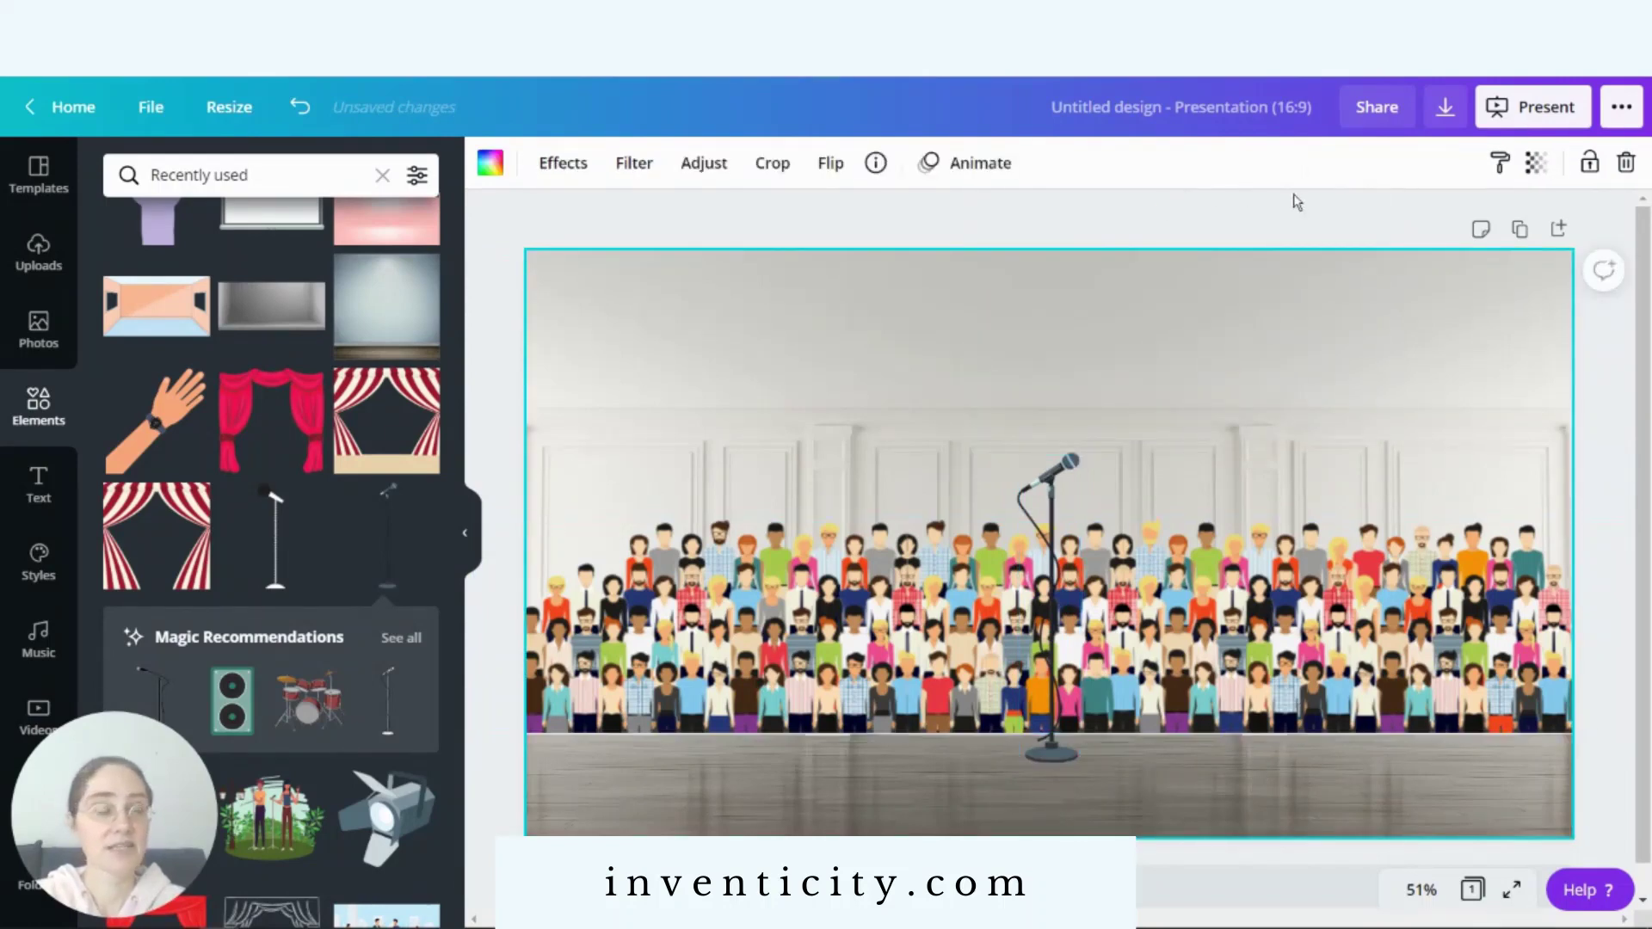
- Duplicate the slide as page 2 and re-crop its wall photo, enlarging and shifting the panels
{"action": "left_click", "coordinate": [1519, 230]}
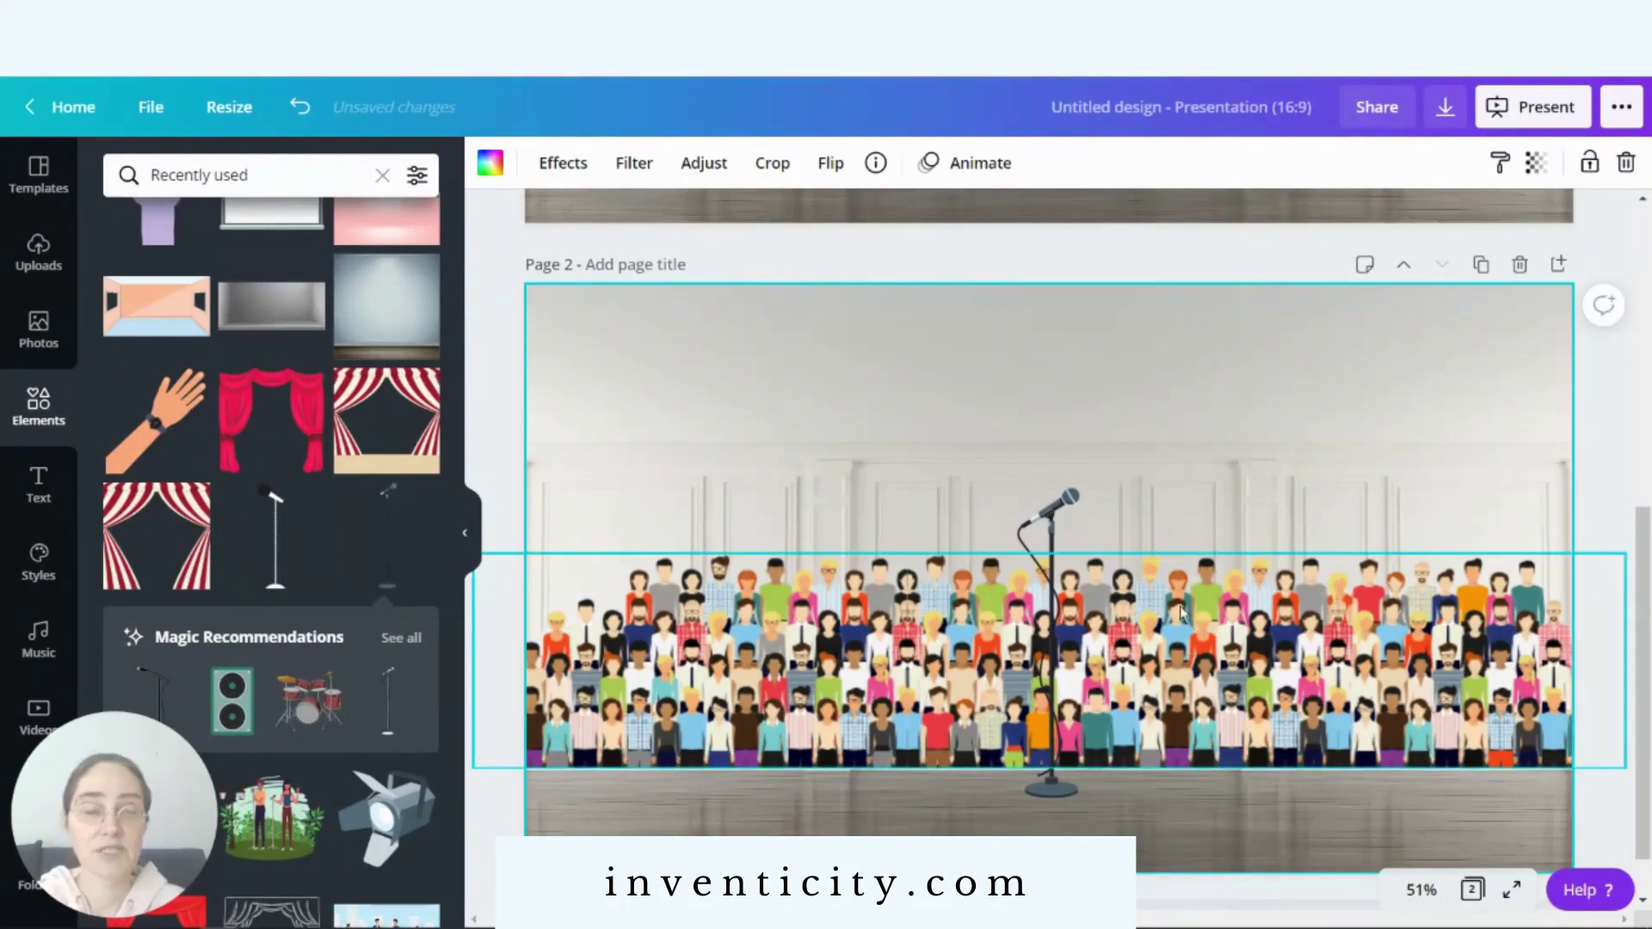
{"action": "left_click", "coordinate": [1239, 455]}
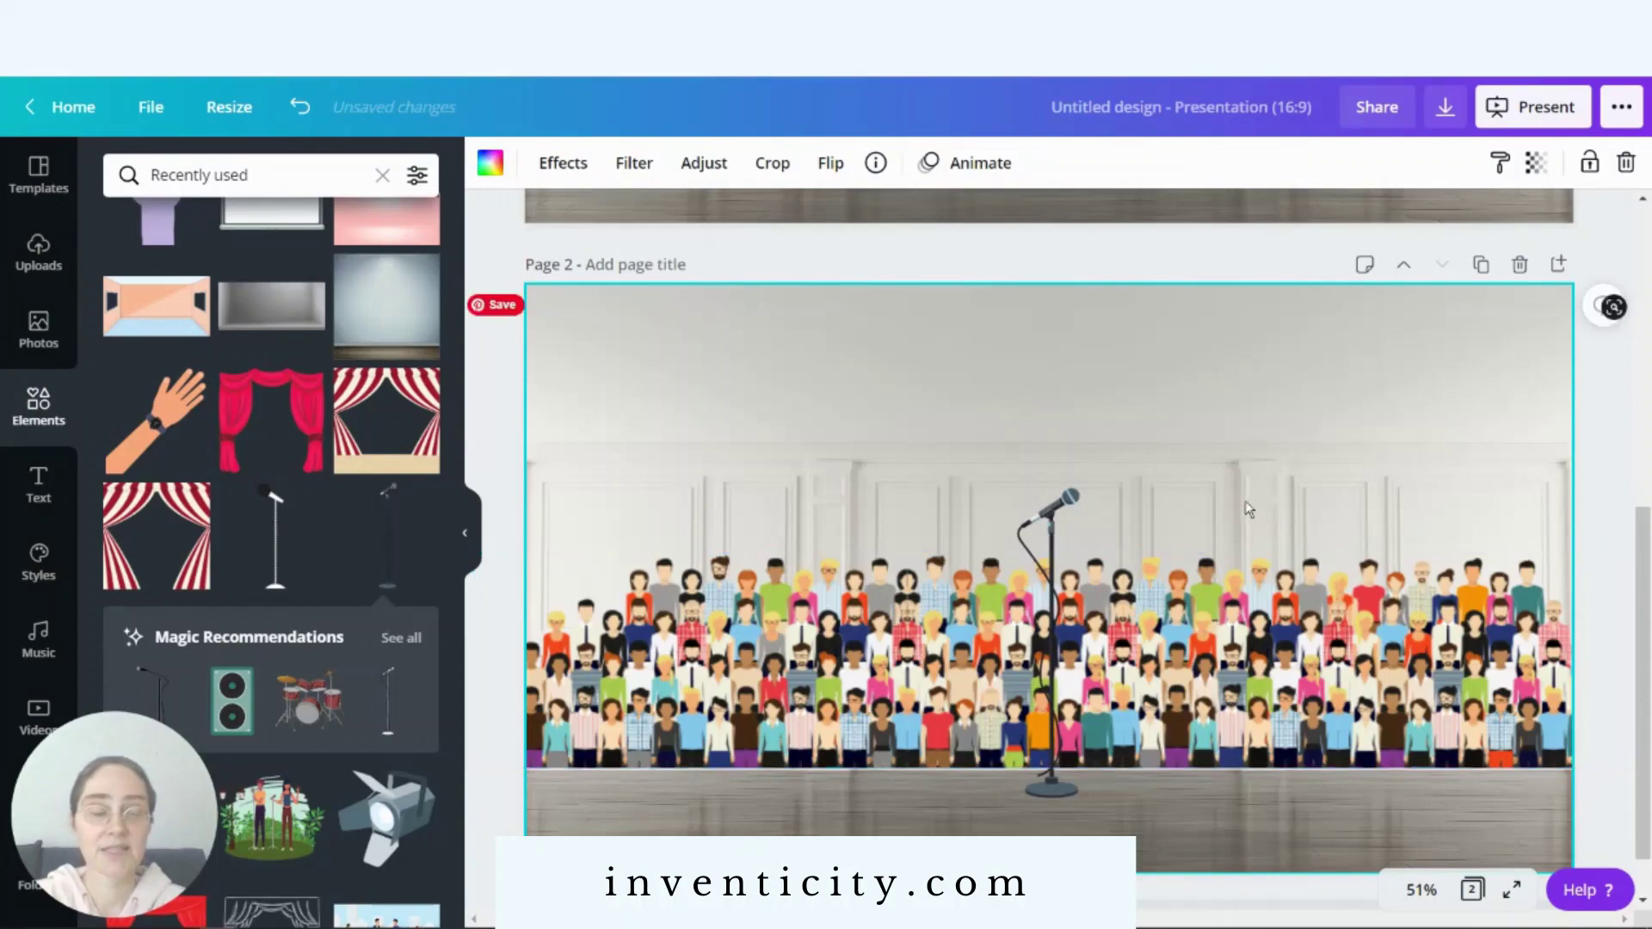
{"action": "double_click", "coordinate": [1250, 393]}
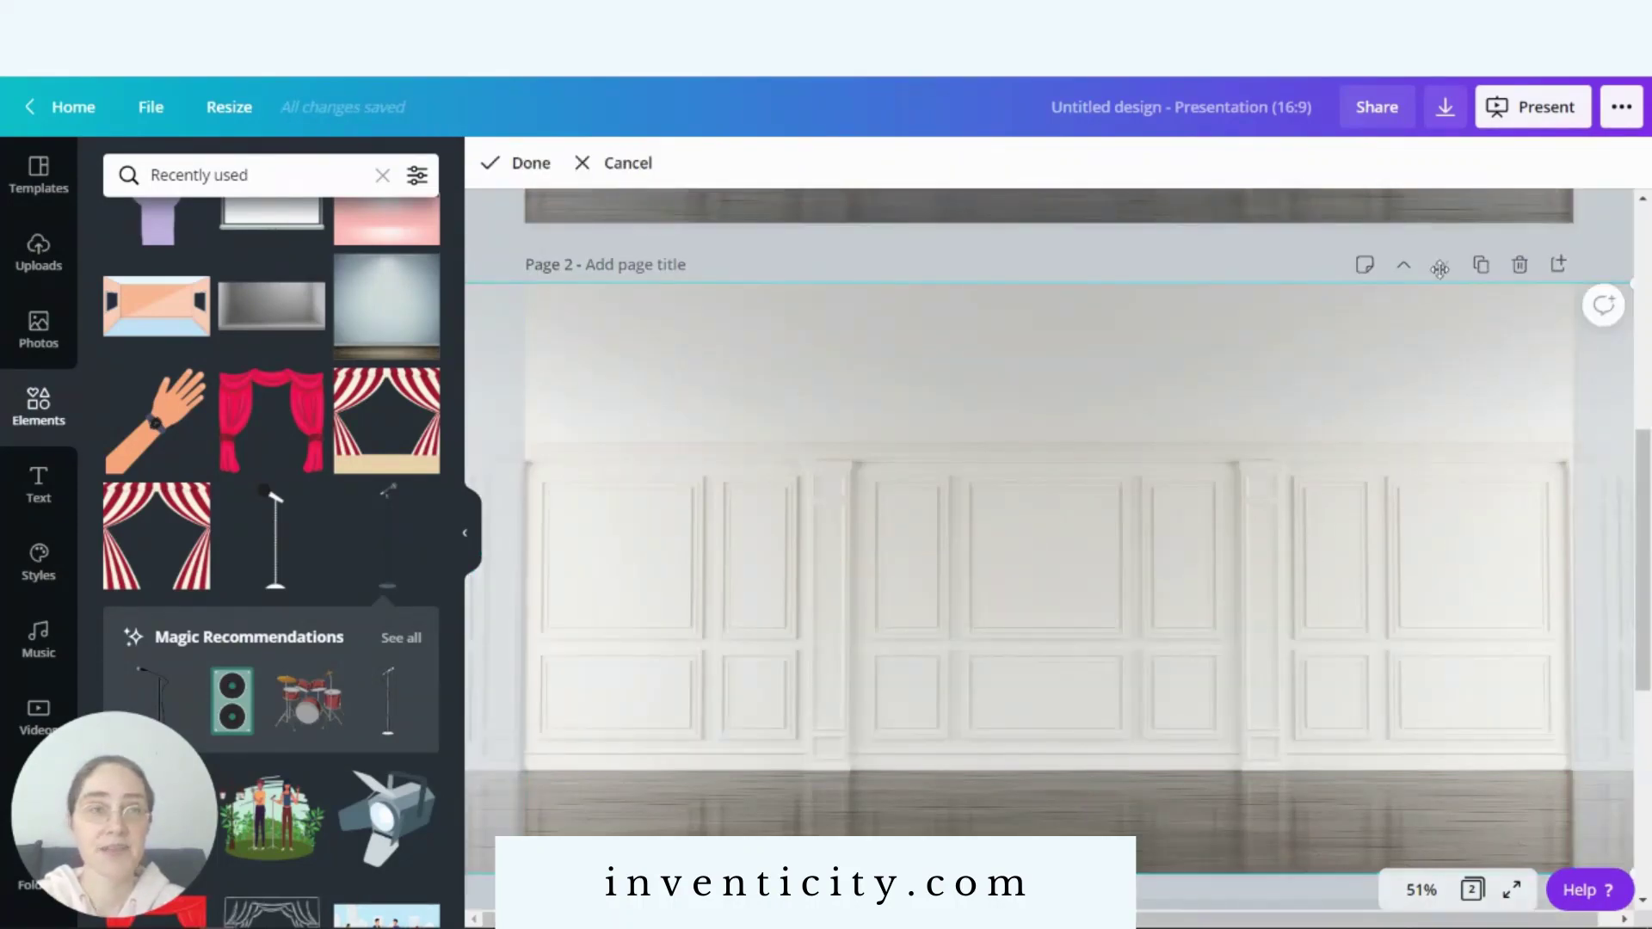
{"action": "left_click_drag", "start_coordinate": [1462, 355], "coordinate": [1246, 400]}
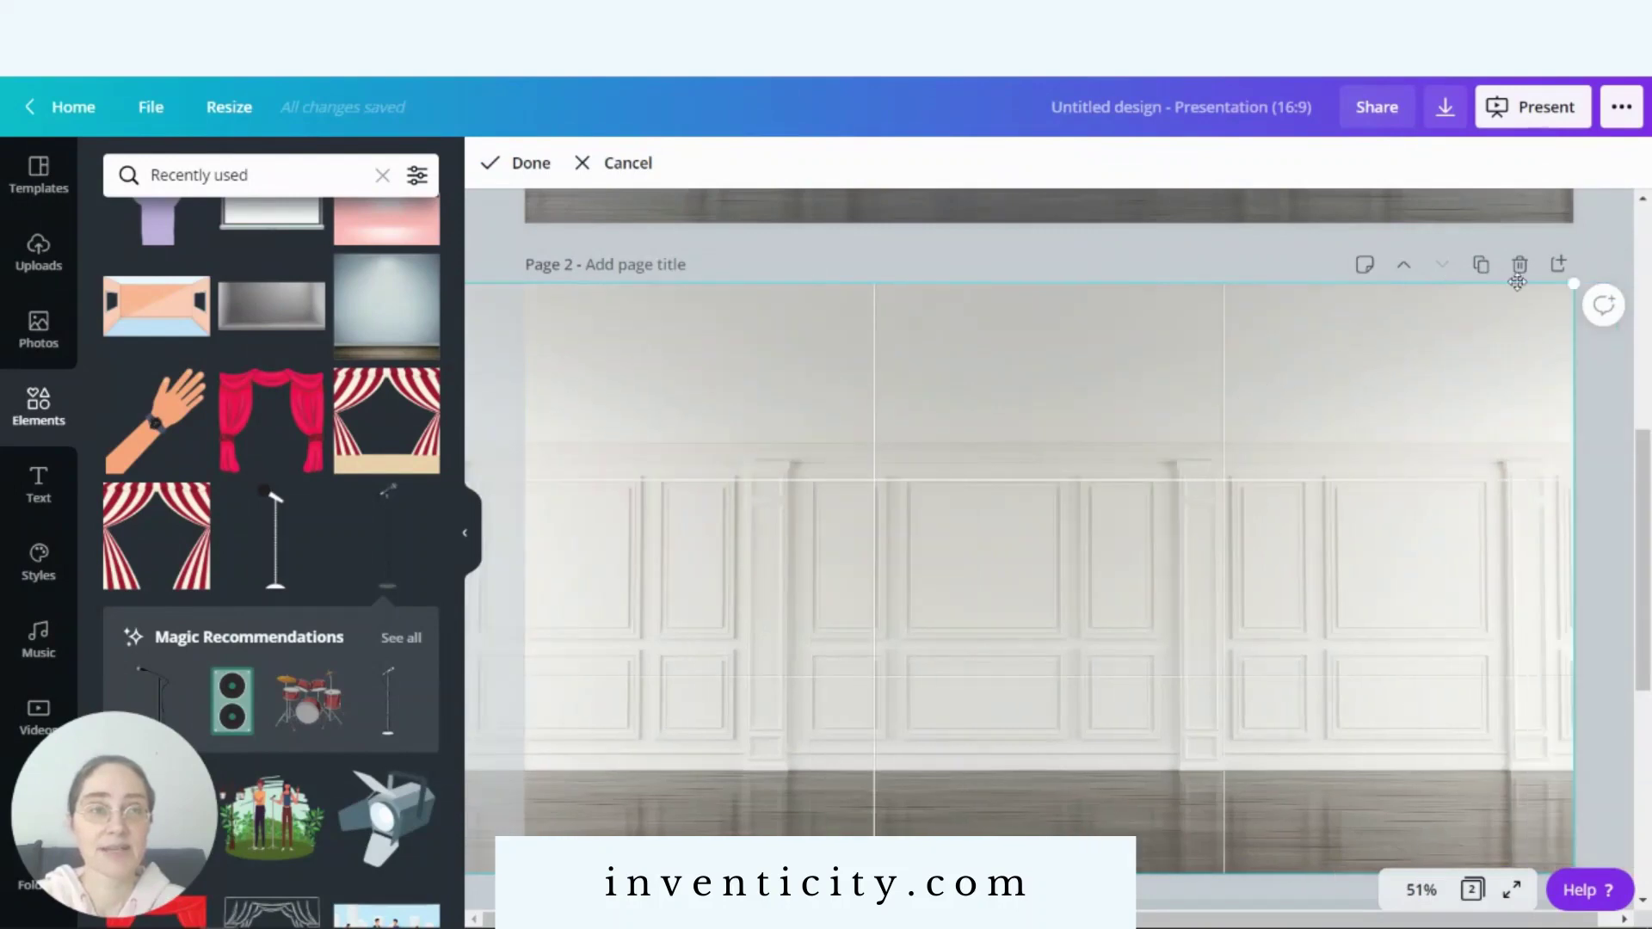
{"action": "left_click_drag", "start_coordinate": [1578, 281], "coordinate": [1634, 197]}
{"action": "left_click_drag", "start_coordinate": [866, 527], "coordinate": [1011, 495]}
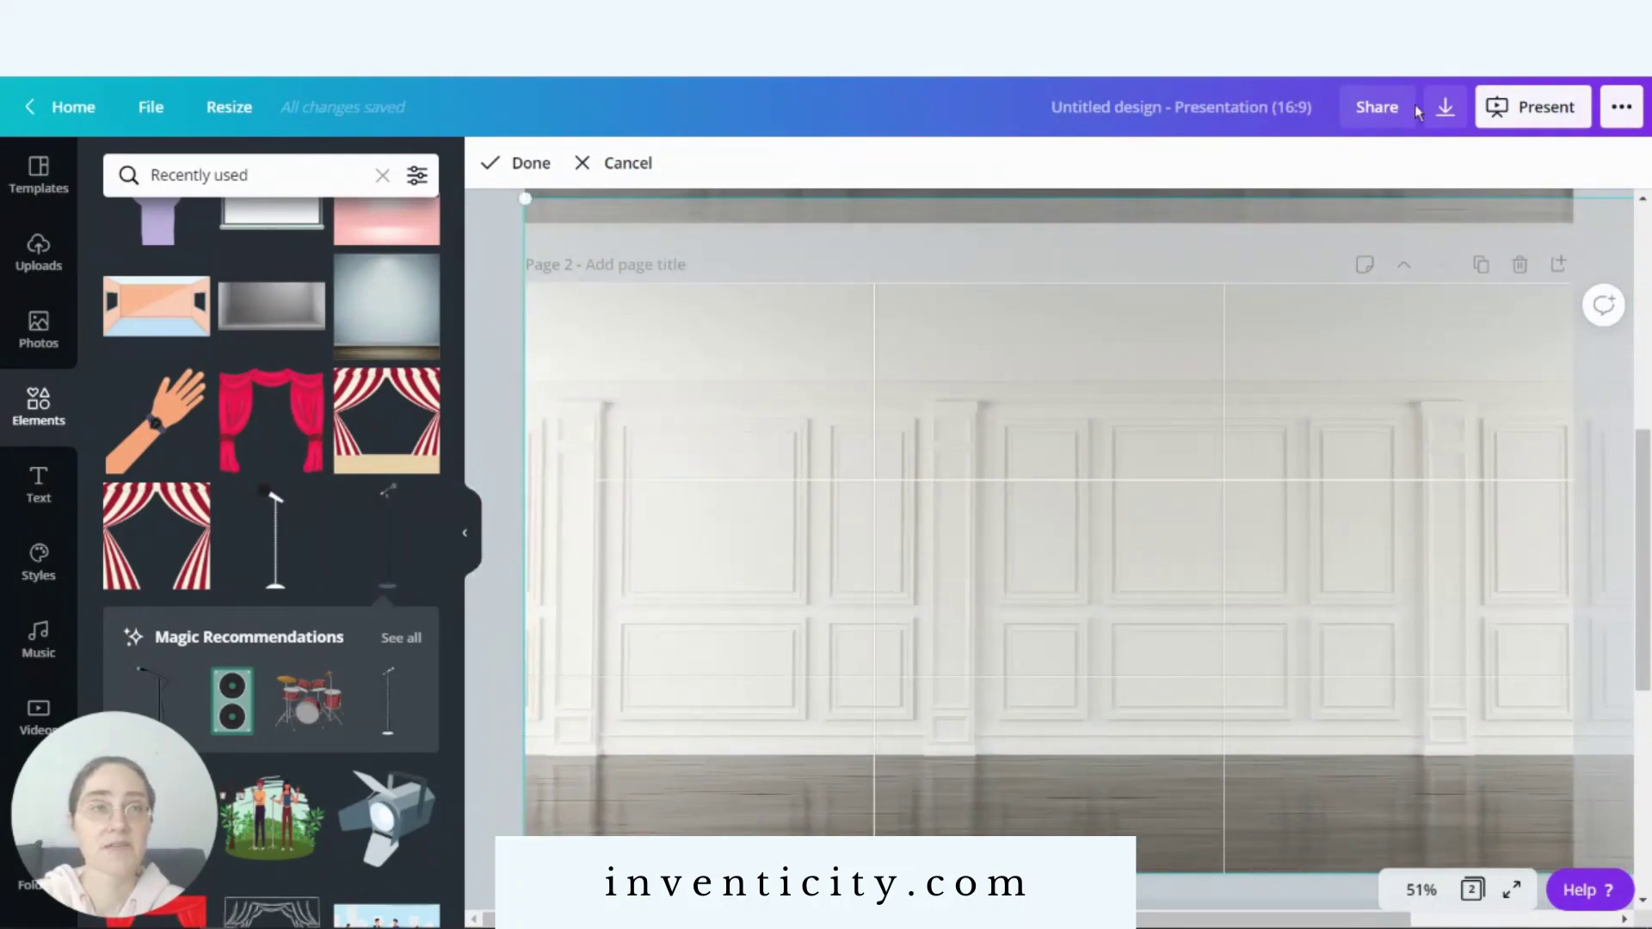
{"action": "left_click", "coordinate": [1160, 430]}
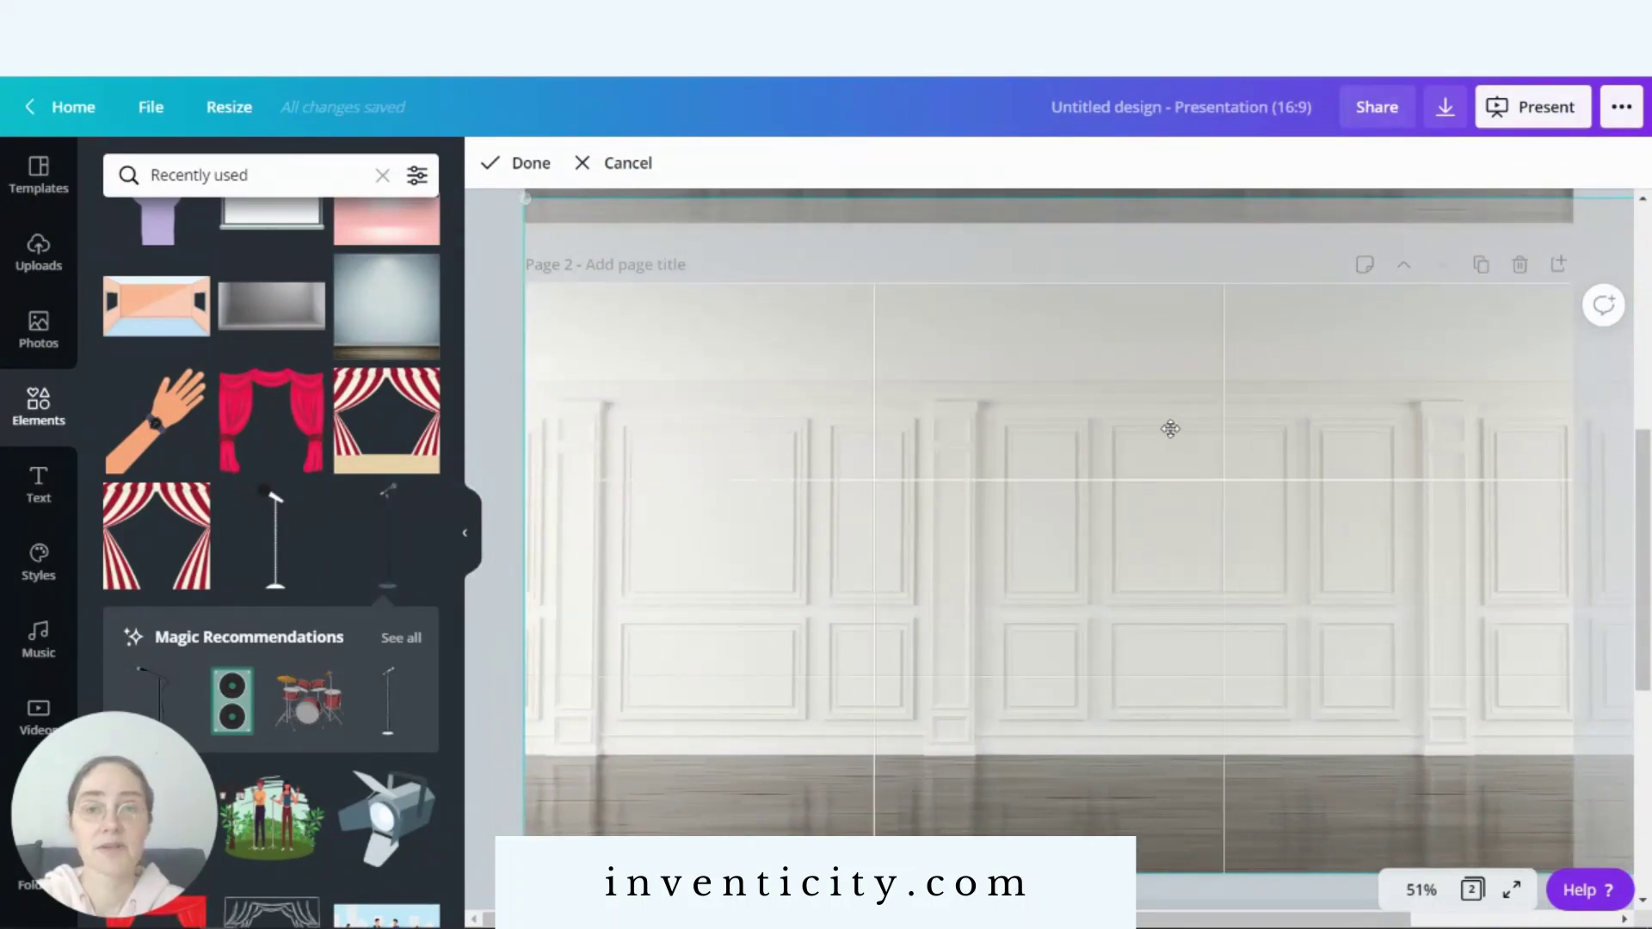
{"action": "left_click", "coordinate": [526, 163]}
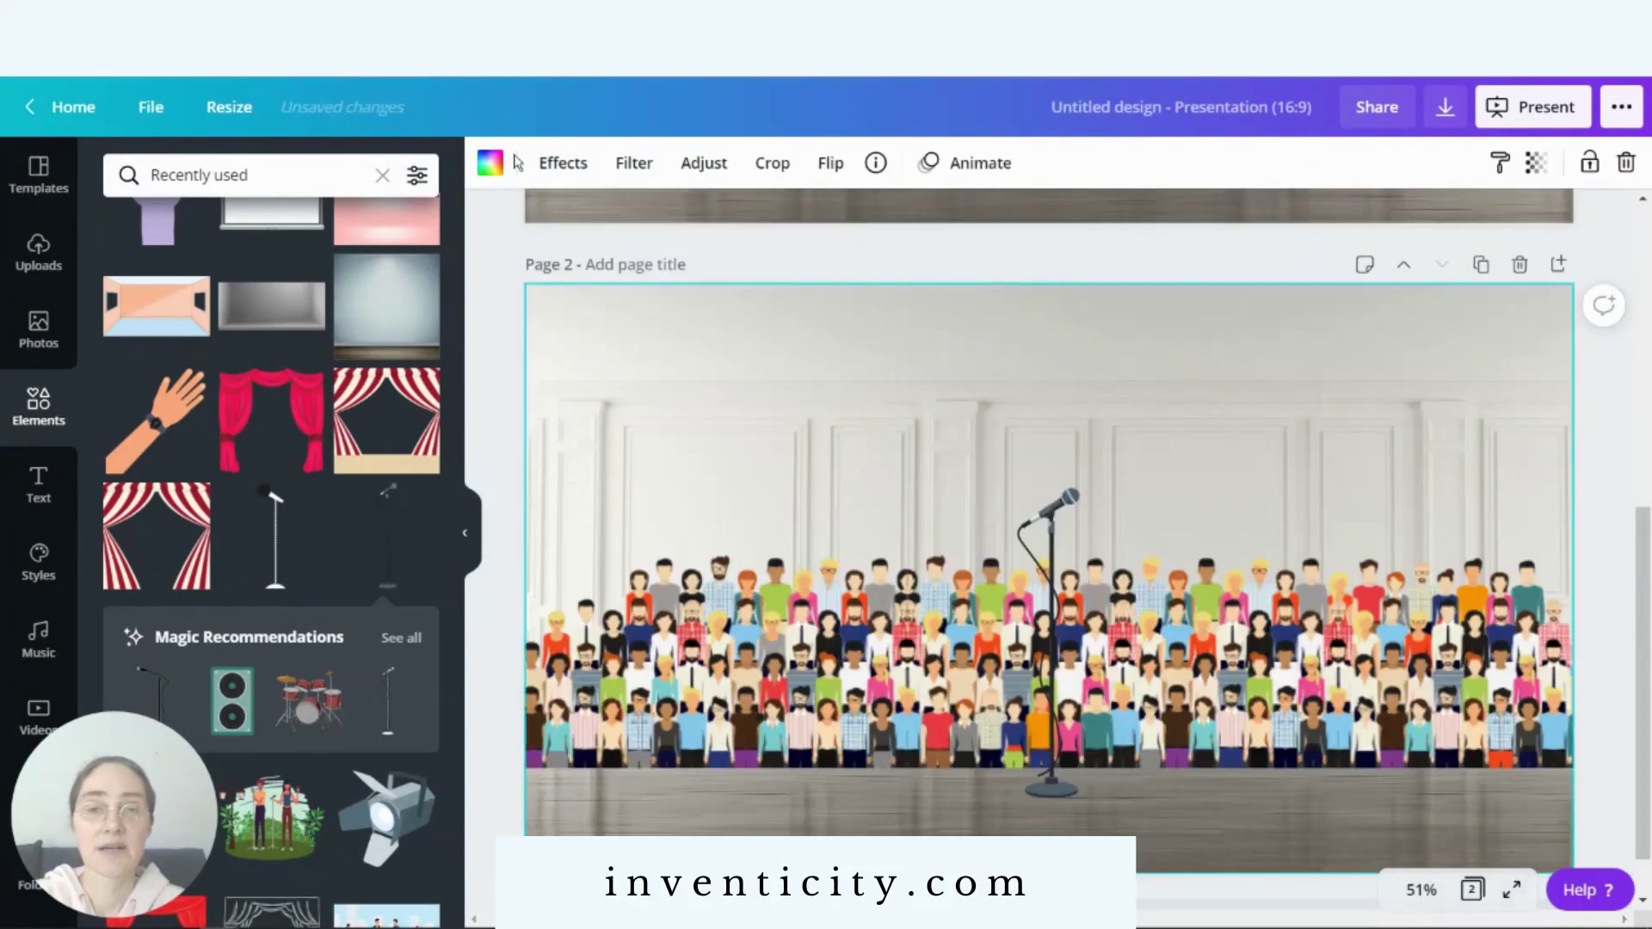
- Enlarge the page-2 crowd to the full slide width and raise it higher on the stage
{"action": "left_click", "coordinate": [877, 618]}
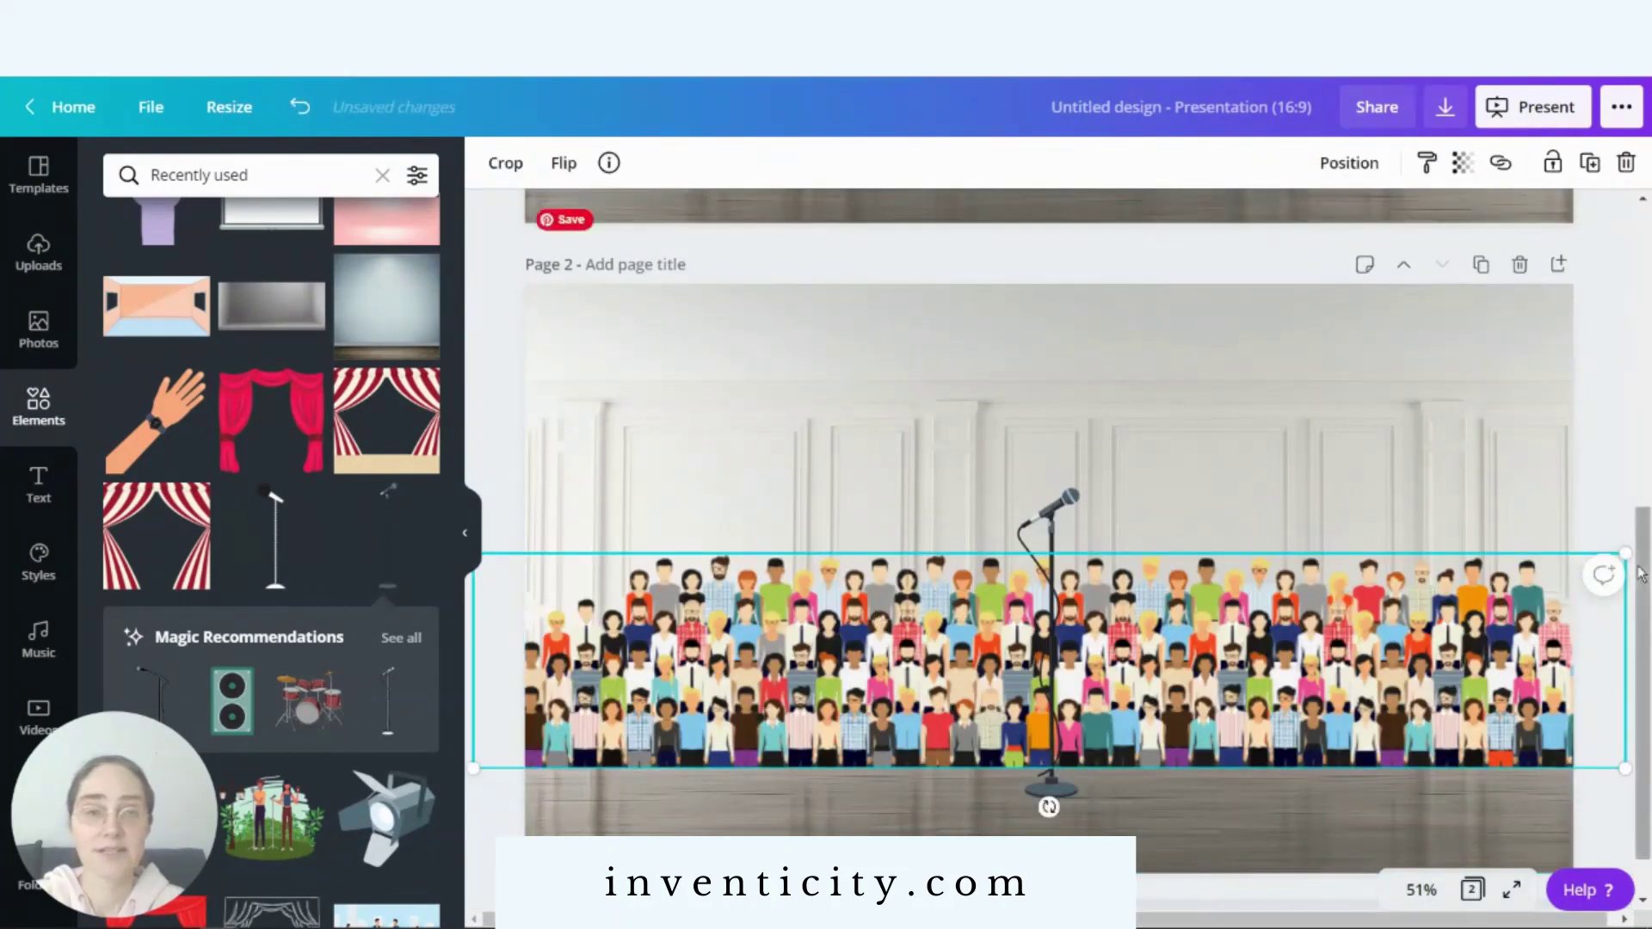
{"action": "mouse_move", "coordinate": [1624, 554]}
{"action": "left_mouse_down"}
{"action": "mouse_move", "coordinate": [1622, 512]}
{"action": "mouse_move", "coordinate": [1625, 551]}
{"action": "left_mouse_up"}
{"action": "left_click_drag", "start_coordinate": [1161, 663], "coordinate": [939, 566]}
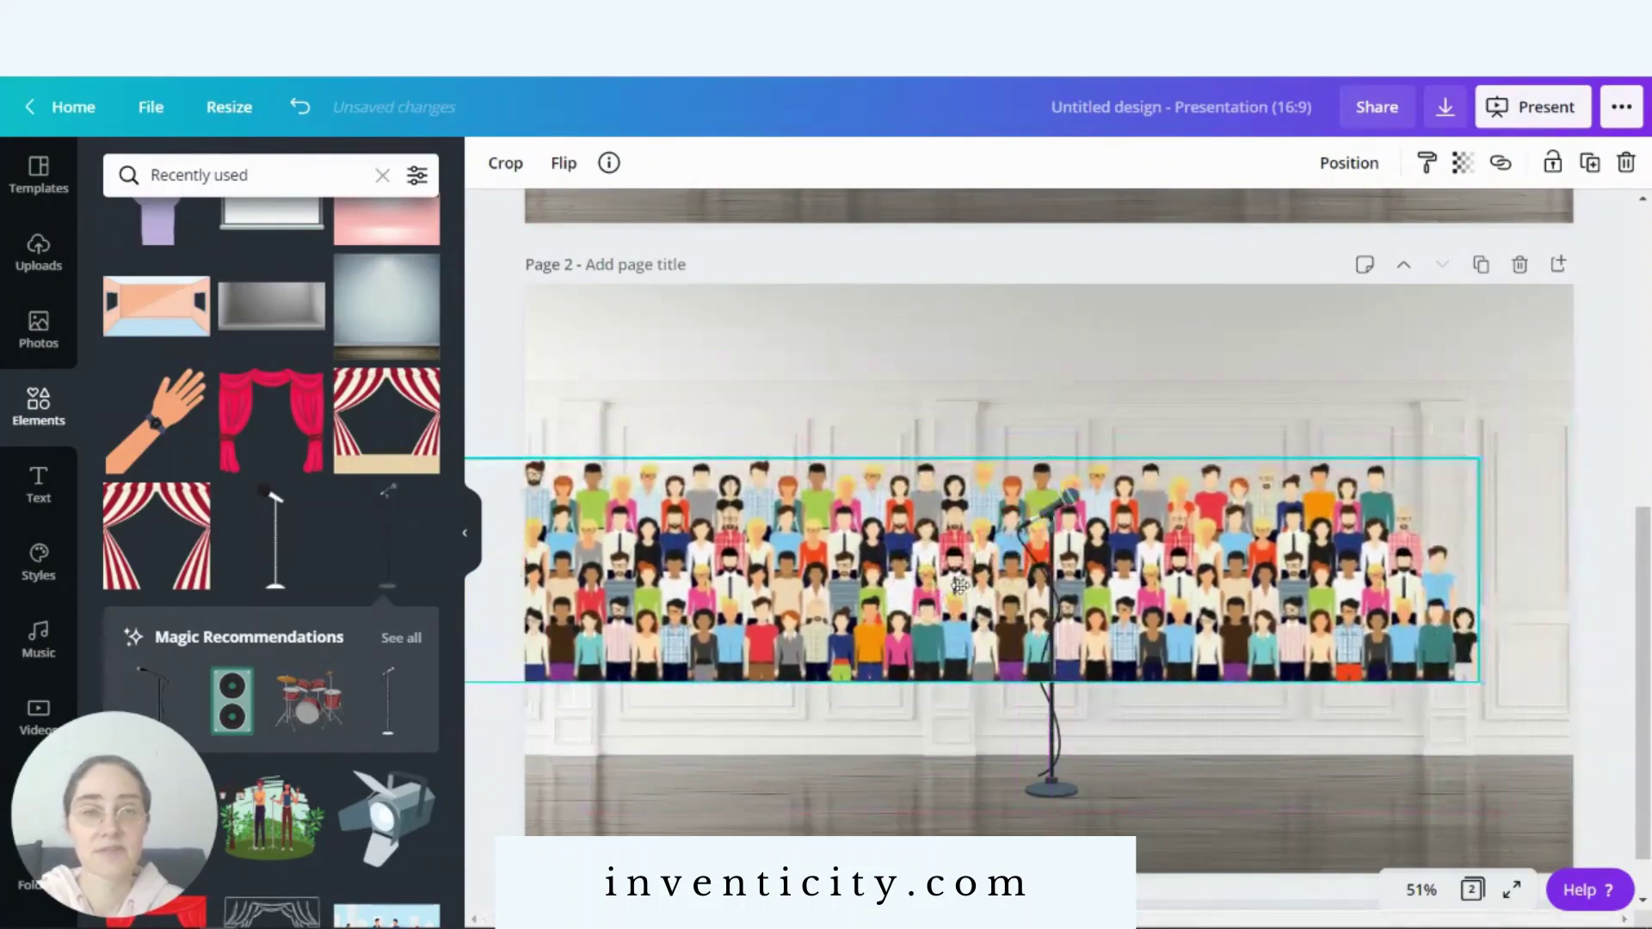
{"action": "left_click_drag", "start_coordinate": [1476, 456], "coordinate": [1623, 419]}
{"action": "left_click_drag", "start_coordinate": [882, 585], "coordinate": [886, 630]}
{"action": "left_click_drag", "start_coordinate": [1340, 580], "coordinate": [1222, 613]}
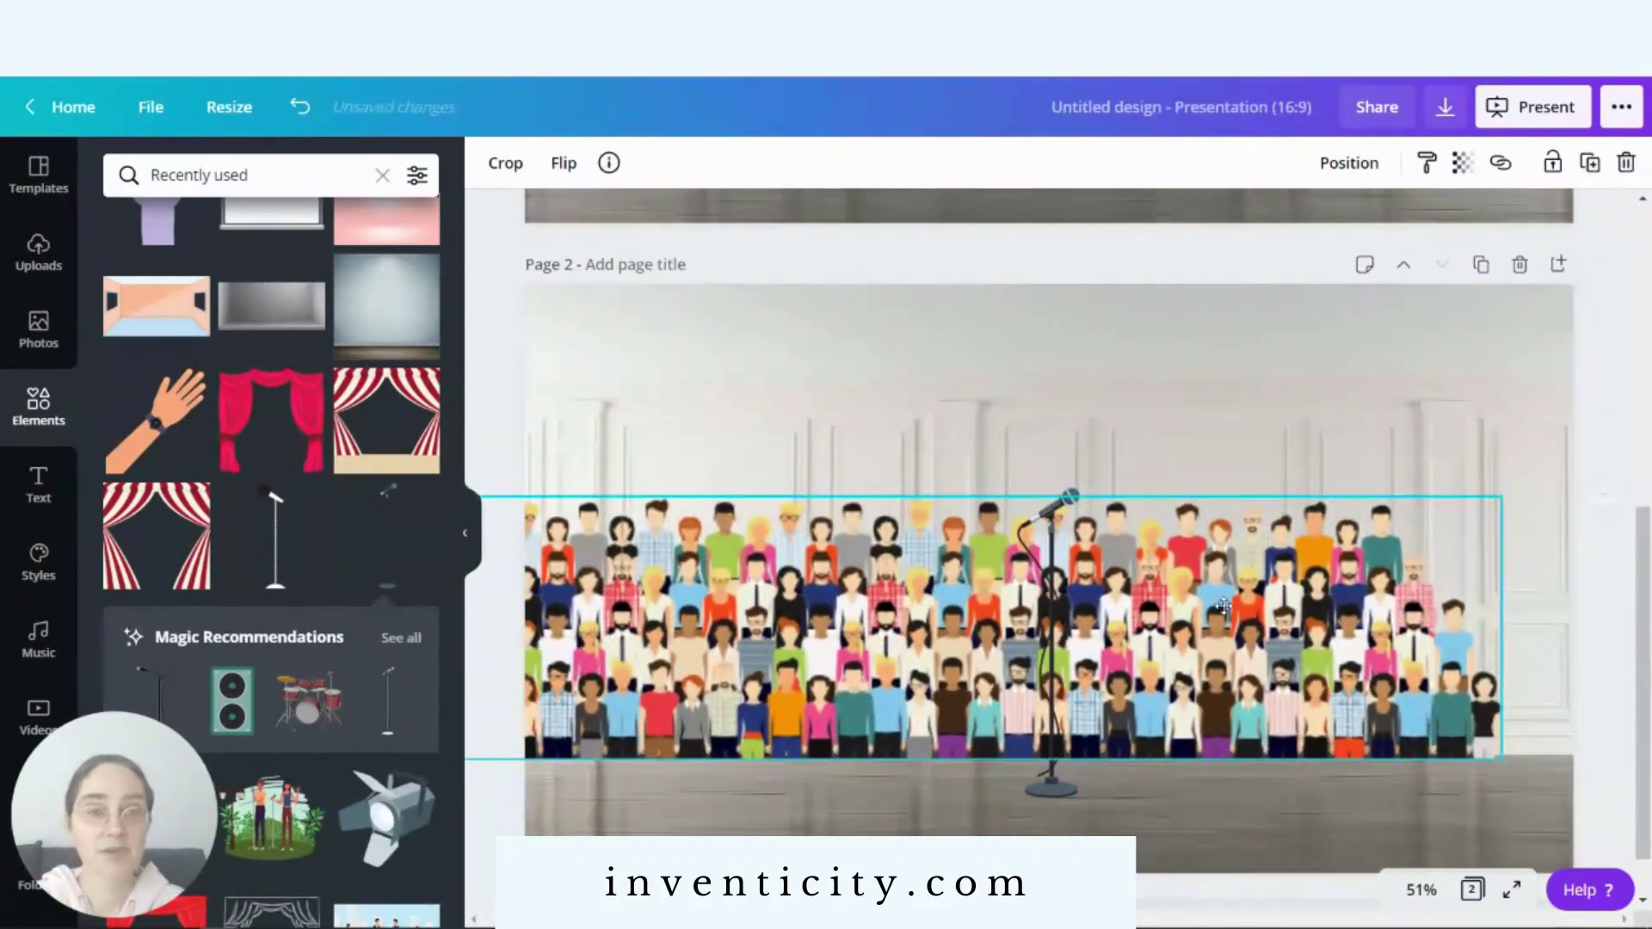
{"action": "left_click_drag", "start_coordinate": [1498, 495], "coordinate": [1626, 297]}
{"action": "left_click_drag", "start_coordinate": [1153, 668], "coordinate": [1153, 602]}
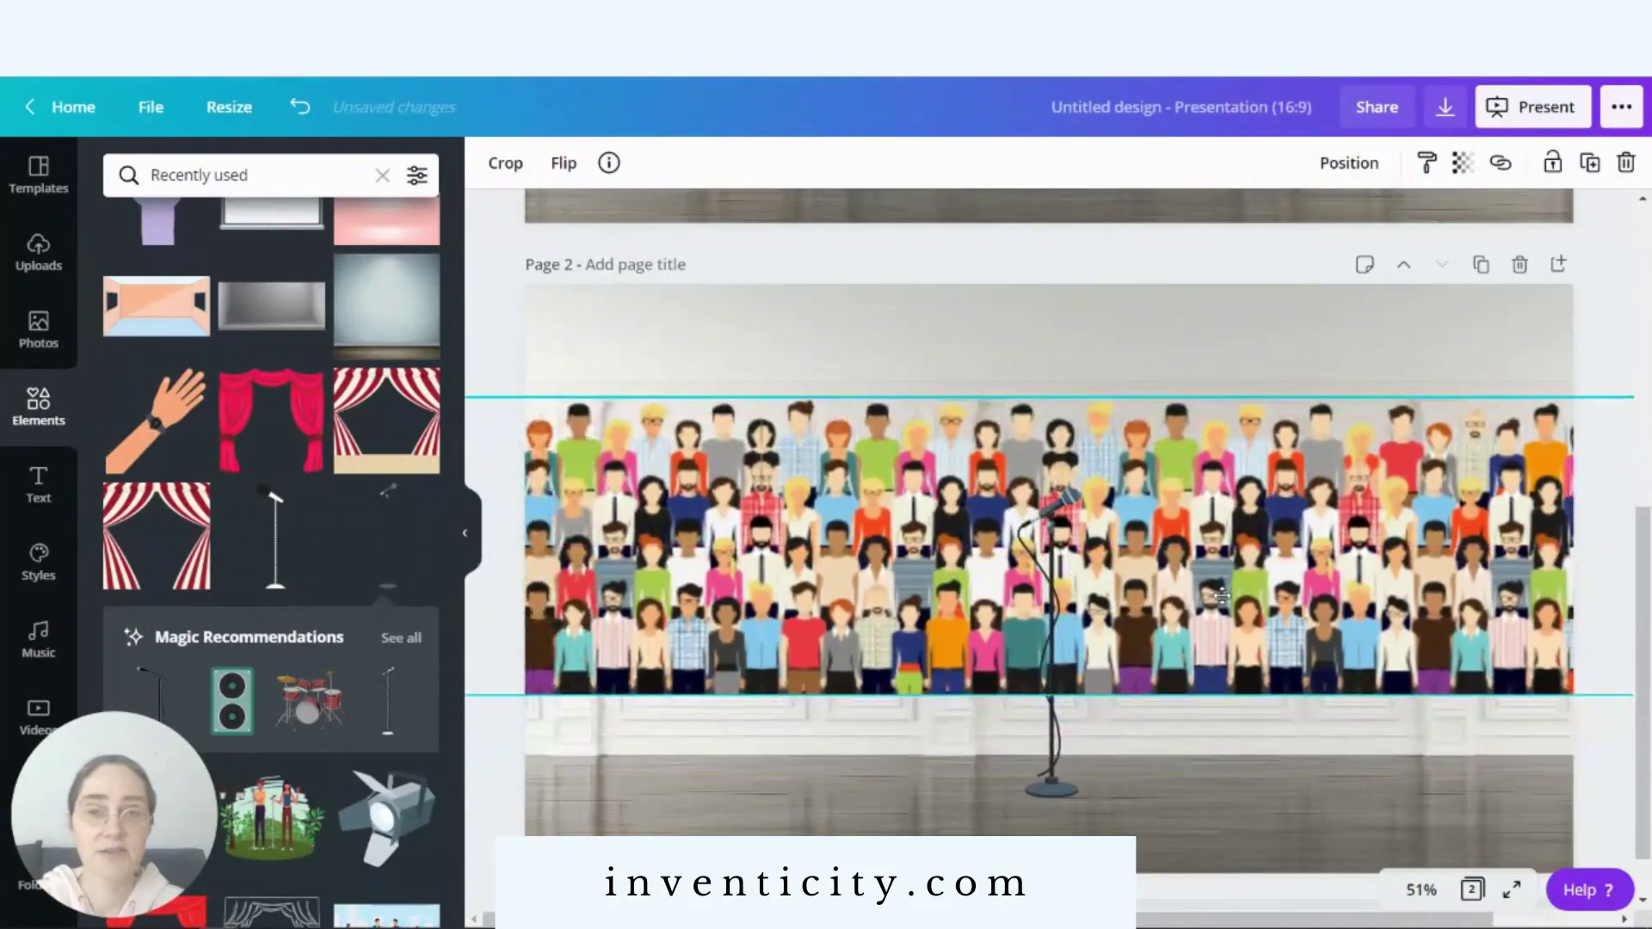
{"action": "left_click", "coordinate": [1171, 781]}
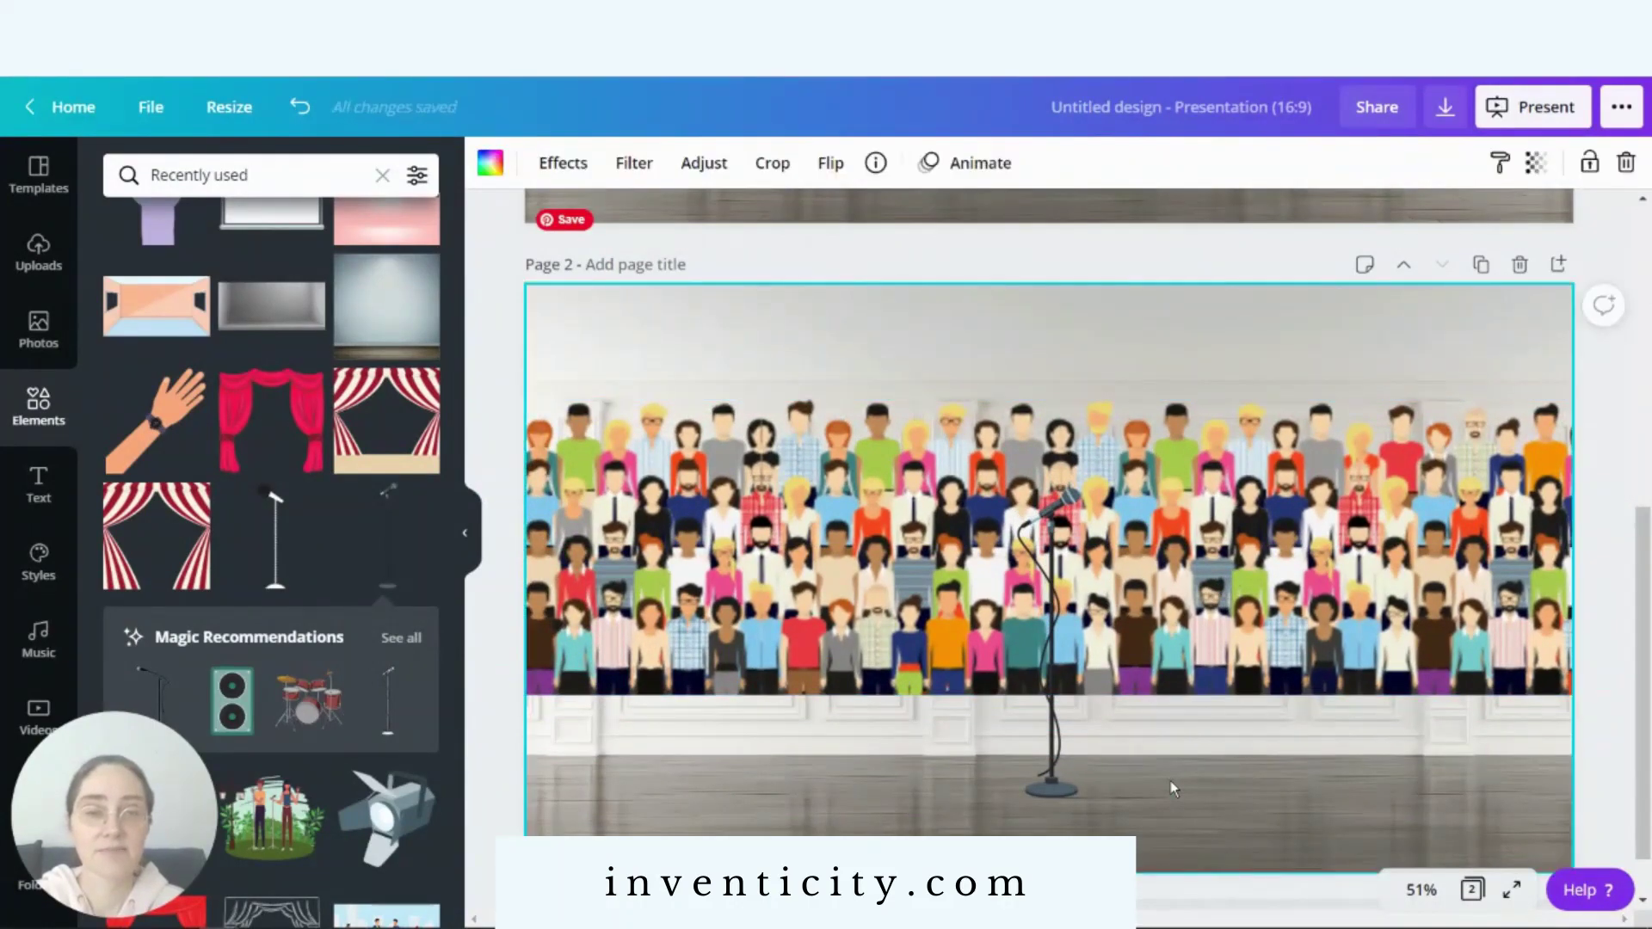
- Re-crop the page-2 wall photo, shifting it left, enlarging it and raising the panels
{"action": "double_click", "coordinate": [1112, 320]}
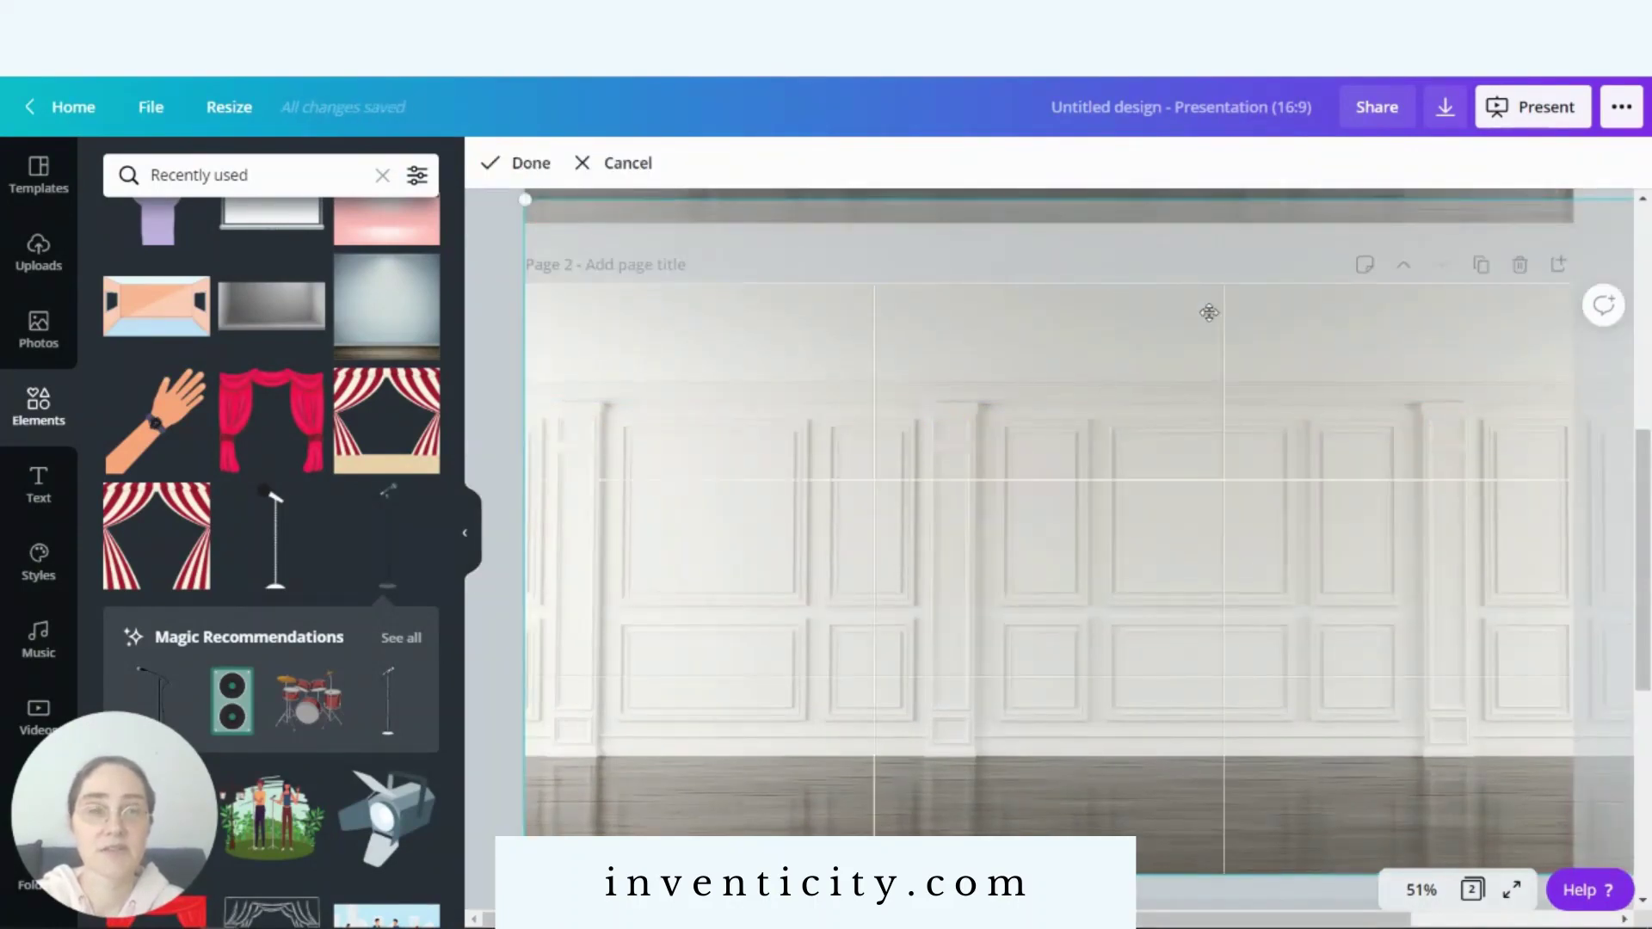
{"action": "left_click_drag", "start_coordinate": [1279, 321], "coordinate": [803, 353]}
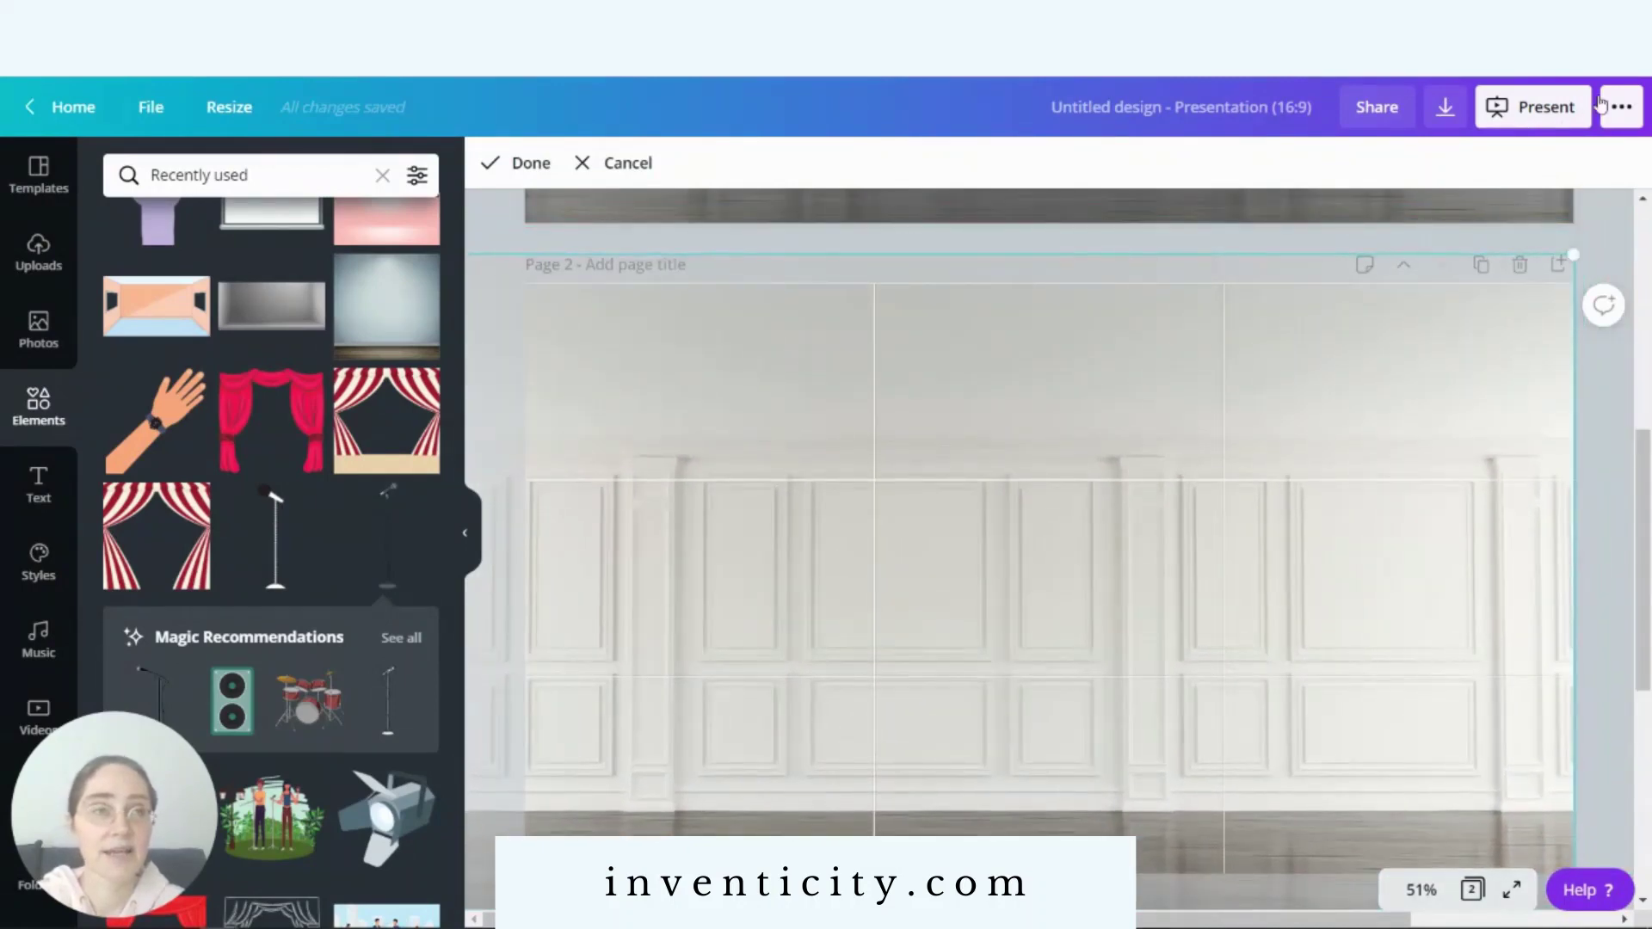
{"action": "left_click_drag", "start_coordinate": [1607, 217], "coordinate": [1625, 215]}
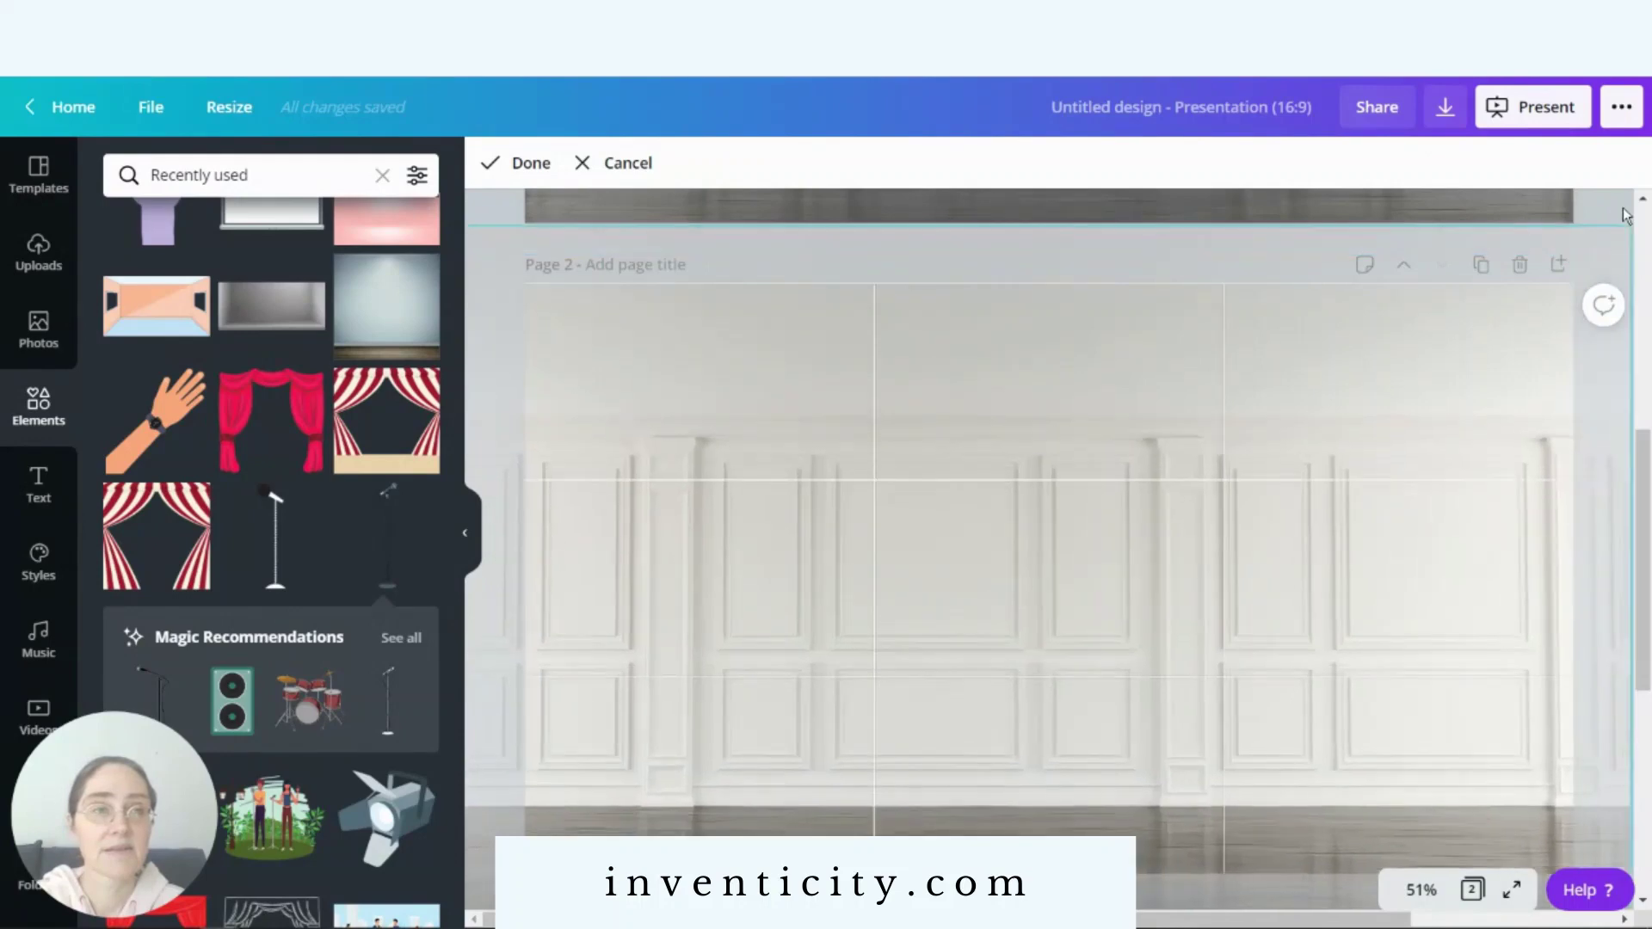
{"action": "left_click_drag", "start_coordinate": [1341, 256], "coordinate": [1269, 271]}
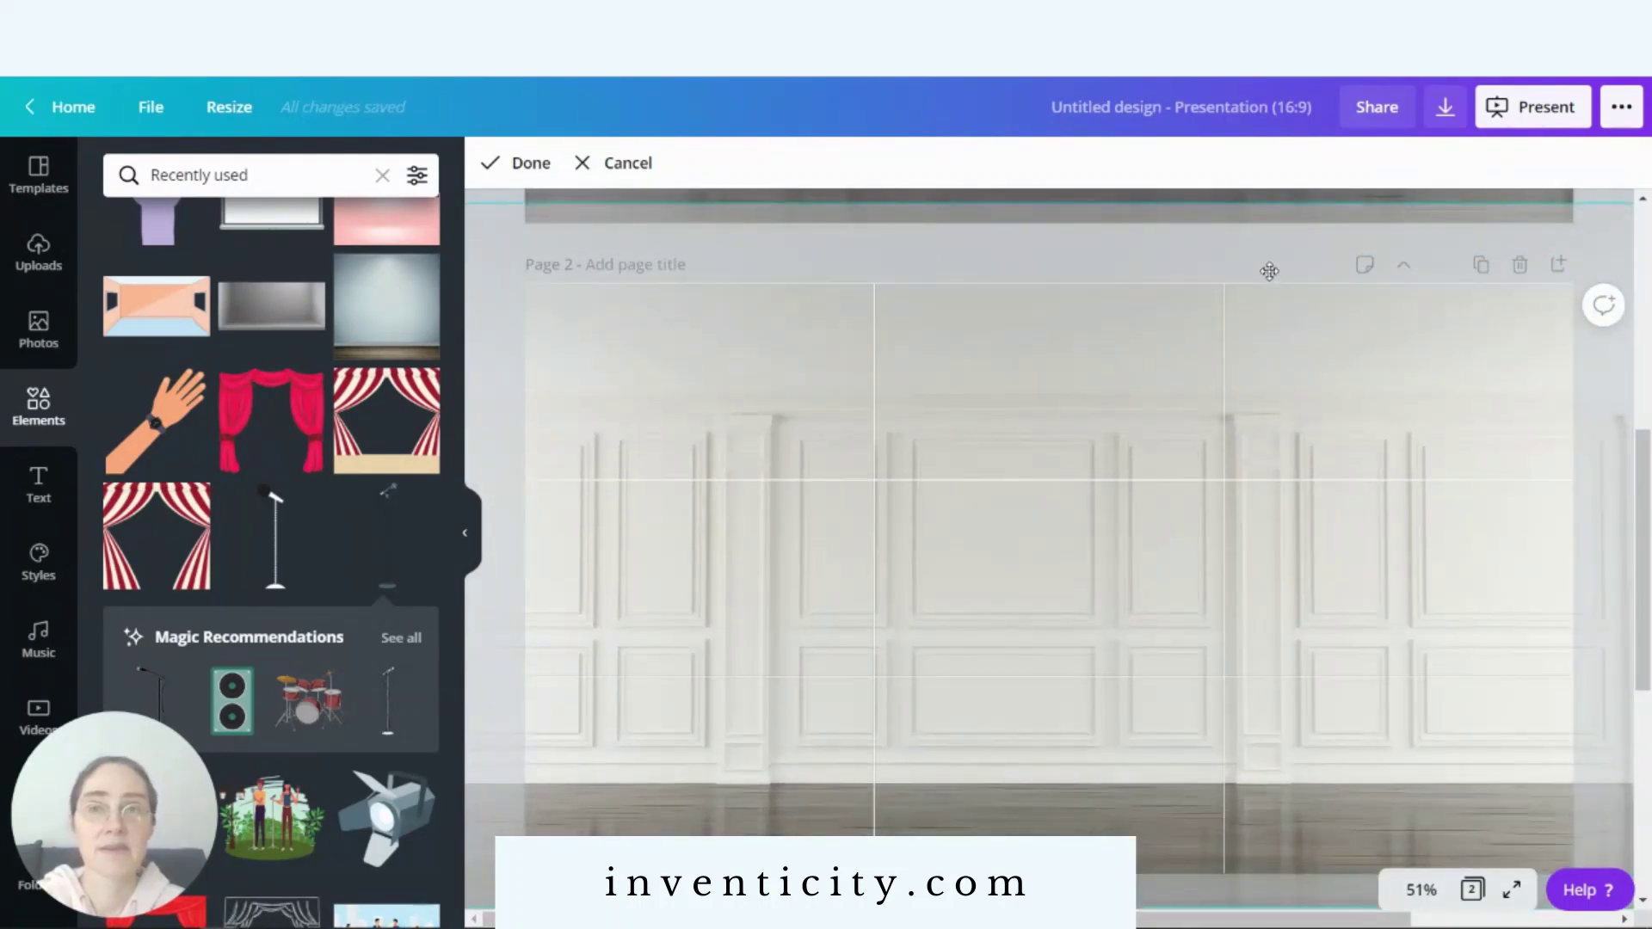
{"action": "left_click", "coordinate": [506, 162]}
- Lower the crowd slightly and resize the microphone so its head shows above the crowd
{"action": "left_click_drag", "start_coordinate": [1226, 506], "coordinate": [1232, 587]}
{"action": "left_click", "coordinate": [1058, 565]}
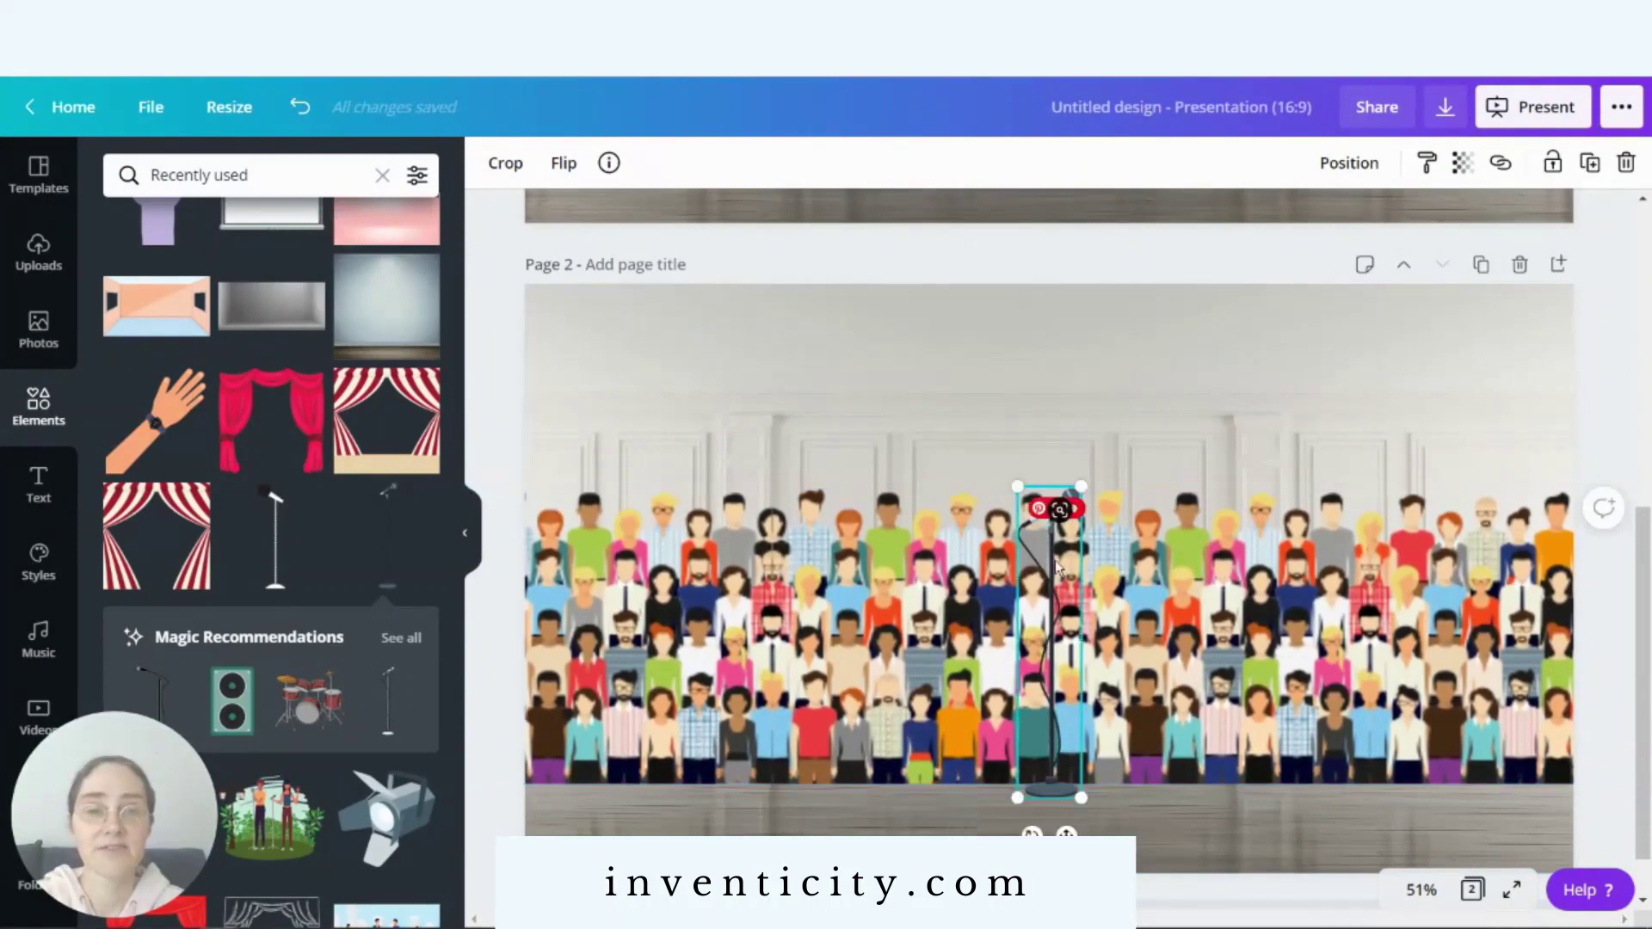
{"action": "left_click_drag", "start_coordinate": [1090, 482], "coordinate": [1446, 215]}
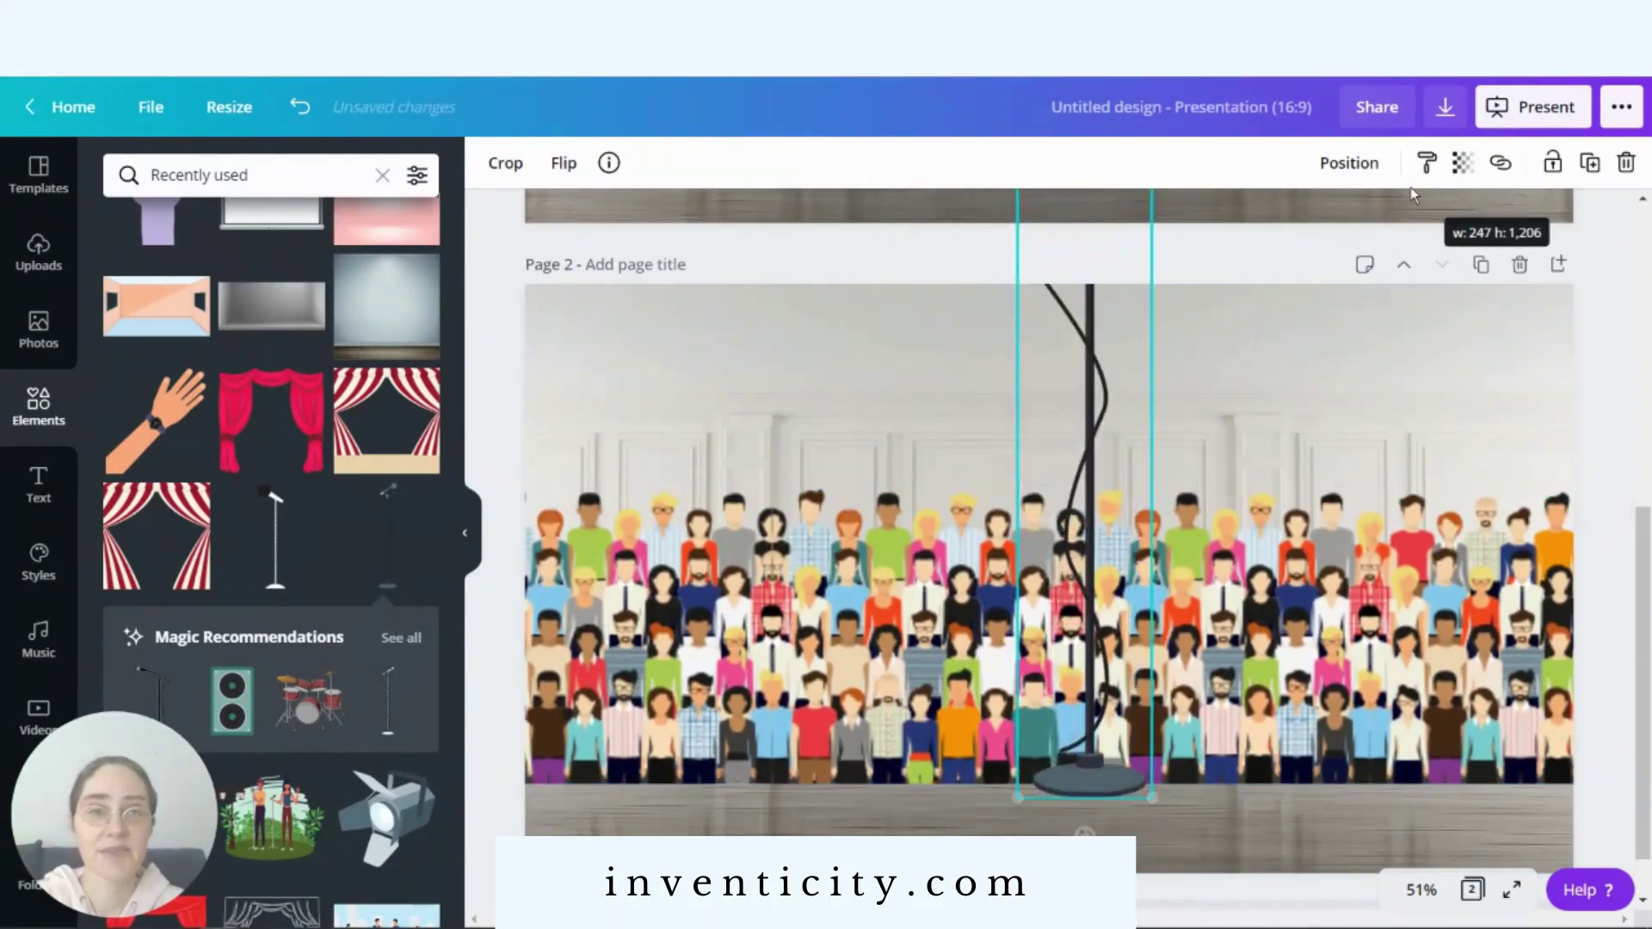
{"action": "key", "text": "ctrl+z"}
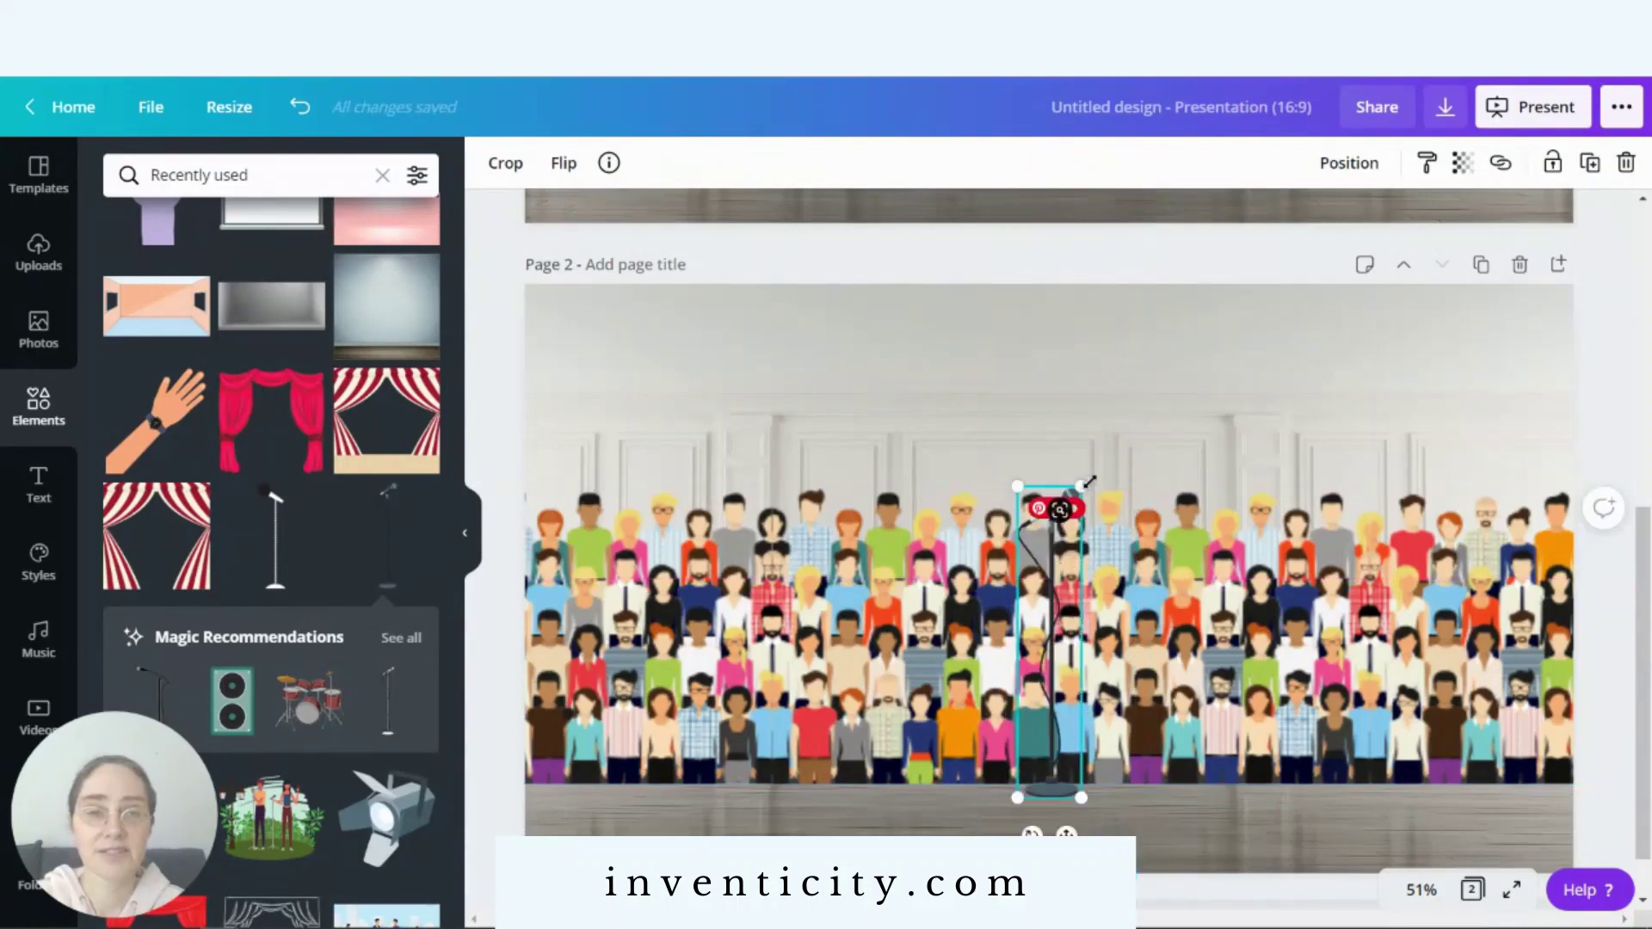
{"action": "left_click_drag", "start_coordinate": [1089, 482], "coordinate": [1411, 194]}
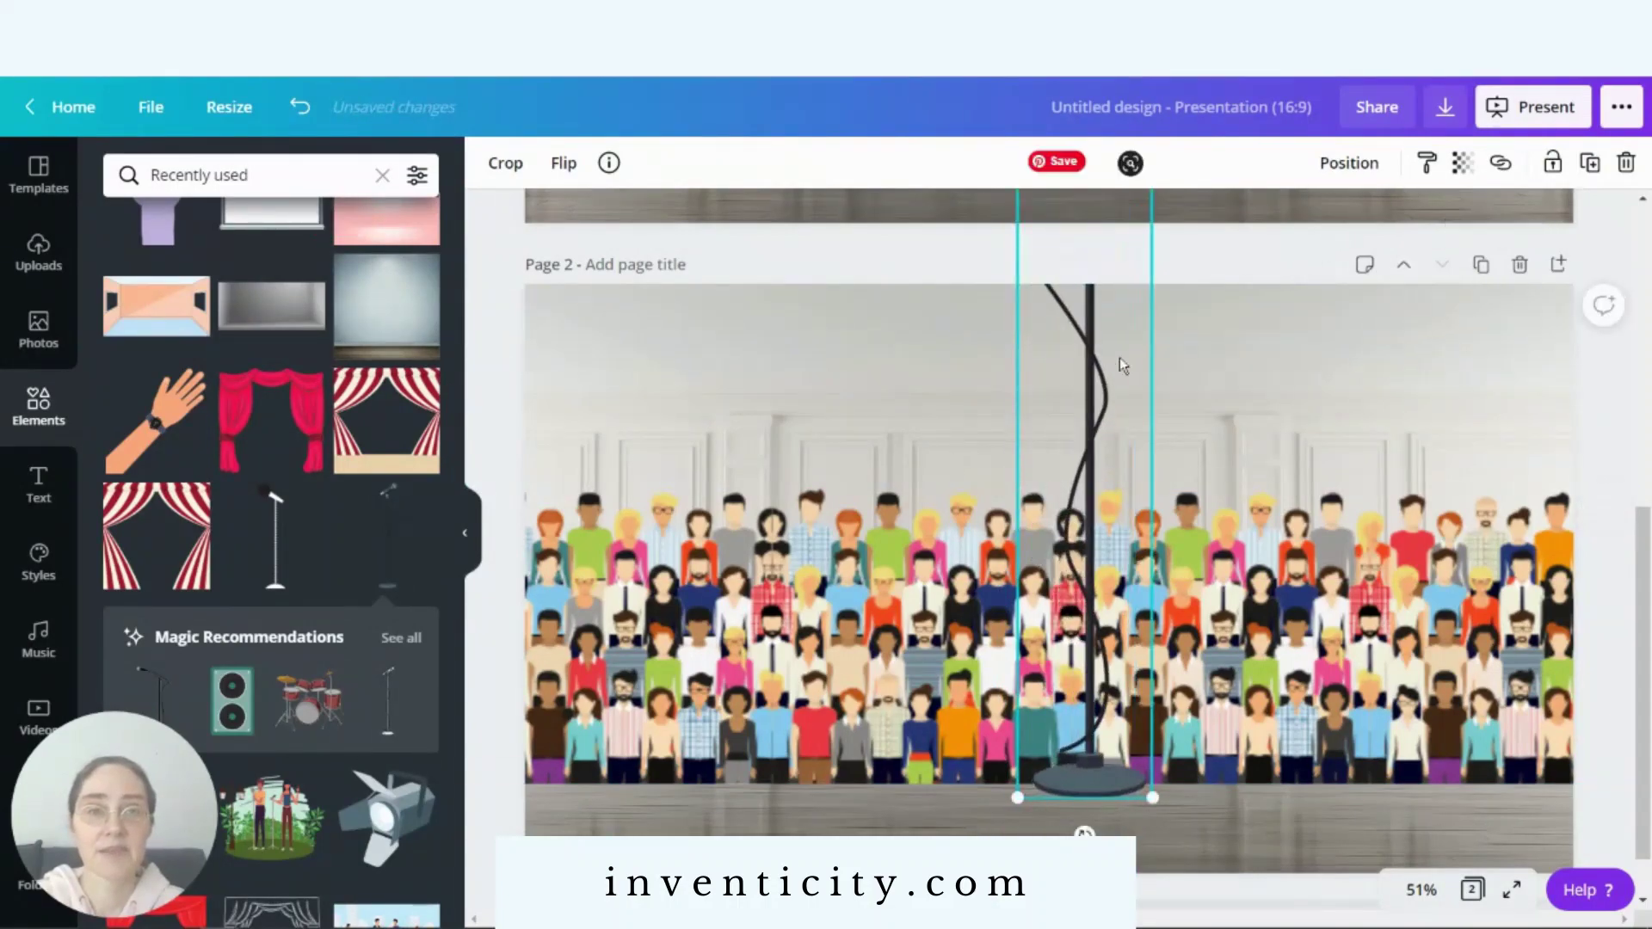
{"action": "left_click_drag", "start_coordinate": [1127, 357], "coordinate": [1094, 639]}
- Move the crowd left and widen it to span the page width
{"action": "left_click", "coordinate": [1378, 617]}
{"action": "left_click_drag", "start_coordinate": [1439, 571], "coordinate": [1167, 561]}
{"action": "left_click_drag", "start_coordinate": [1486, 473], "coordinate": [1644, 440]}
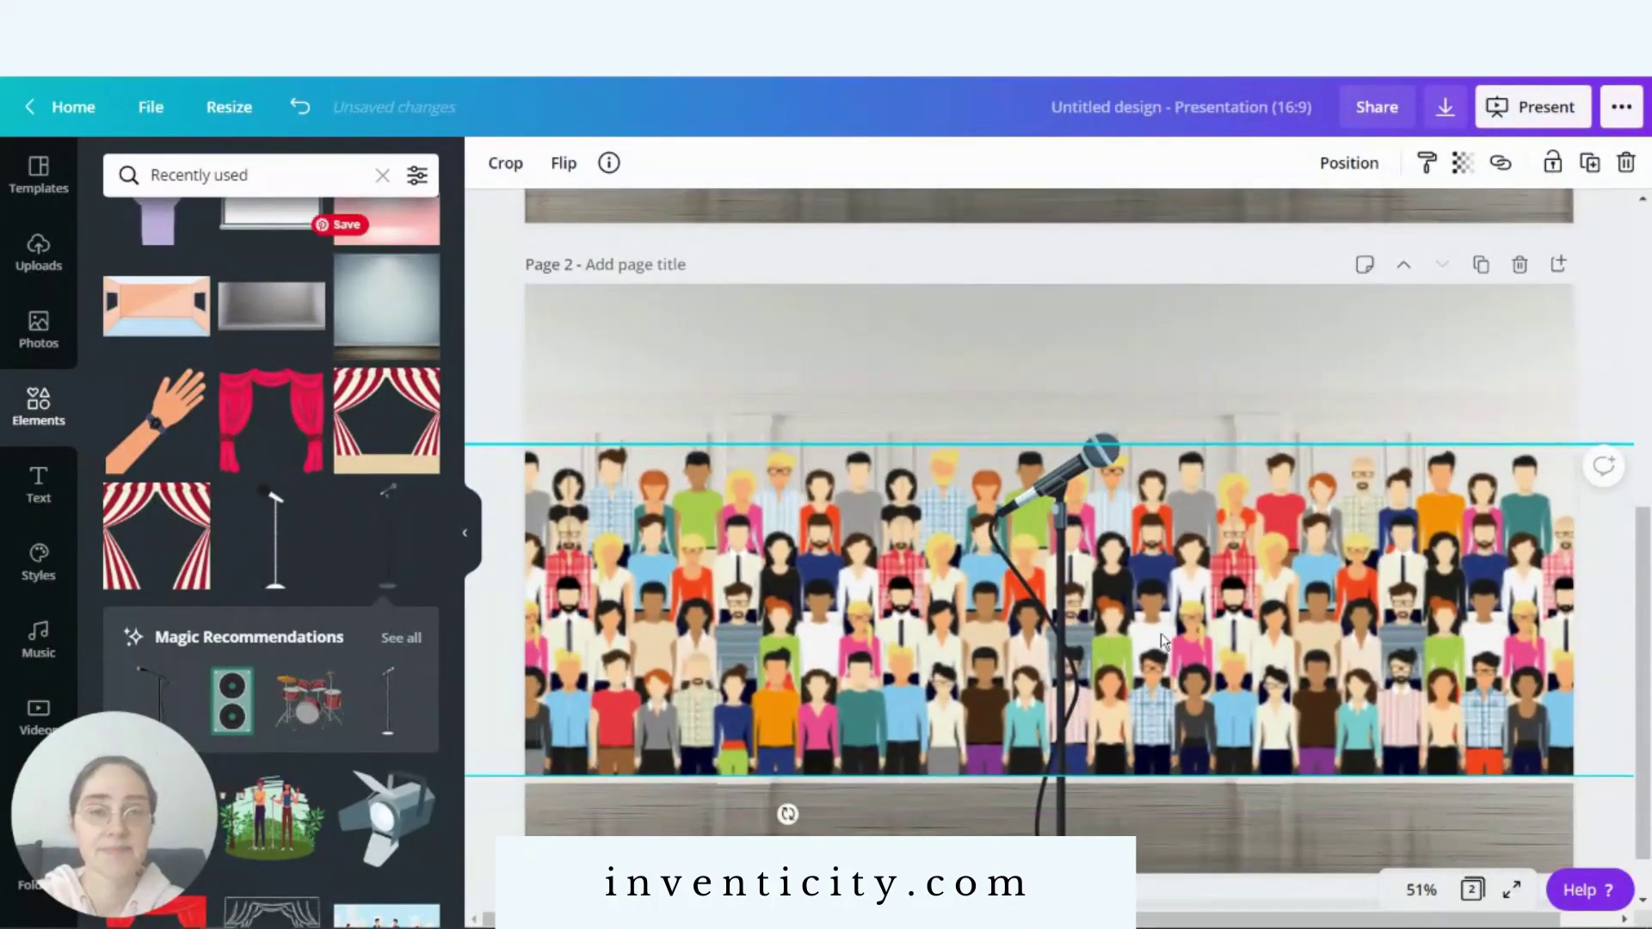
- Enlarge the page-2 microphone repeatedly and lower it so its head sits over the crowd's upper rows
{"action": "left_click_drag", "start_coordinate": [1250, 604], "coordinate": [1317, 605]}
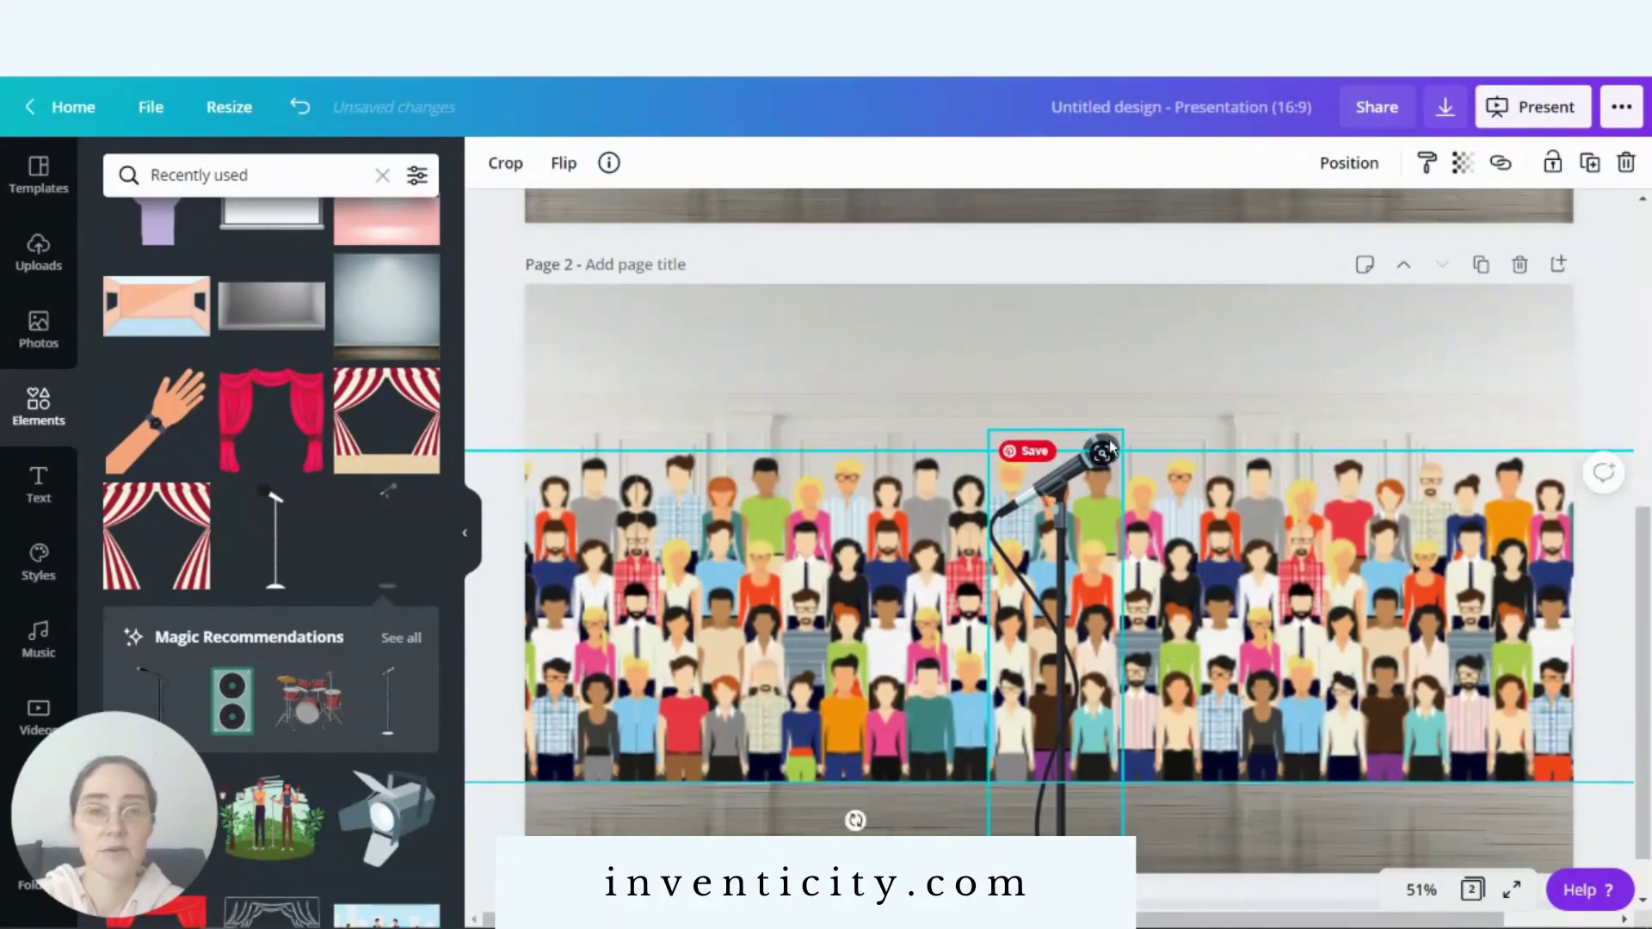
{"action": "left_click", "coordinate": [1109, 441]}
{"action": "left_click_drag", "start_coordinate": [1136, 427], "coordinate": [1350, 269]}
{"action": "left_click_drag", "start_coordinate": [1093, 361], "coordinate": [1040, 695]}
{"action": "left_click_drag", "start_coordinate": [1119, 548], "coordinate": [1187, 328]}
{"action": "left_click_drag", "start_coordinate": [1119, 387], "coordinate": [1081, 502]}
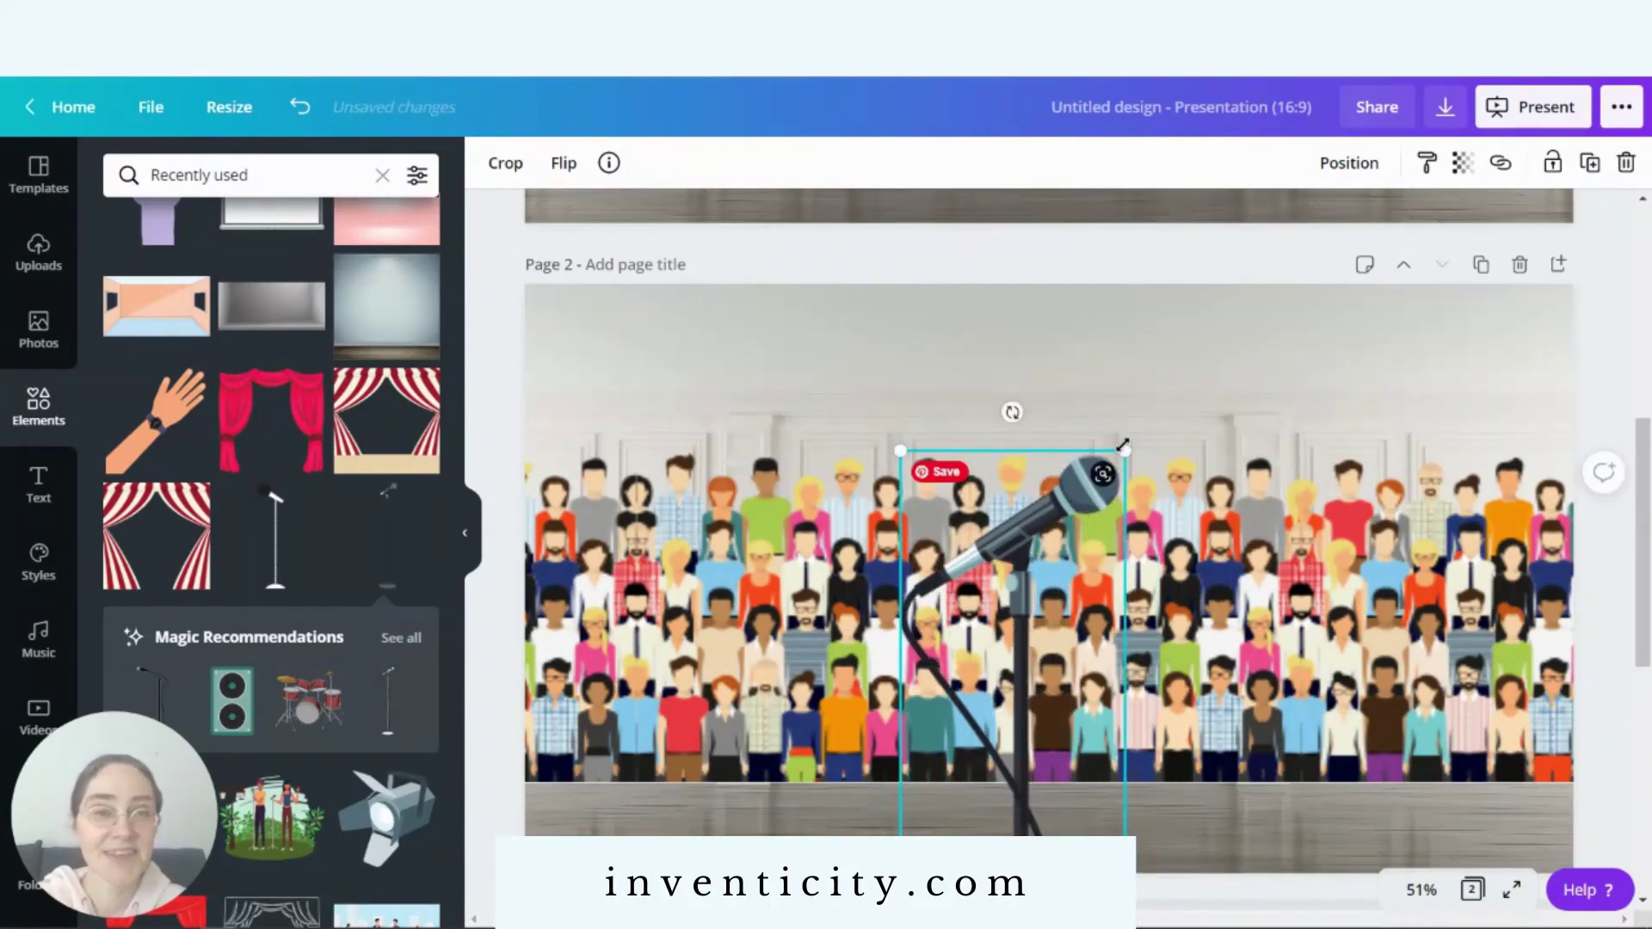
{"action": "left_click_drag", "start_coordinate": [1124, 445], "coordinate": [1185, 391]}
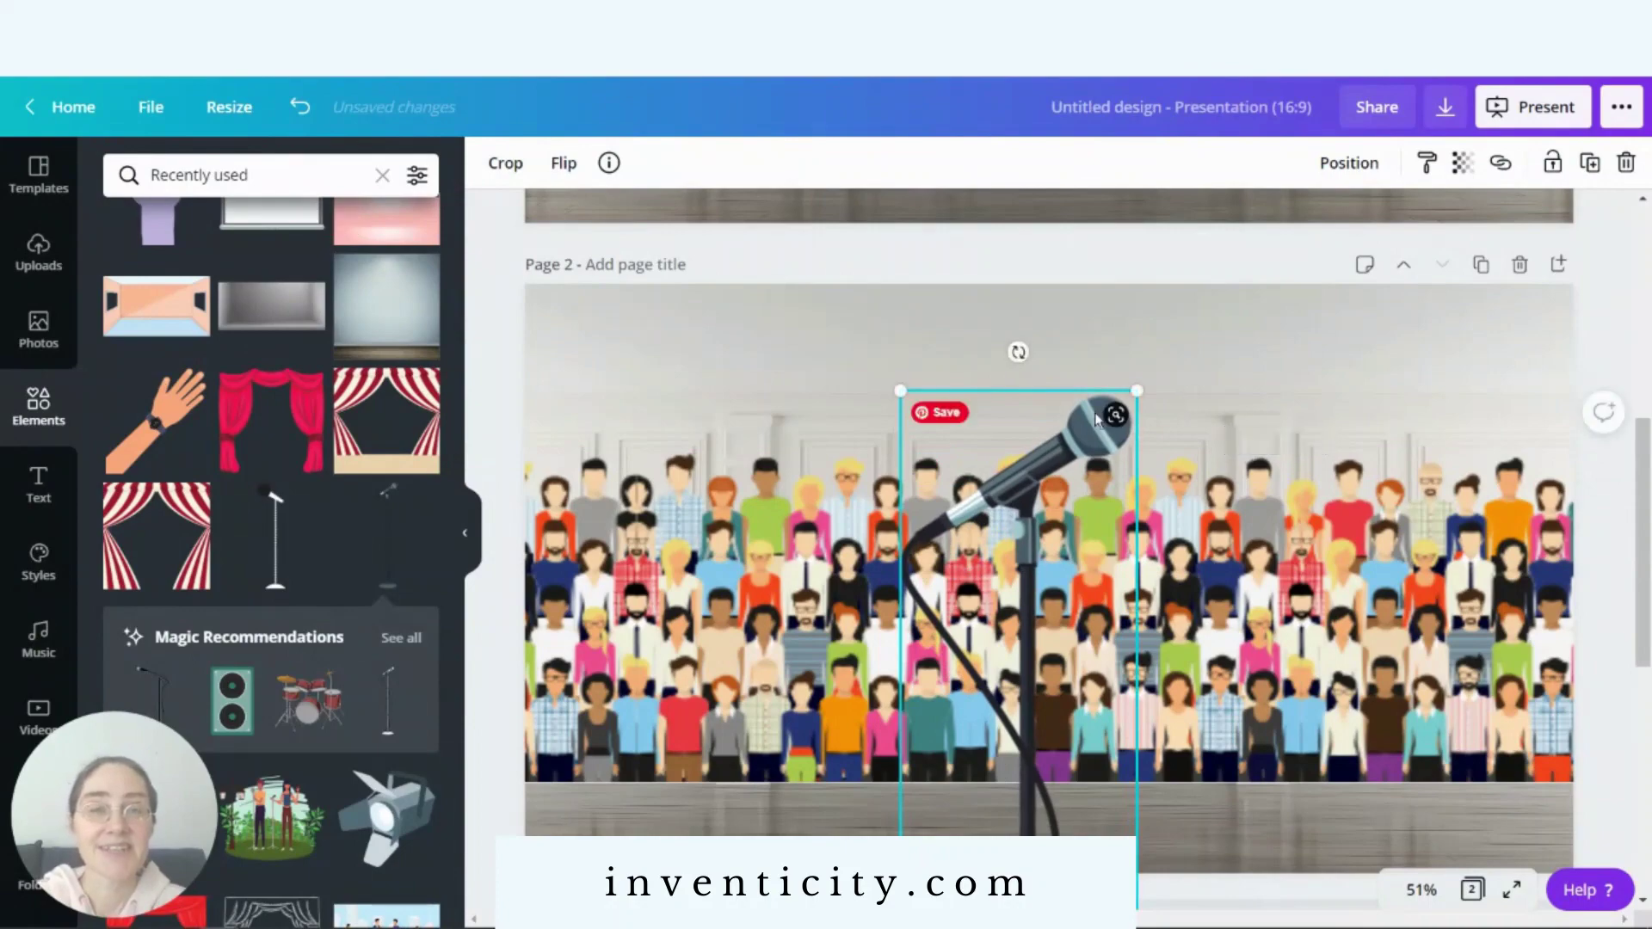
{"action": "left_click_drag", "start_coordinate": [1098, 419], "coordinate": [1217, 405]}
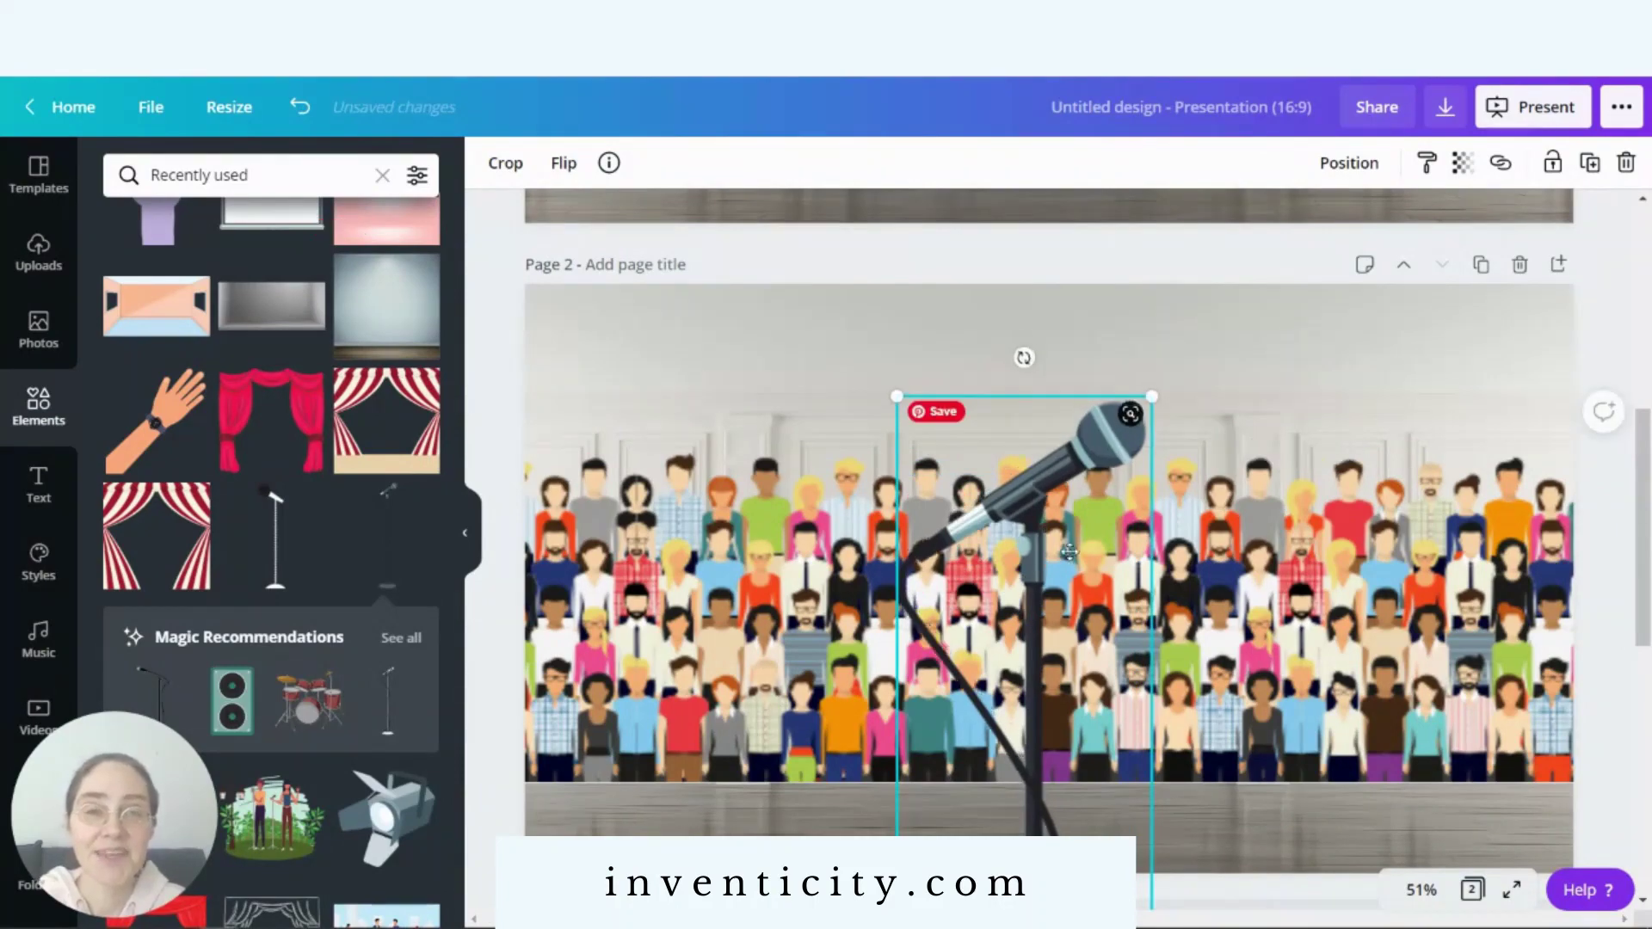
{"action": "left_click_drag", "start_coordinate": [1073, 505], "coordinate": [1071, 565]}
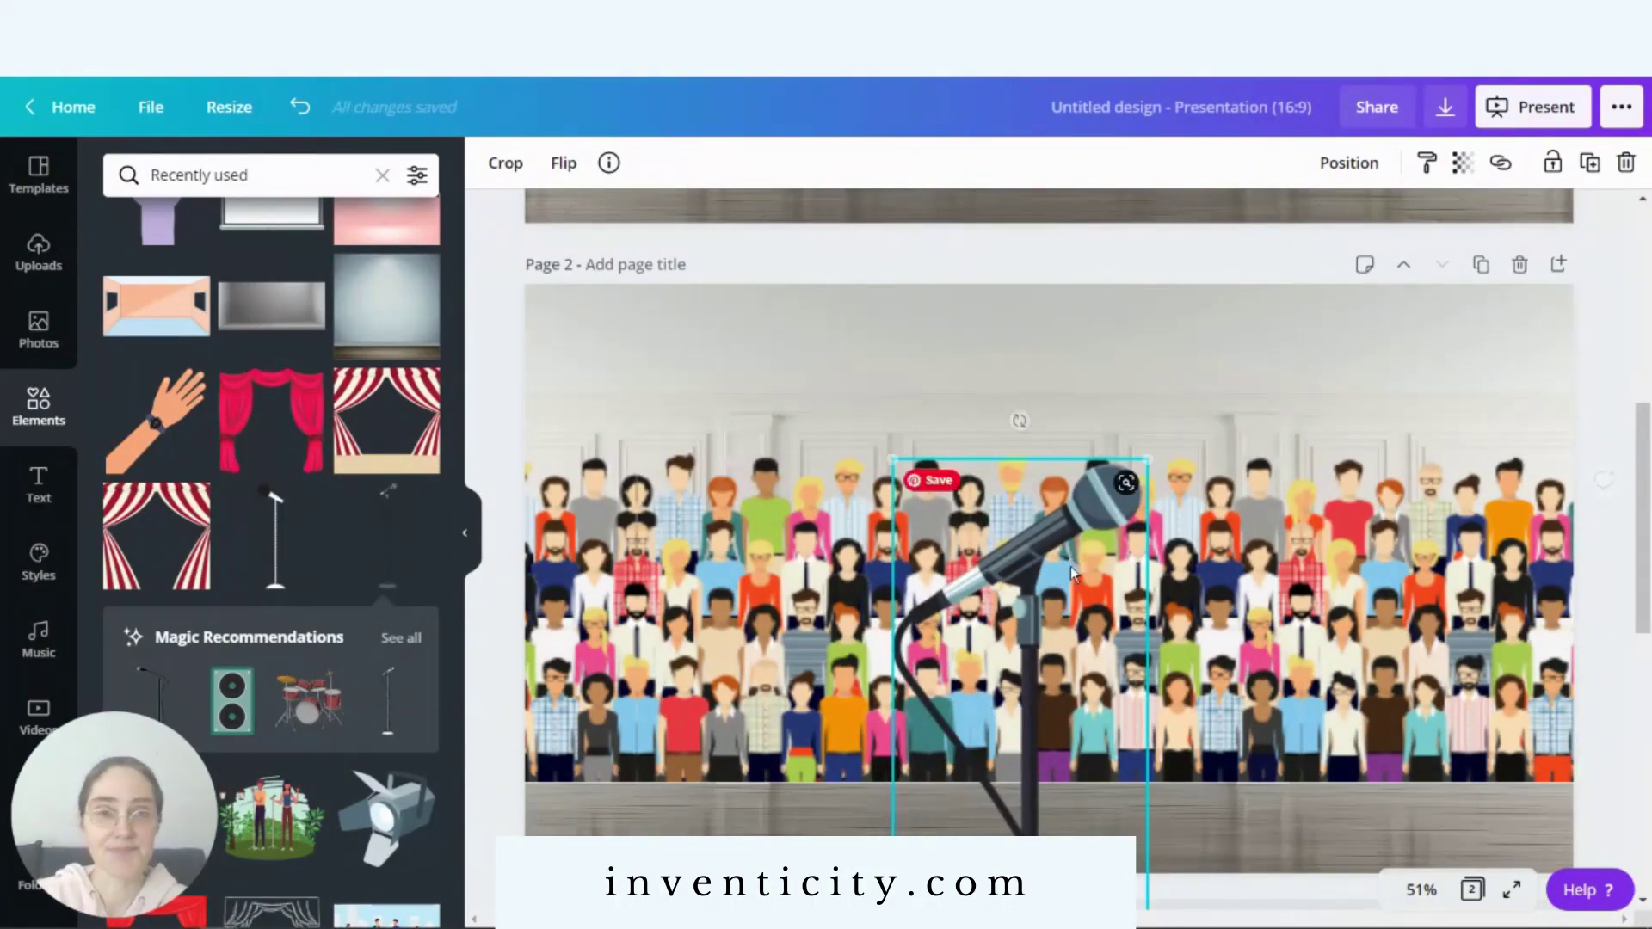
{"action": "left_click", "coordinate": [1323, 314]}
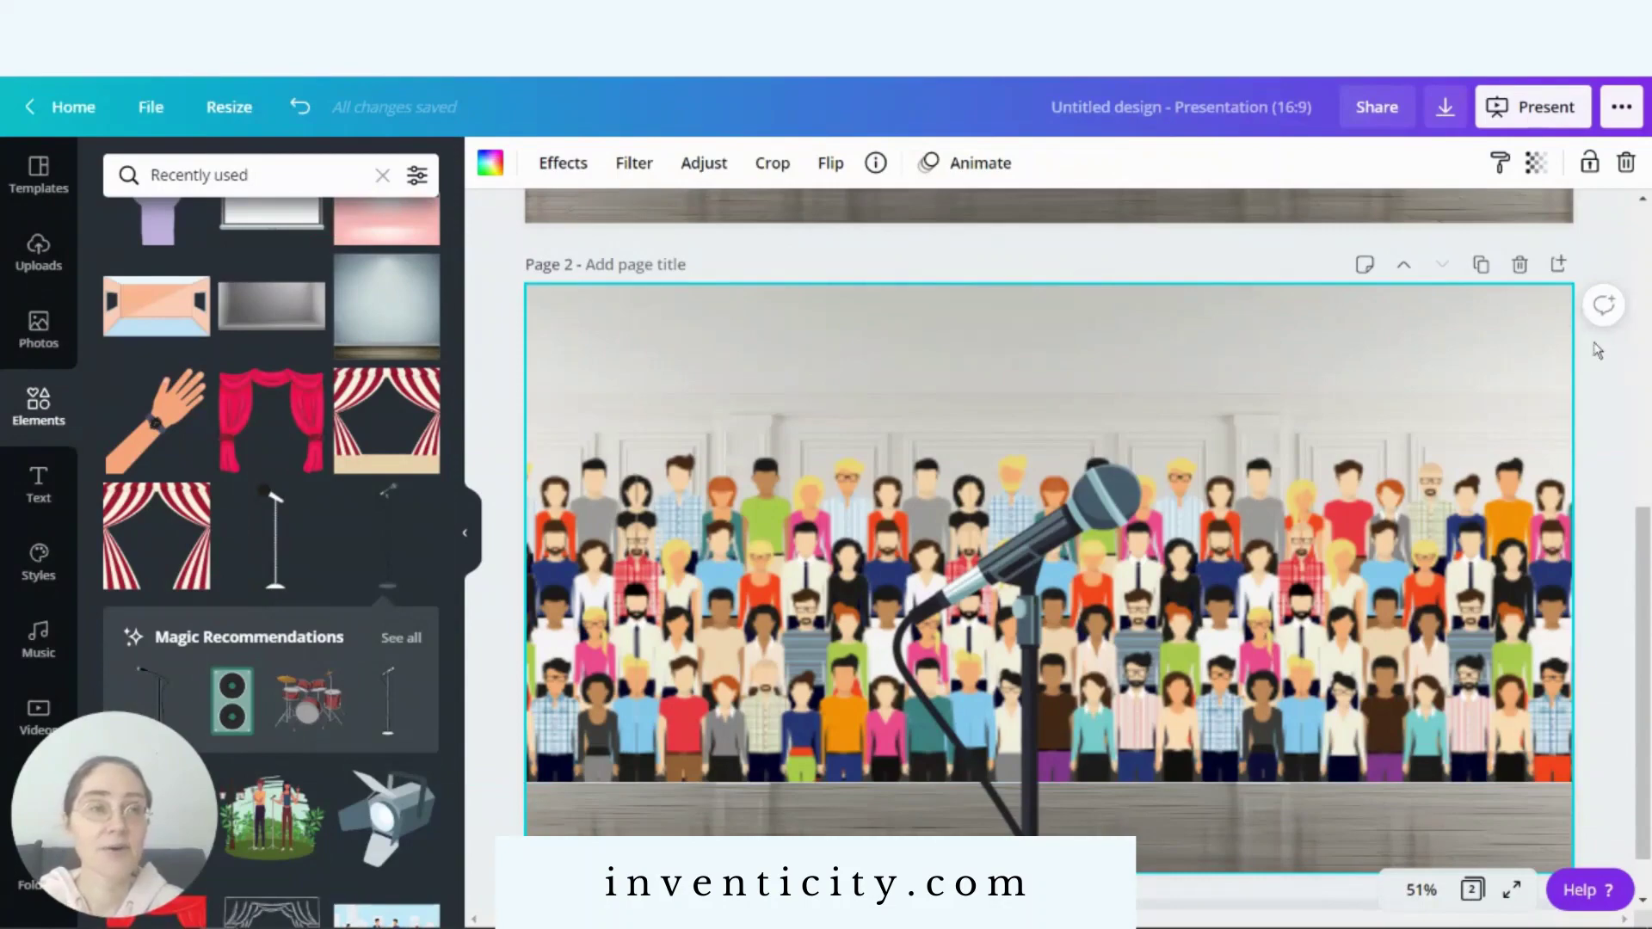
- Duplicate page 2 as page 3 and delete the crowd from the copy
{"action": "left_click", "coordinate": [1481, 267]}
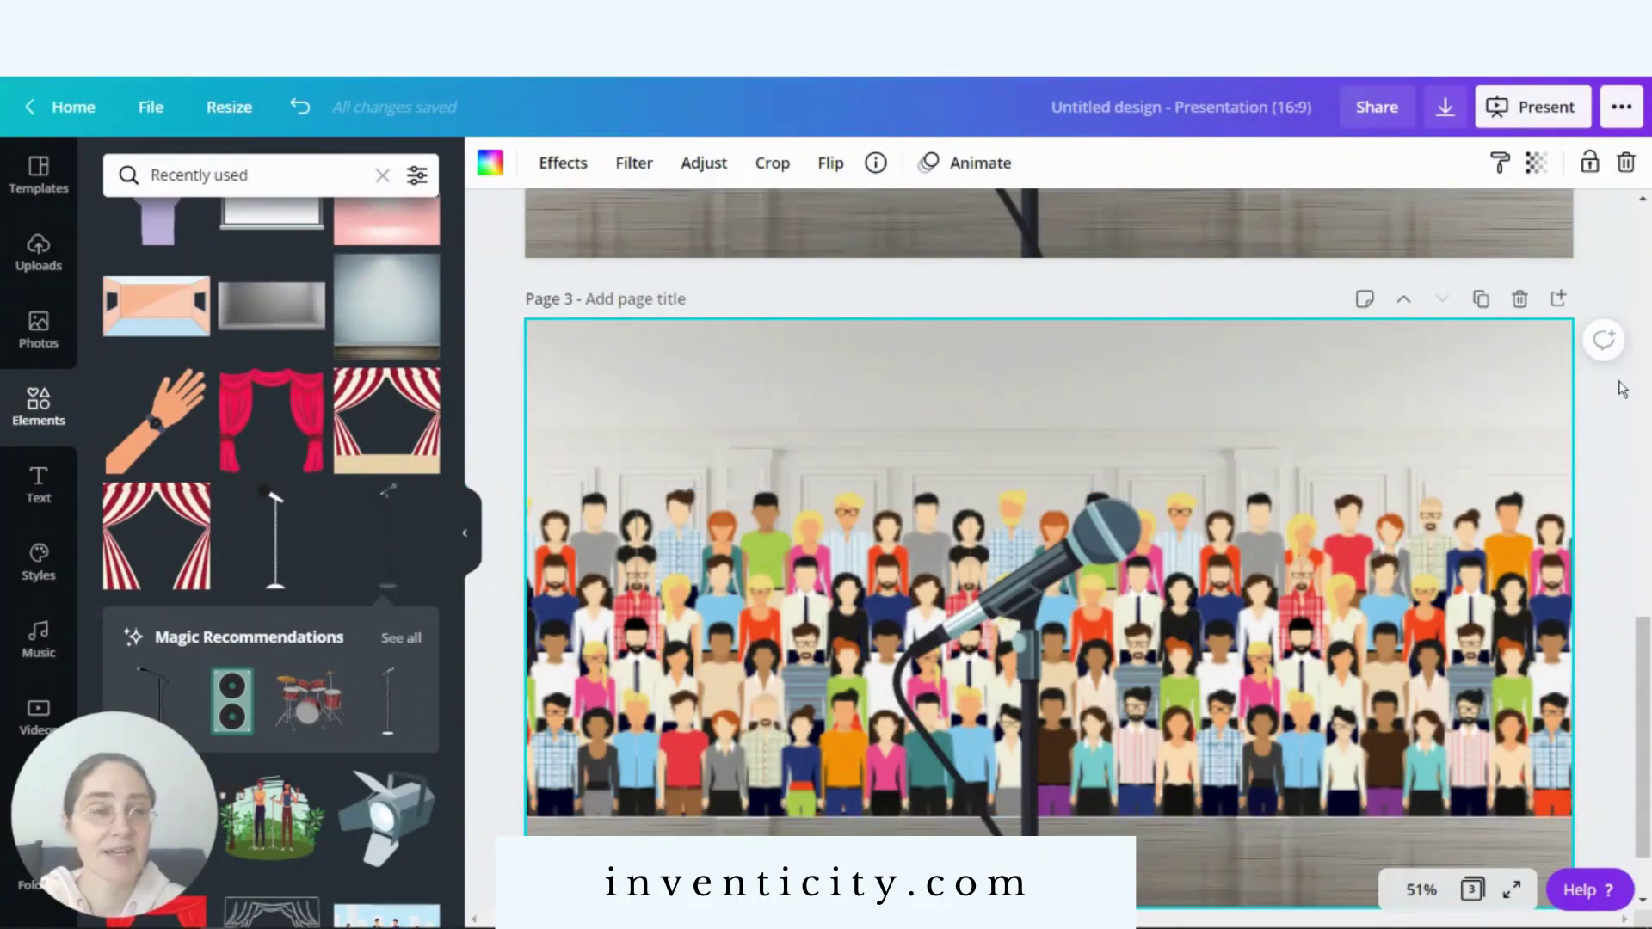
{"action": "left_click", "coordinate": [1332, 633]}
{"action": "key", "text": "Delete"}
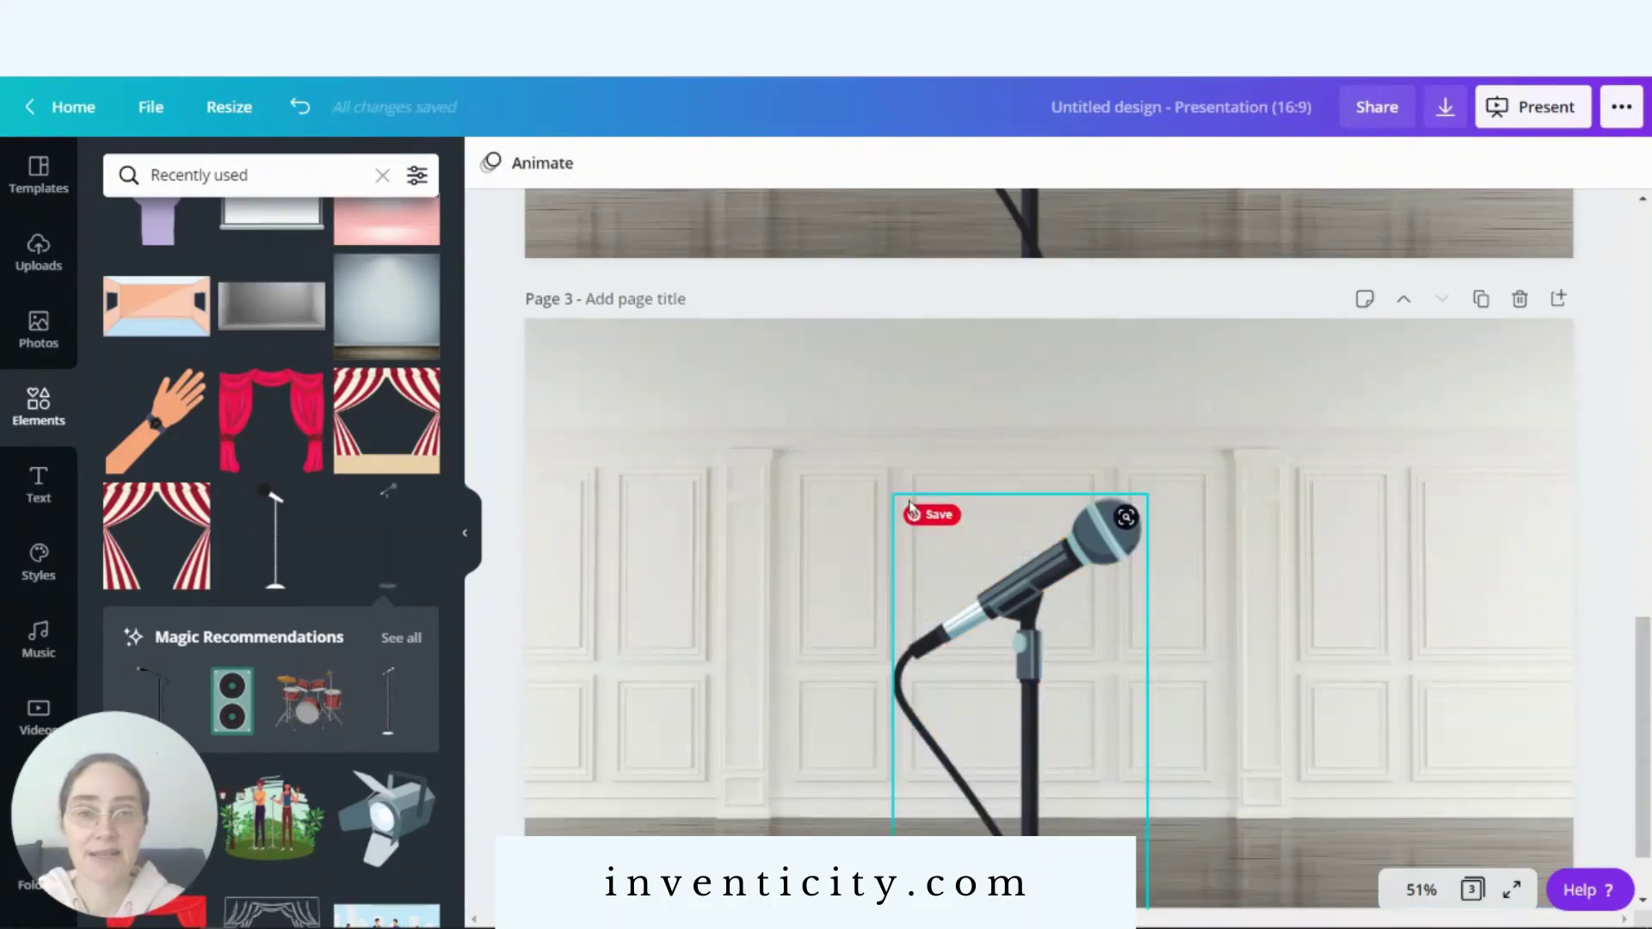
- Resize the page-3 microphone into a tall stand and move it left of centre
{"action": "left_click", "coordinate": [965, 591]}
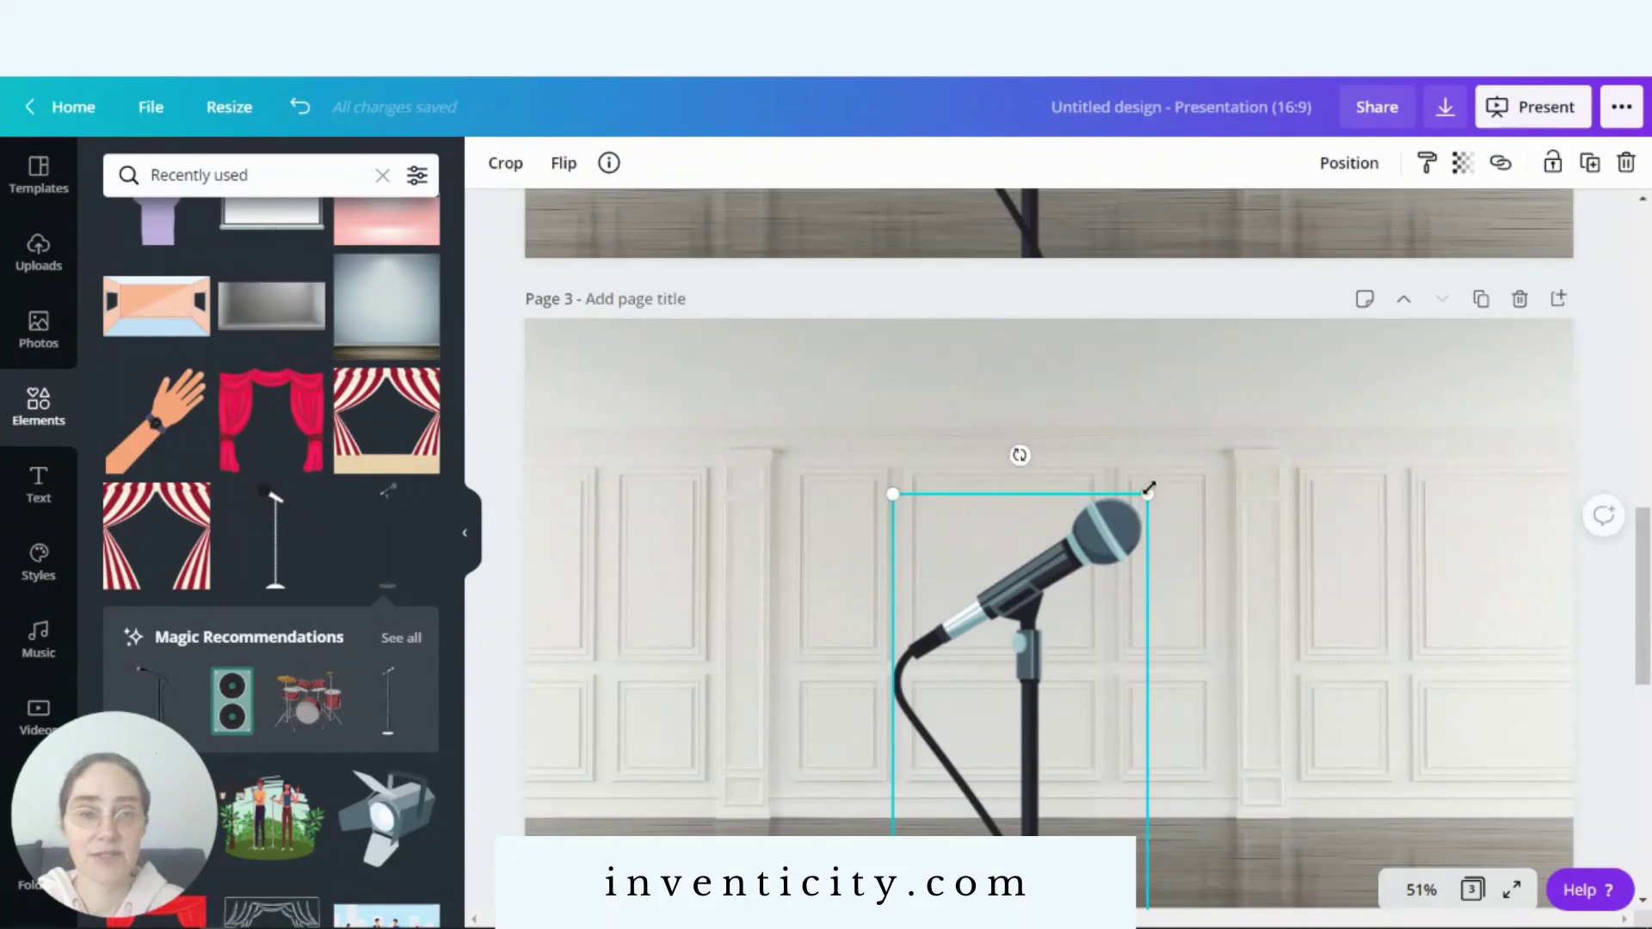
{"action": "left_click_drag", "start_coordinate": [1148, 492], "coordinate": [1035, 382]}
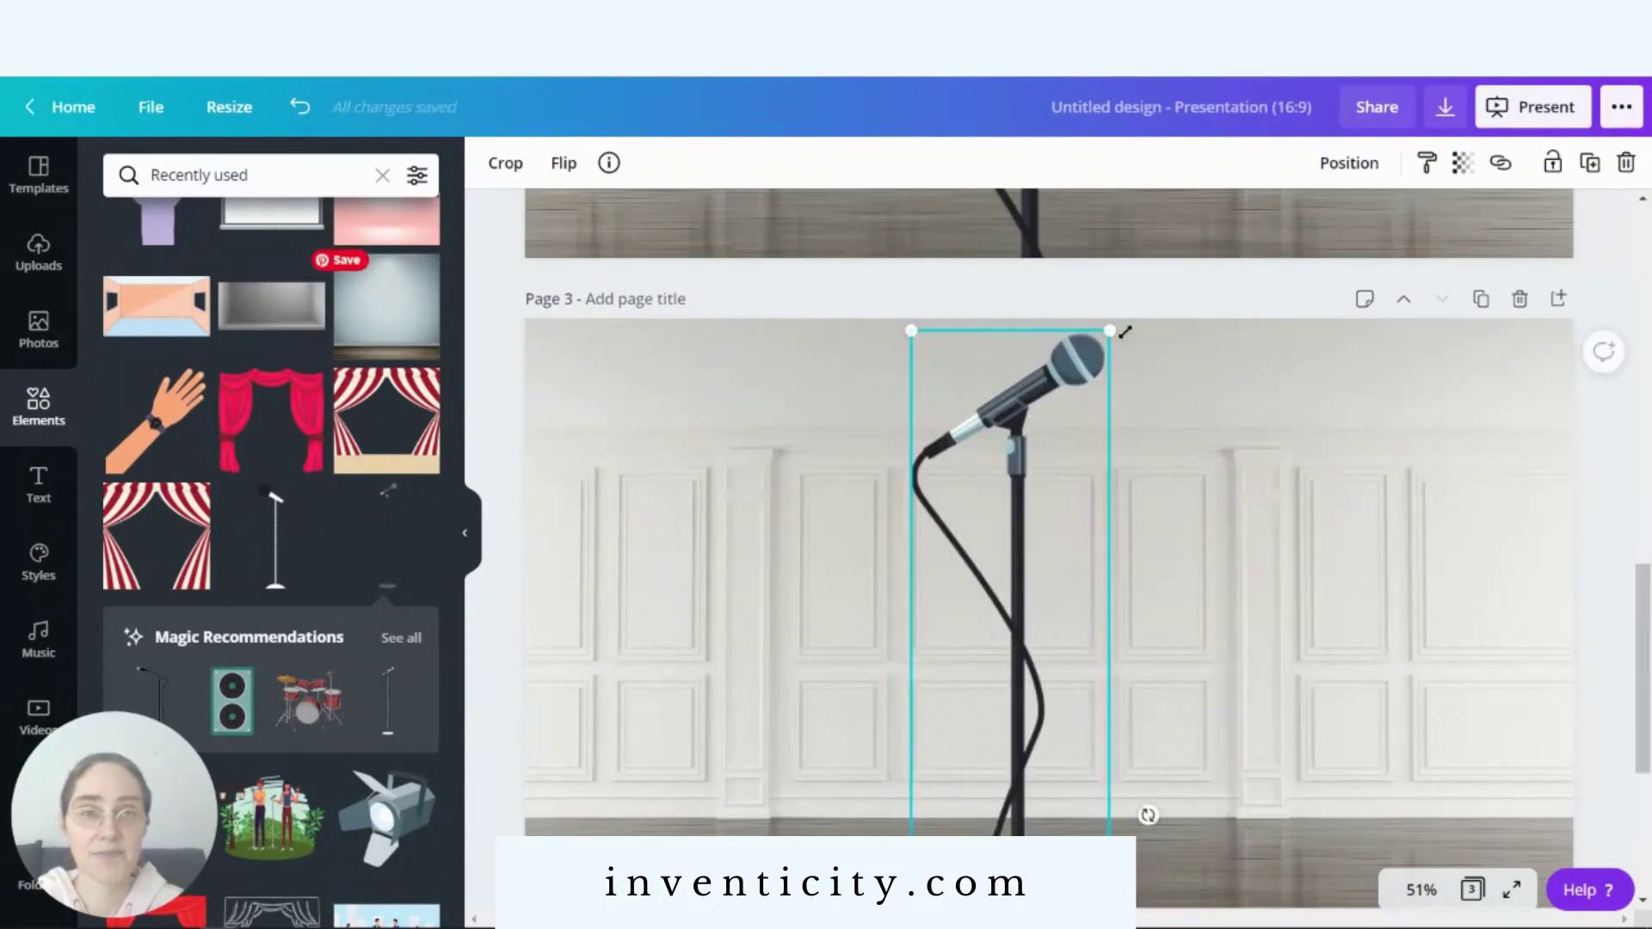
{"action": "left_click_drag", "start_coordinate": [1120, 332], "coordinate": [740, 714]}
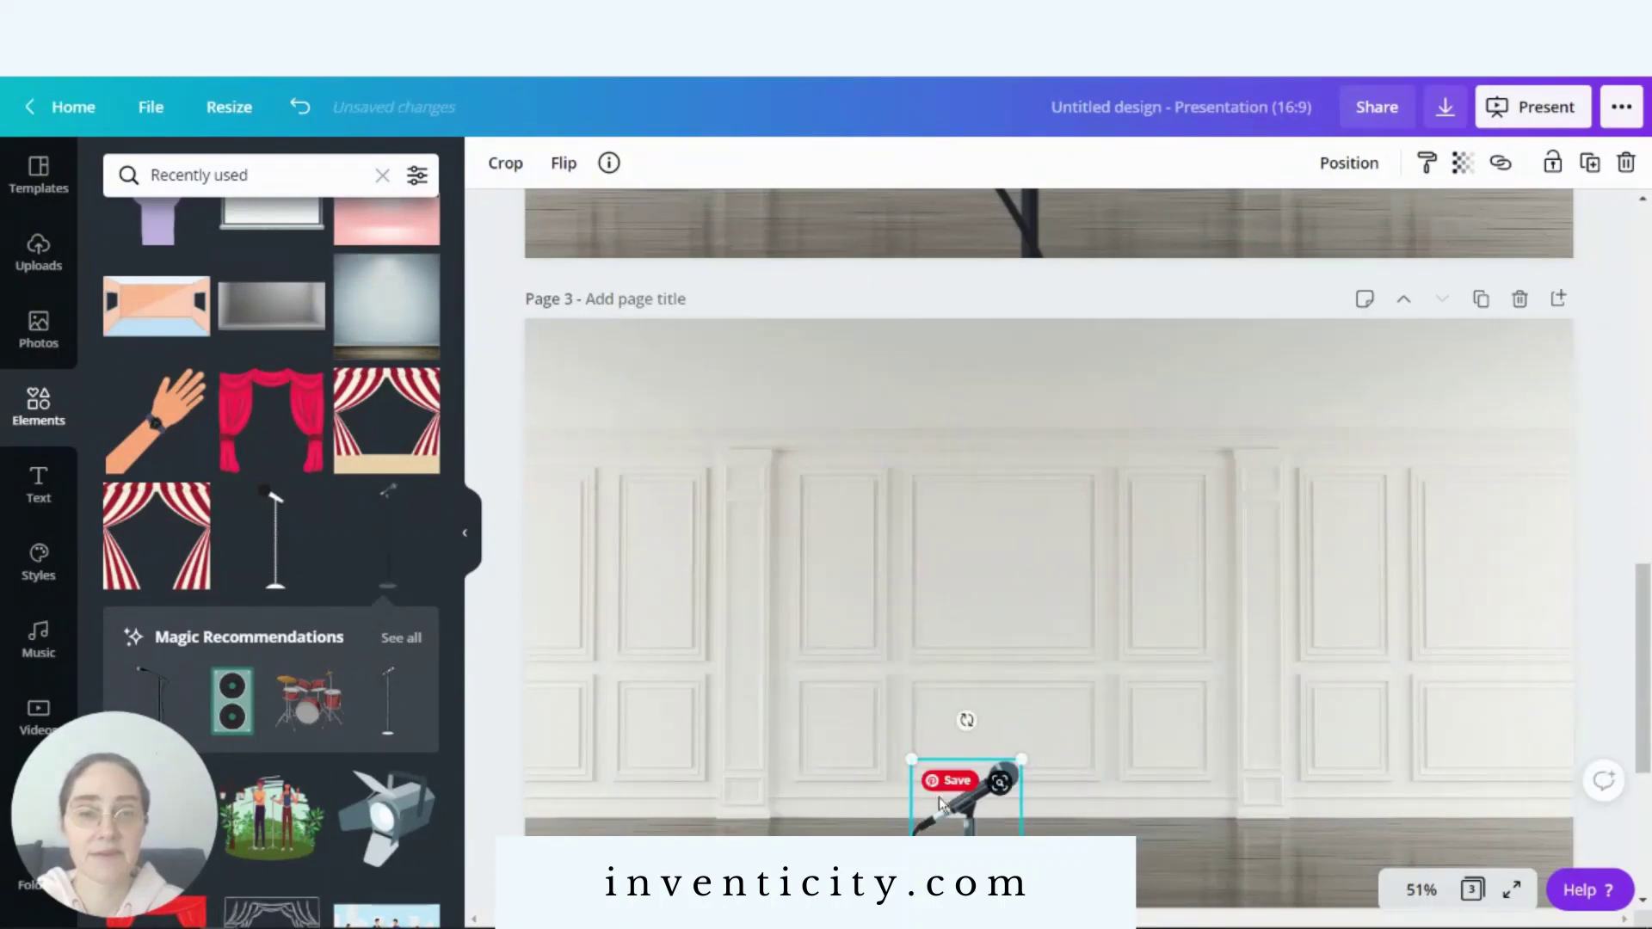
{"action": "left_click_drag", "start_coordinate": [1021, 760], "coordinate": [783, 629]}
{"action": "left_click_drag", "start_coordinate": [914, 757], "coordinate": [804, 715]}
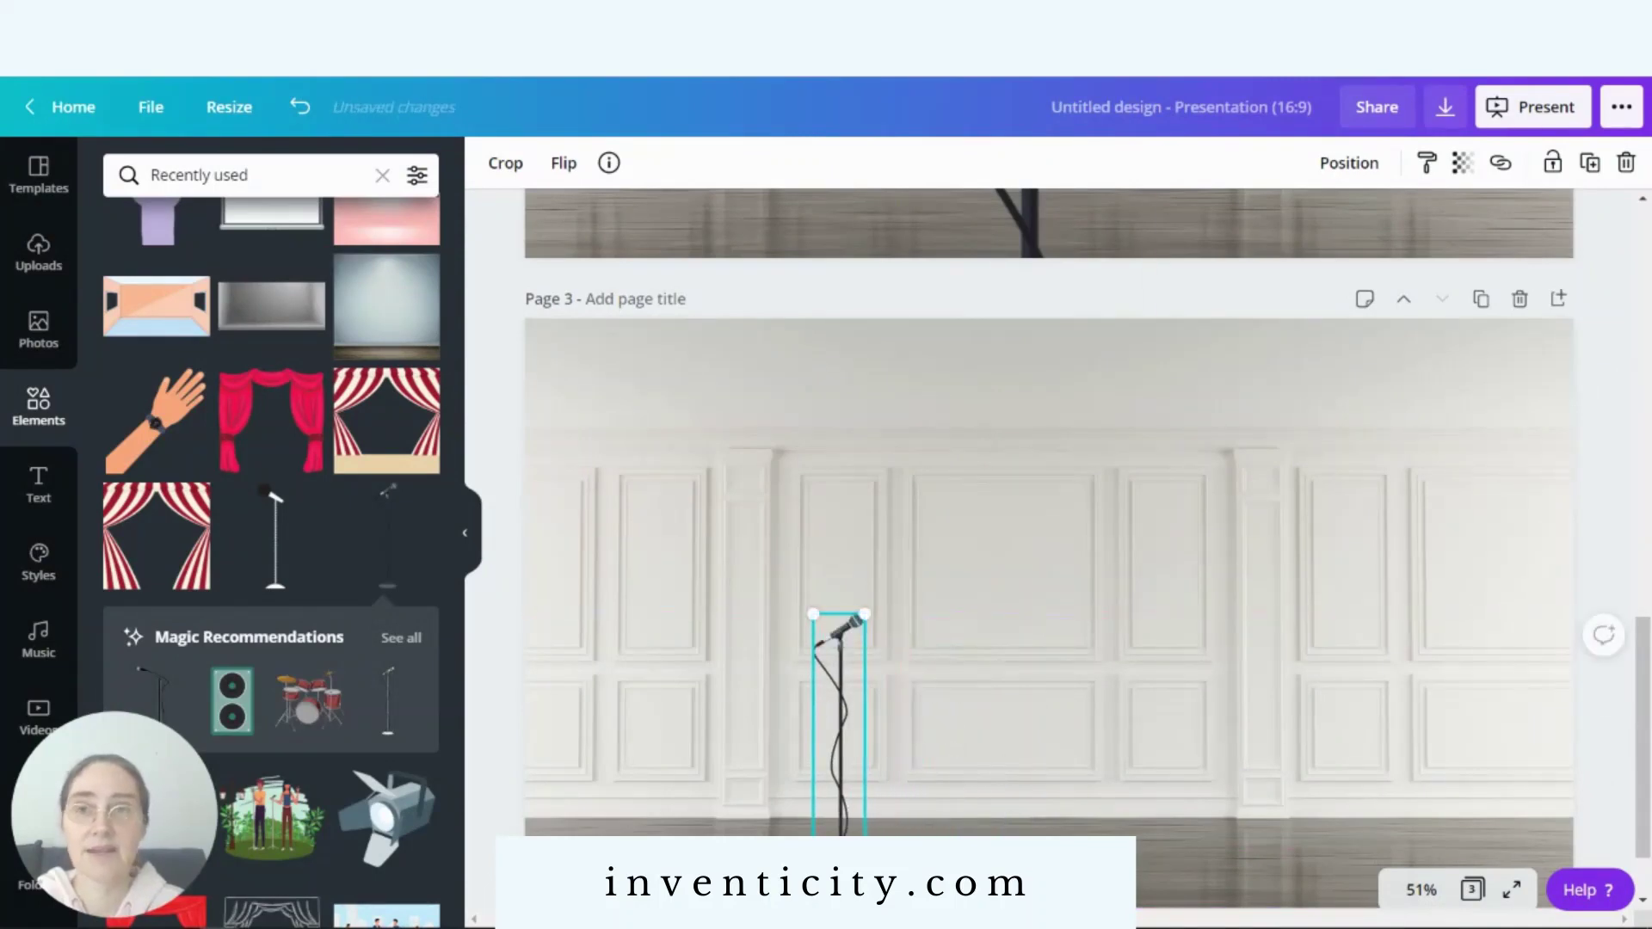
- Flip the microphone horizontally and add the red-shirted standing figure to page 3
{"action": "left_click", "coordinate": [563, 167]}
{"action": "left_click", "coordinate": [617, 220]}
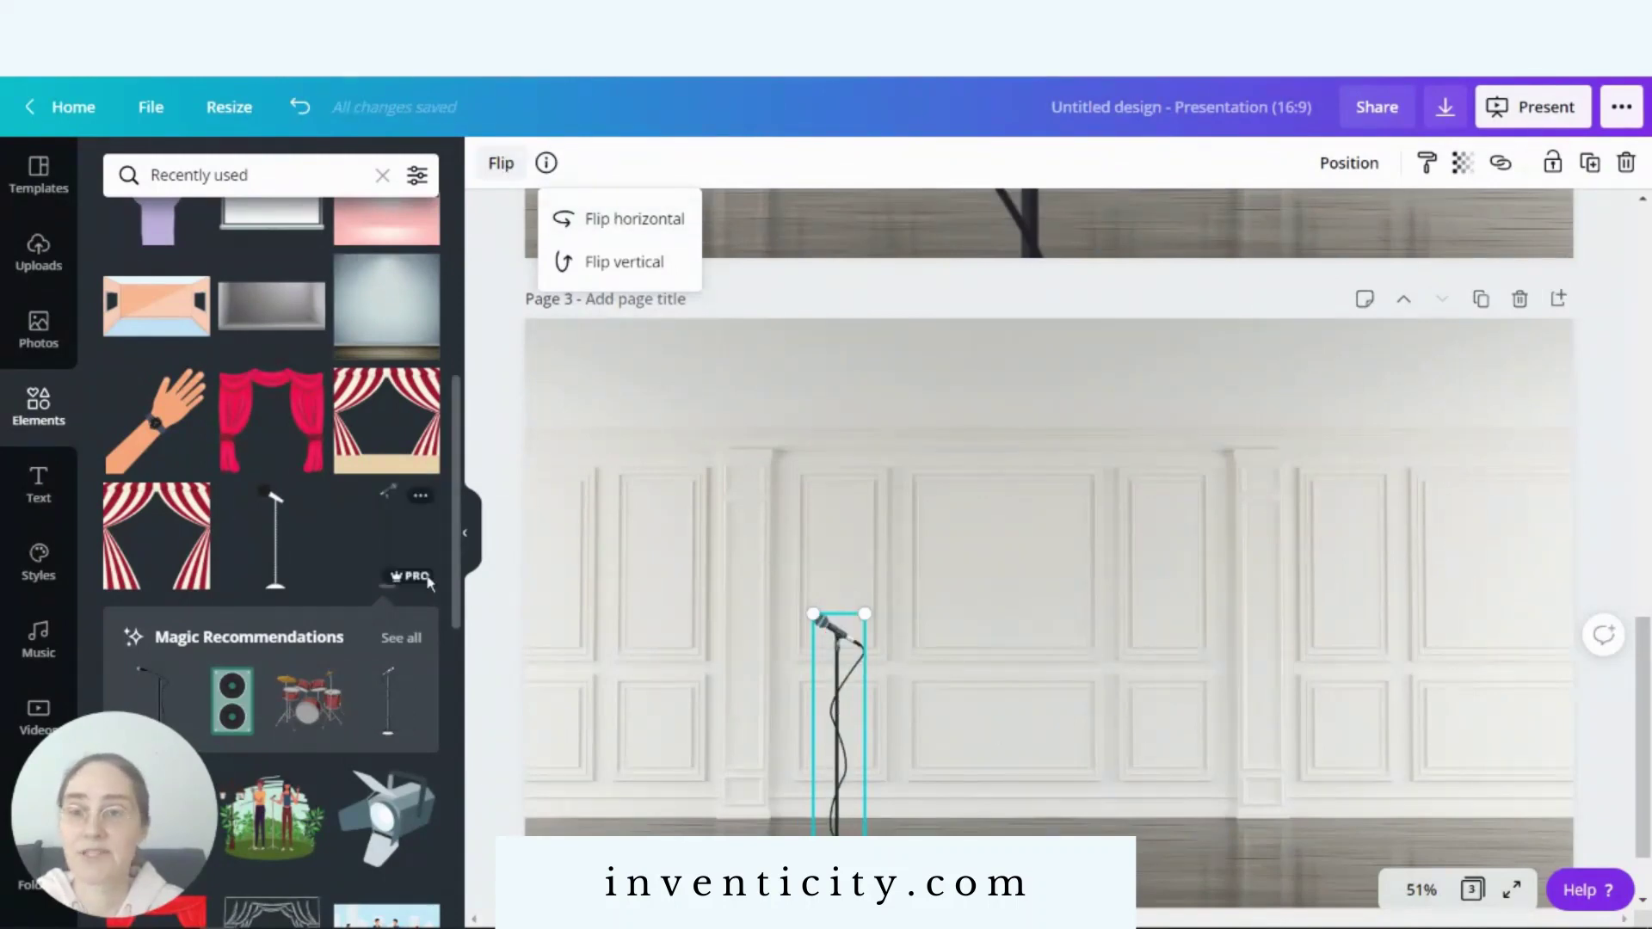
{"action": "left_click_drag", "start_coordinate": [456, 587], "coordinate": [454, 370]}
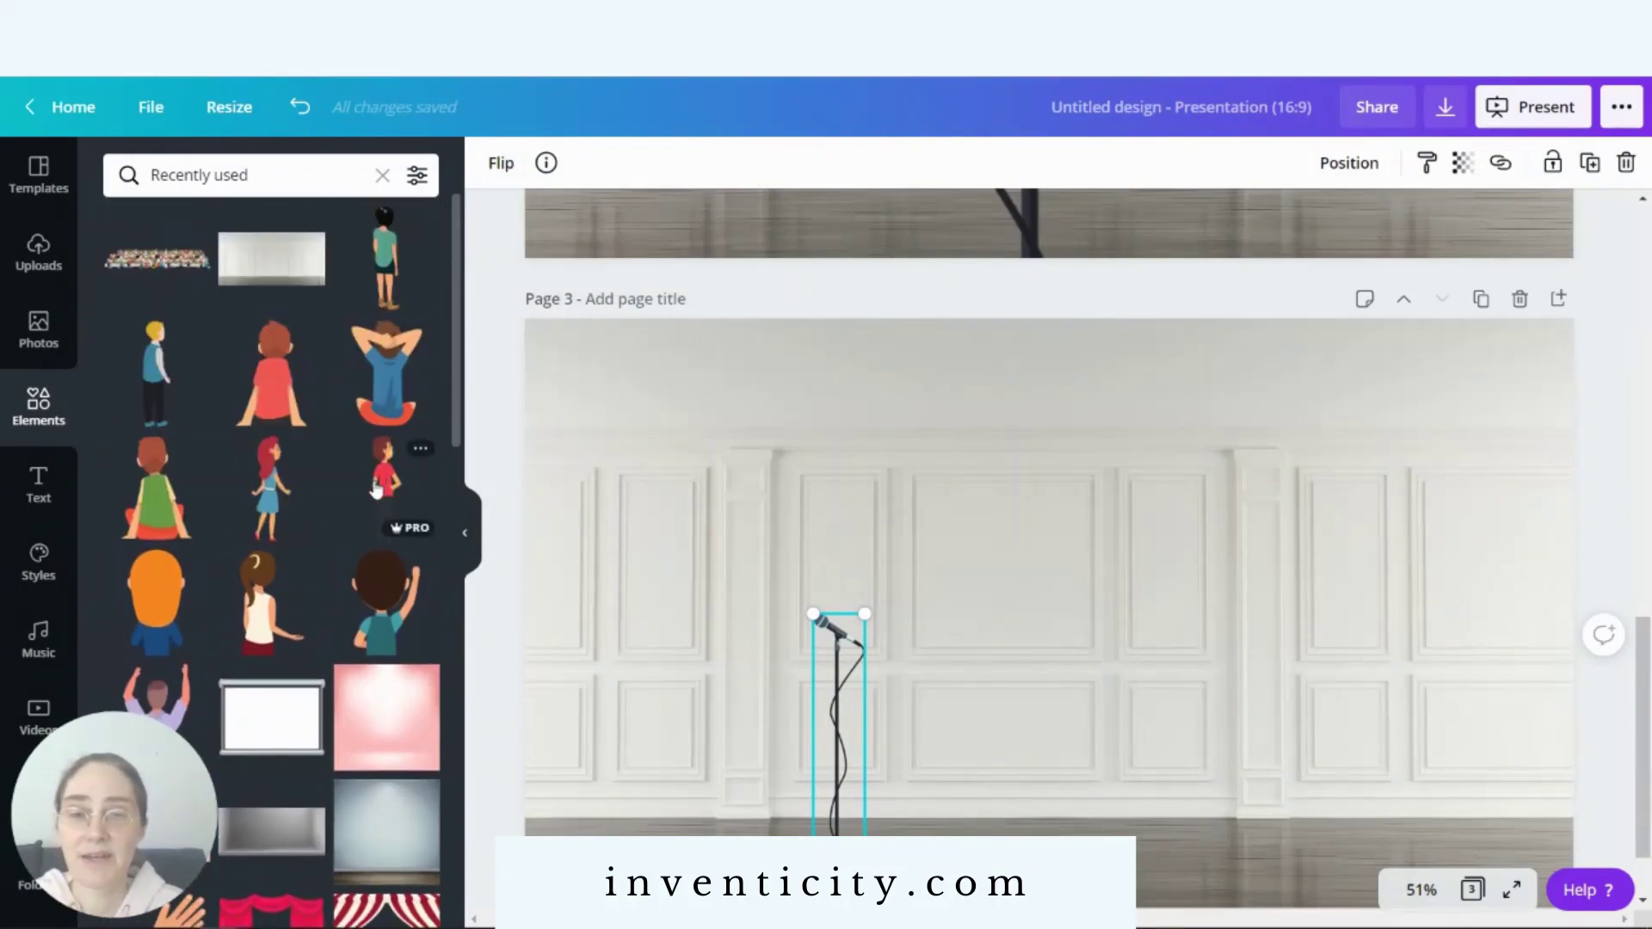
{"action": "left_click", "coordinate": [376, 490]}
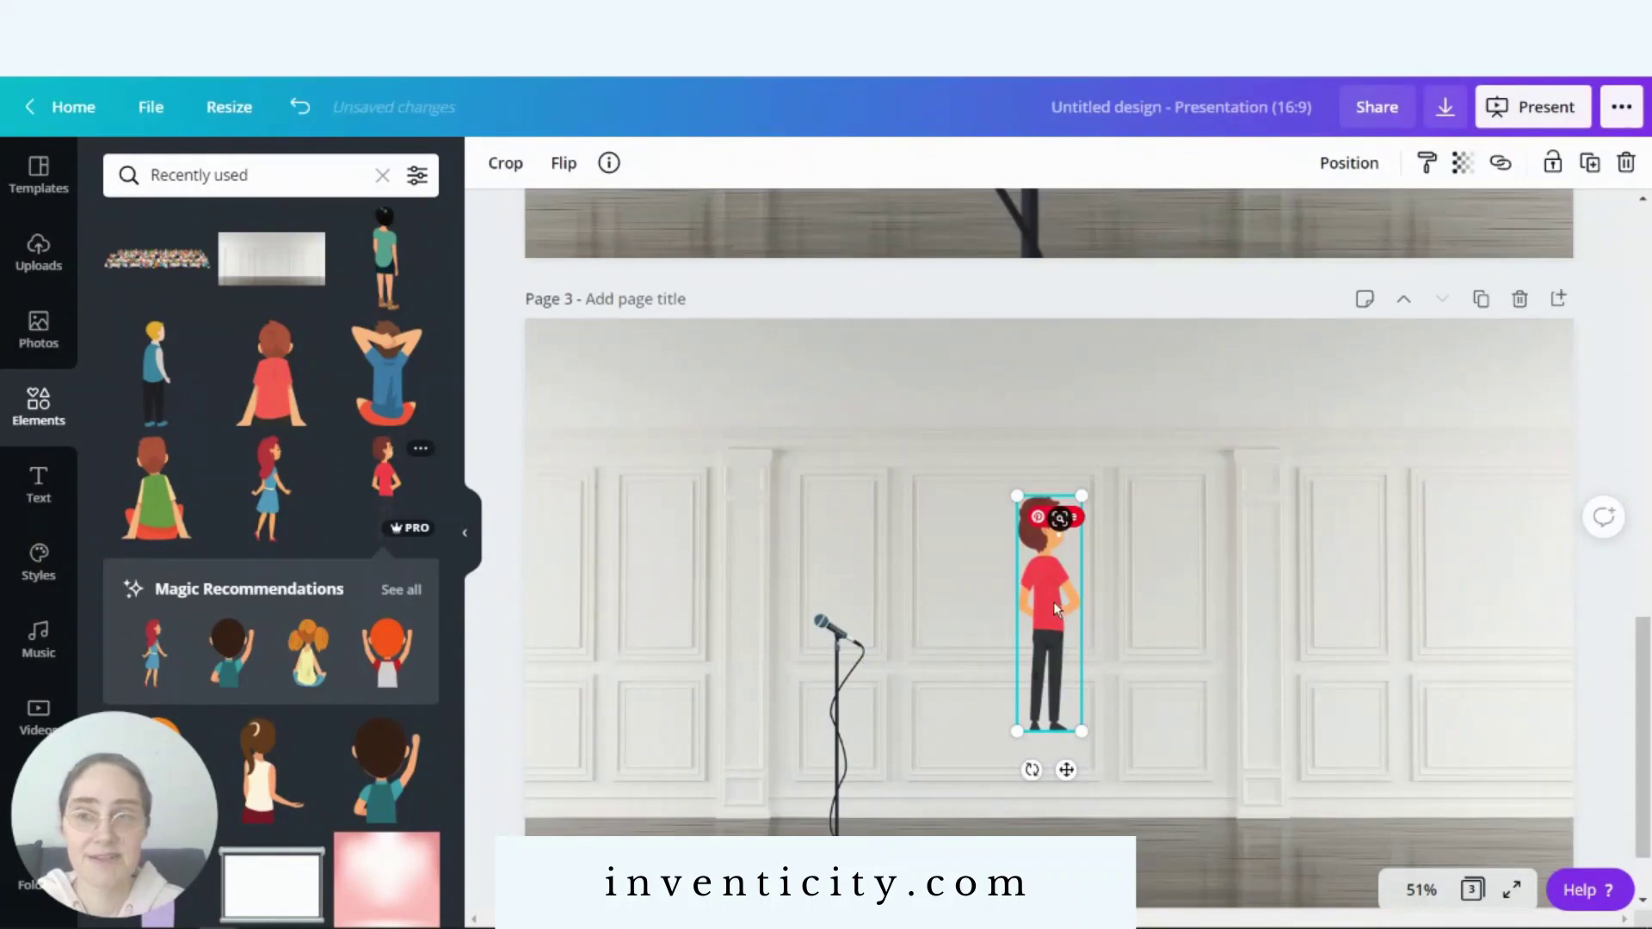
- Place the enlarged red-shirted figure just left of the microphone, then start cropping the stage background
{"action": "left_click_drag", "start_coordinate": [1059, 575], "coordinate": [720, 695]}
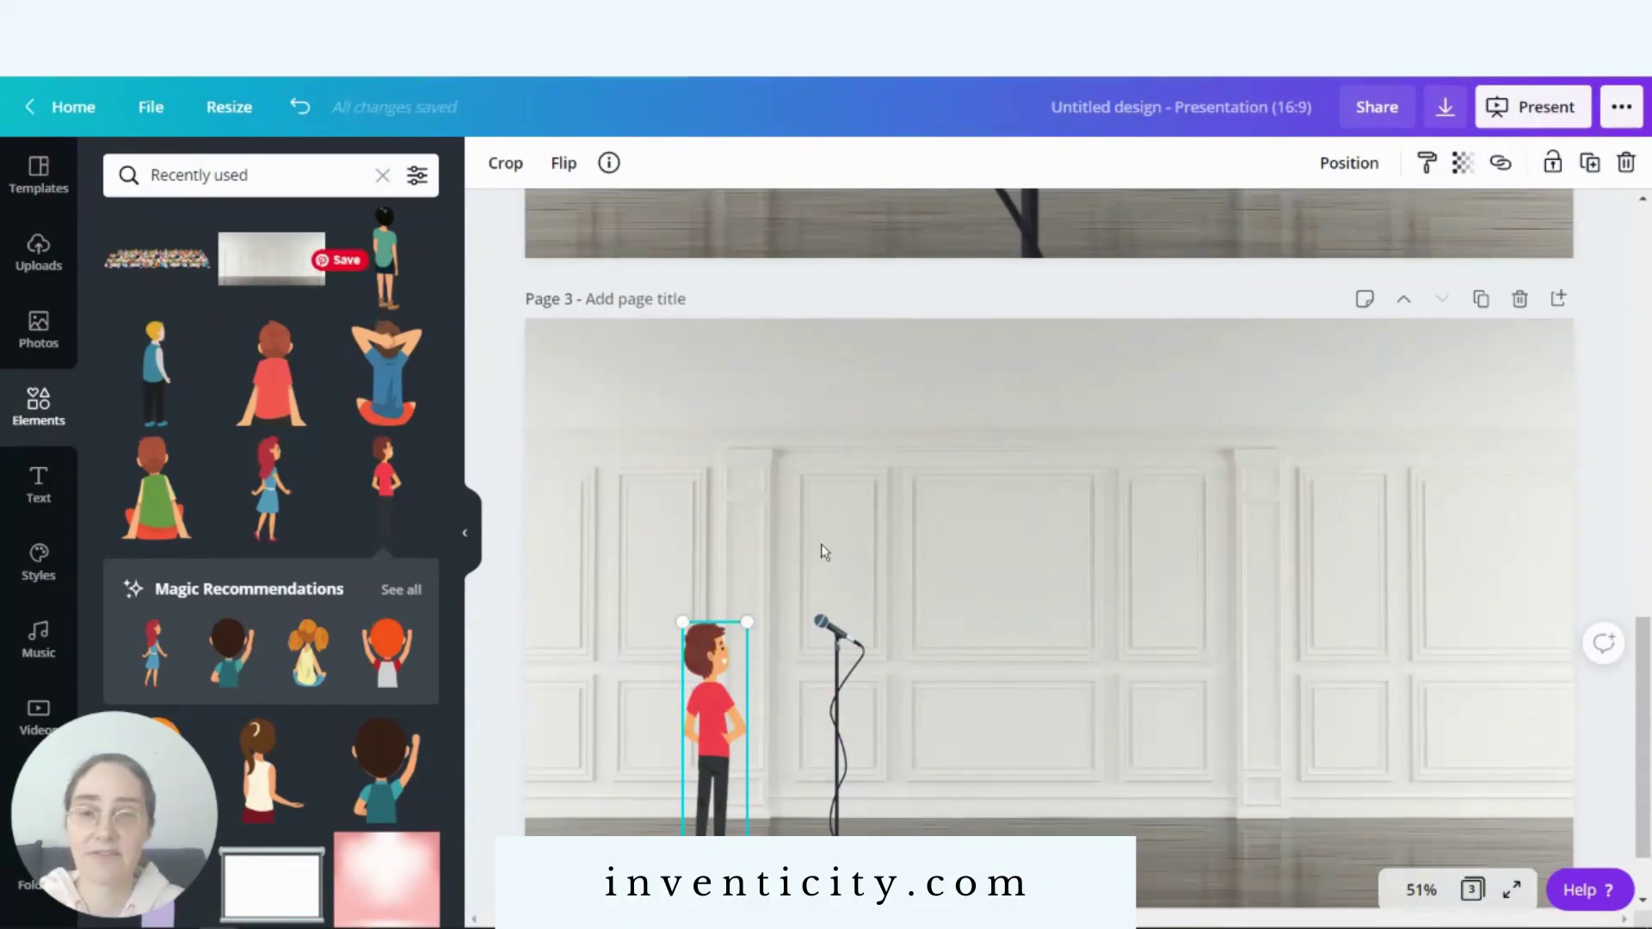
{"action": "left_click_drag", "start_coordinate": [749, 616], "coordinate": [771, 538]}
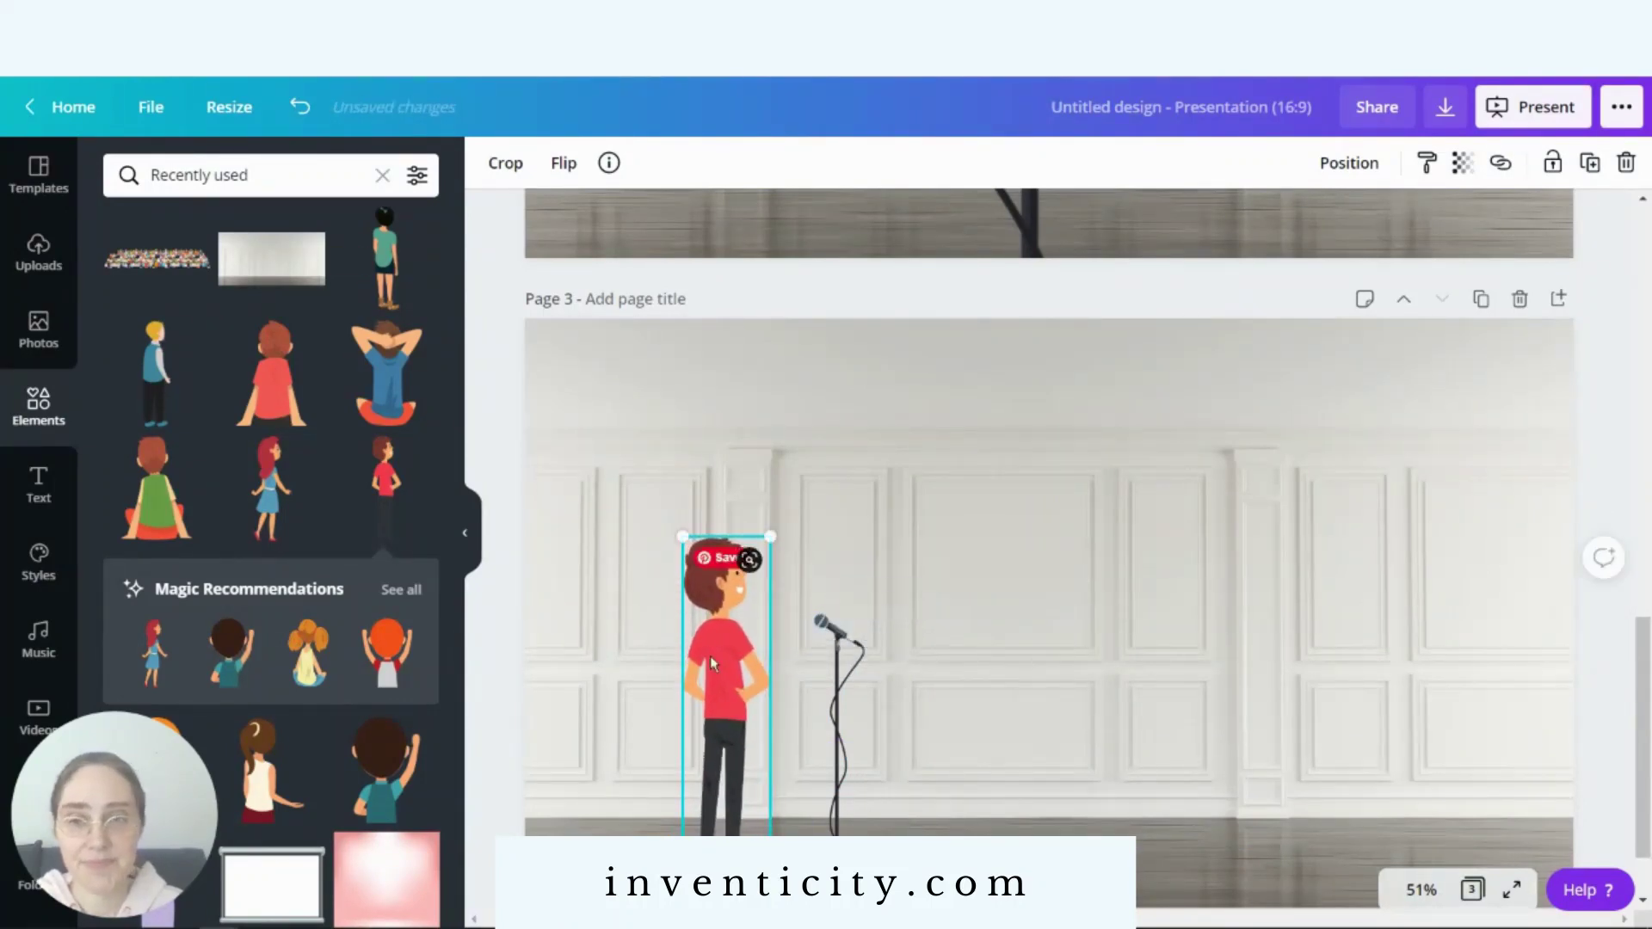
{"action": "mouse_move", "coordinate": [727, 684]}
{"action": "left_mouse_down"}
{"action": "mouse_move", "coordinate": [686, 699]}
{"action": "mouse_move", "coordinate": [741, 684]}
{"action": "left_mouse_up"}
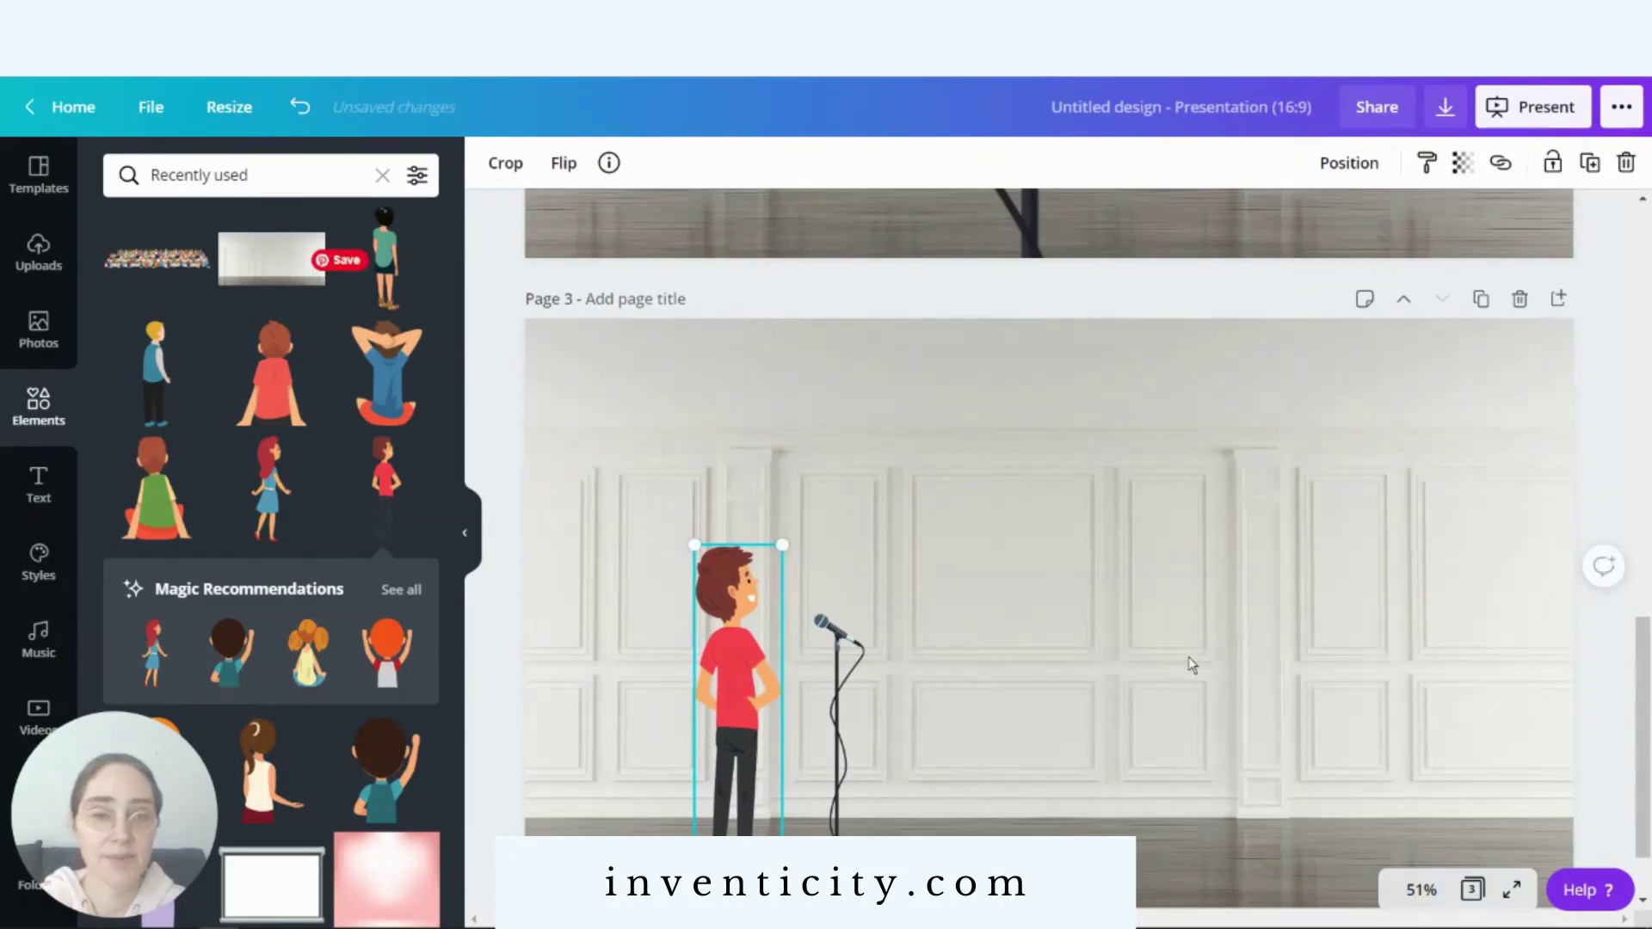
{"action": "left_click", "coordinate": [1125, 553]}
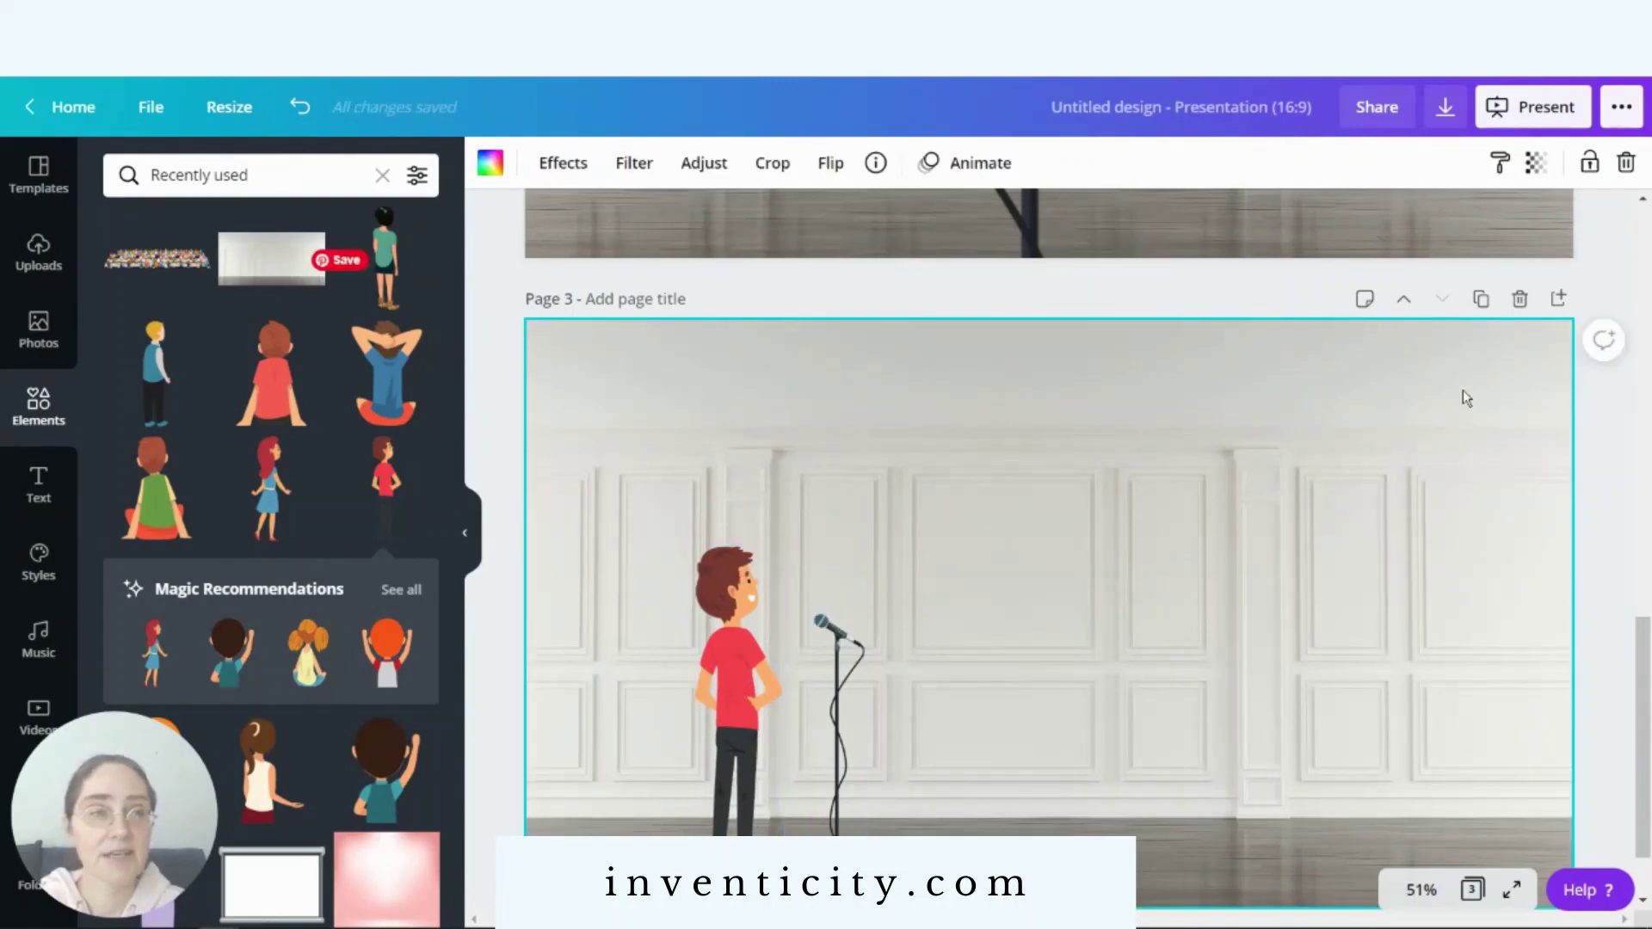
{"action": "double_click", "coordinate": [1554, 349]}
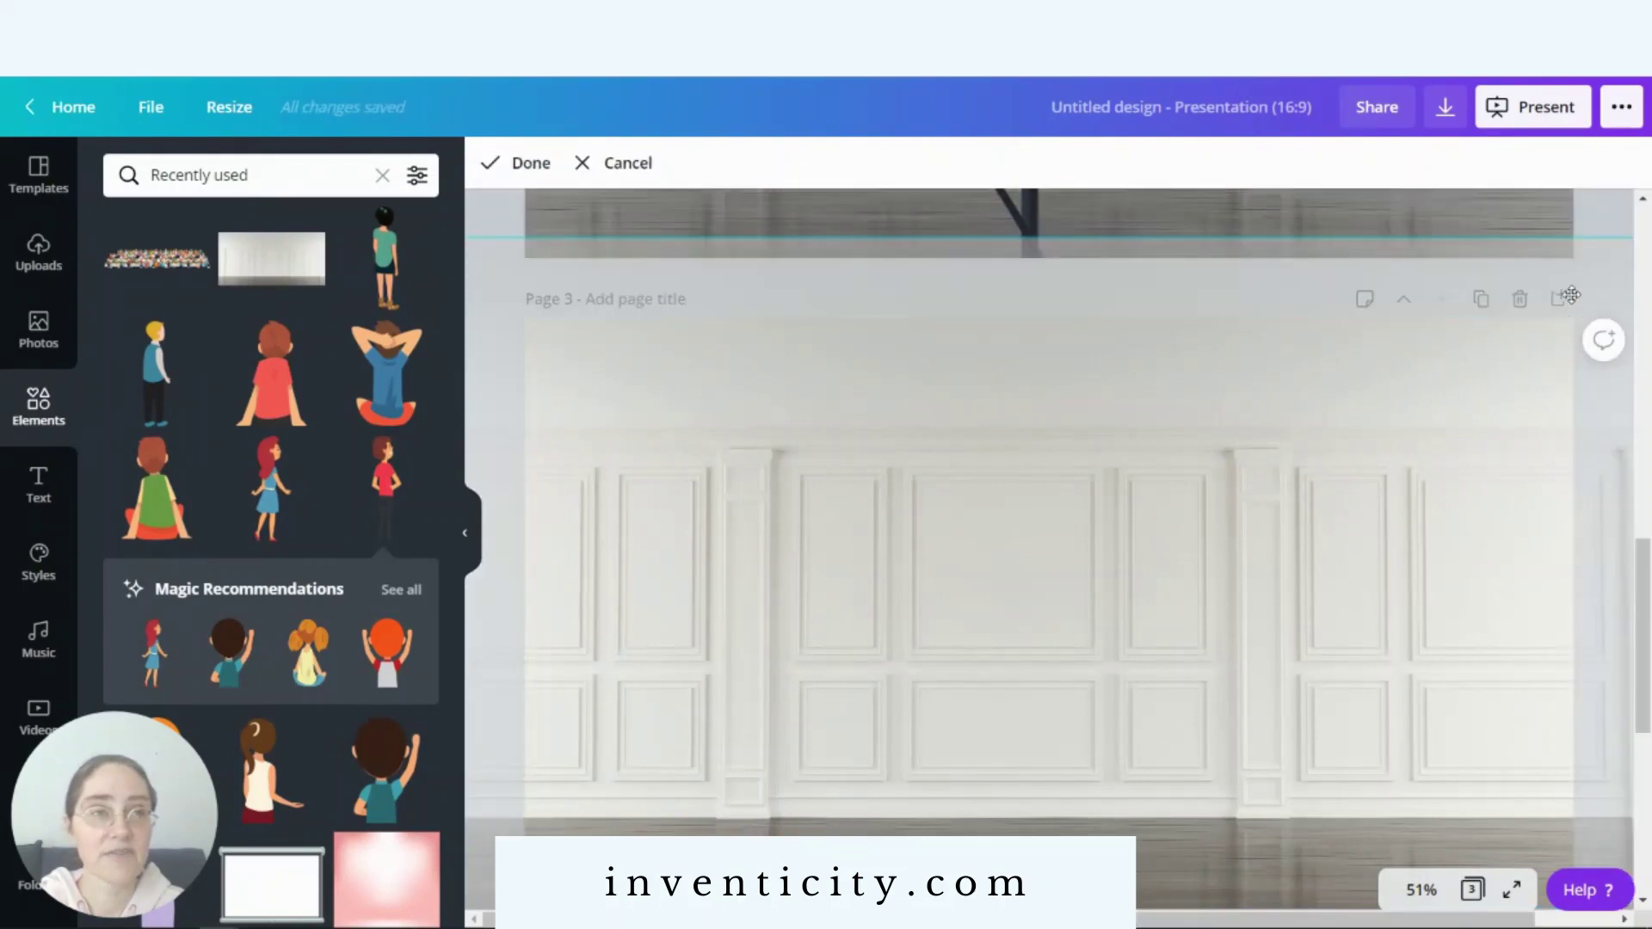
- Leave the crop and search Elements for 'from behind'
{"action": "left_click", "coordinate": [105, 184]}
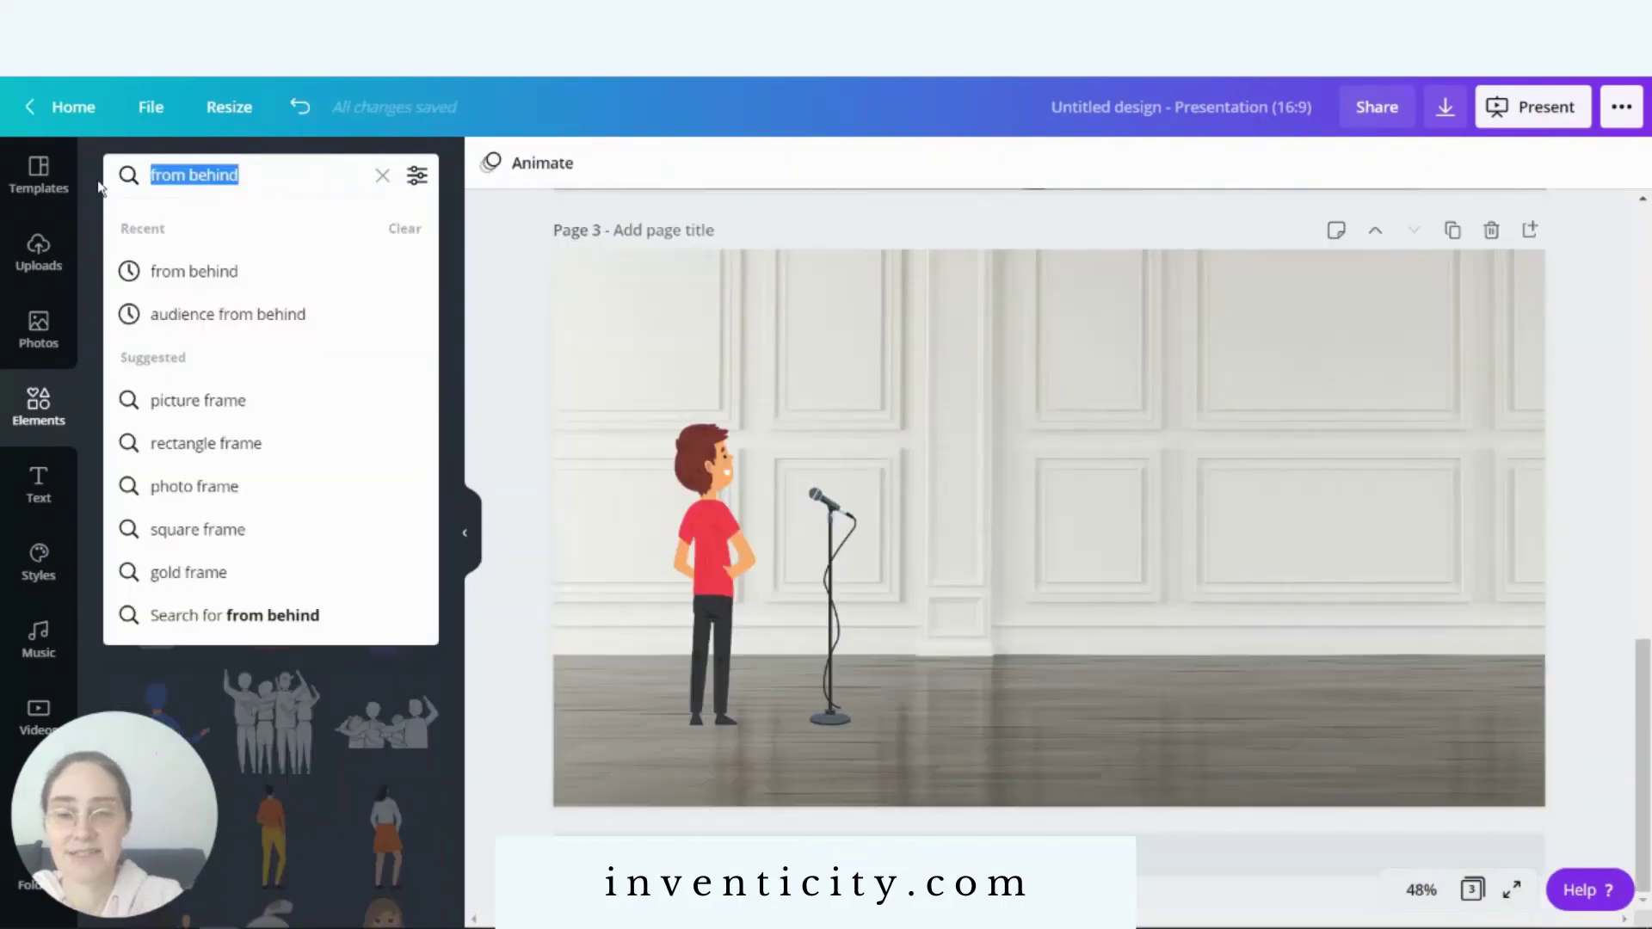
{"action": "key", "text": "BackSpace"}
{"action": "type", "text": "fr"}
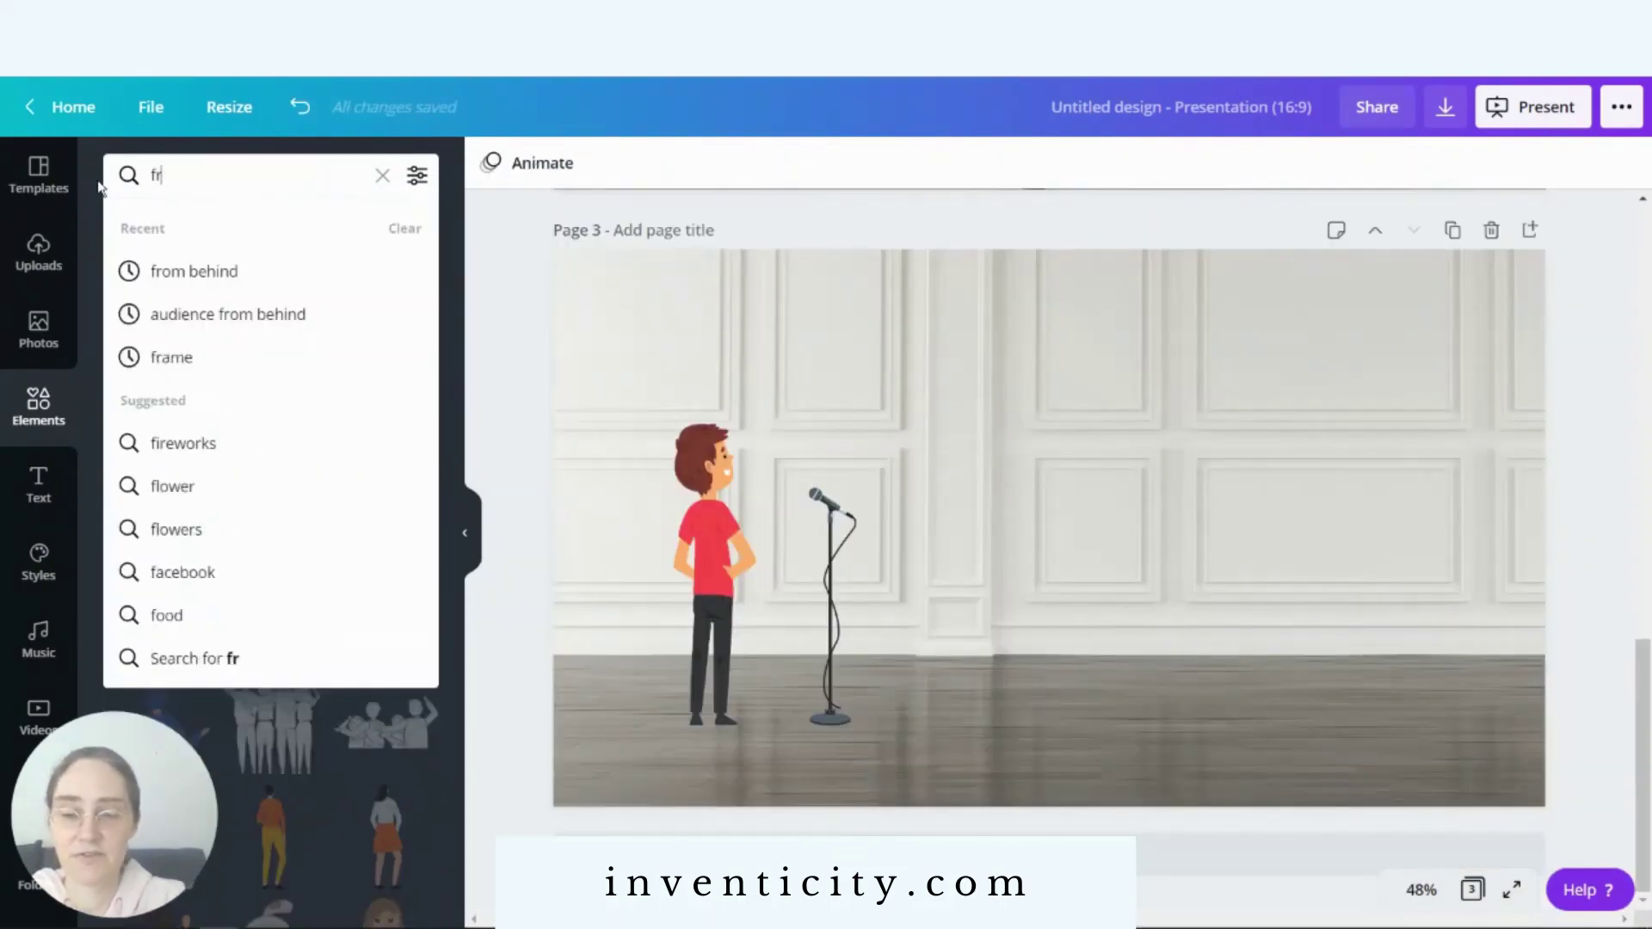
{"action": "type", "text": "om behind"}
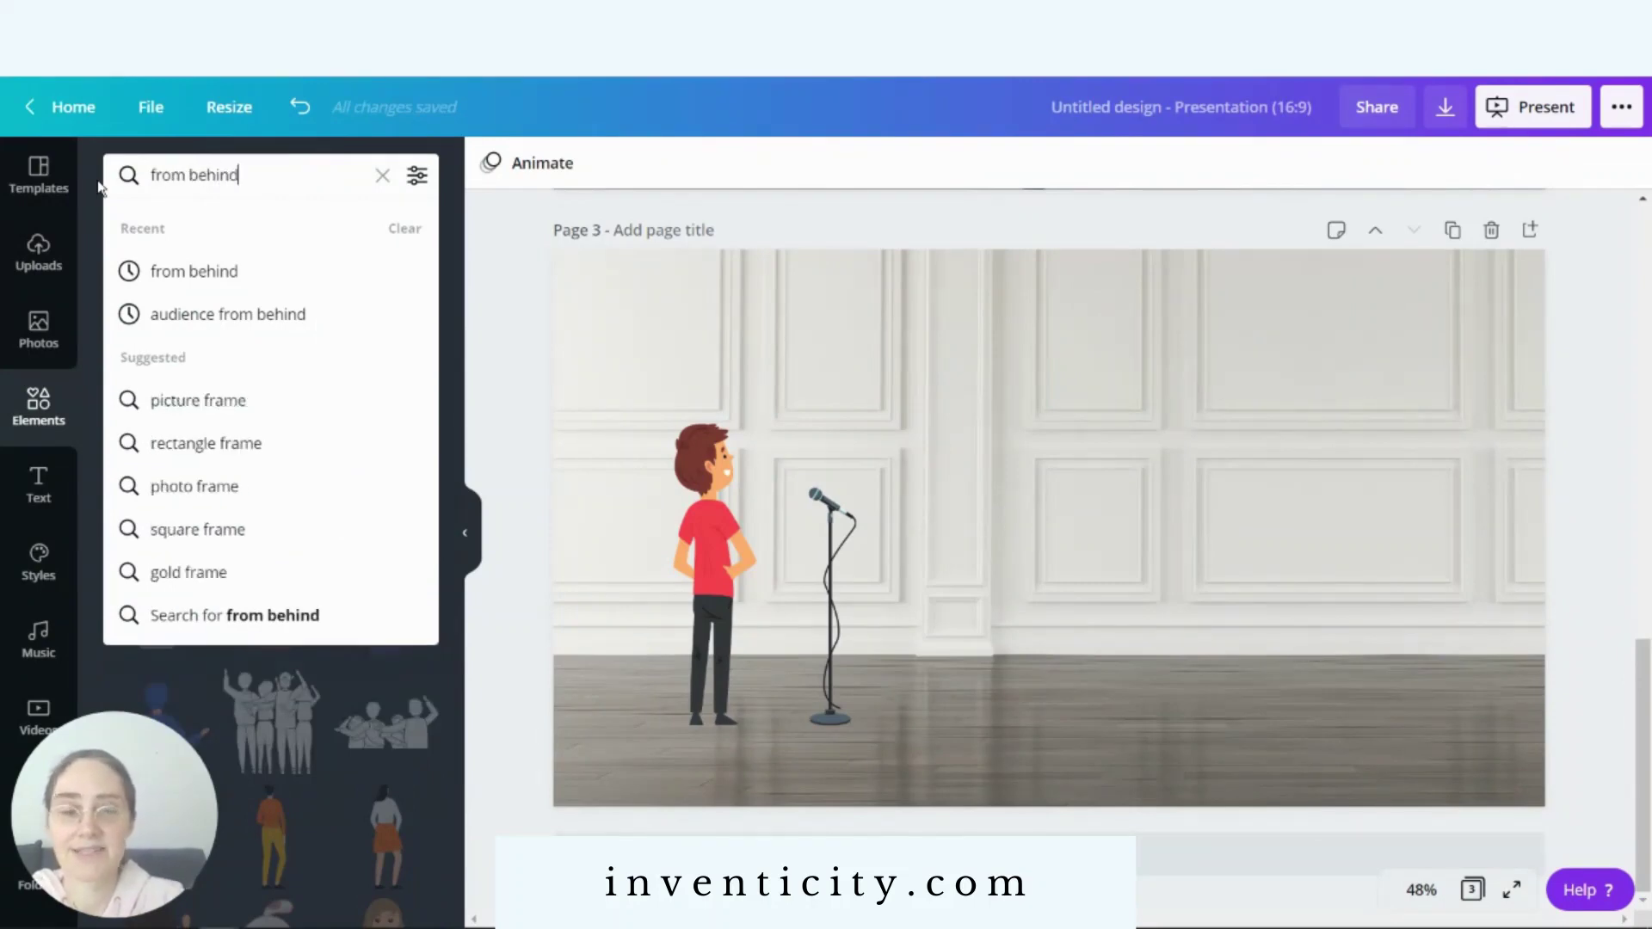
{"action": "key", "text": "Return"}
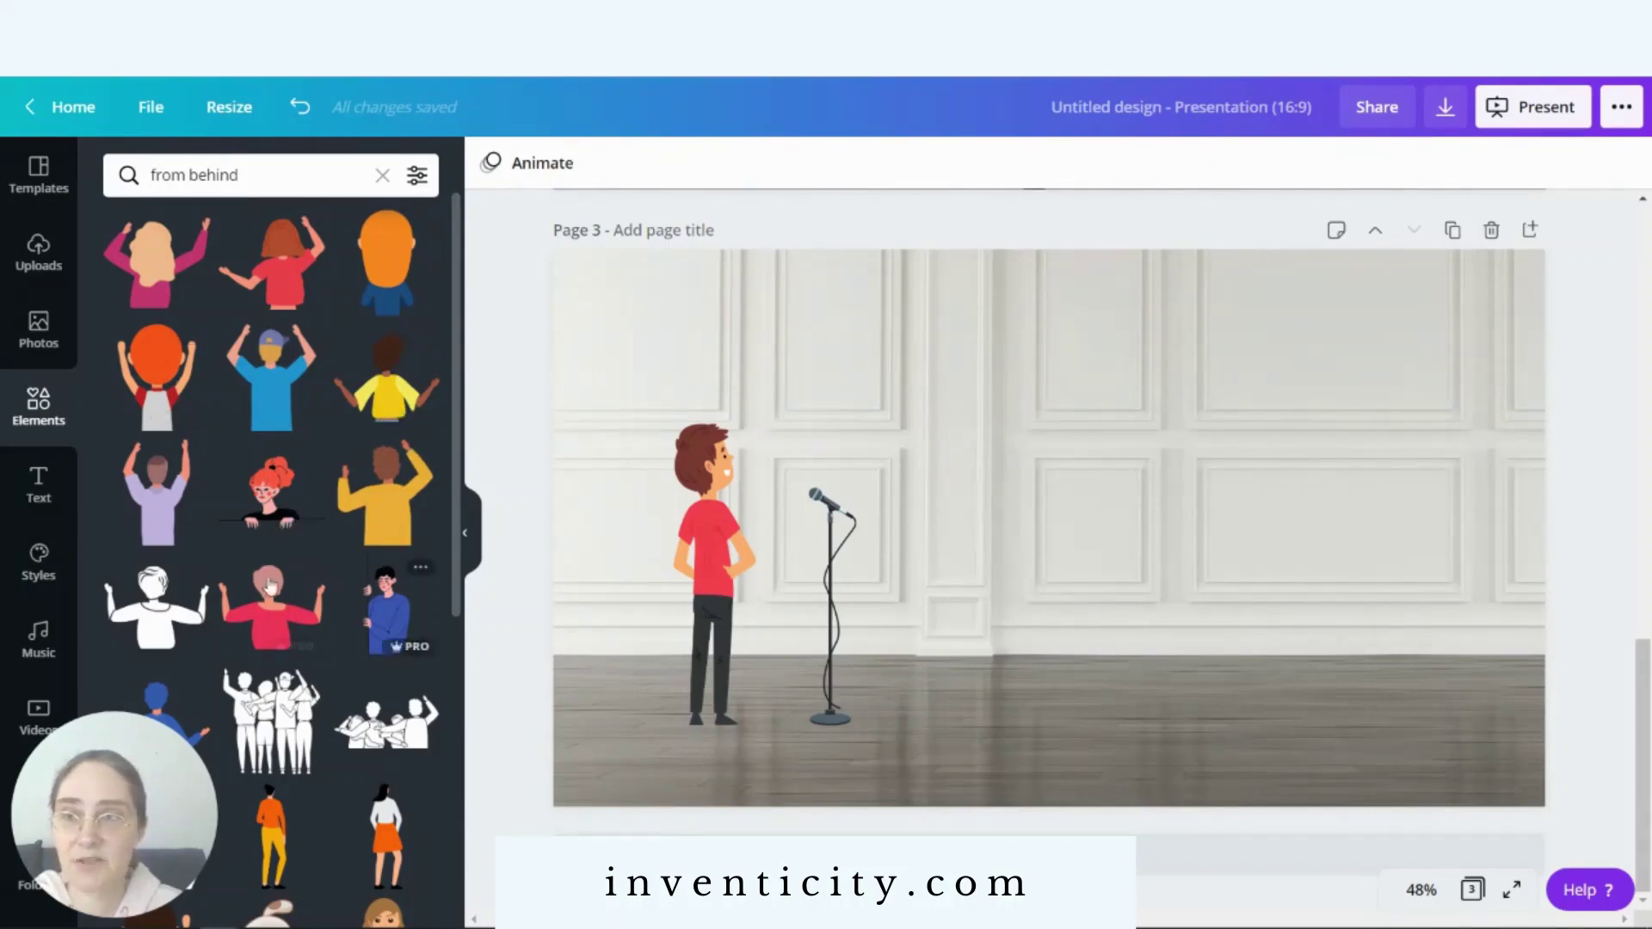
- Place the blonde back-view girl at the stage's bottom-left and briefly browse similar recommendations
{"action": "left_click", "coordinate": [146, 264]}
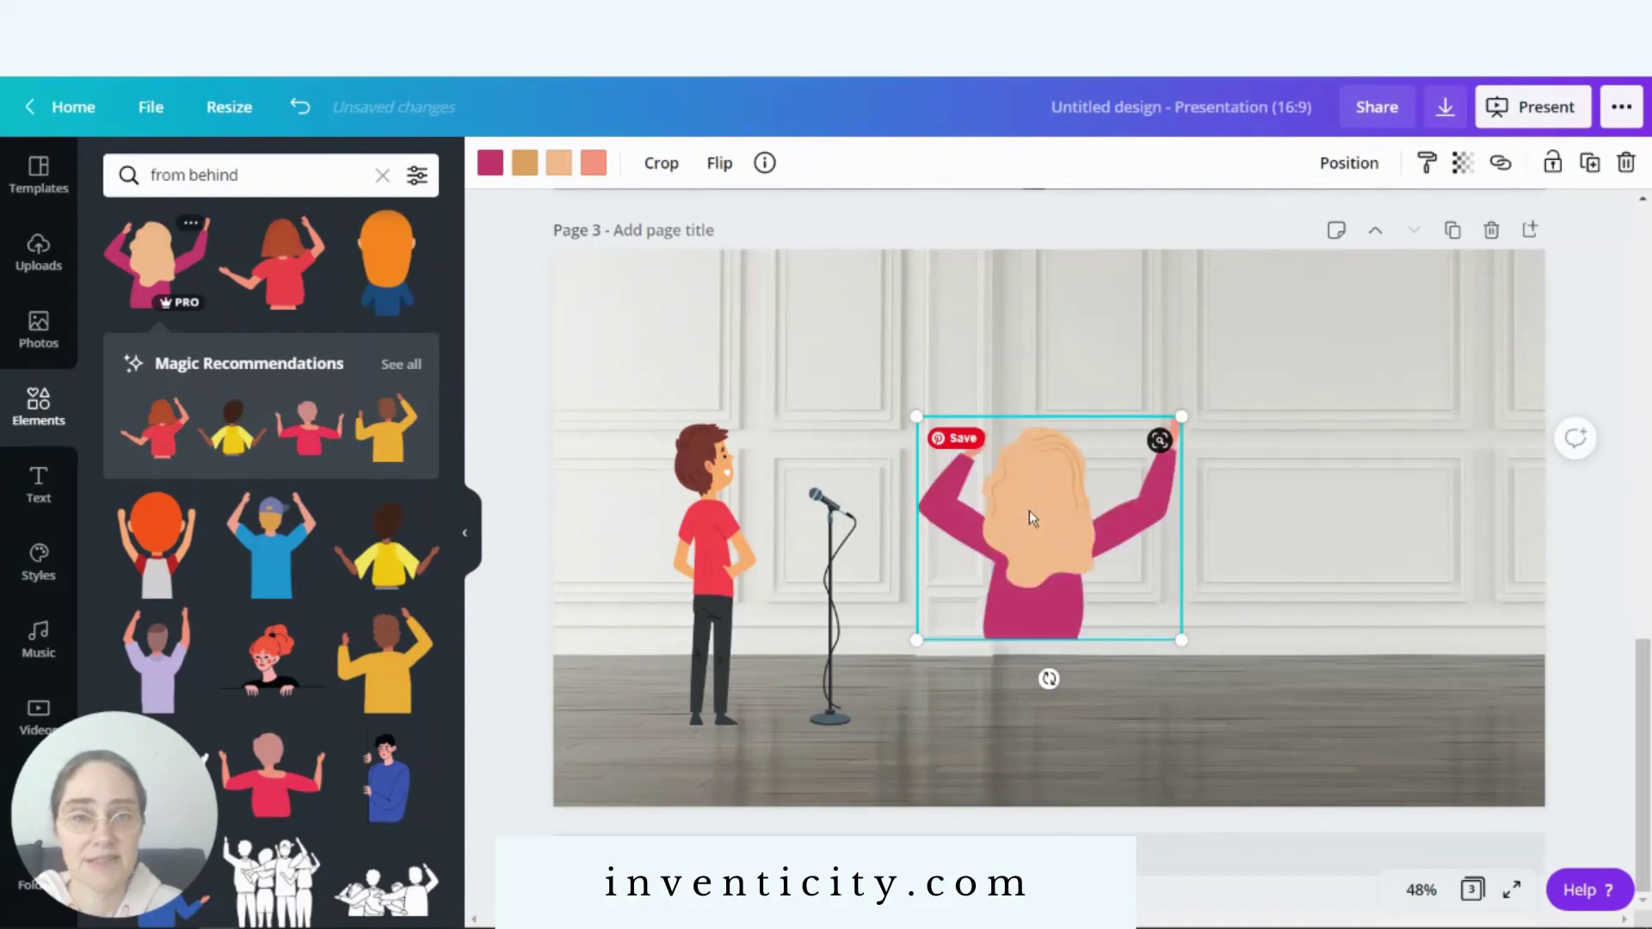
{"action": "left_click_drag", "start_coordinate": [1092, 489], "coordinate": [674, 722]}
{"action": "scroll", "coordinate": [456, 860], "scroll_direction": "down", "scroll_amount": 5}
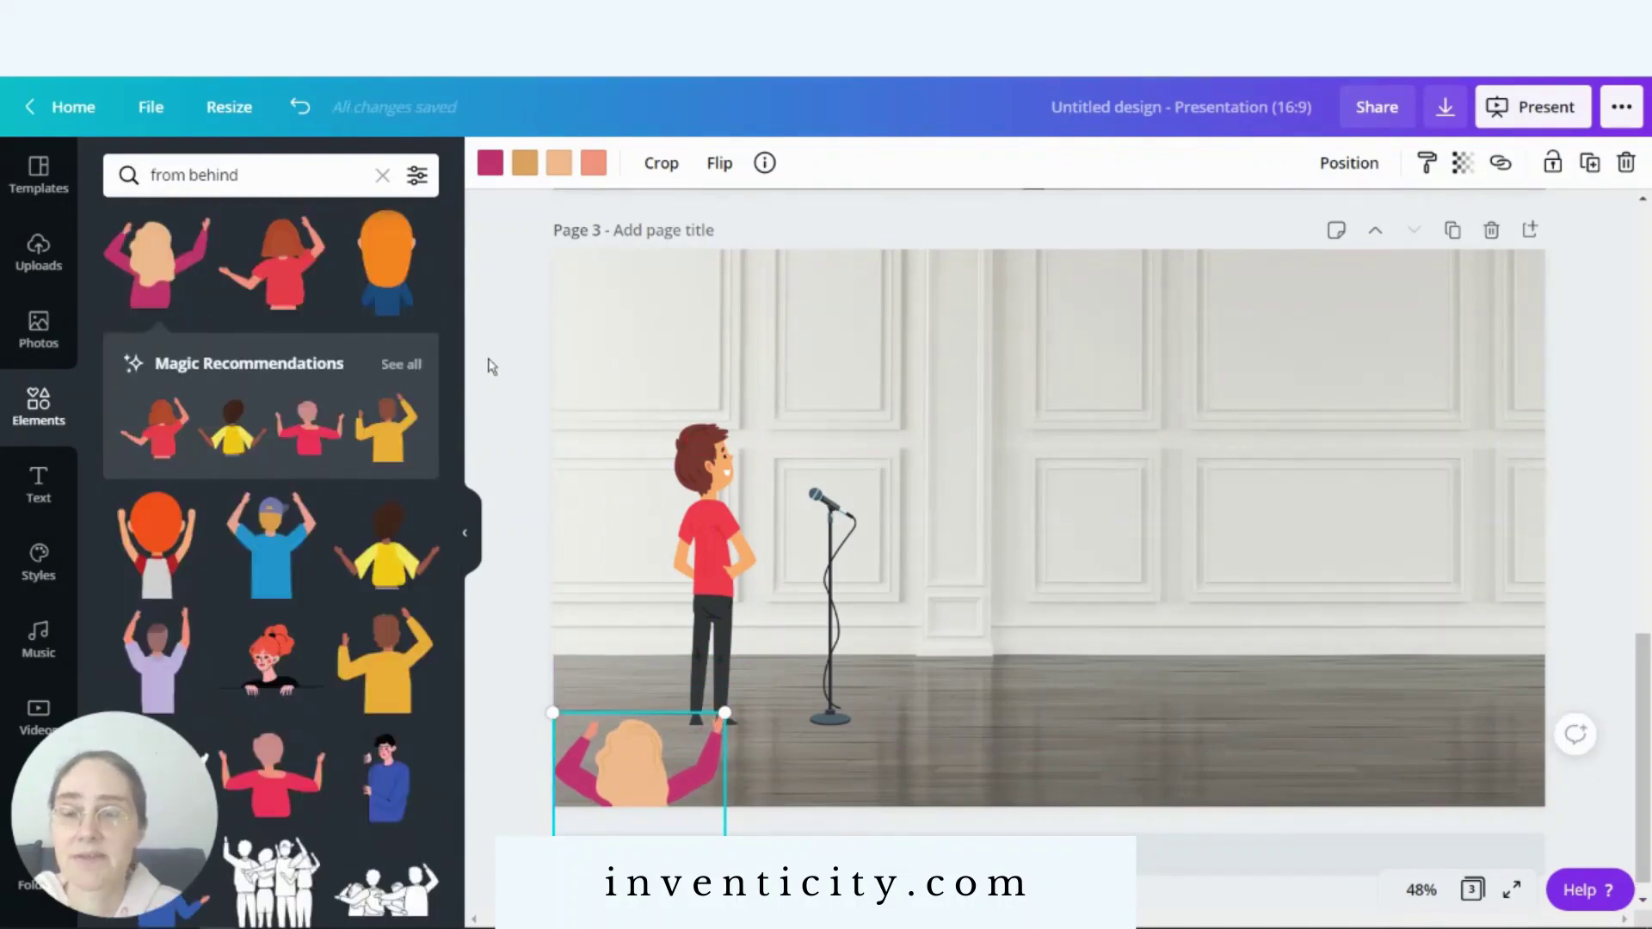
{"action": "left_click", "coordinate": [400, 364]}
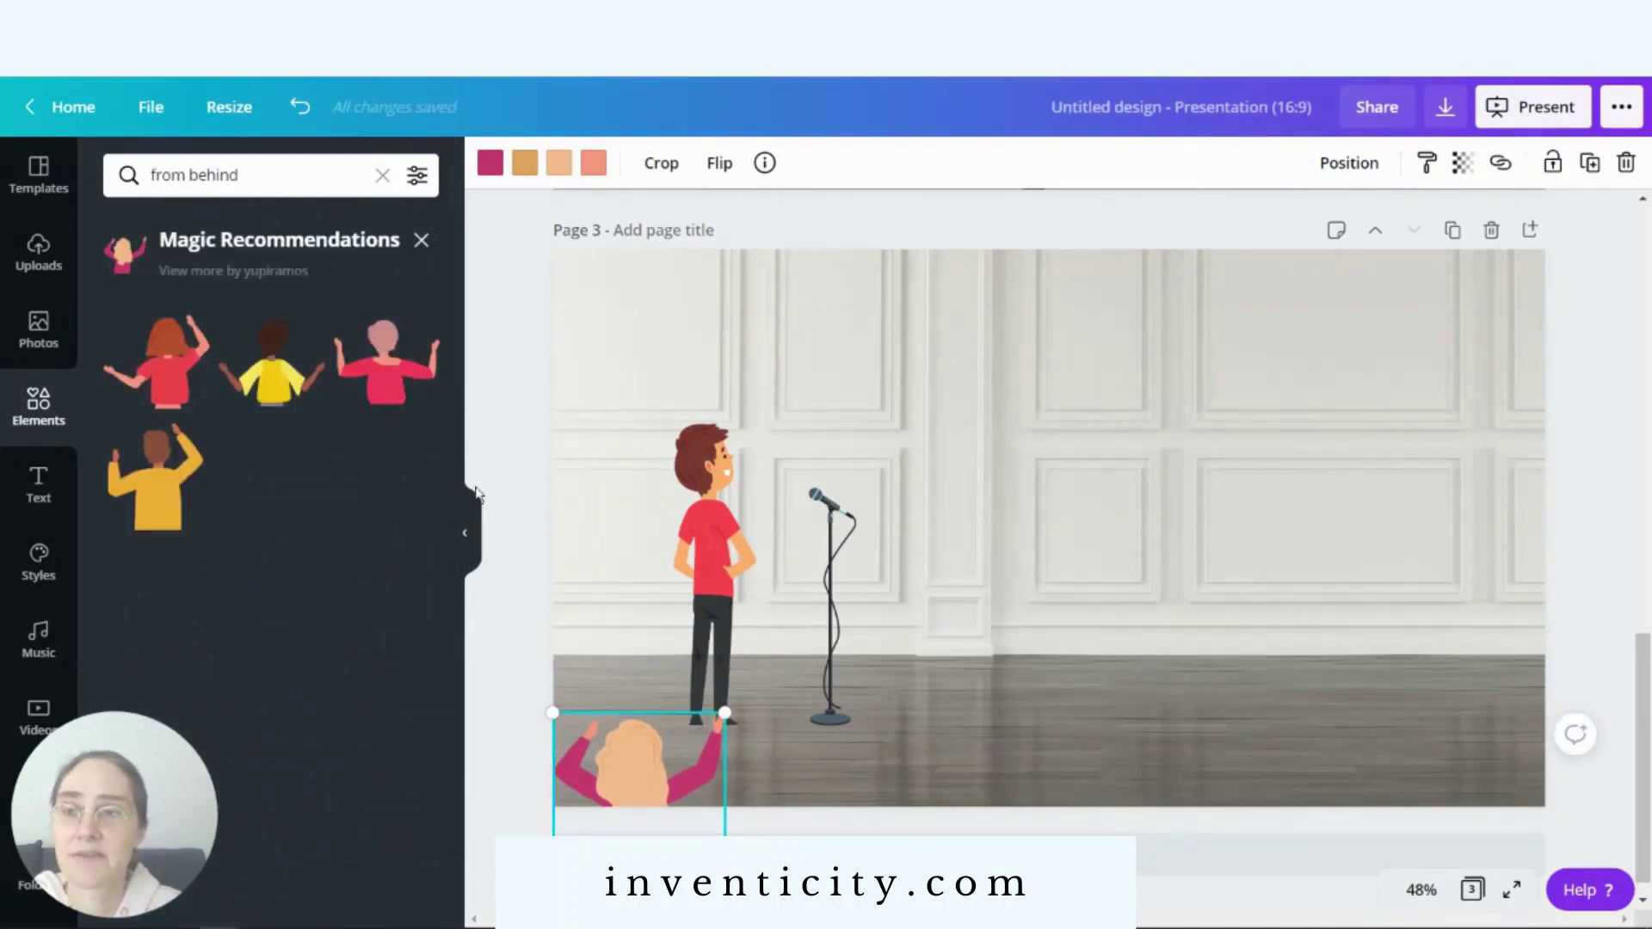
{"action": "left_click", "coordinate": [421, 243]}
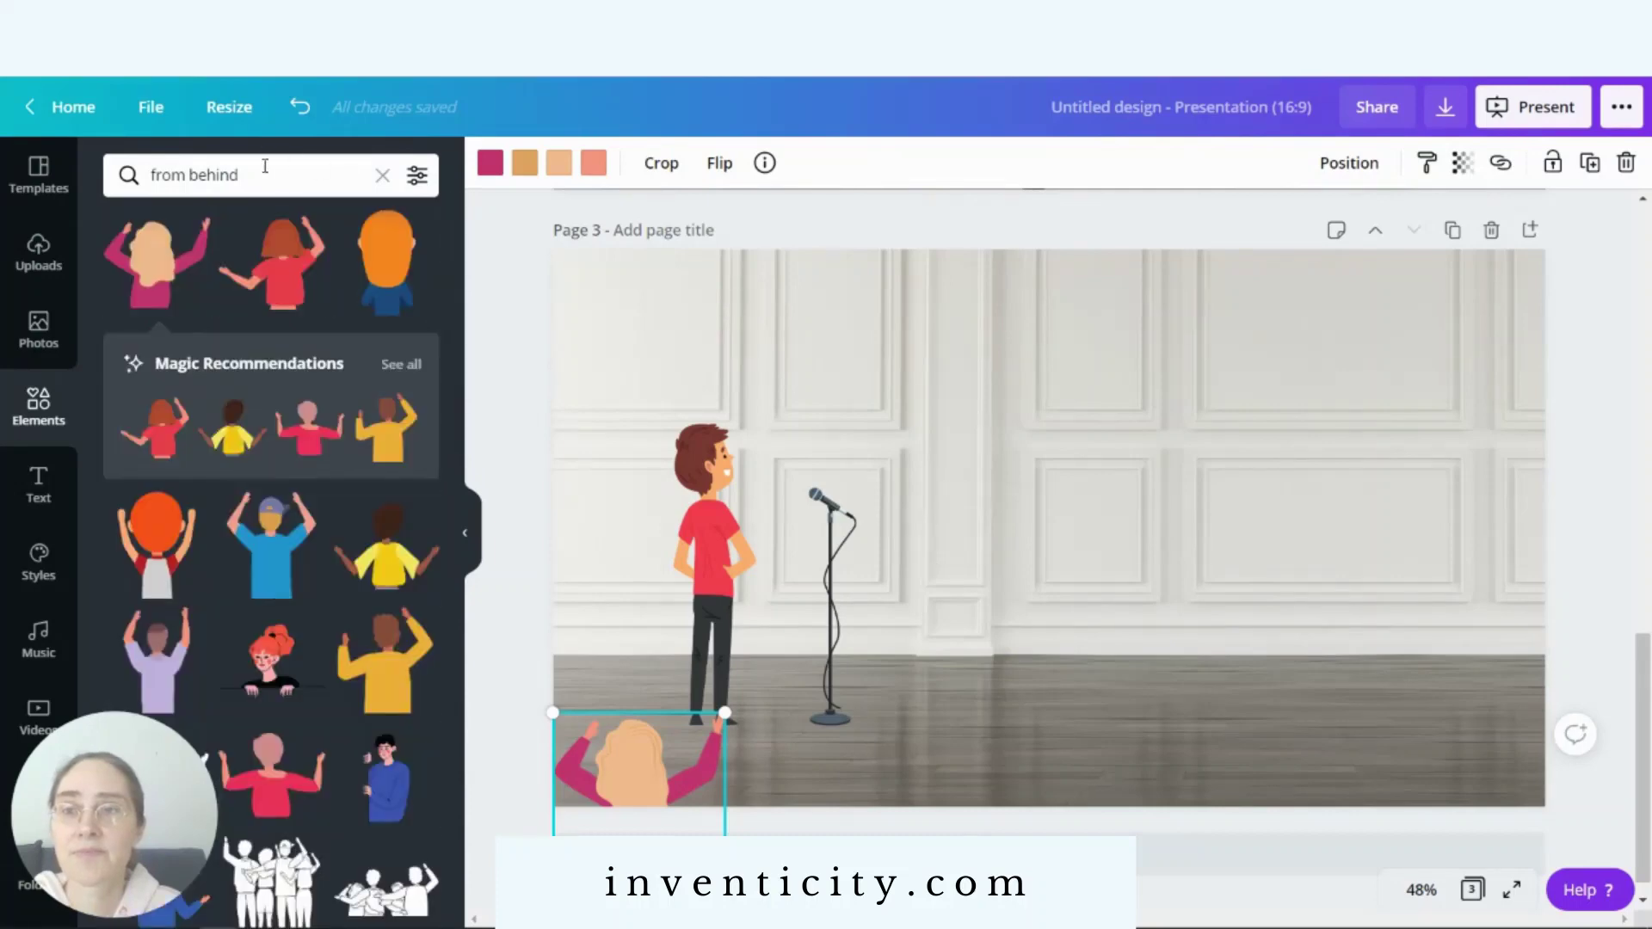
- Sink the curly-haired yellow-shirted figure to the bottom edge near the microphone, then add the orange-haired figure
{"action": "left_click", "coordinate": [366, 568]}
{"action": "left_click_drag", "start_coordinate": [1029, 524], "coordinate": [901, 693]}
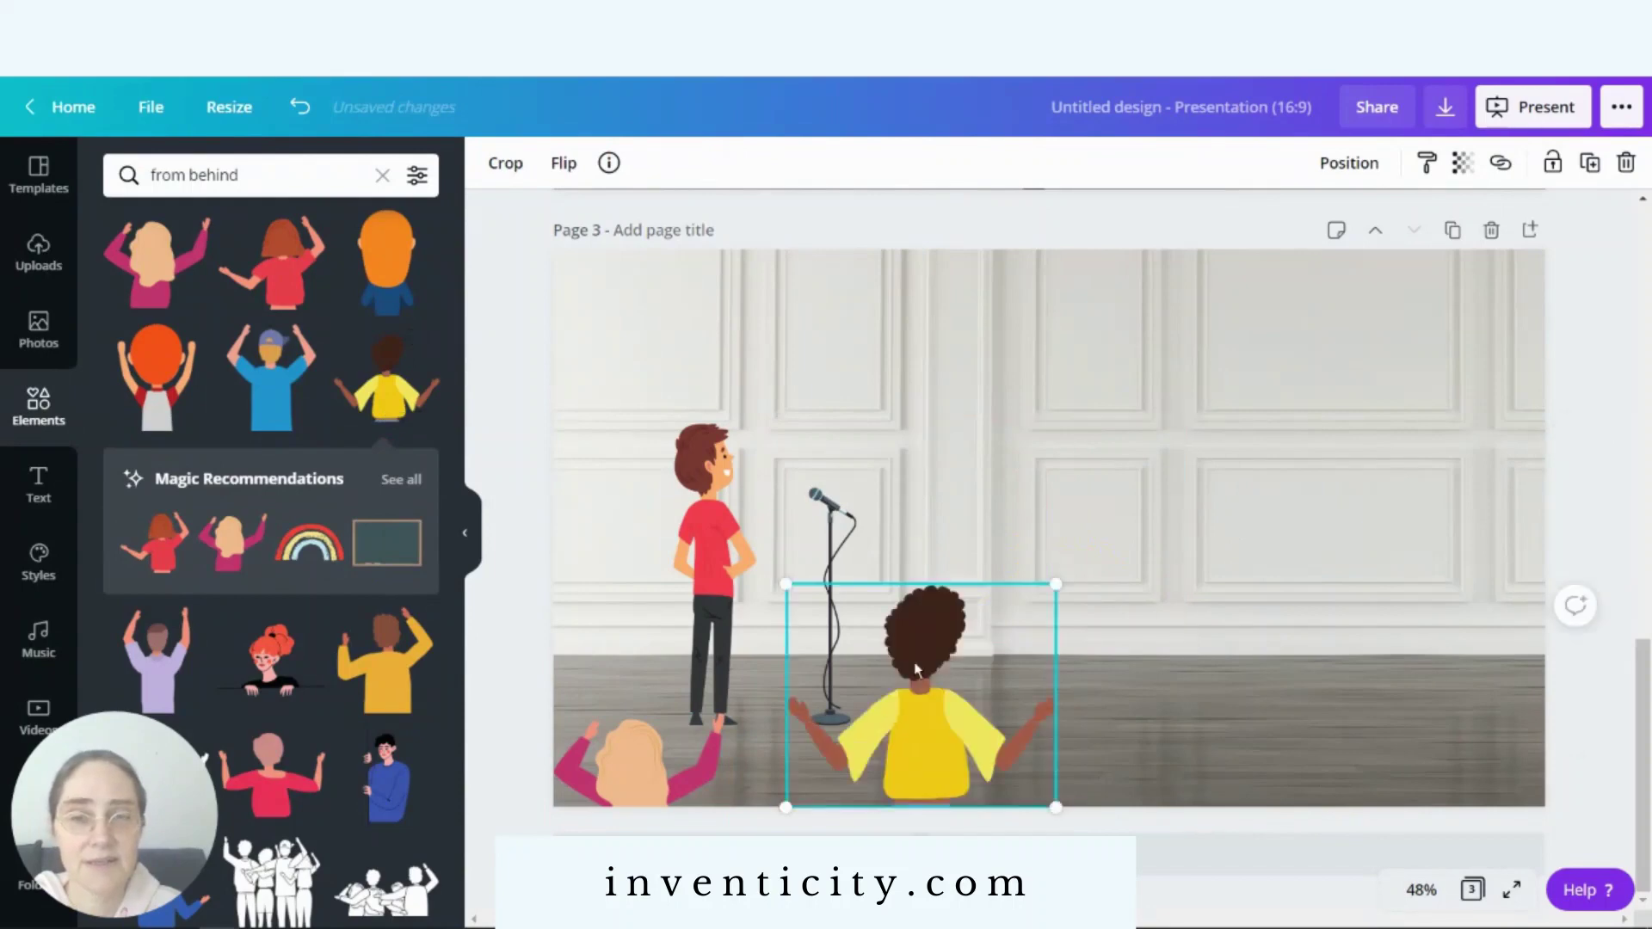
{"action": "left_click_drag", "start_coordinate": [851, 751], "coordinate": [774, 779]}
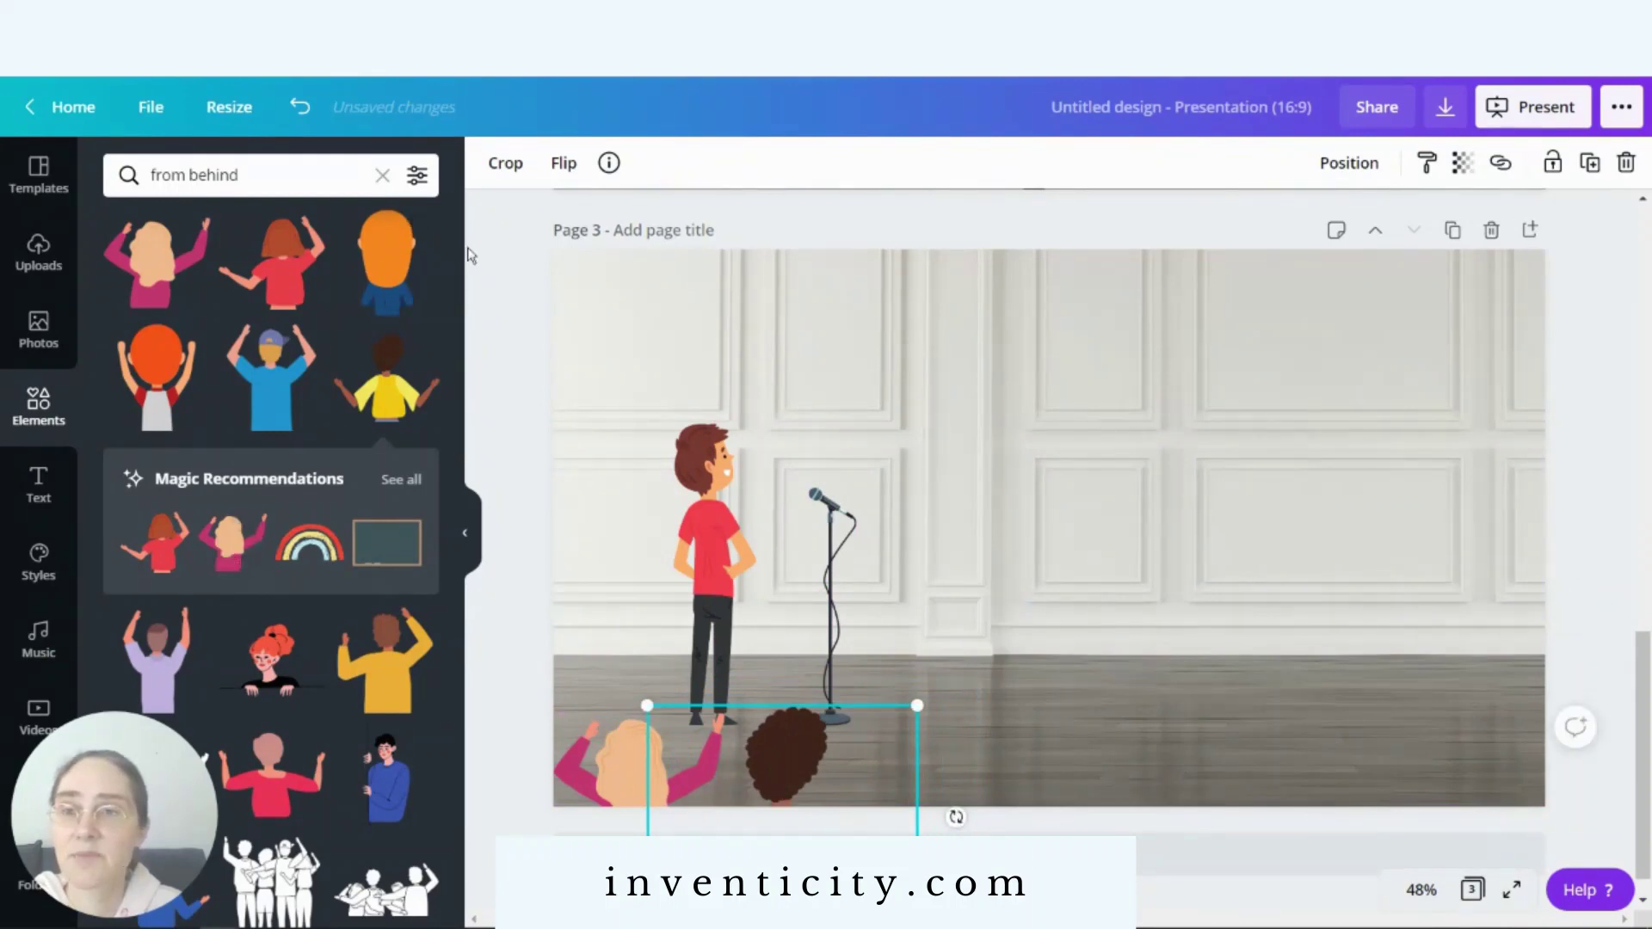
{"action": "left_click", "coordinate": [385, 262]}
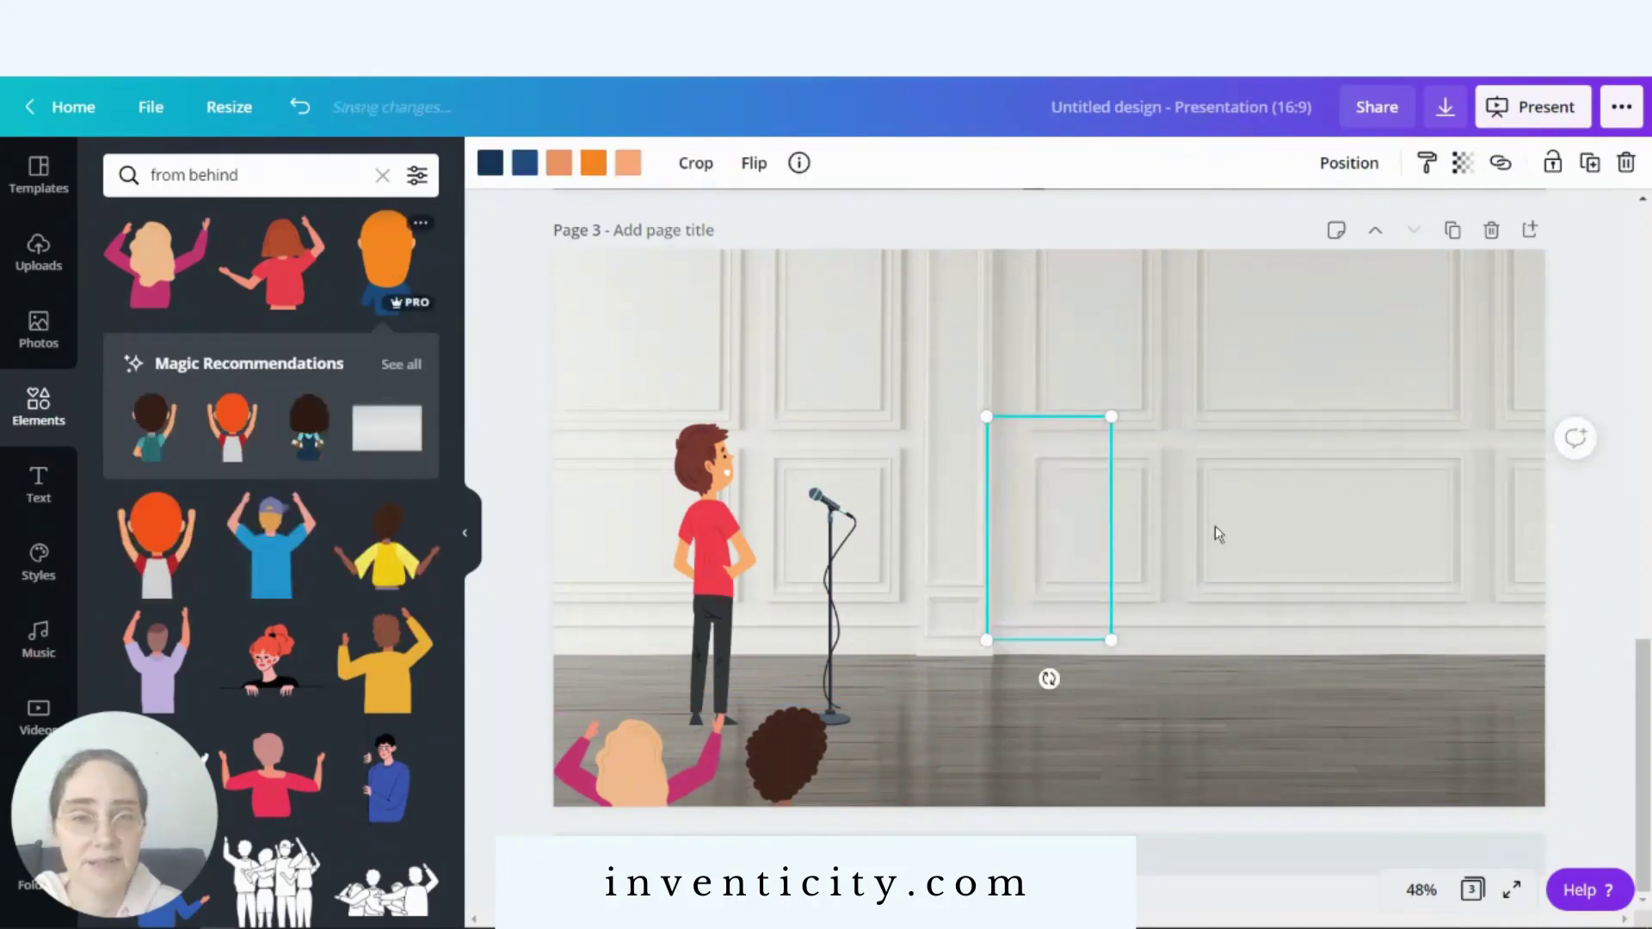
- Shrink the orange-haired back-view figure and set it in the bottom audience row
{"action": "left_click_drag", "start_coordinate": [1025, 440], "coordinate": [1045, 499]}
{"action": "left_click_drag", "start_coordinate": [1060, 555], "coordinate": [876, 756]}
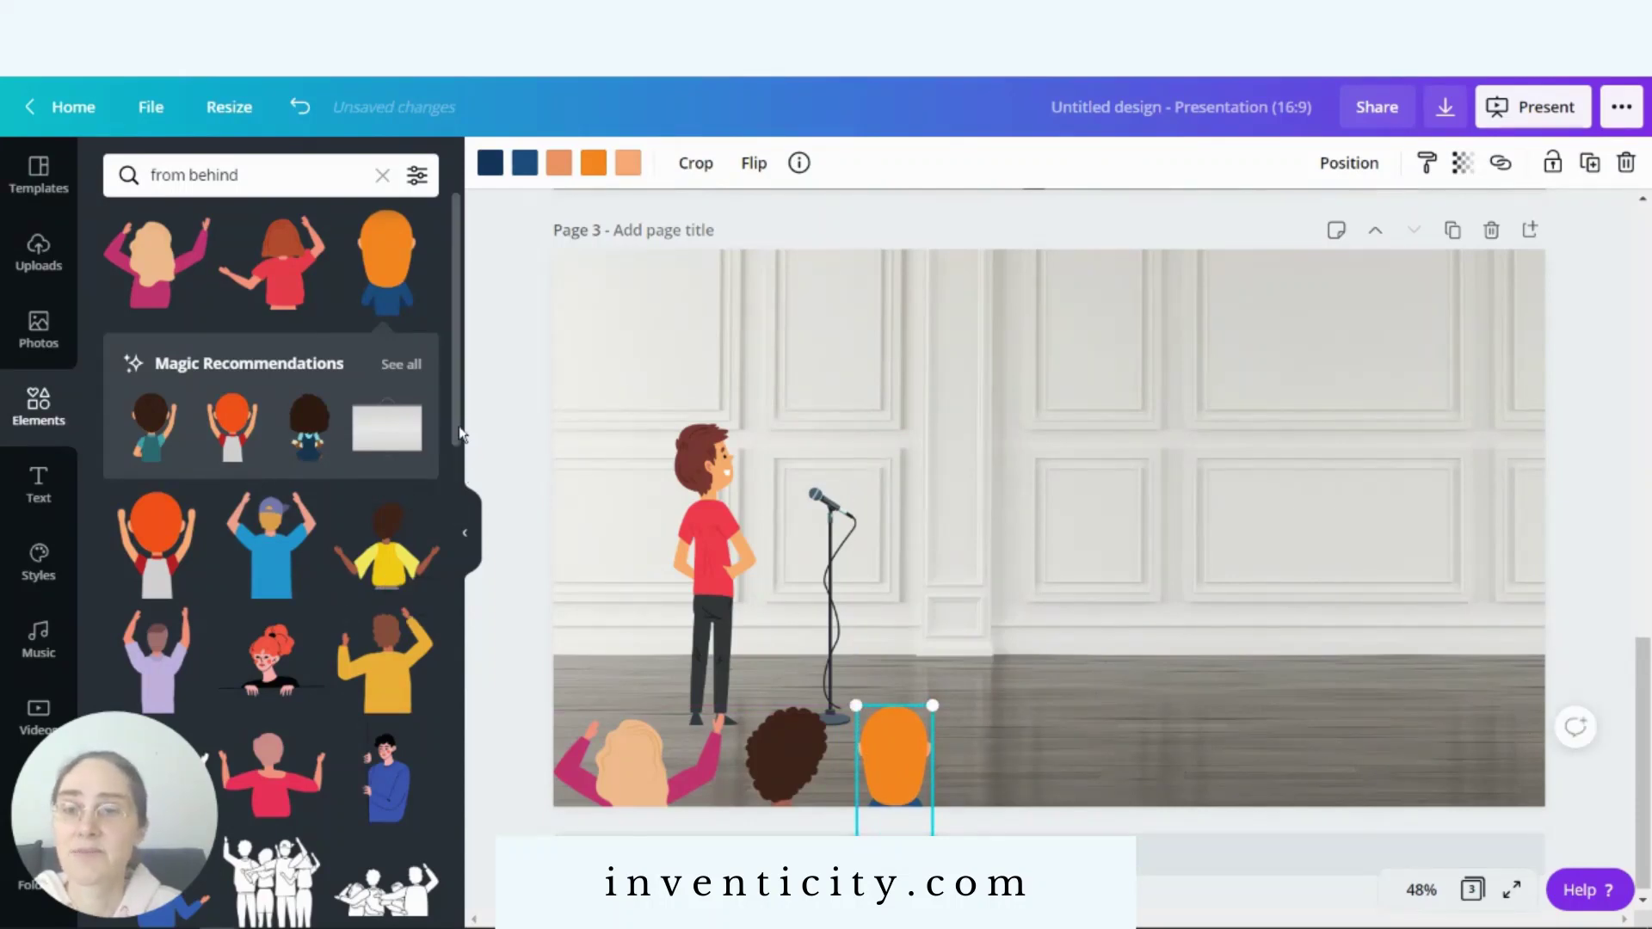
{"action": "left_click_drag", "start_coordinate": [458, 426], "coordinate": [454, 492]}
{"action": "scroll", "coordinate": [449, 549], "scroll_direction": "down", "scroll_amount": 3}
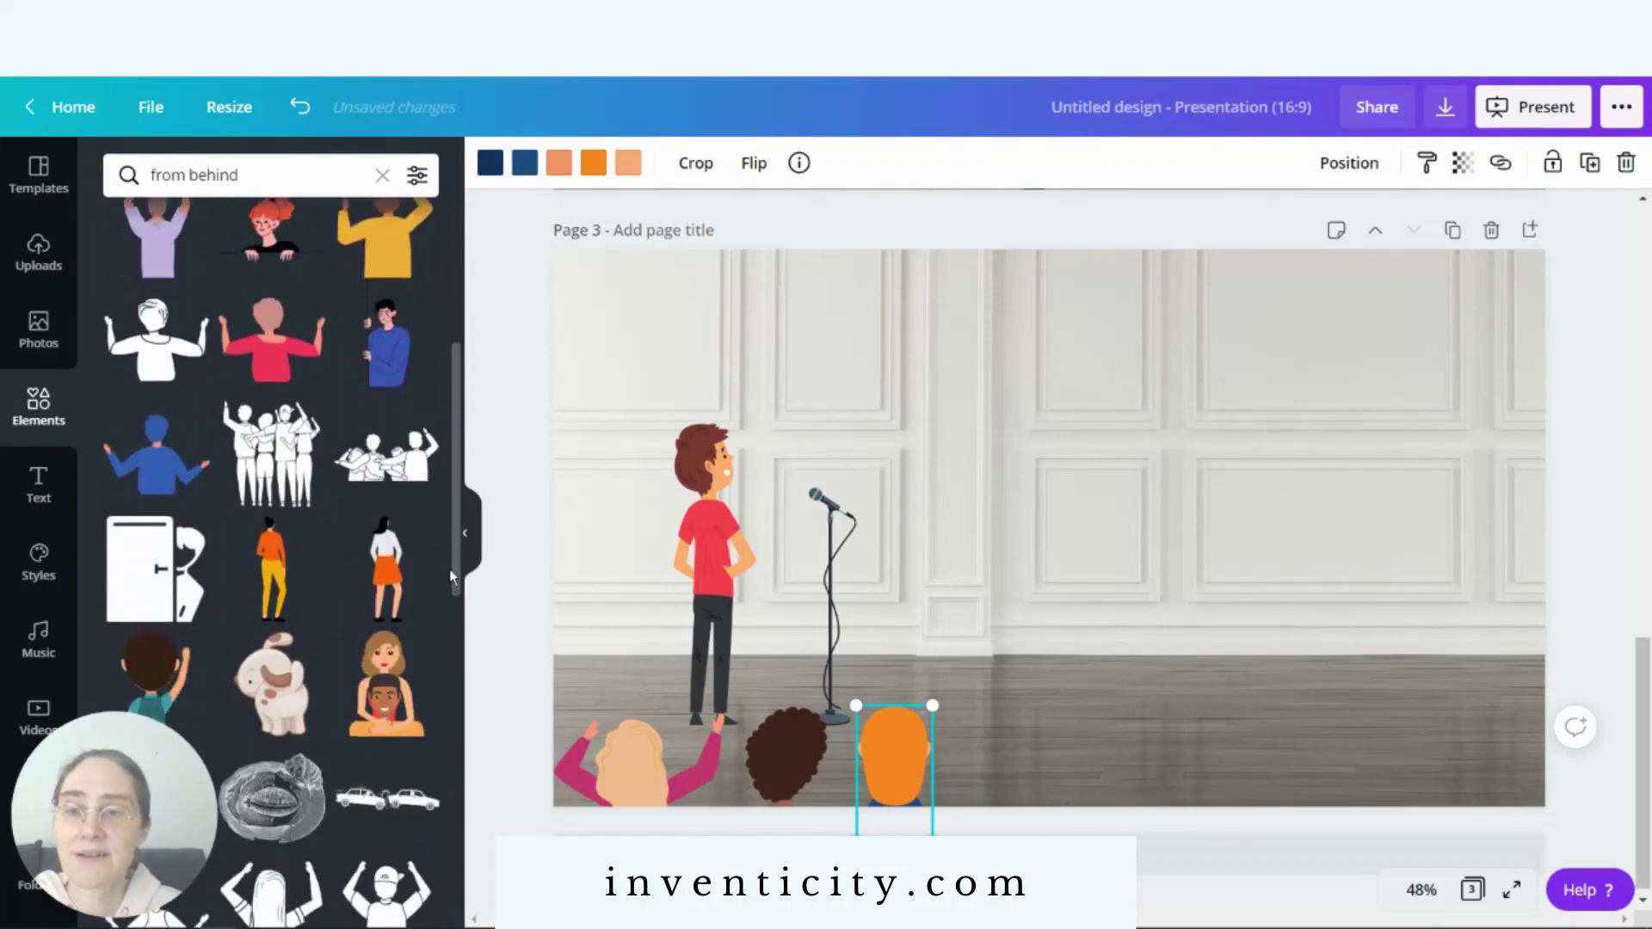
- Add the standing orange-and-yellow figure, enlarge it and mirror it horizontally
{"action": "left_click", "coordinate": [272, 523]}
{"action": "scroll", "coordinate": [271, 523], "scroll_direction": "down", "scroll_amount": 2}
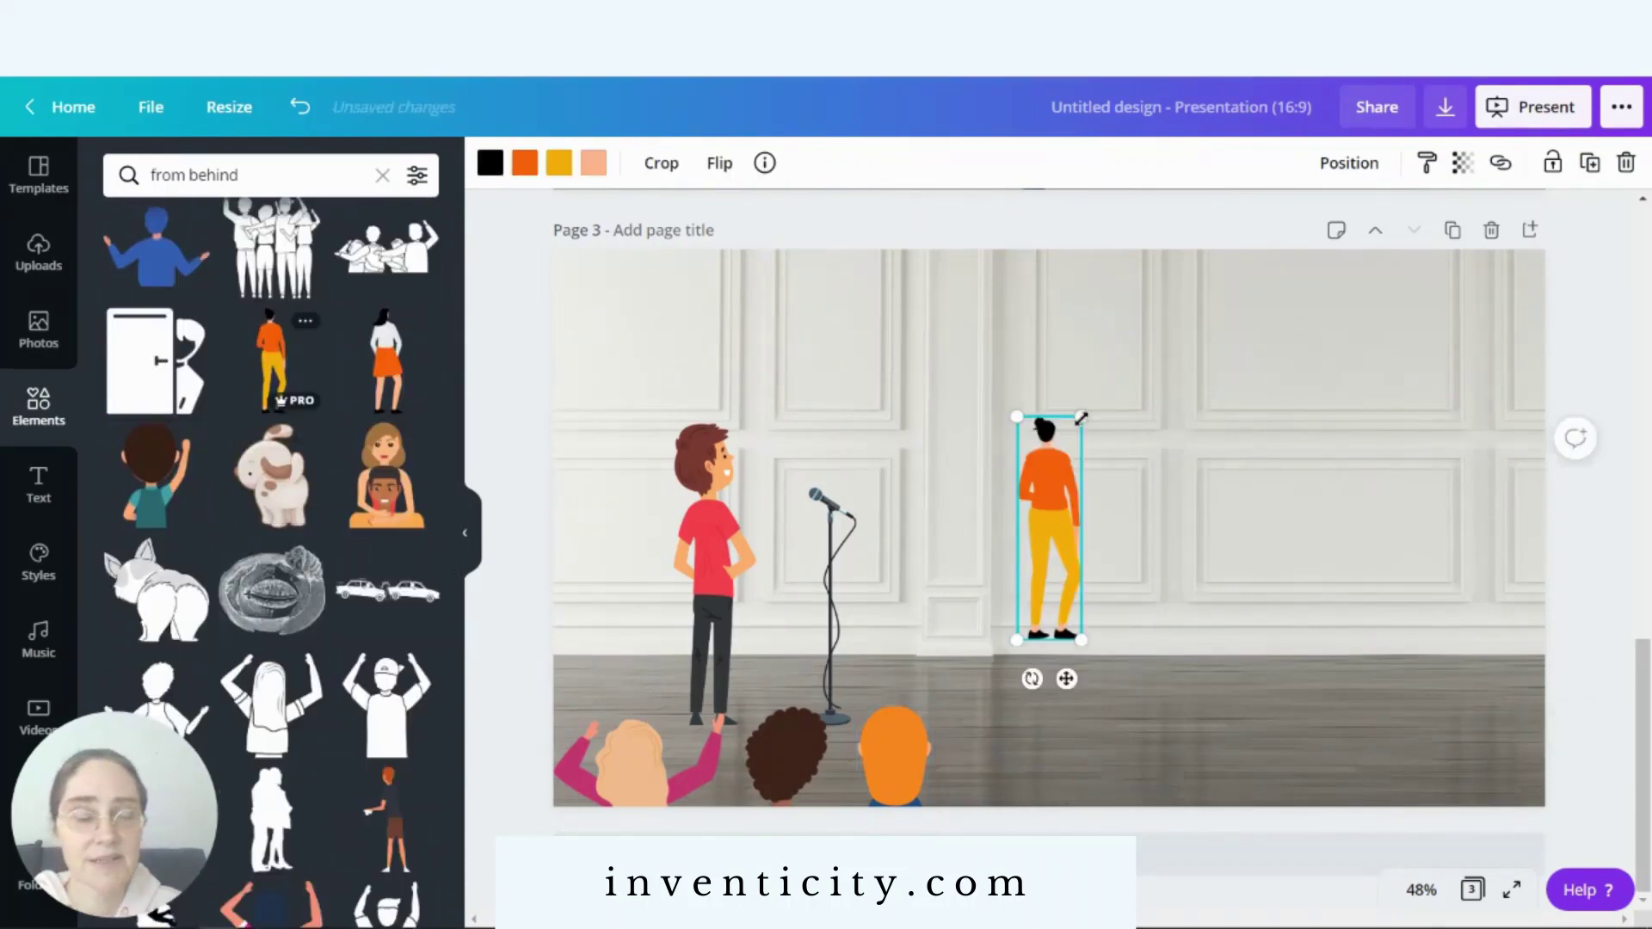
{"action": "left_click_drag", "start_coordinate": [1170, 365], "coordinate": [1222, 335]}
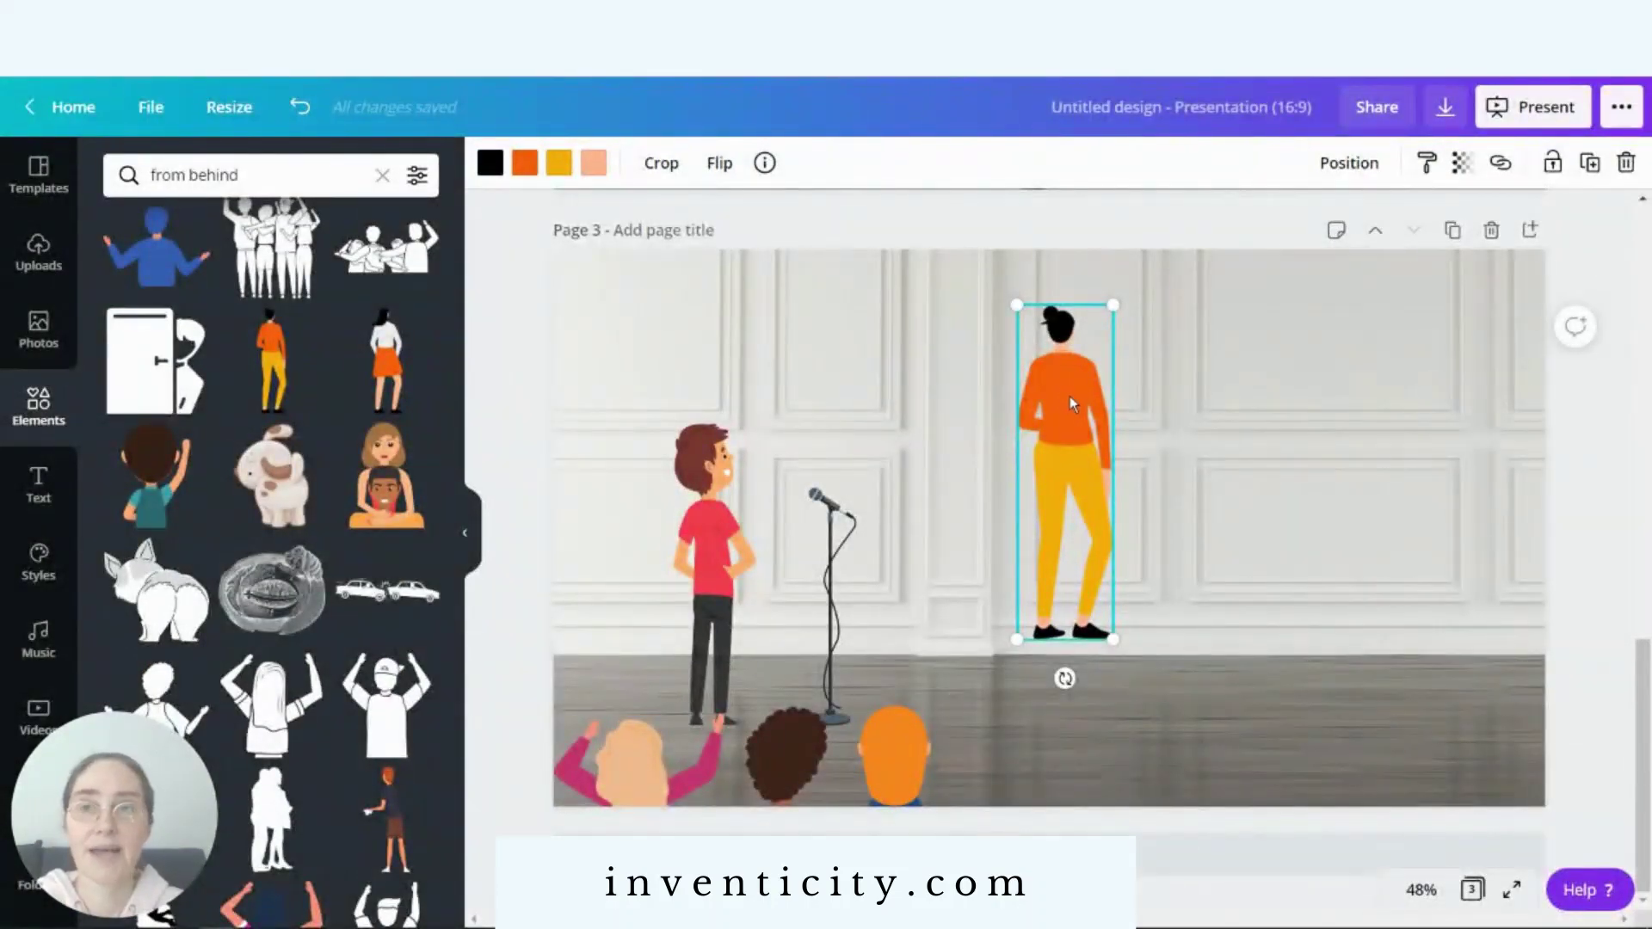
{"action": "left_click", "coordinate": [711, 168]}
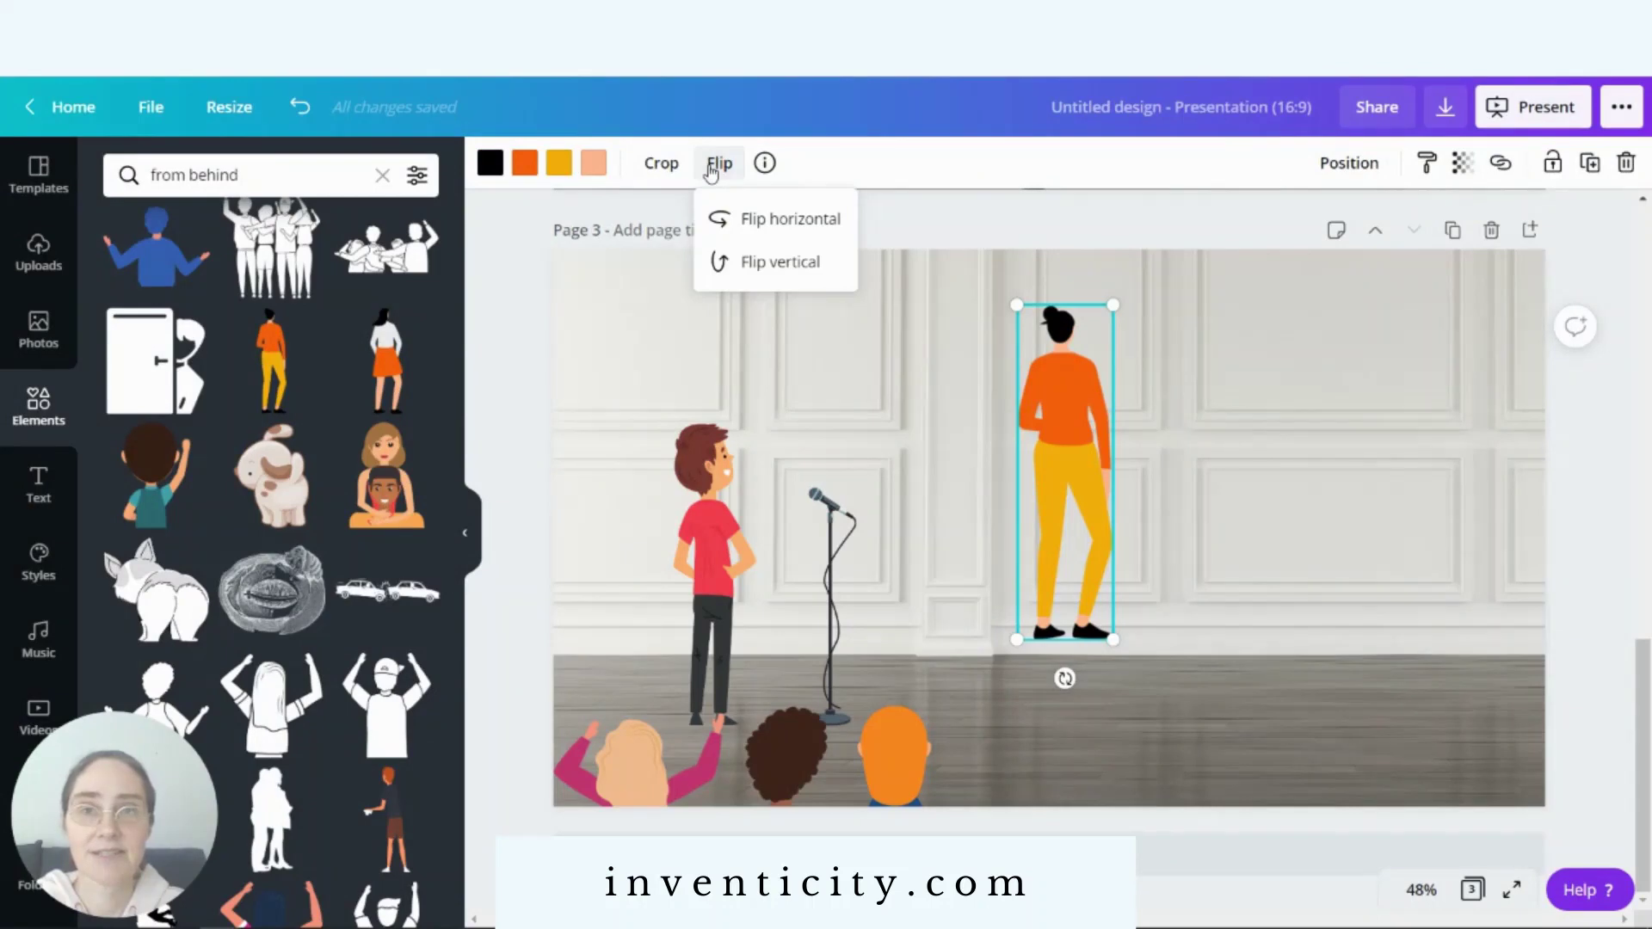
{"action": "left_click", "coordinate": [788, 220]}
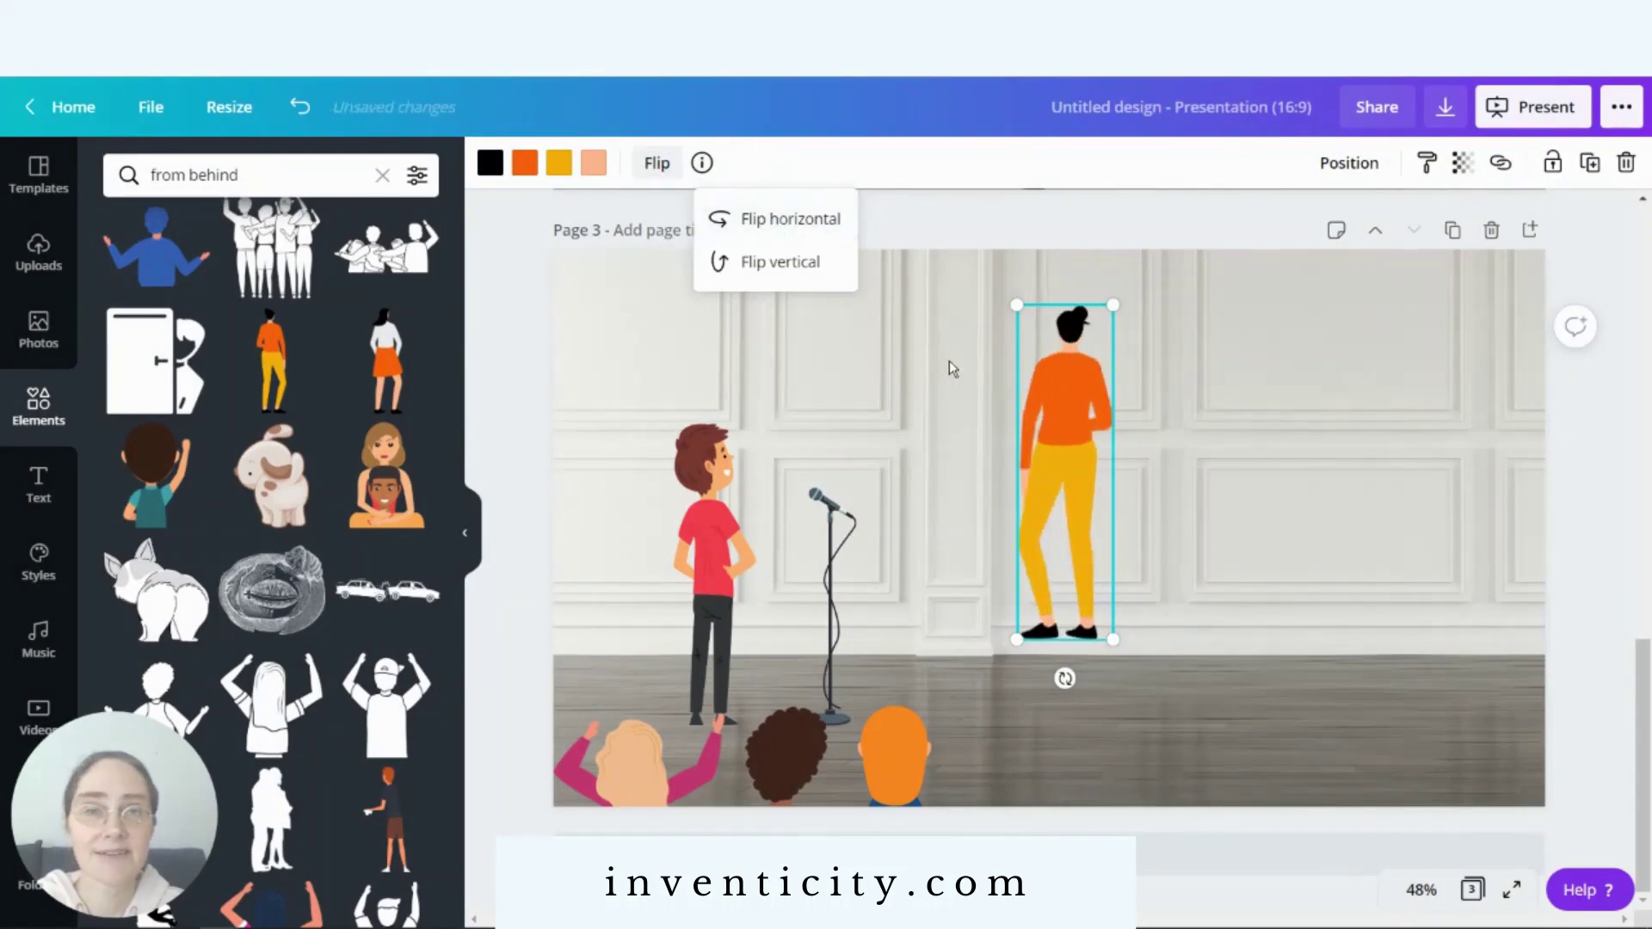
- Enlarge and lower the orange woman until only her head shows in the front row
{"action": "left_click_drag", "start_coordinate": [1018, 308], "coordinate": [982, 182]}
{"action": "left_click_drag", "start_coordinate": [1048, 306], "coordinate": [1010, 778]}
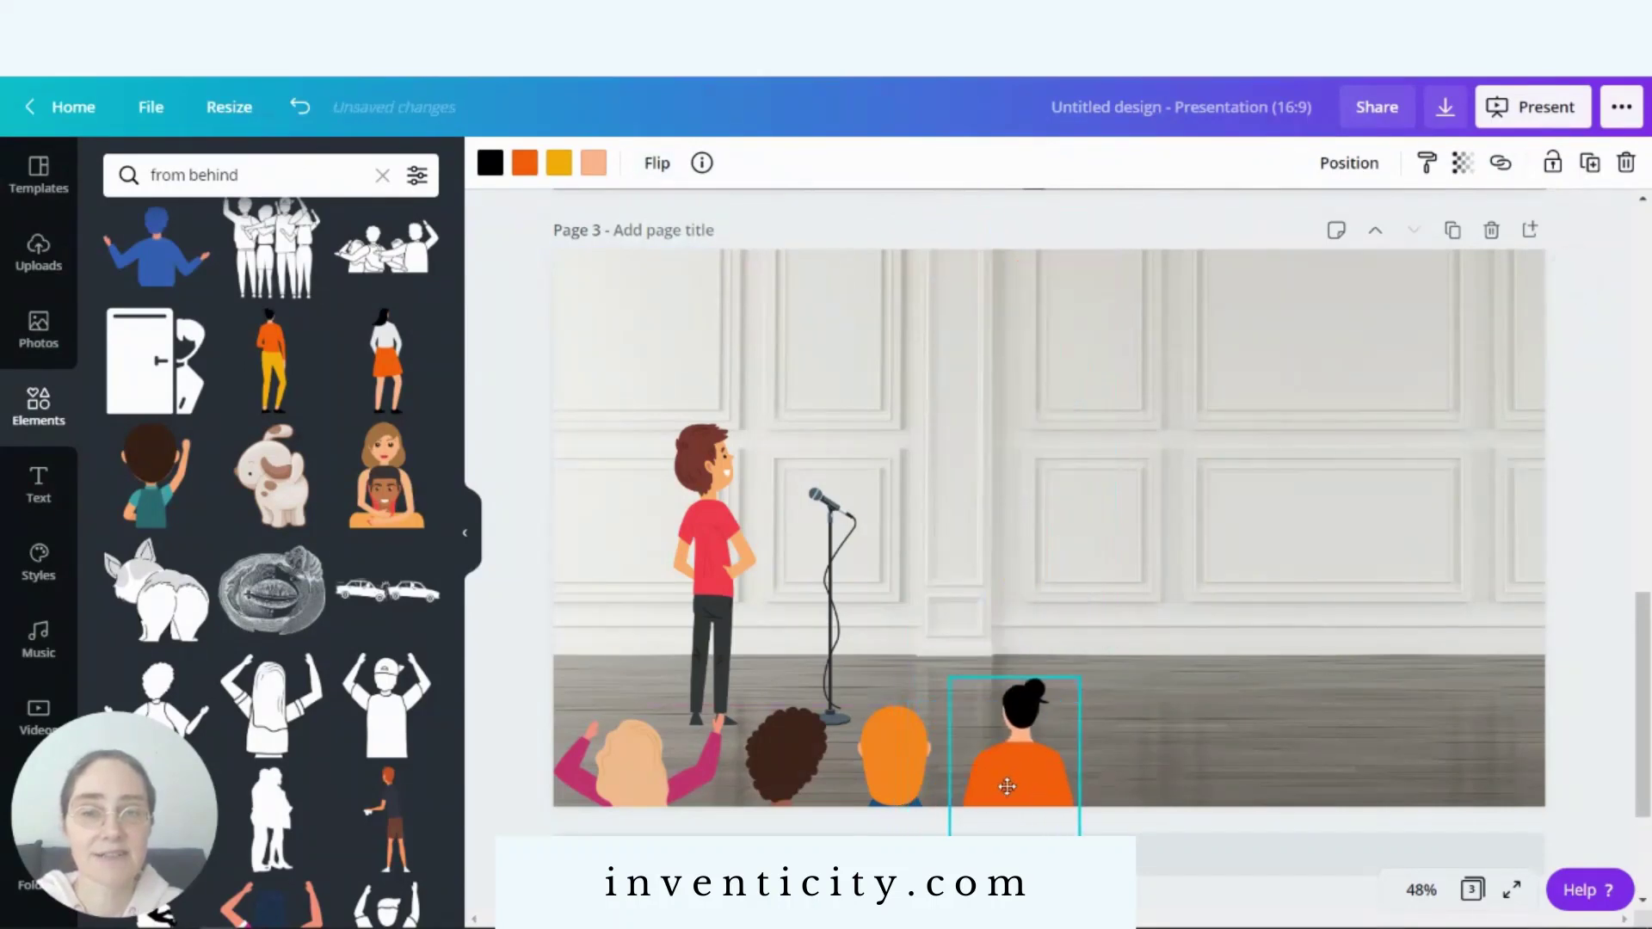
{"action": "left_click_drag", "start_coordinate": [945, 675], "coordinate": [881, 446]}
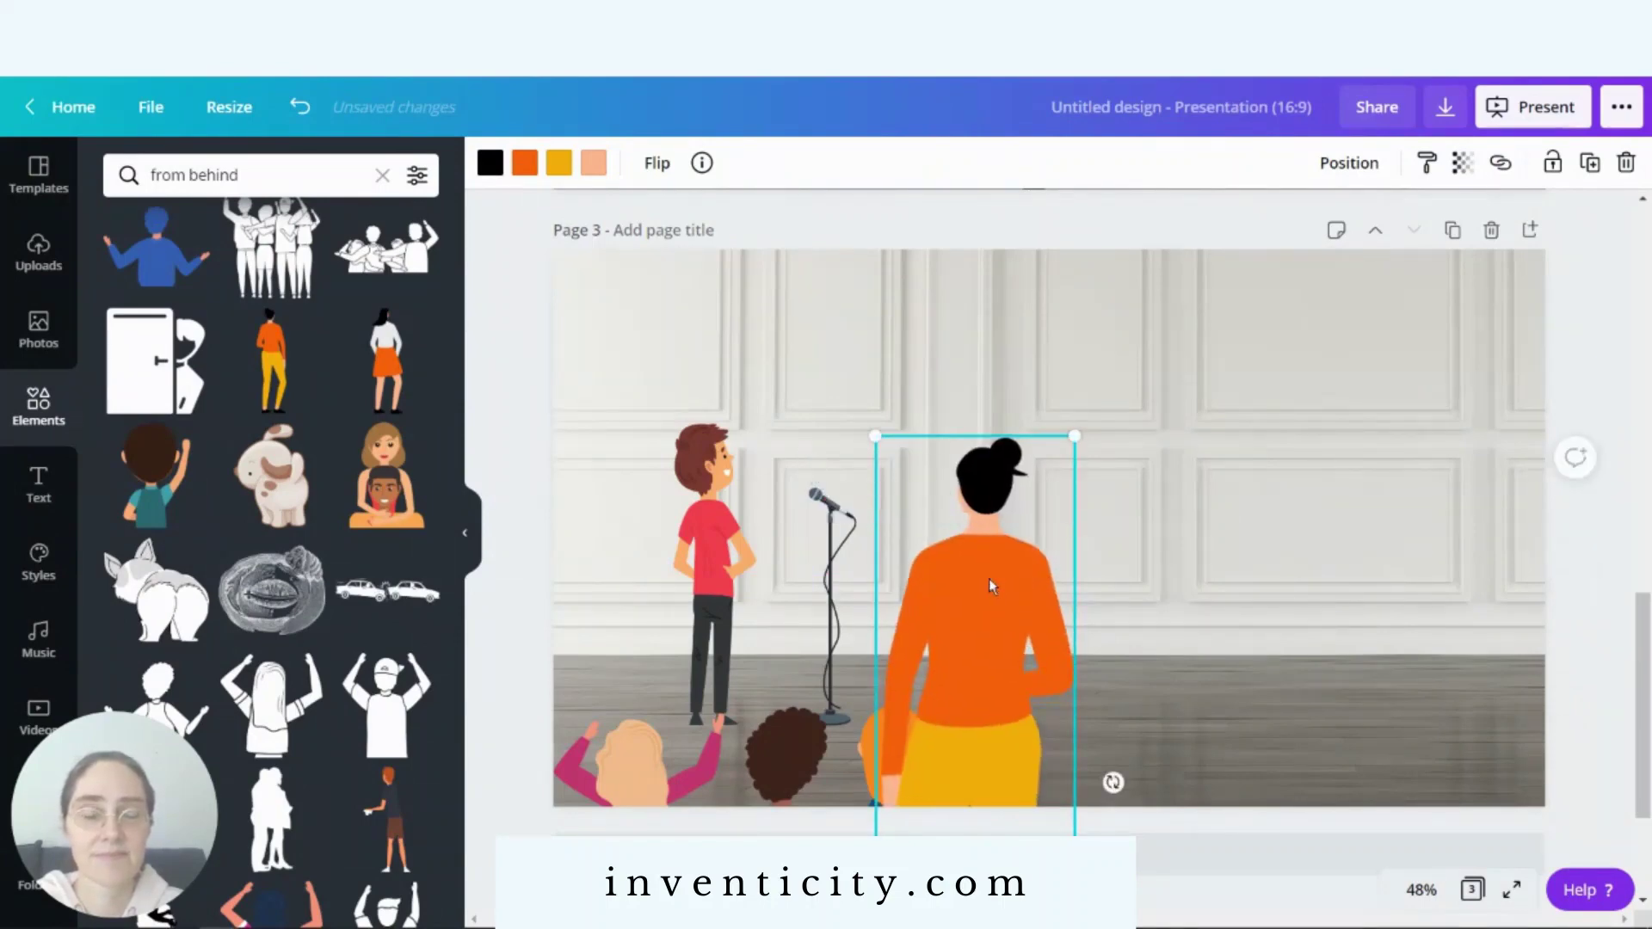
{"action": "left_click_drag", "start_coordinate": [1077, 677], "coordinate": [1113, 914]}
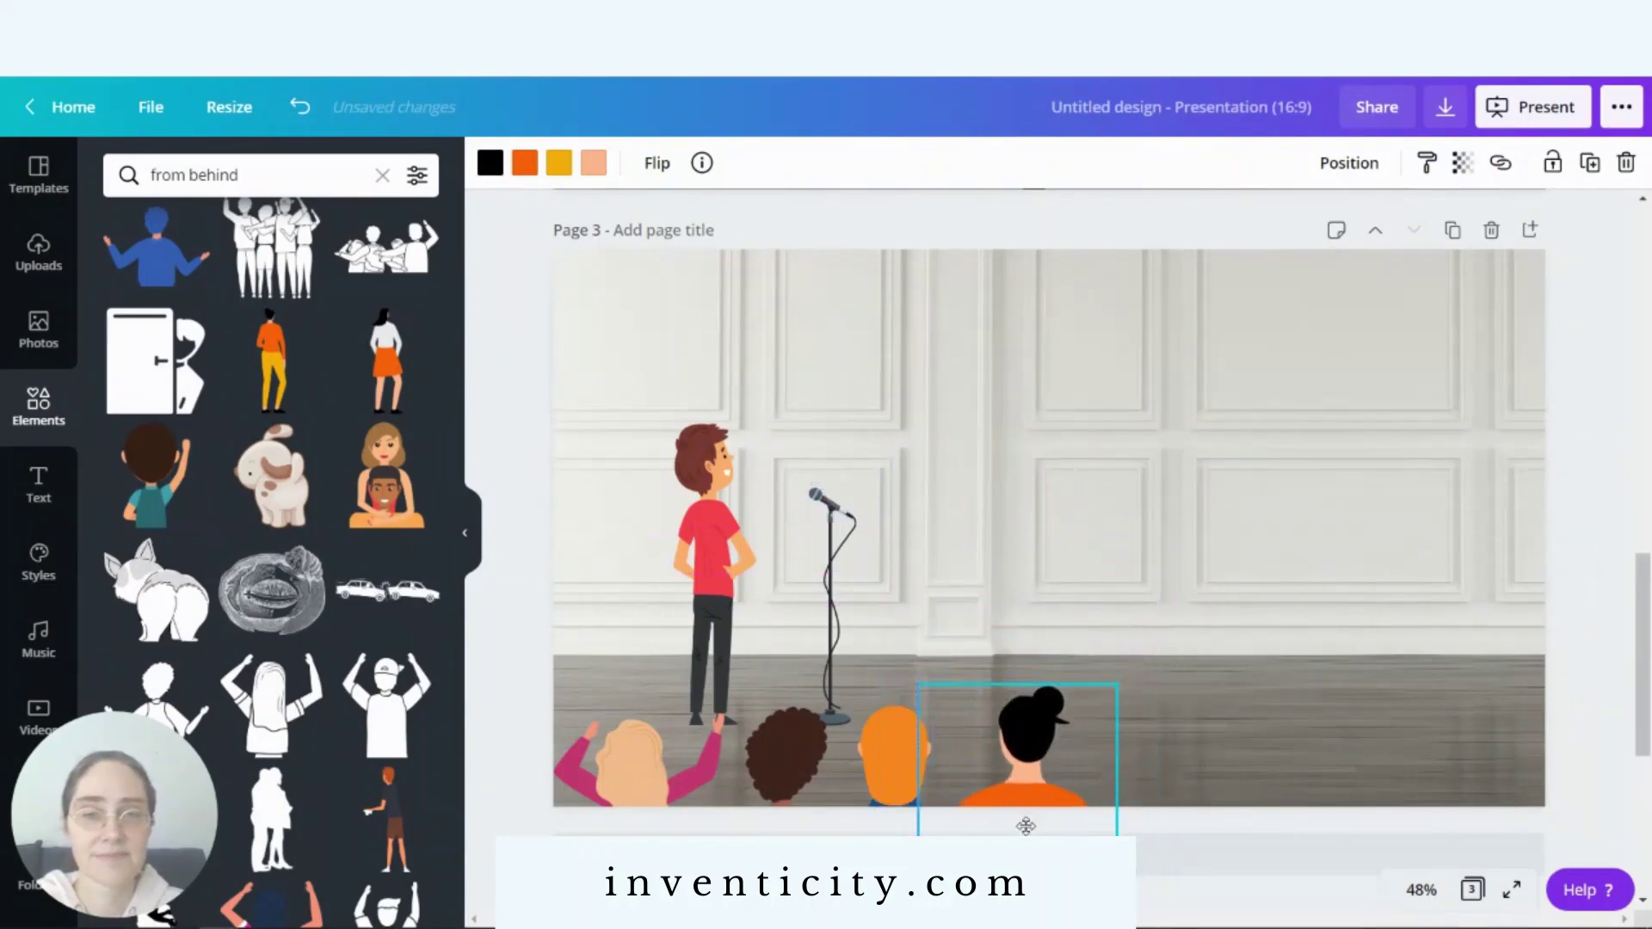
{"action": "left_click_drag", "start_coordinate": [1122, 686], "coordinate": [1157, 551]}
{"action": "left_click_drag", "start_coordinate": [1075, 607], "coordinate": [1046, 754]}
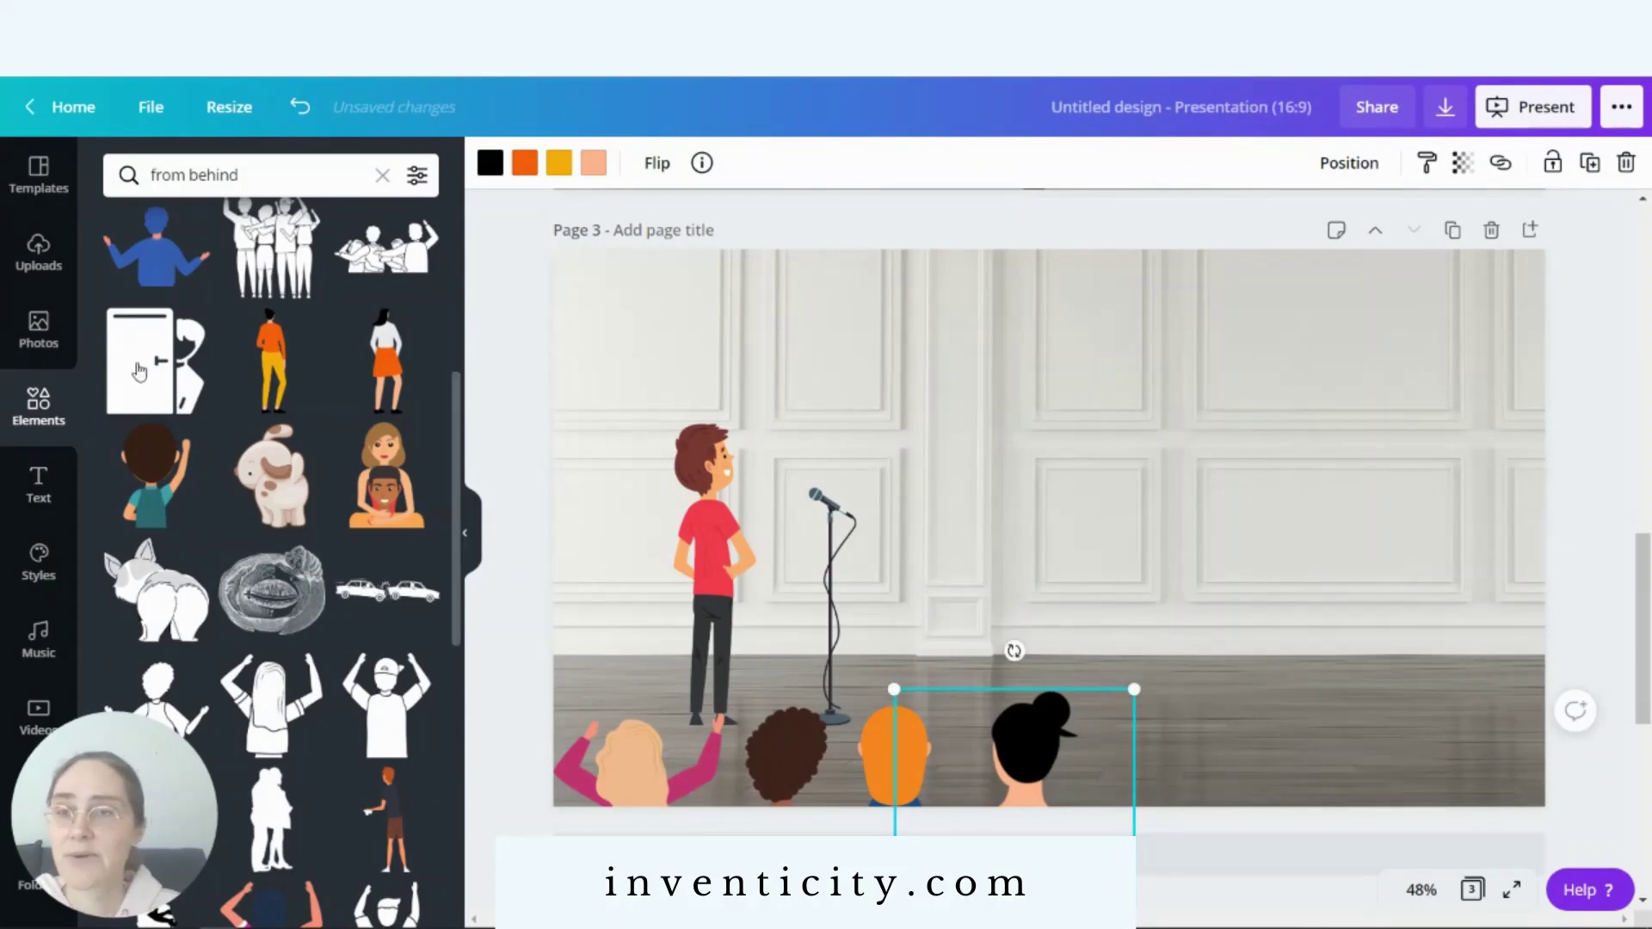
{"action": "left_click_drag", "start_coordinate": [459, 407], "coordinate": [440, 570]}
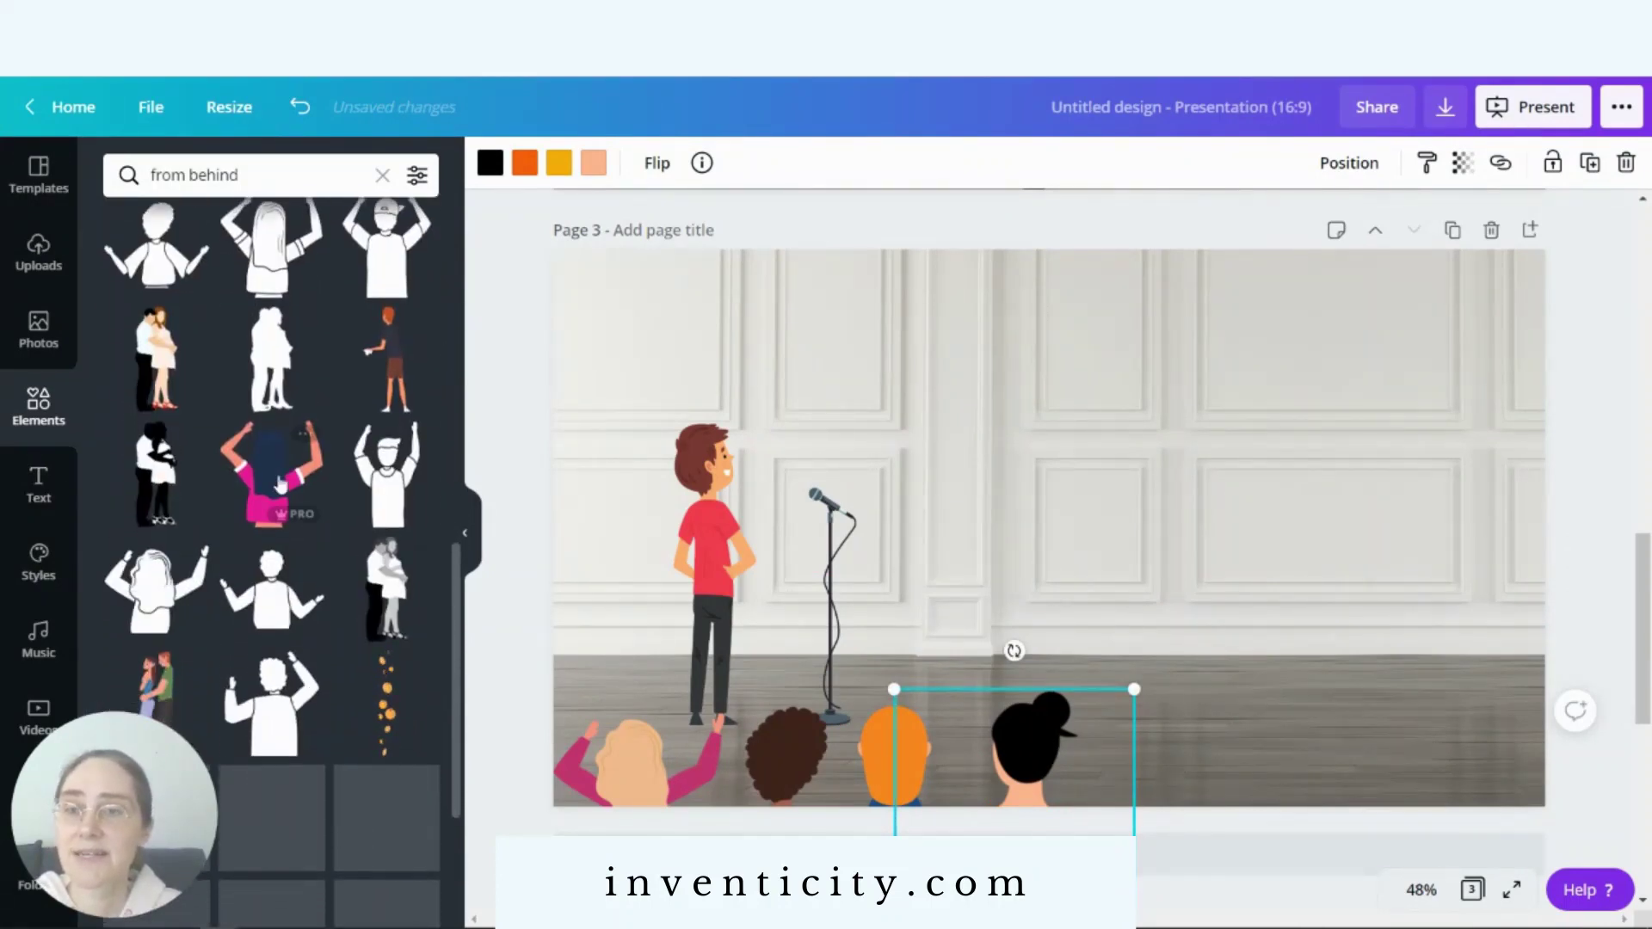
{"action": "scroll", "coordinate": [446, 666], "scroll_direction": "down", "scroll_amount": 4}
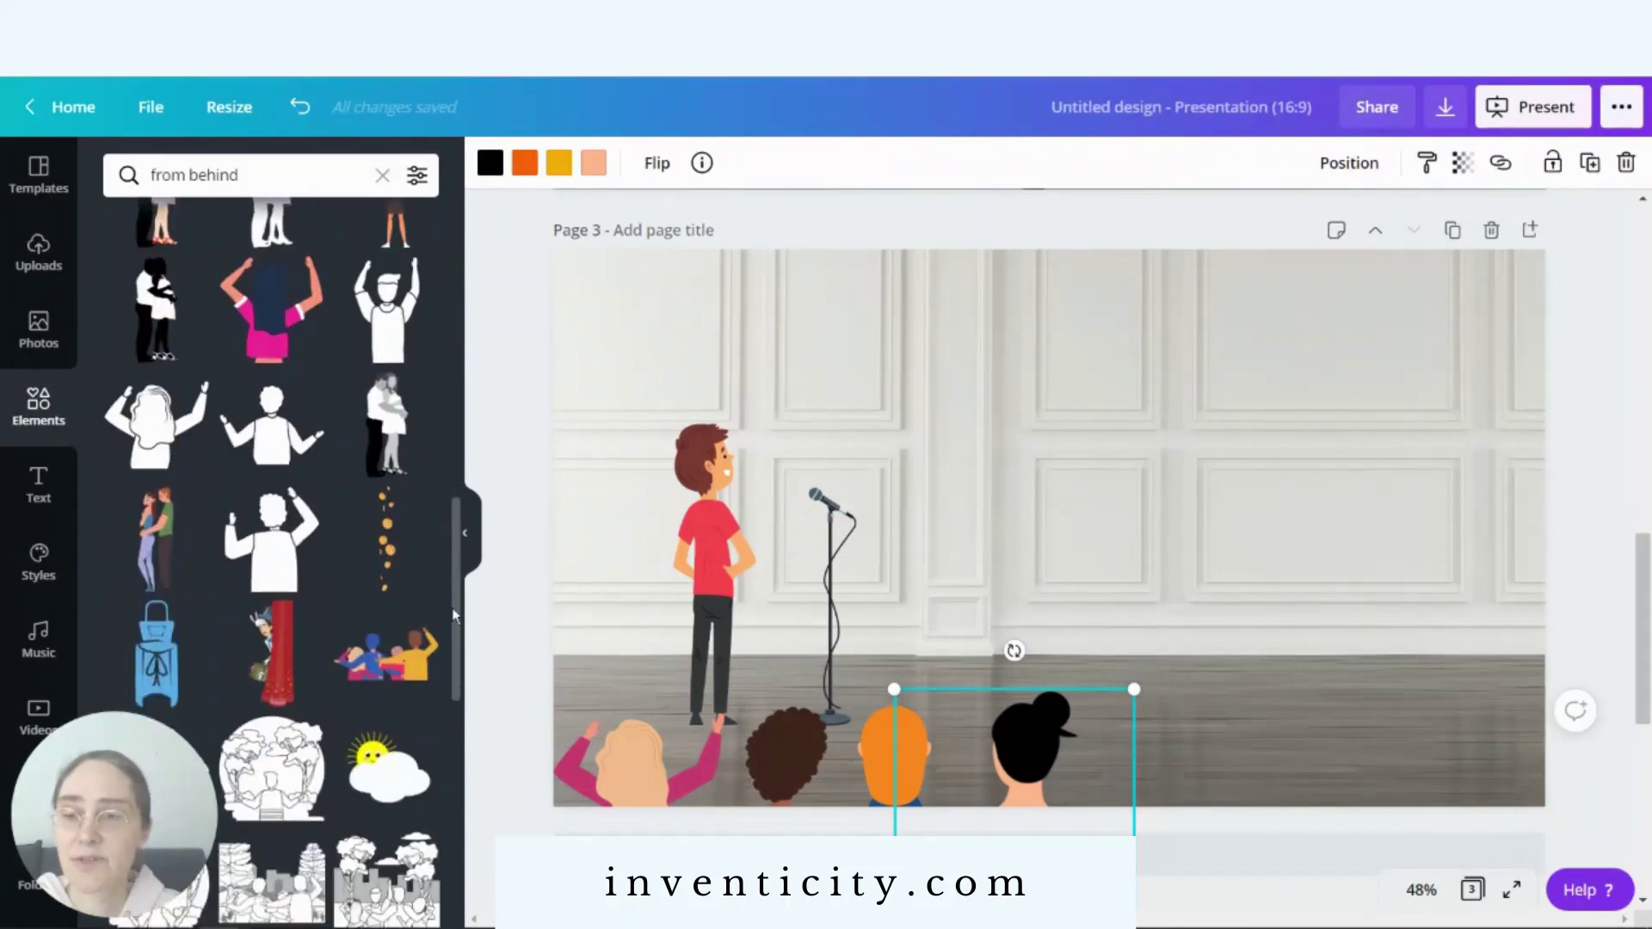
{"action": "scroll", "coordinate": [447, 665], "scroll_direction": "up", "scroll_amount": 6}
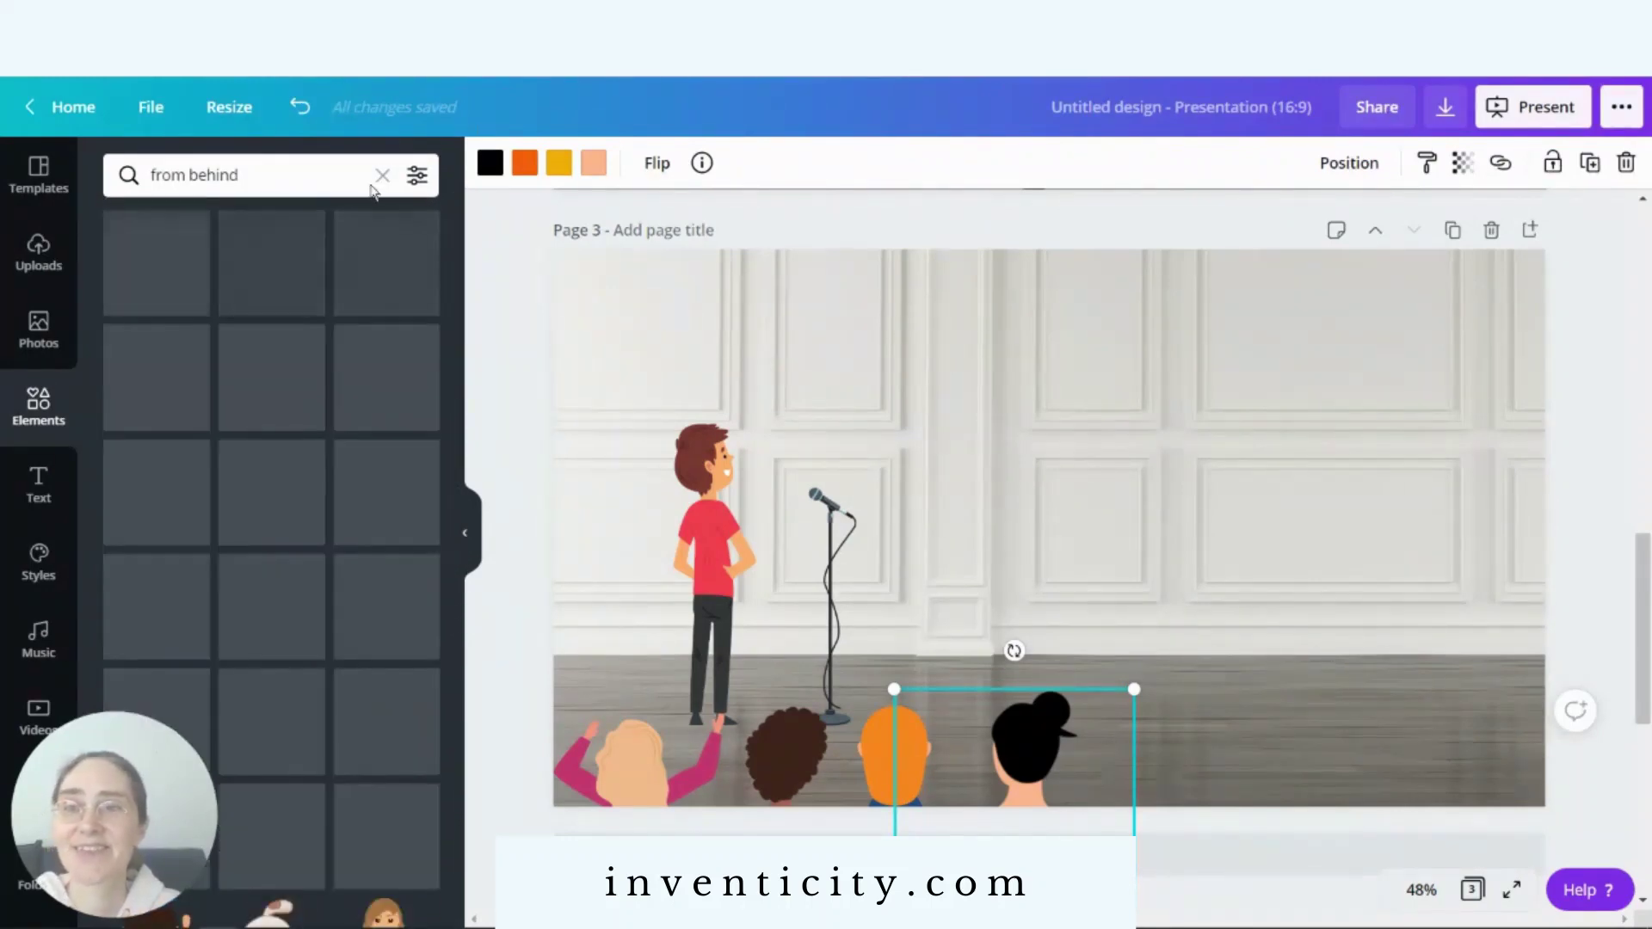
- Add the blond boy mirrored and enlarged to the audience row's right, then add the sitting girl
{"action": "left_click", "coordinate": [382, 175]}
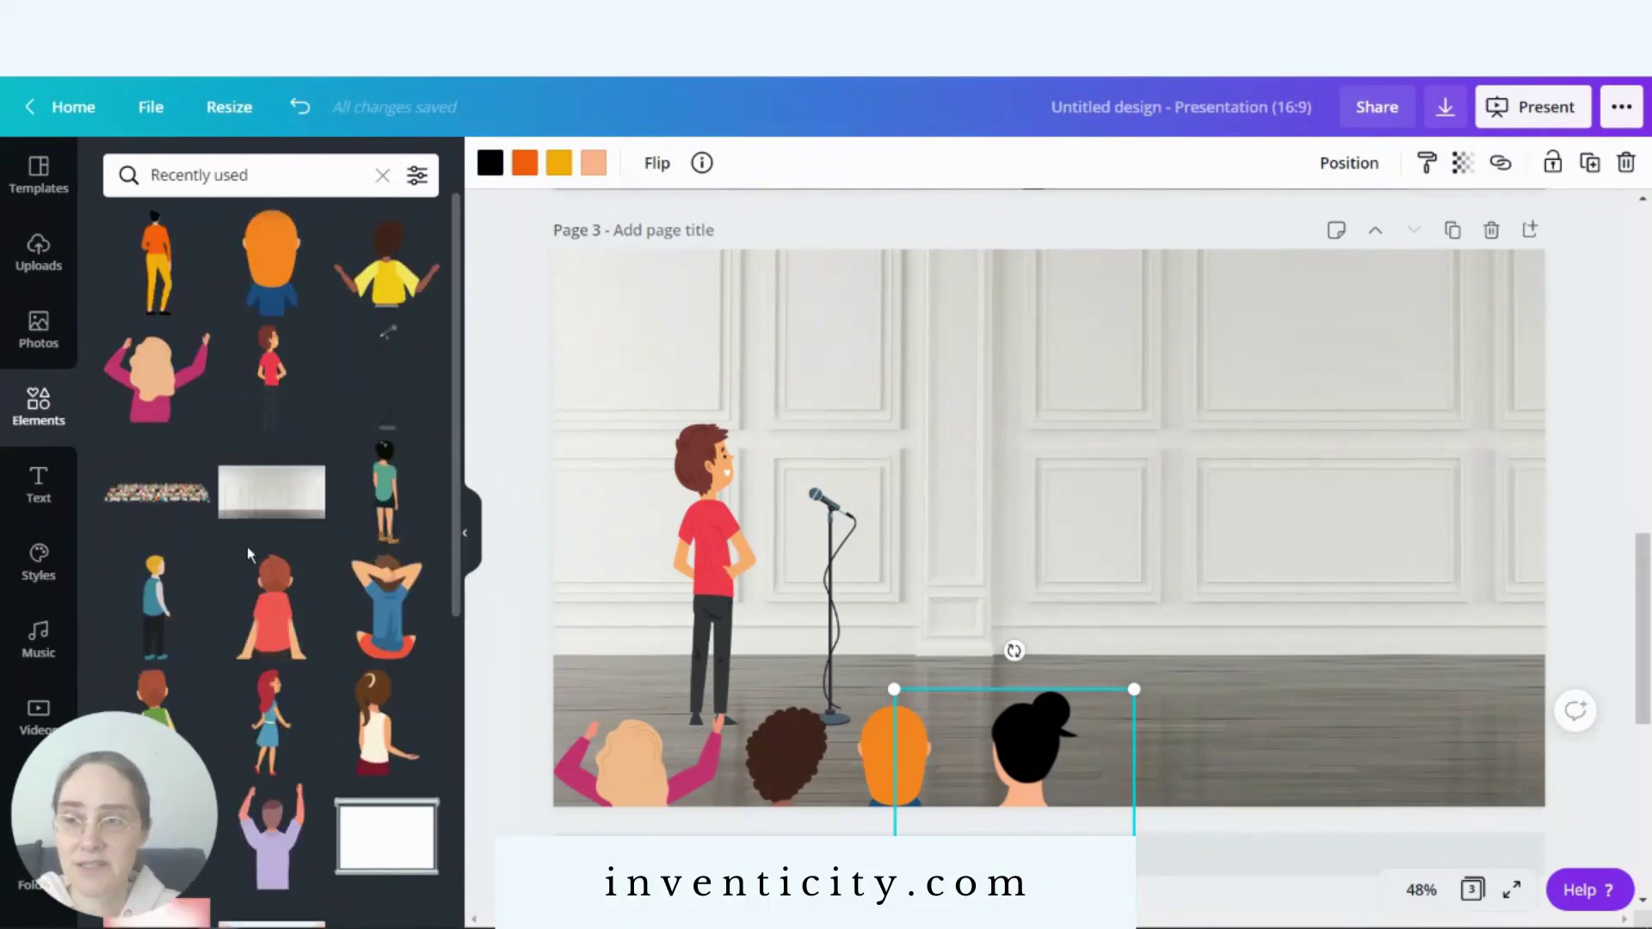
{"action": "left_click", "coordinate": [155, 597]}
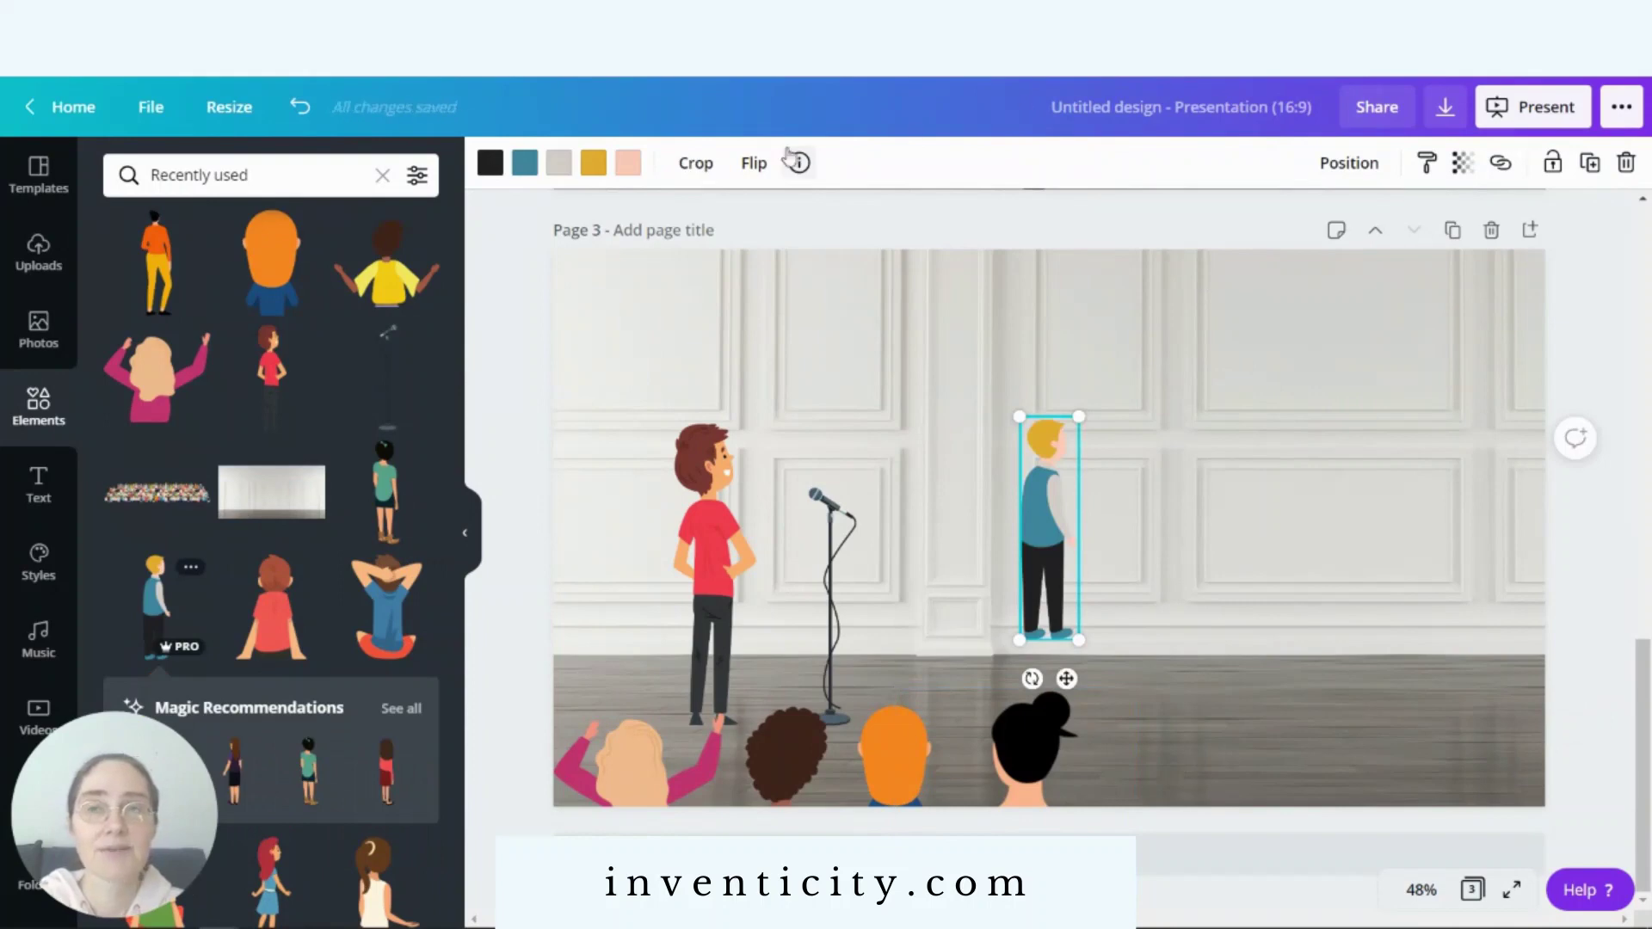
{"action": "left_click", "coordinate": [753, 165]}
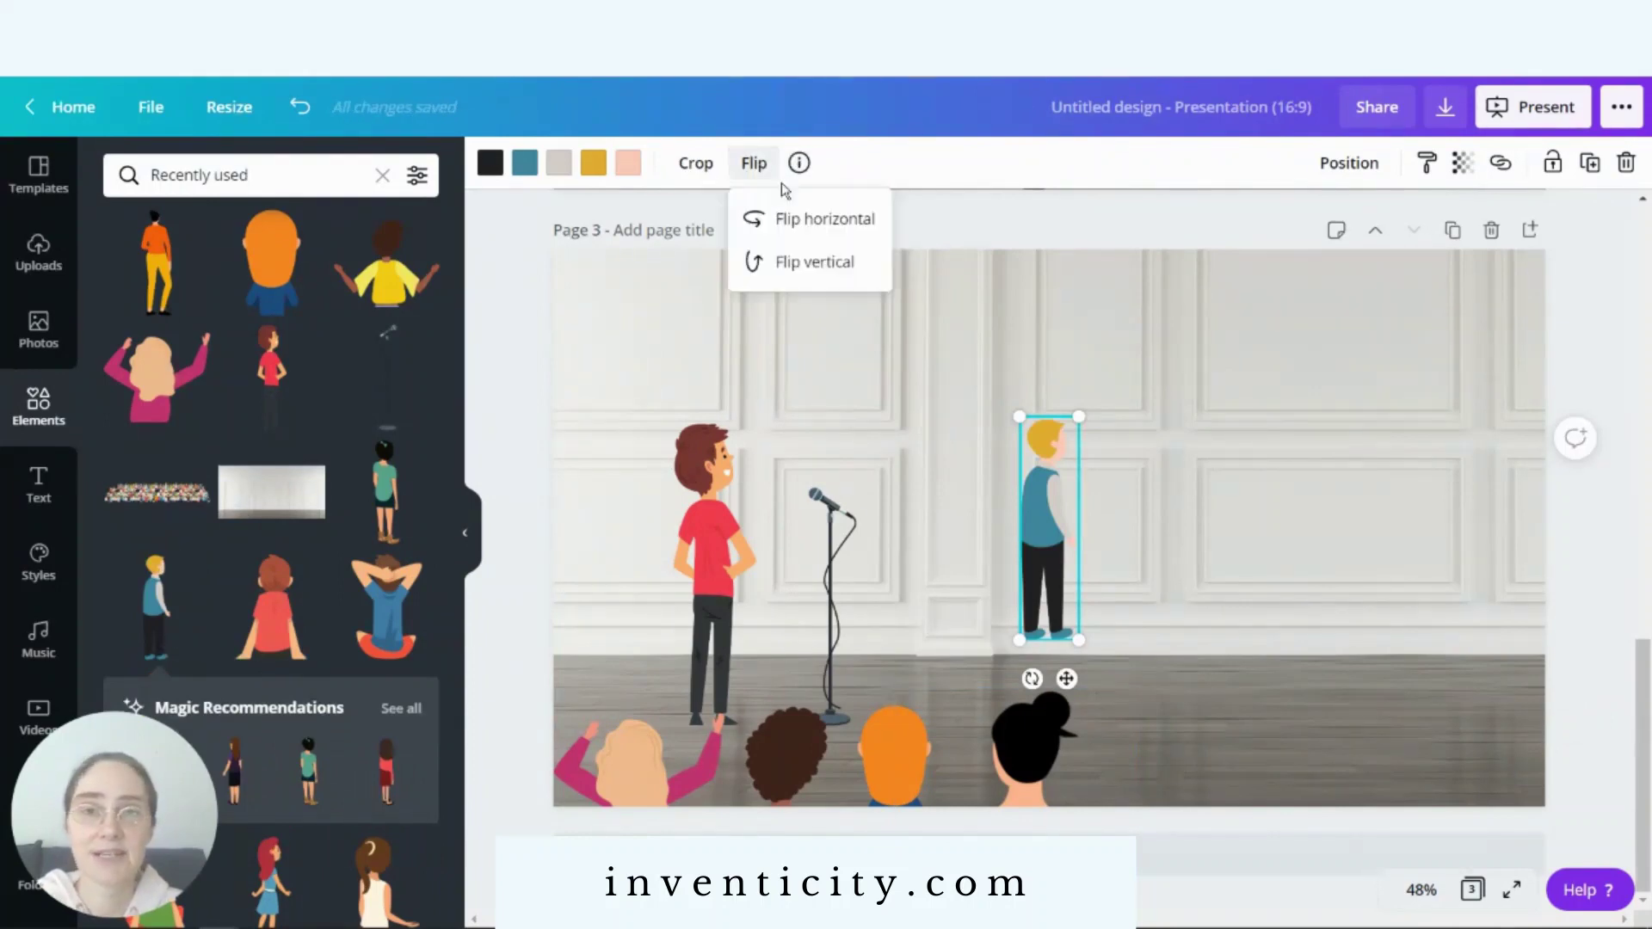
{"action": "left_click", "coordinate": [800, 219]}
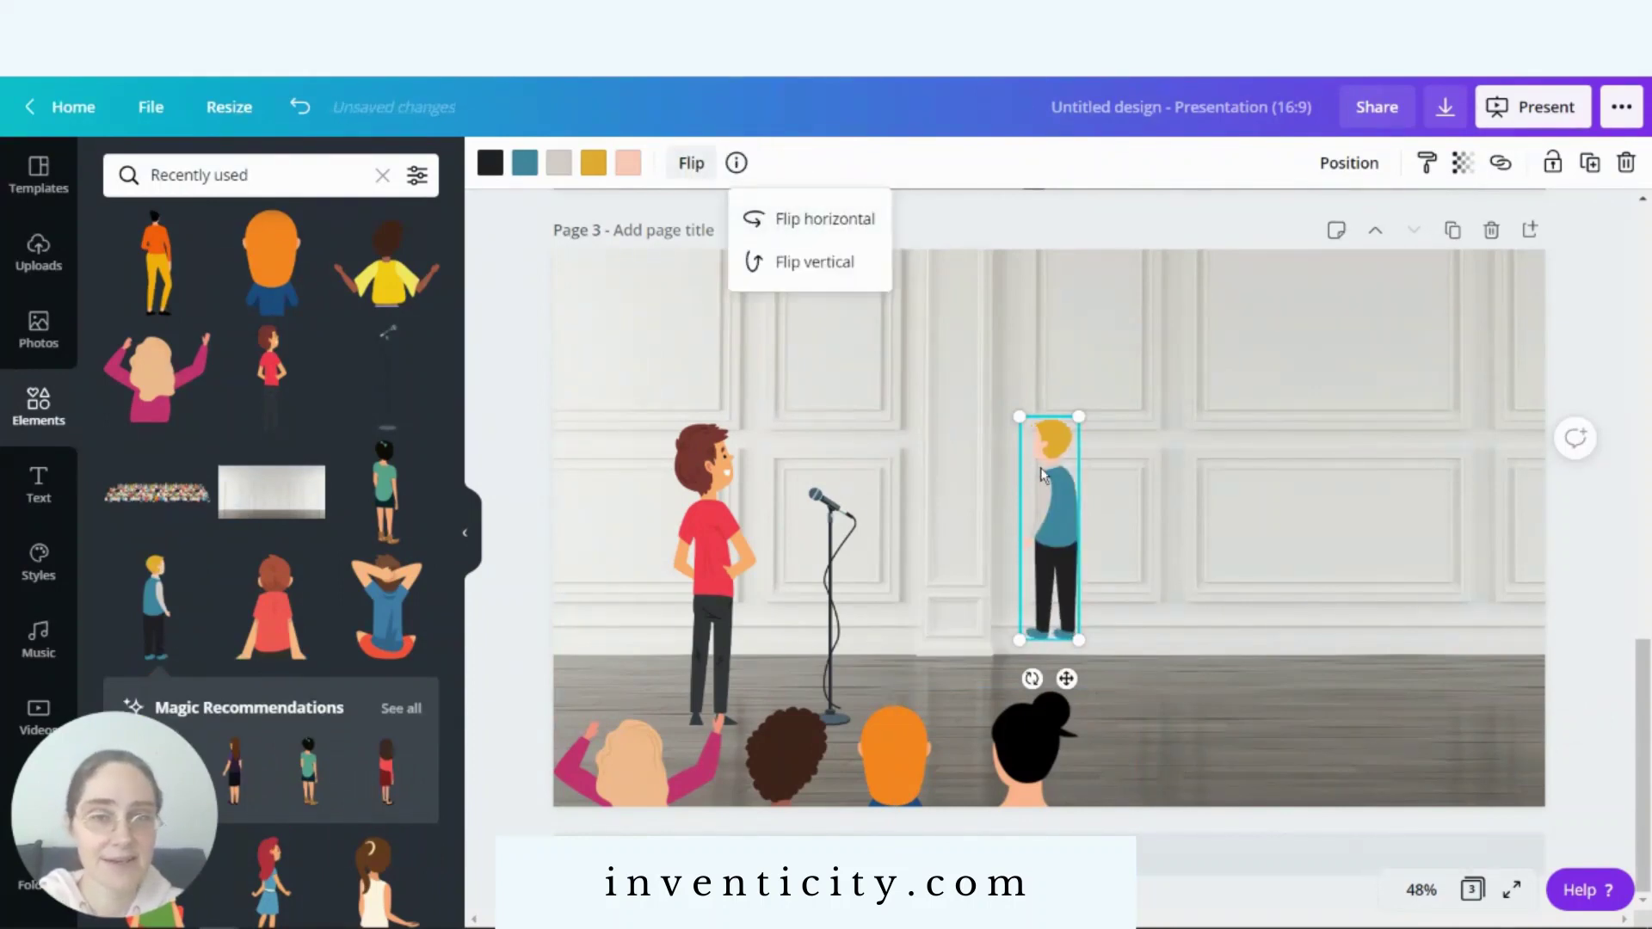
{"action": "left_click_drag", "start_coordinate": [1081, 414], "coordinate": [1278, 637]}
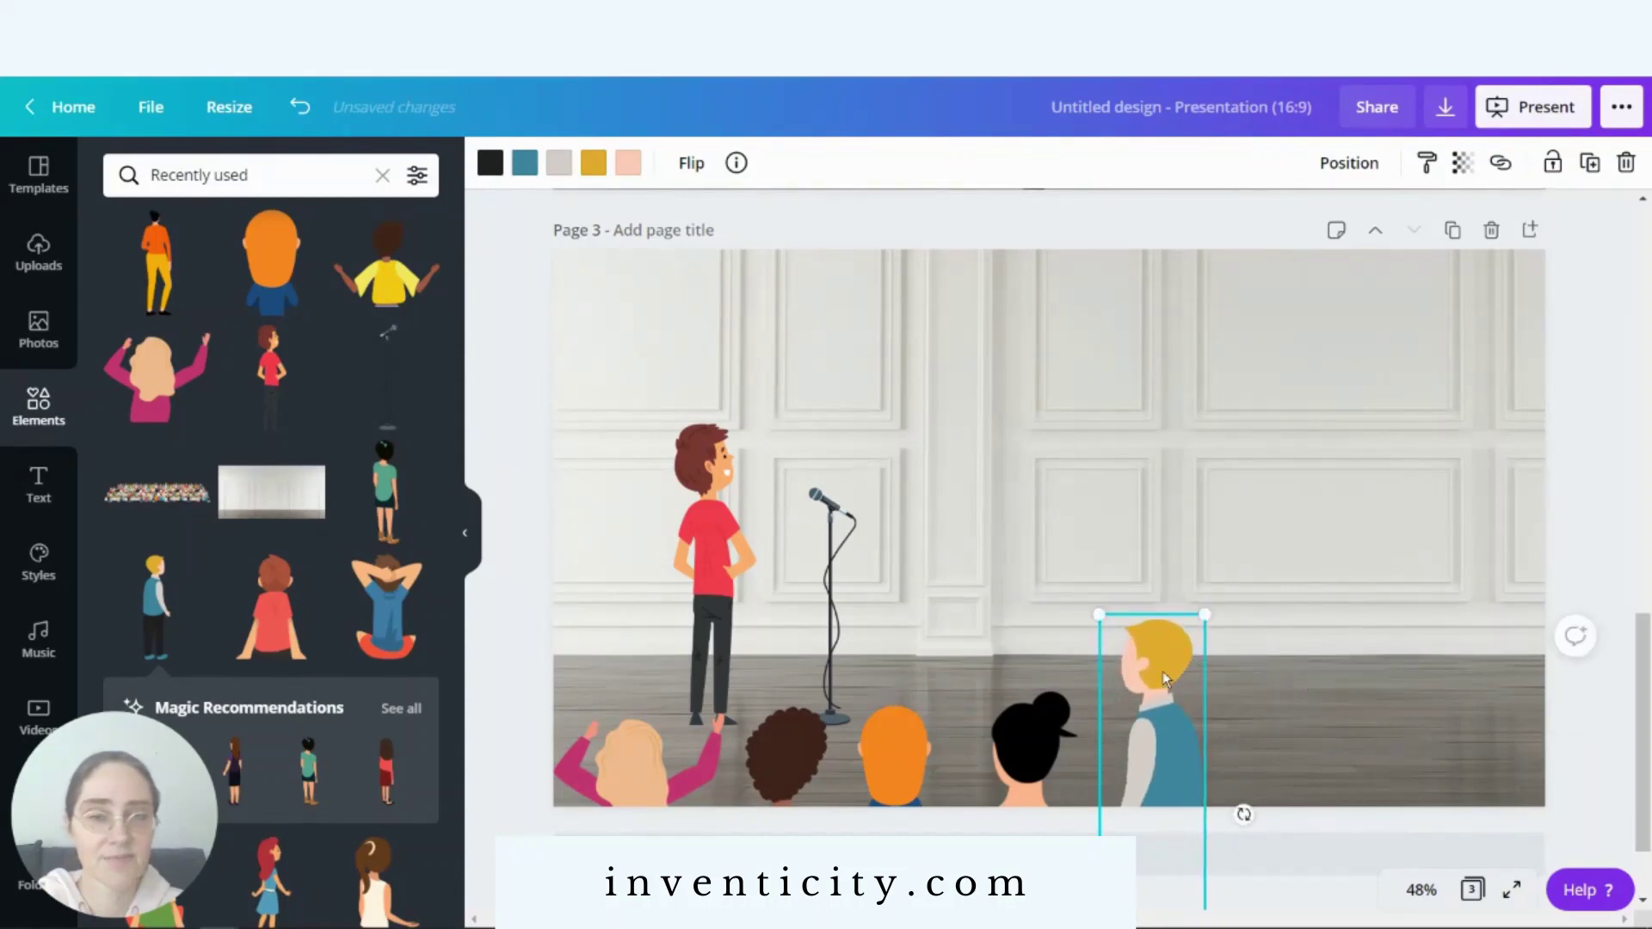
{"action": "left_click_drag", "start_coordinate": [1163, 716], "coordinate": [1175, 761]}
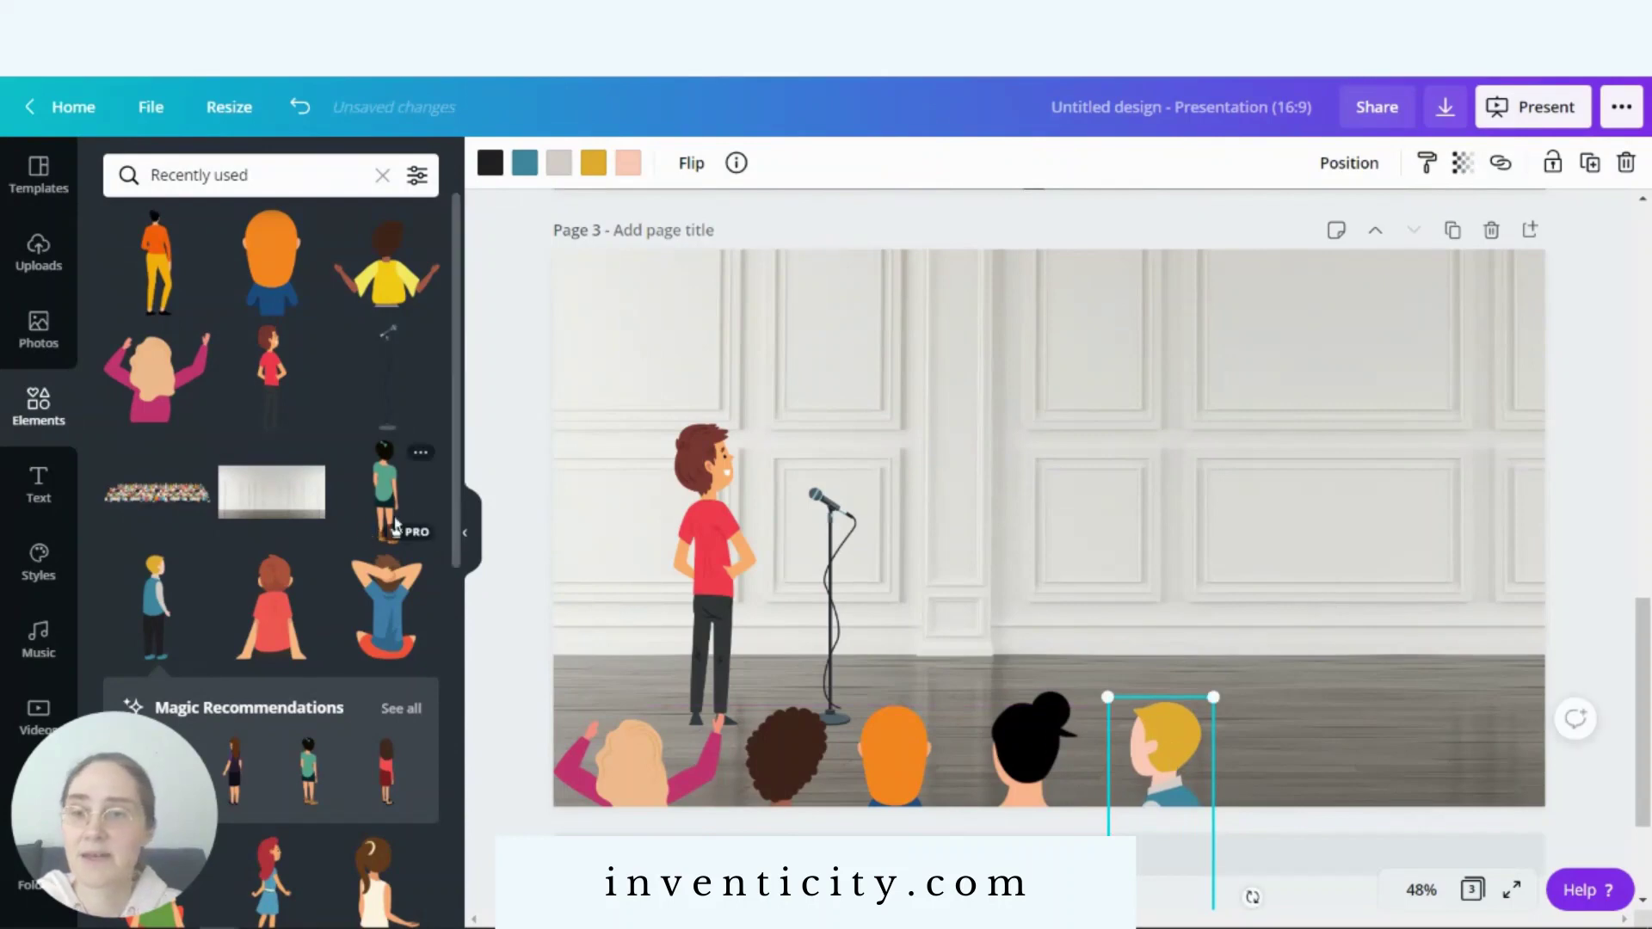
{"action": "left_click", "coordinate": [258, 606]}
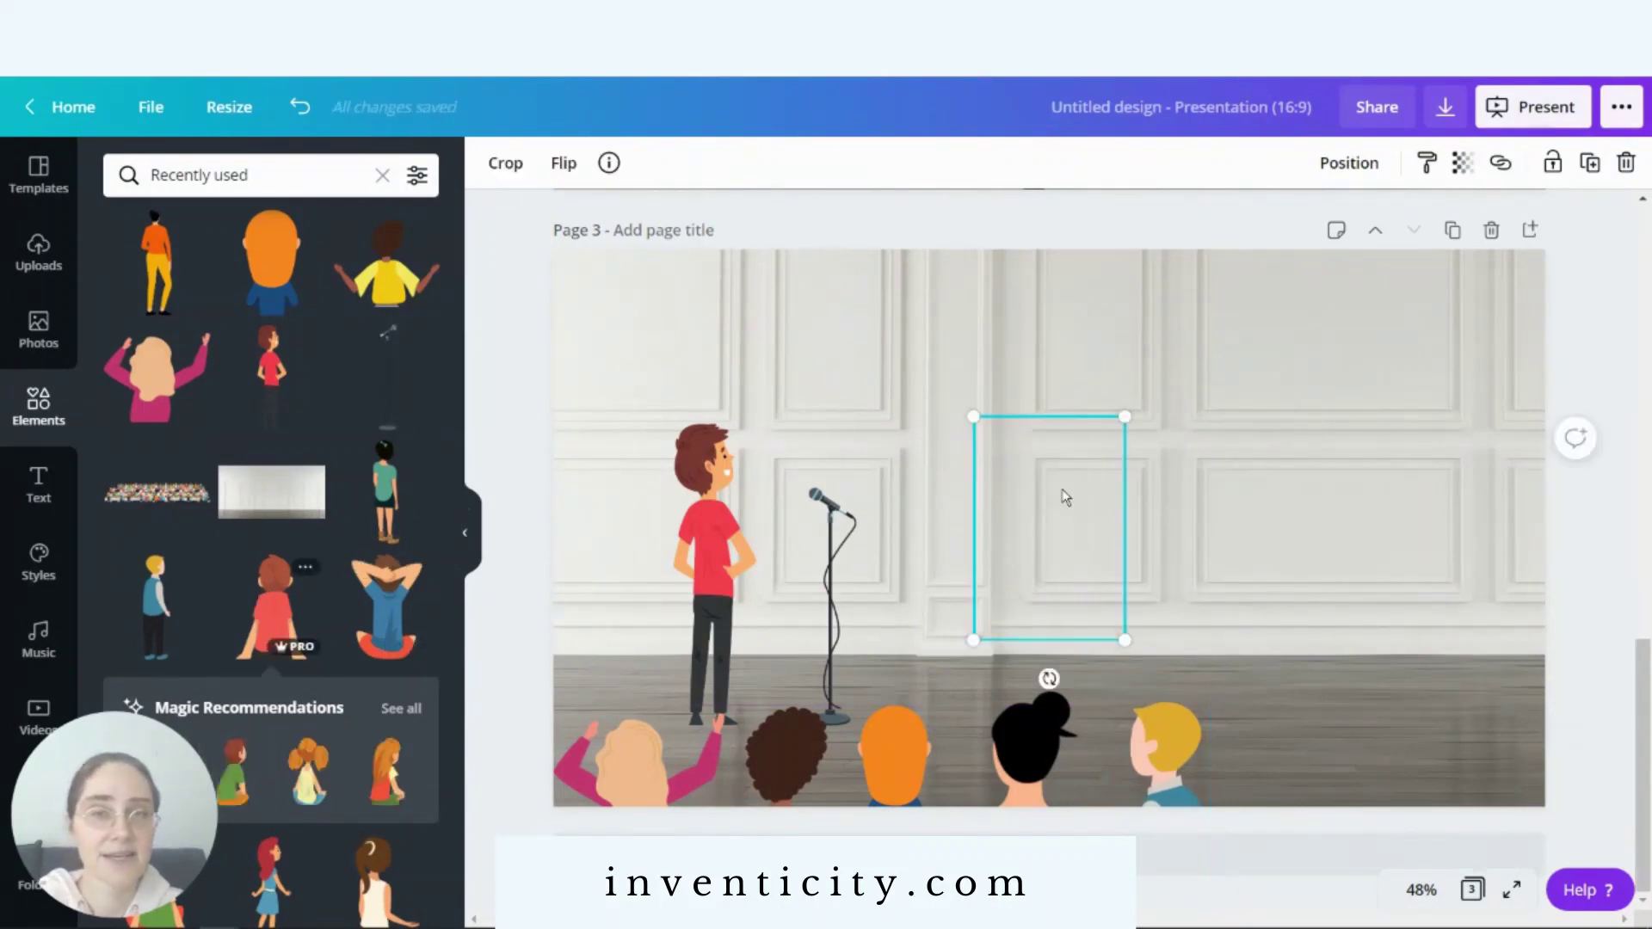
- Move the red-haired sitting child into the right side of the audience row
{"action": "left_click_drag", "start_coordinate": [1030, 529], "coordinate": [1278, 767]}
{"action": "left_click", "coordinate": [1329, 553]}
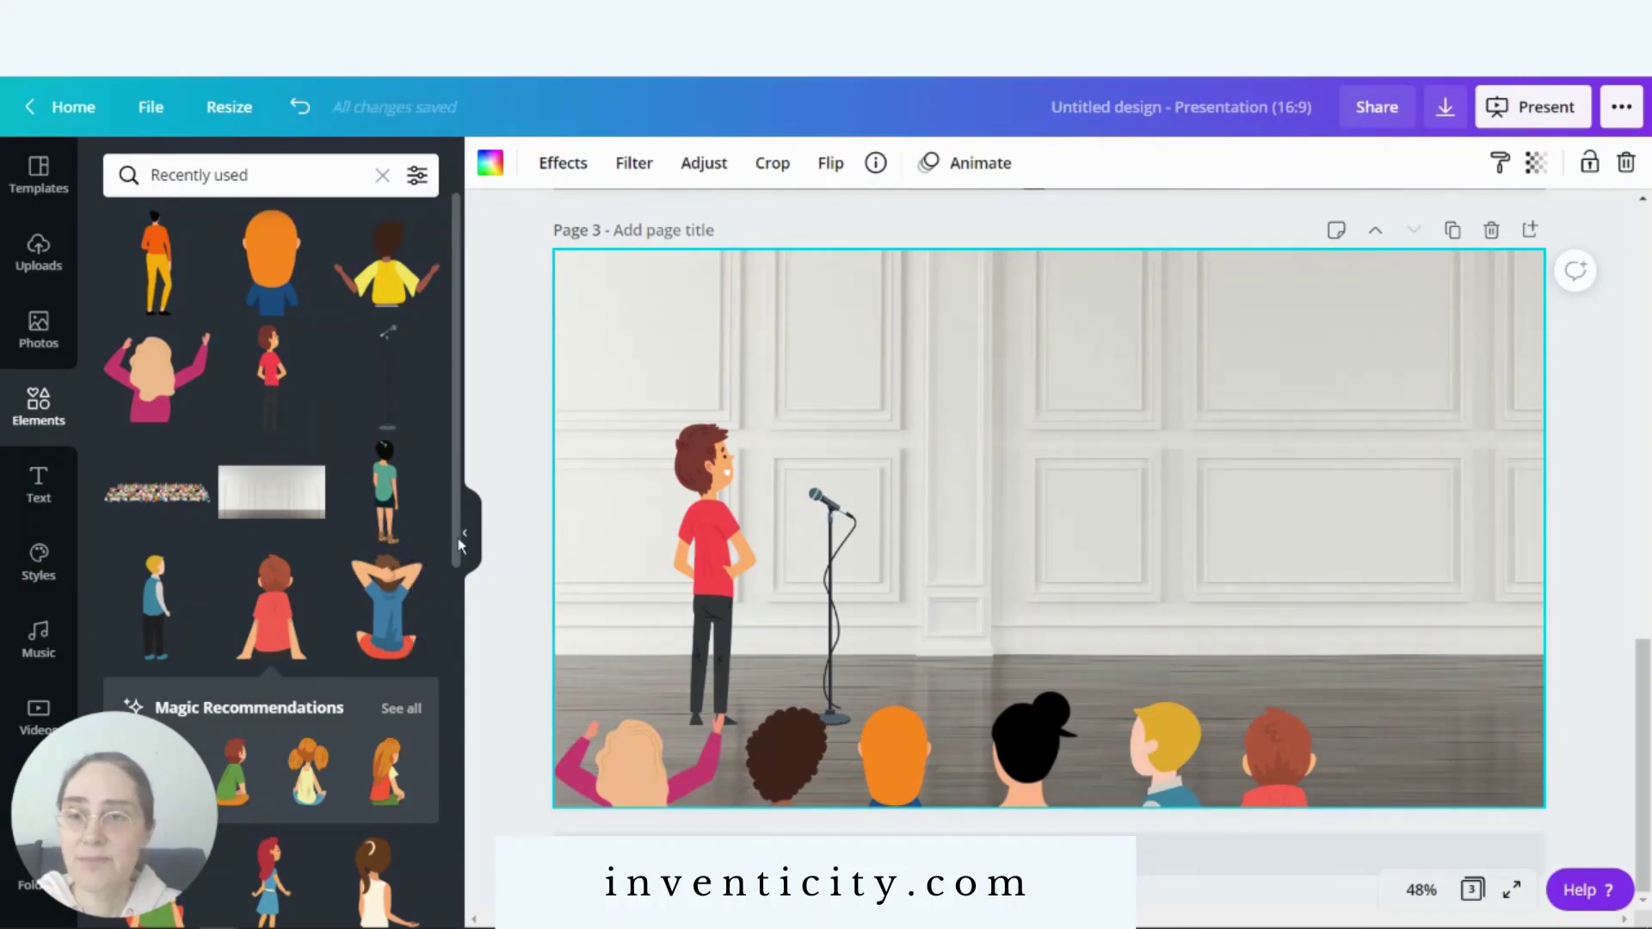
{"action": "left_click_drag", "start_coordinate": [458, 557], "coordinate": [436, 721]}
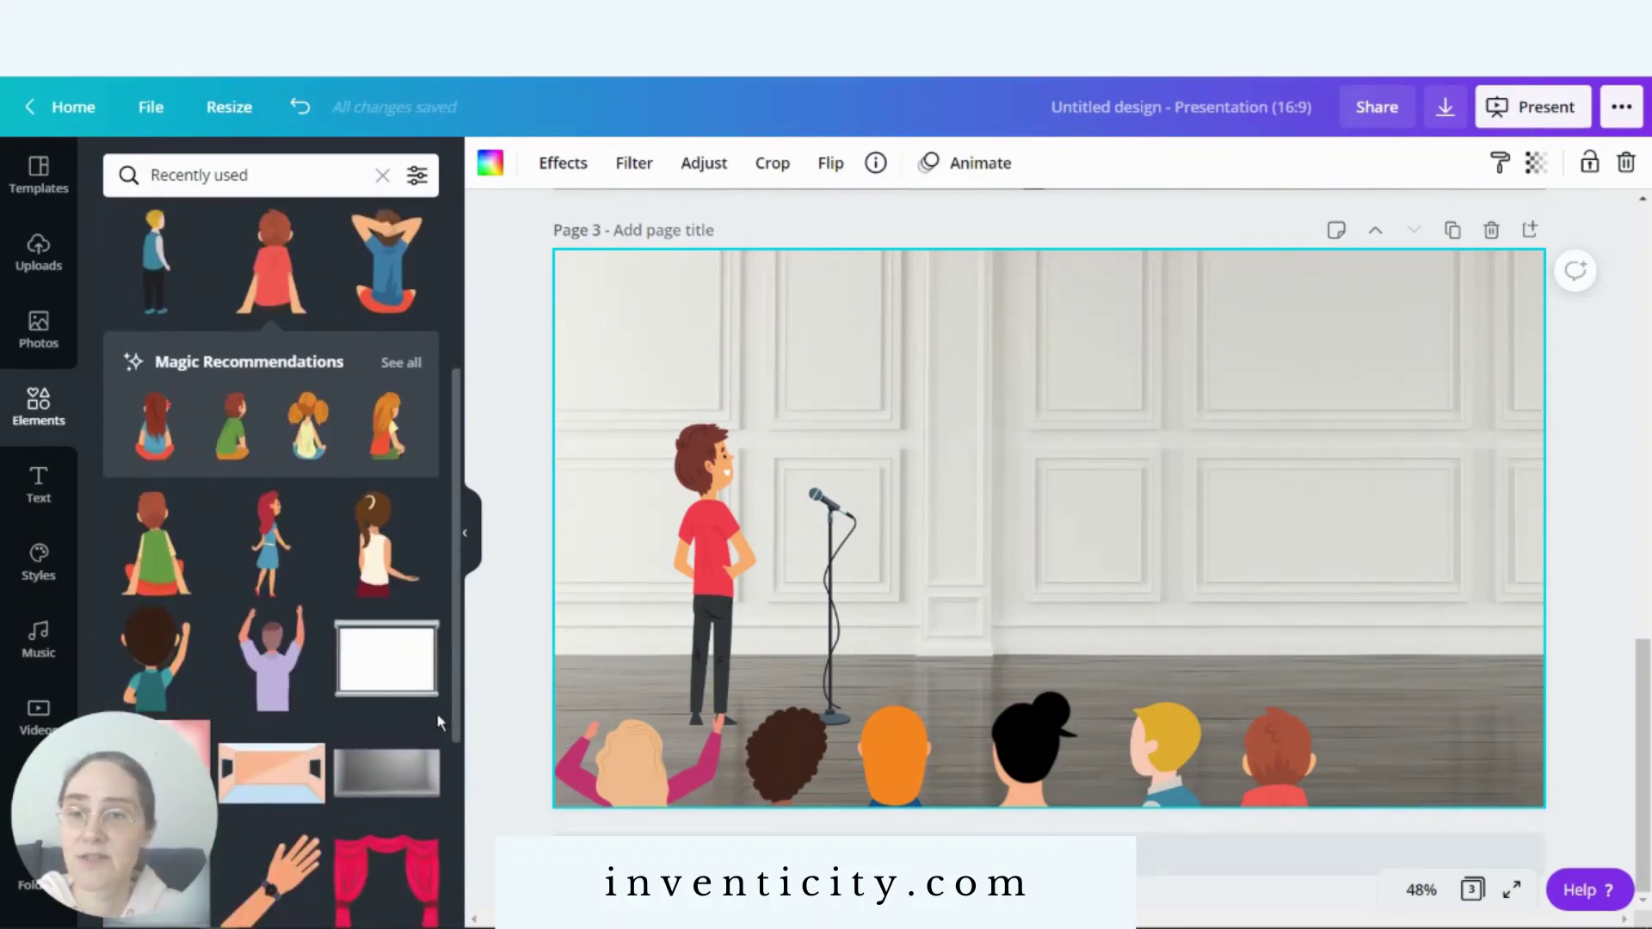
- Add the brown-ponytailed girl, mirror her horizontally, and place her at the bottom-right of the audience
{"action": "left_click", "coordinate": [381, 548]}
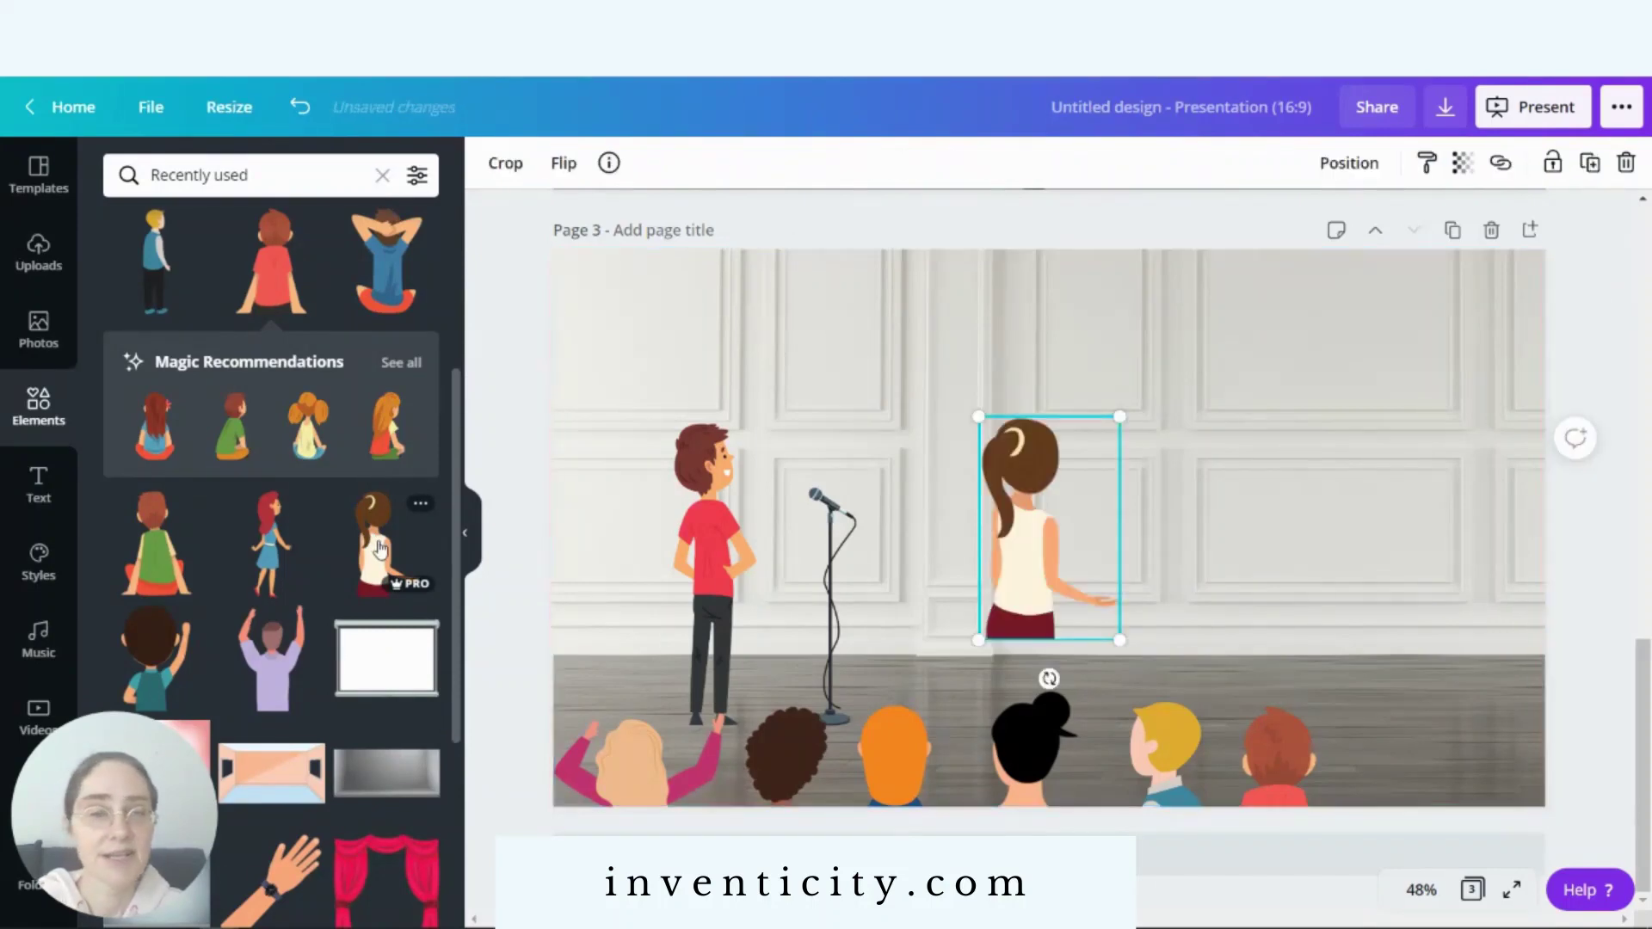
{"action": "left_click", "coordinate": [557, 167]}
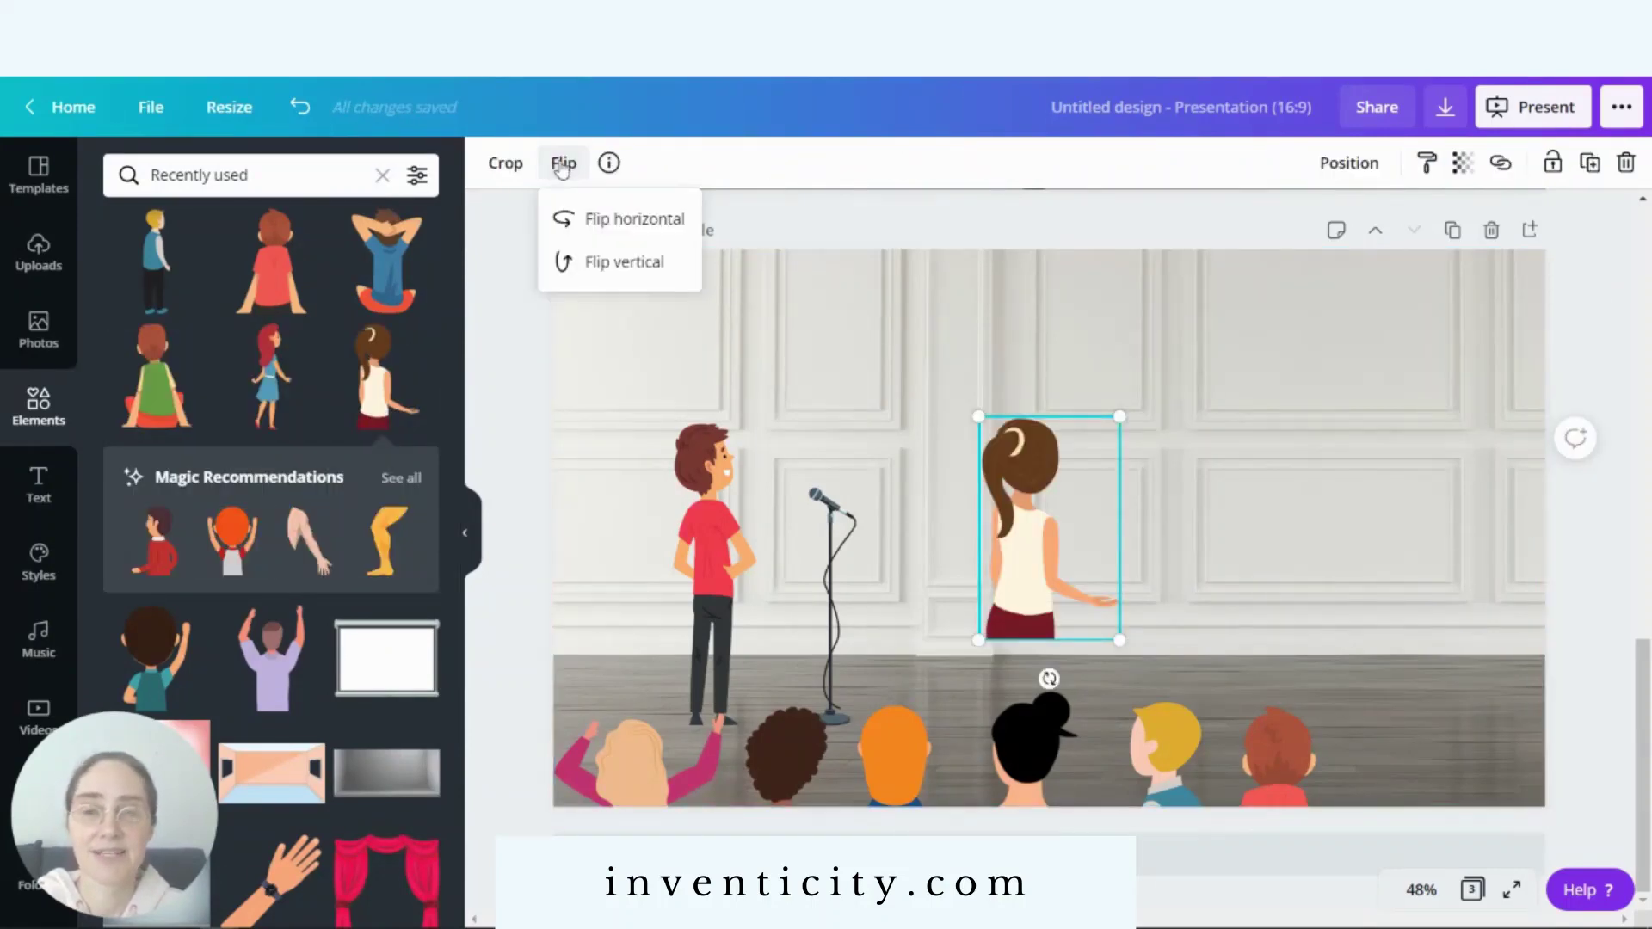
{"action": "left_click", "coordinate": [647, 225]}
{"action": "left_click_drag", "start_coordinate": [1049, 488], "coordinate": [1360, 768]}
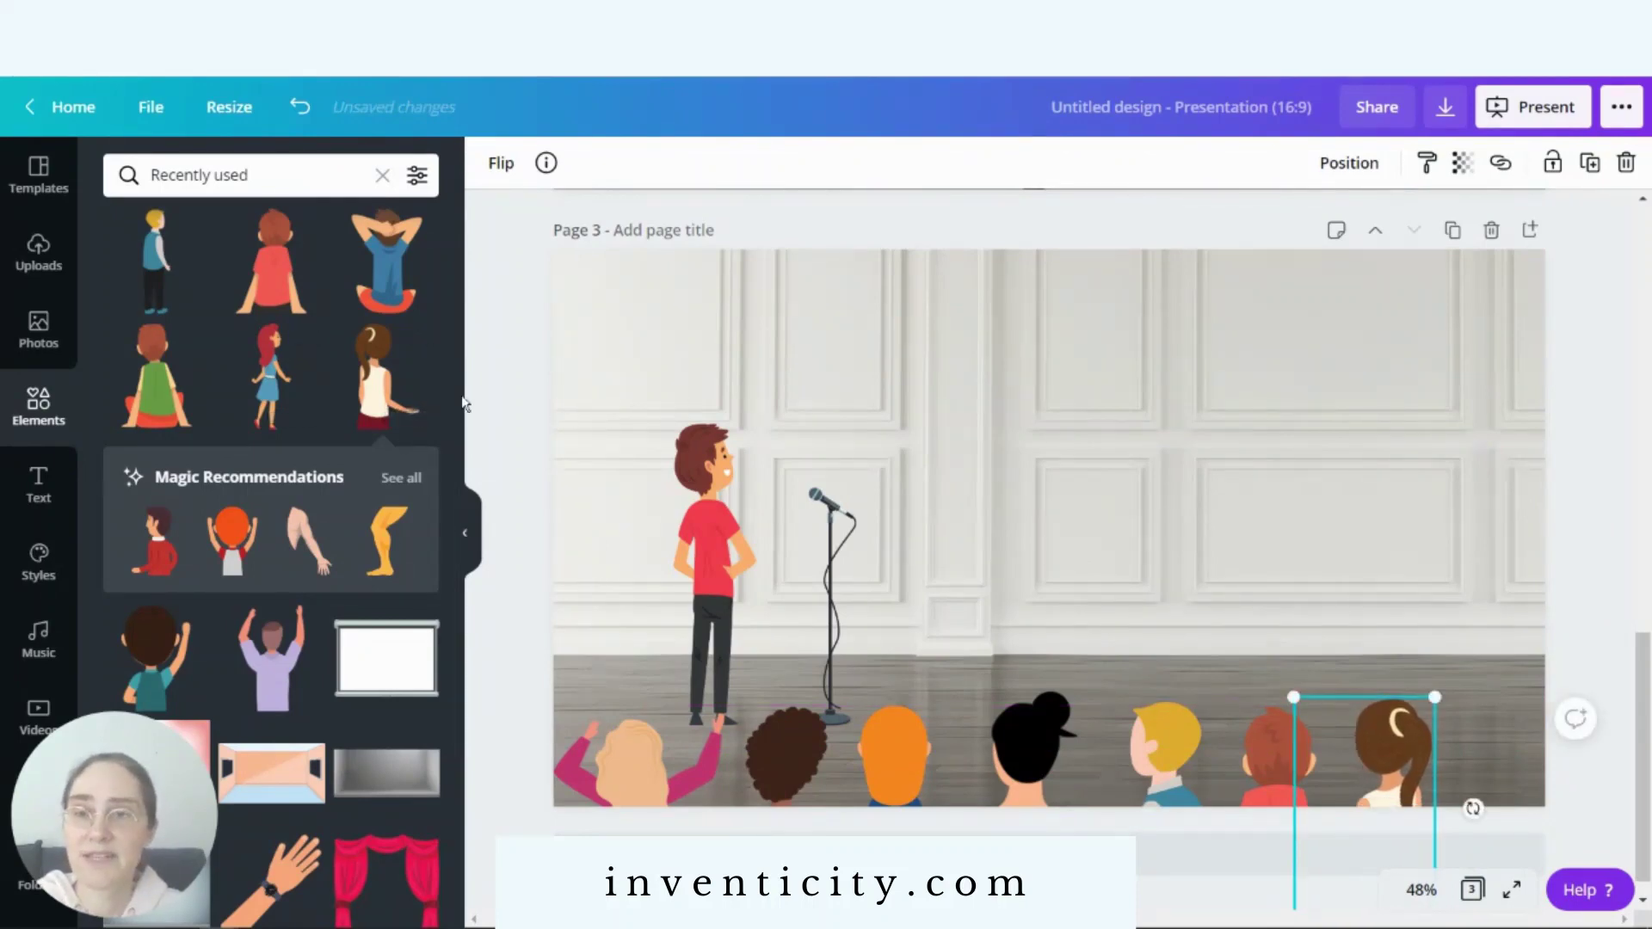
{"action": "scroll", "coordinate": [456, 395], "scroll_direction": "down", "scroll_amount": 3}
{"action": "scroll", "coordinate": [452, 562], "scroll_direction": "up", "scroll_amount": 5}
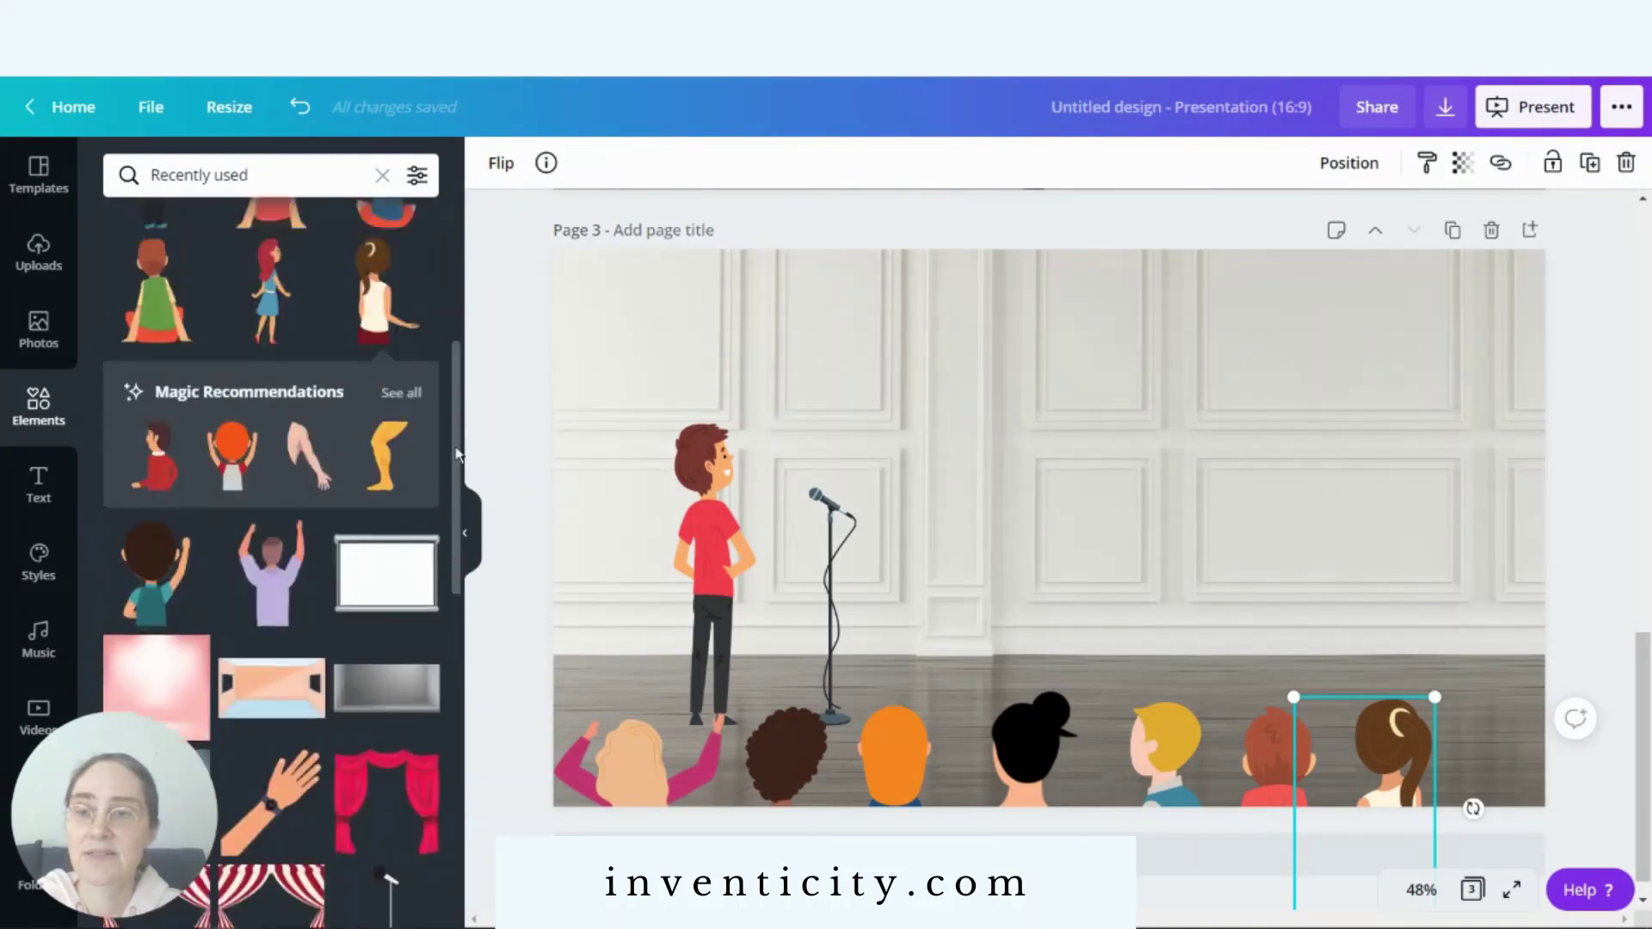
{"action": "scroll", "coordinate": [451, 345], "scroll_direction": "up", "scroll_amount": 2}
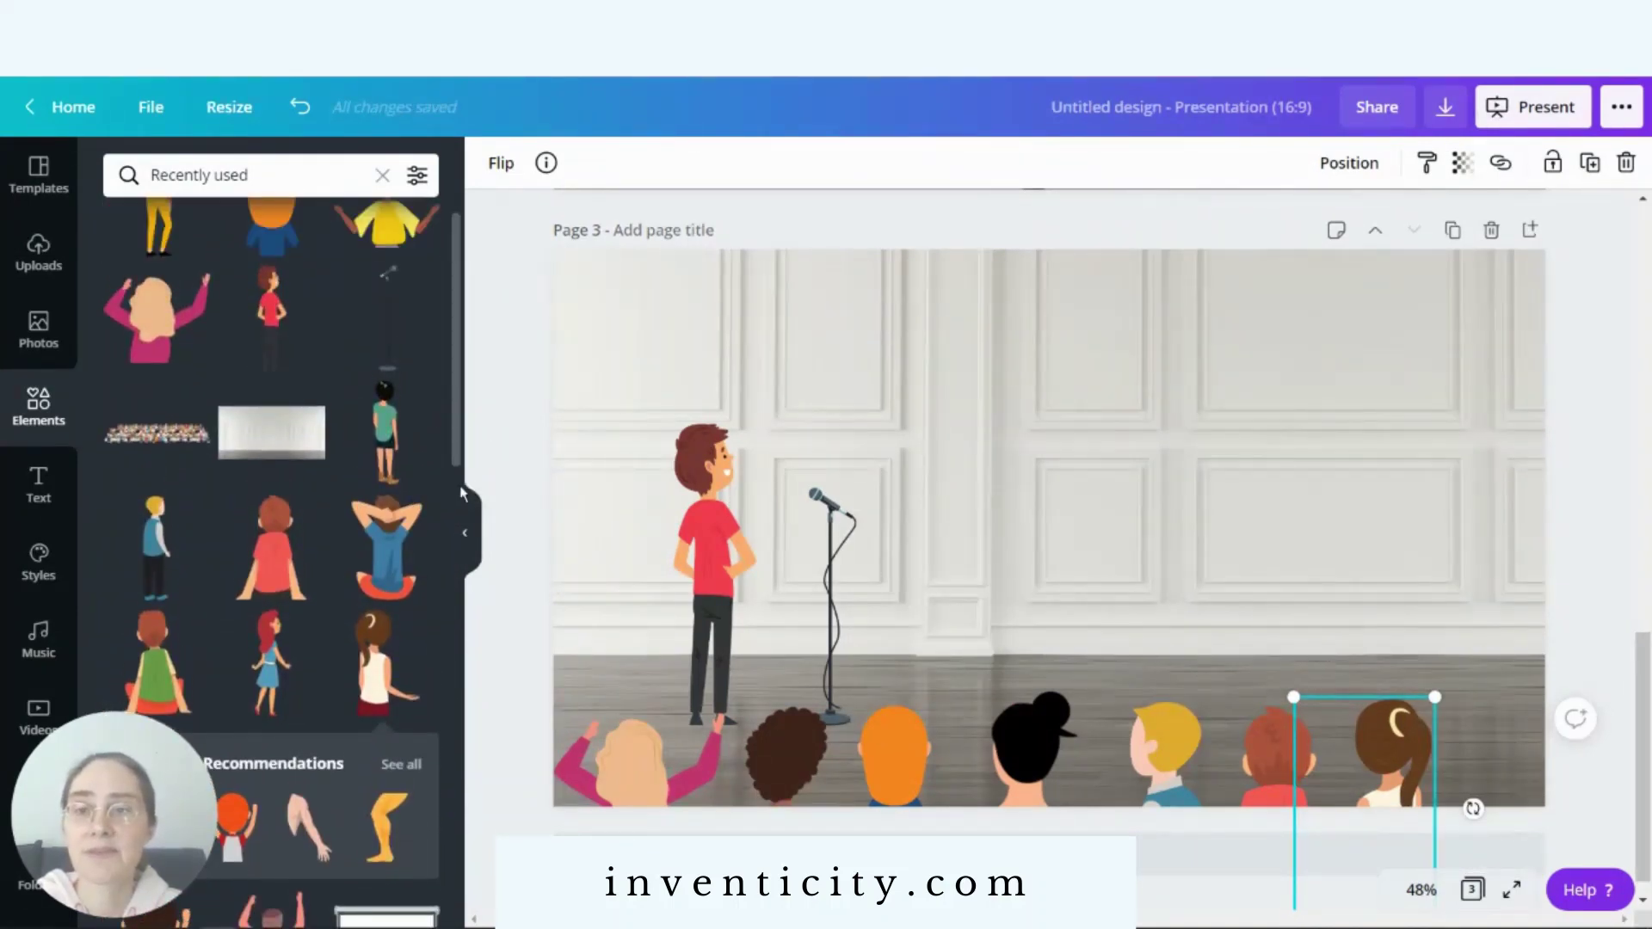
{"action": "scroll", "coordinate": [456, 379], "scroll_direction": "up", "scroll_amount": 1}
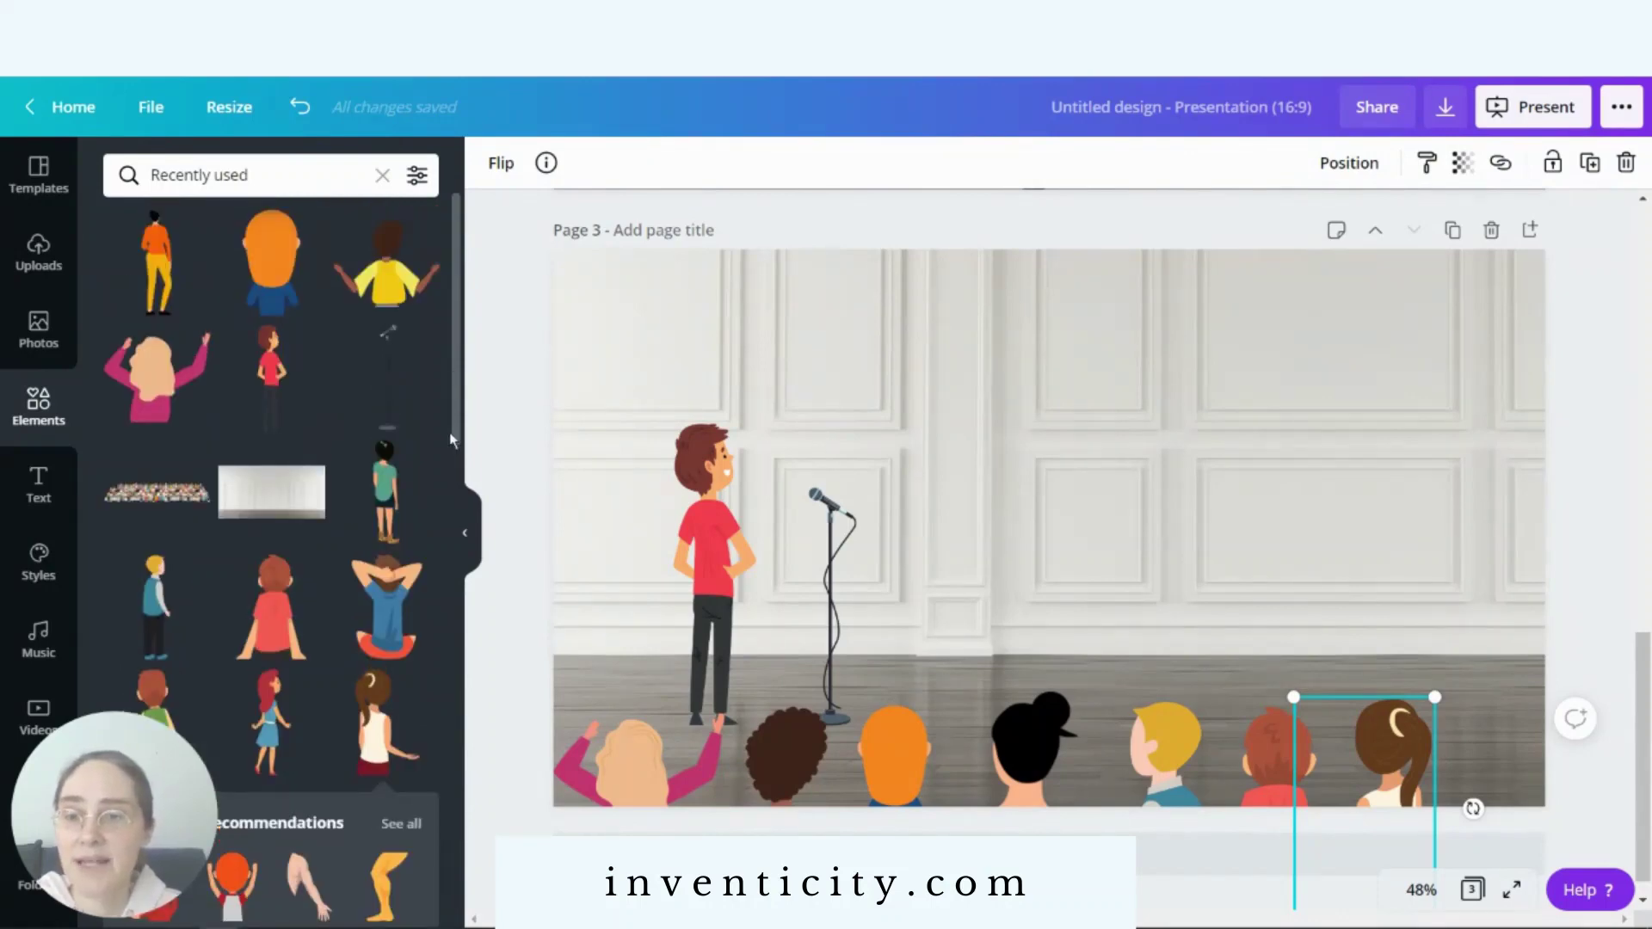
{"action": "scroll", "coordinate": [451, 456], "scroll_direction": "down", "scroll_amount": 2}
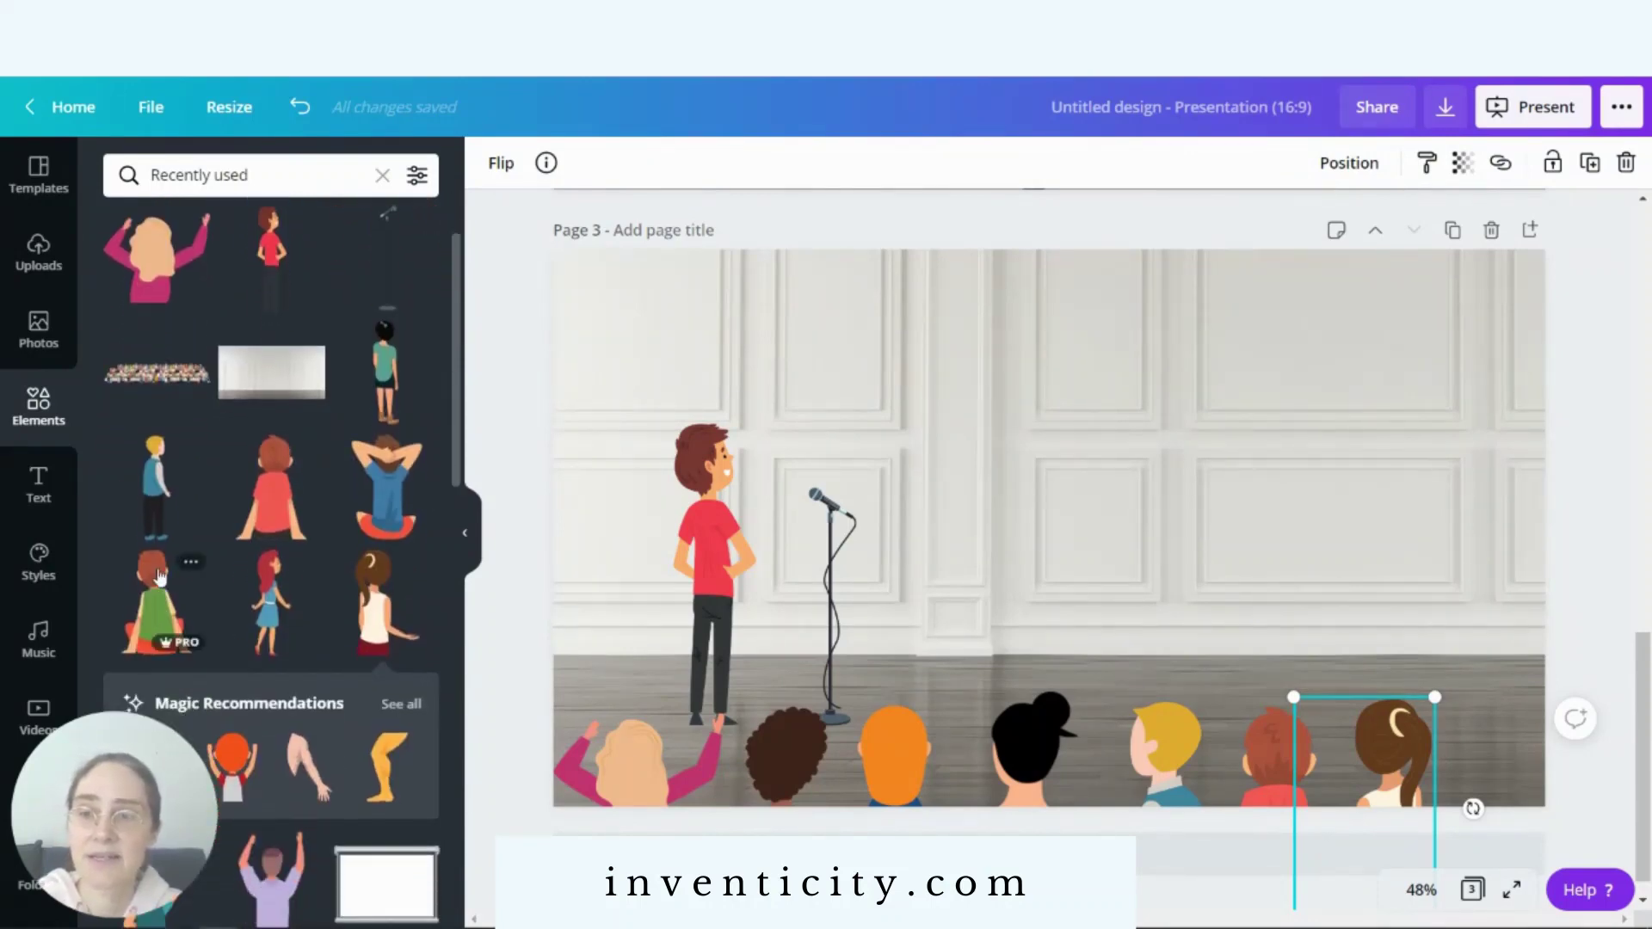
- Add the red-haired girl in blue mirrored to face left, enlarged in the bottom-right corner
{"action": "left_click", "coordinate": [266, 590]}
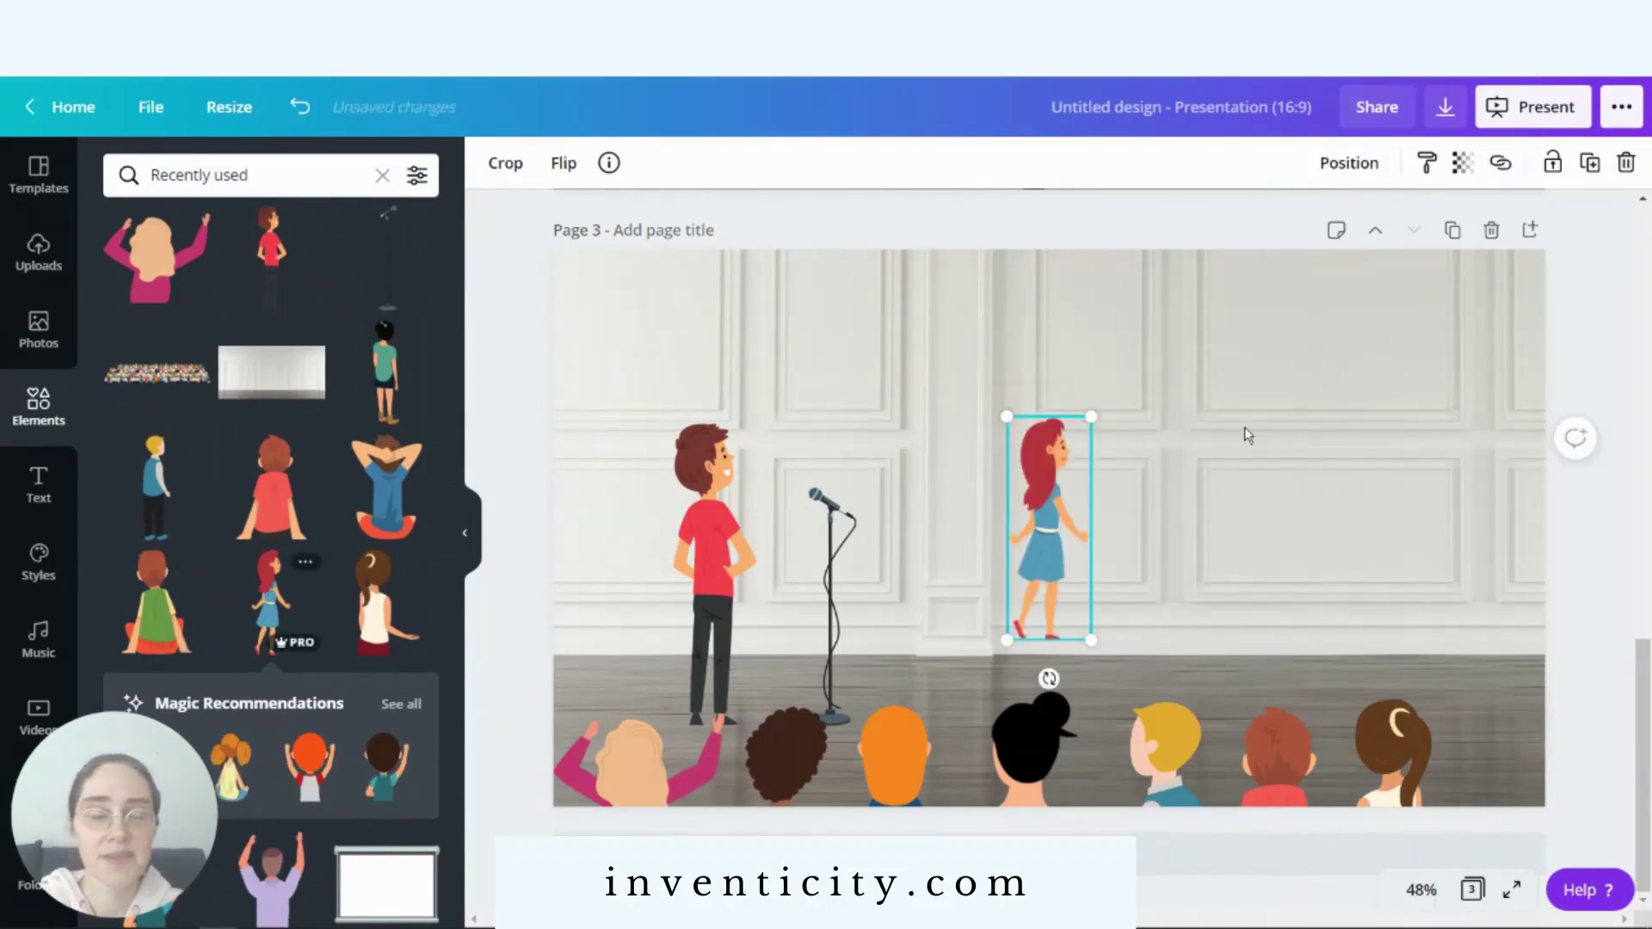
{"action": "left_click", "coordinate": [568, 164]}
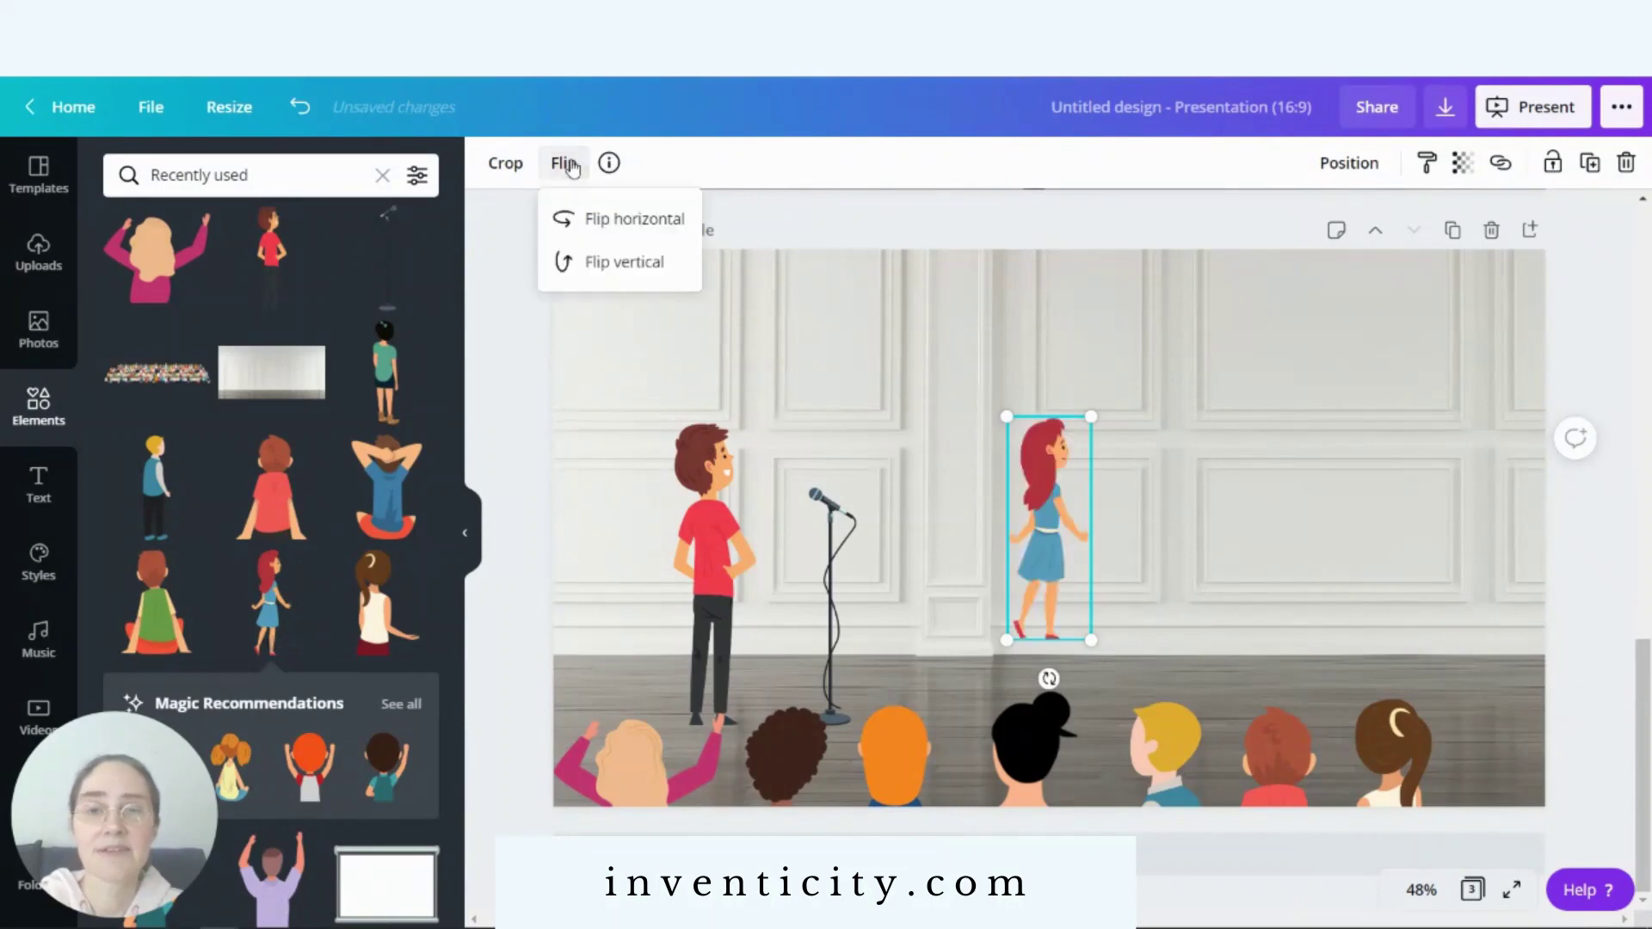
{"action": "left_click", "coordinate": [595, 217]}
{"action": "left_click_drag", "start_coordinate": [1046, 484], "coordinate": [1309, 549]}
{"action": "left_click_drag", "start_coordinate": [1554, 725], "coordinate": [1486, 715]}
{"action": "left_click_drag", "start_coordinate": [1446, 650], "coordinate": [1359, 592]}
{"action": "left_click_drag", "start_coordinate": [1474, 669], "coordinate": [1505, 781]}
{"action": "left_click", "coordinate": [871, 249]}
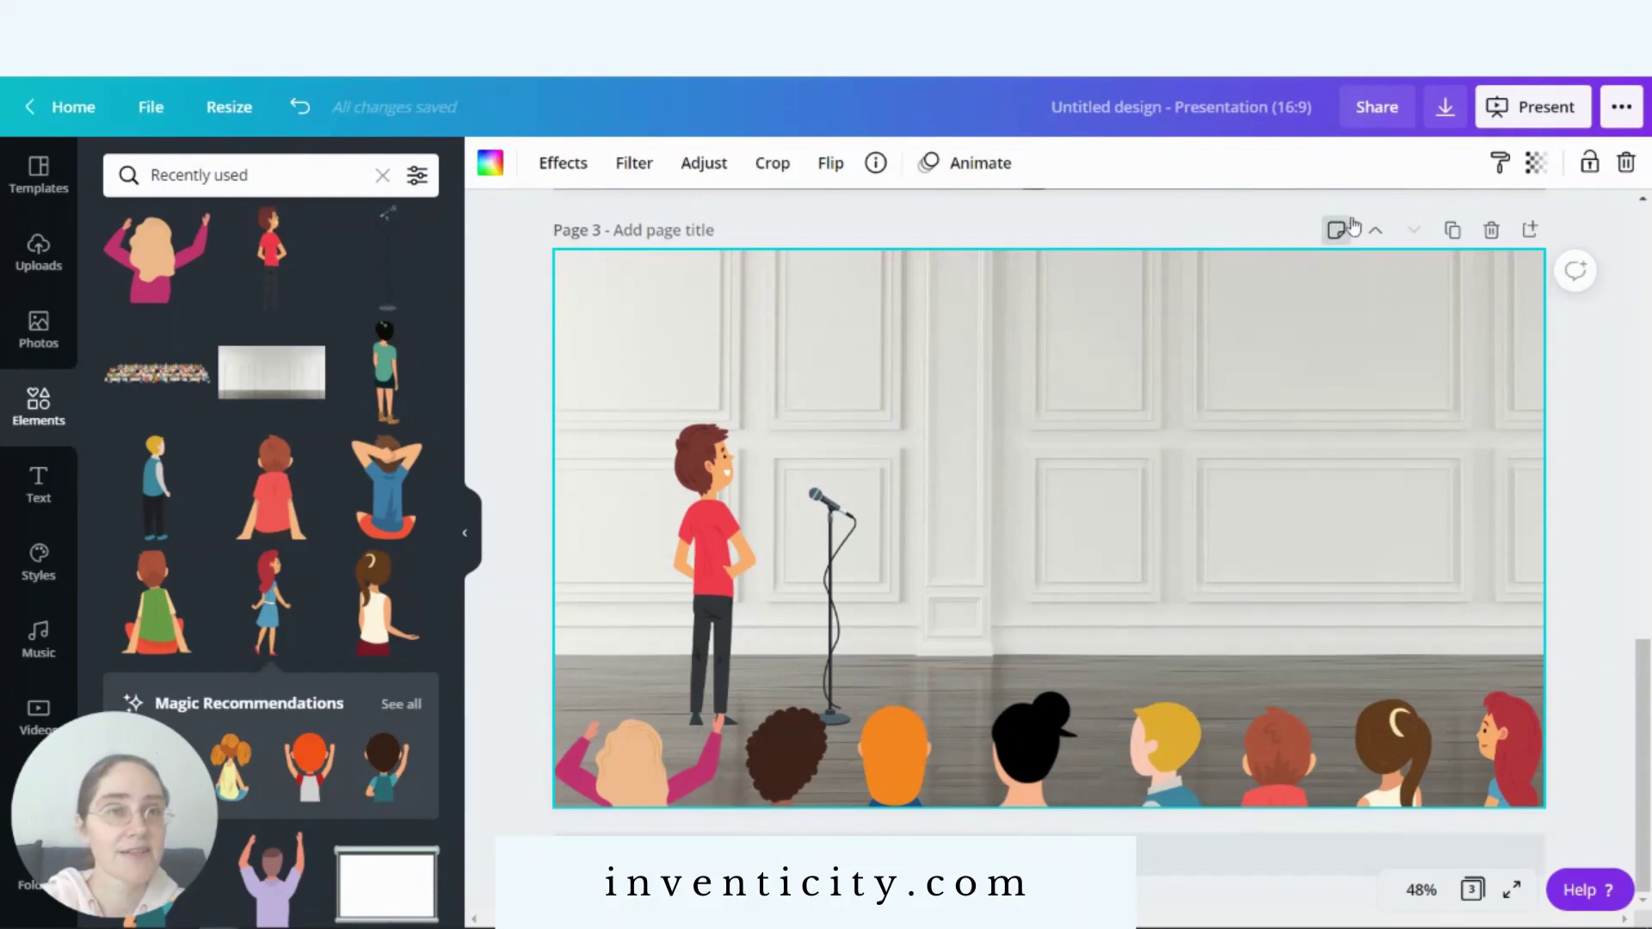
- Duplicate the stage slide as page 4 and add the projector screen
{"action": "left_click", "coordinate": [1452, 229]}
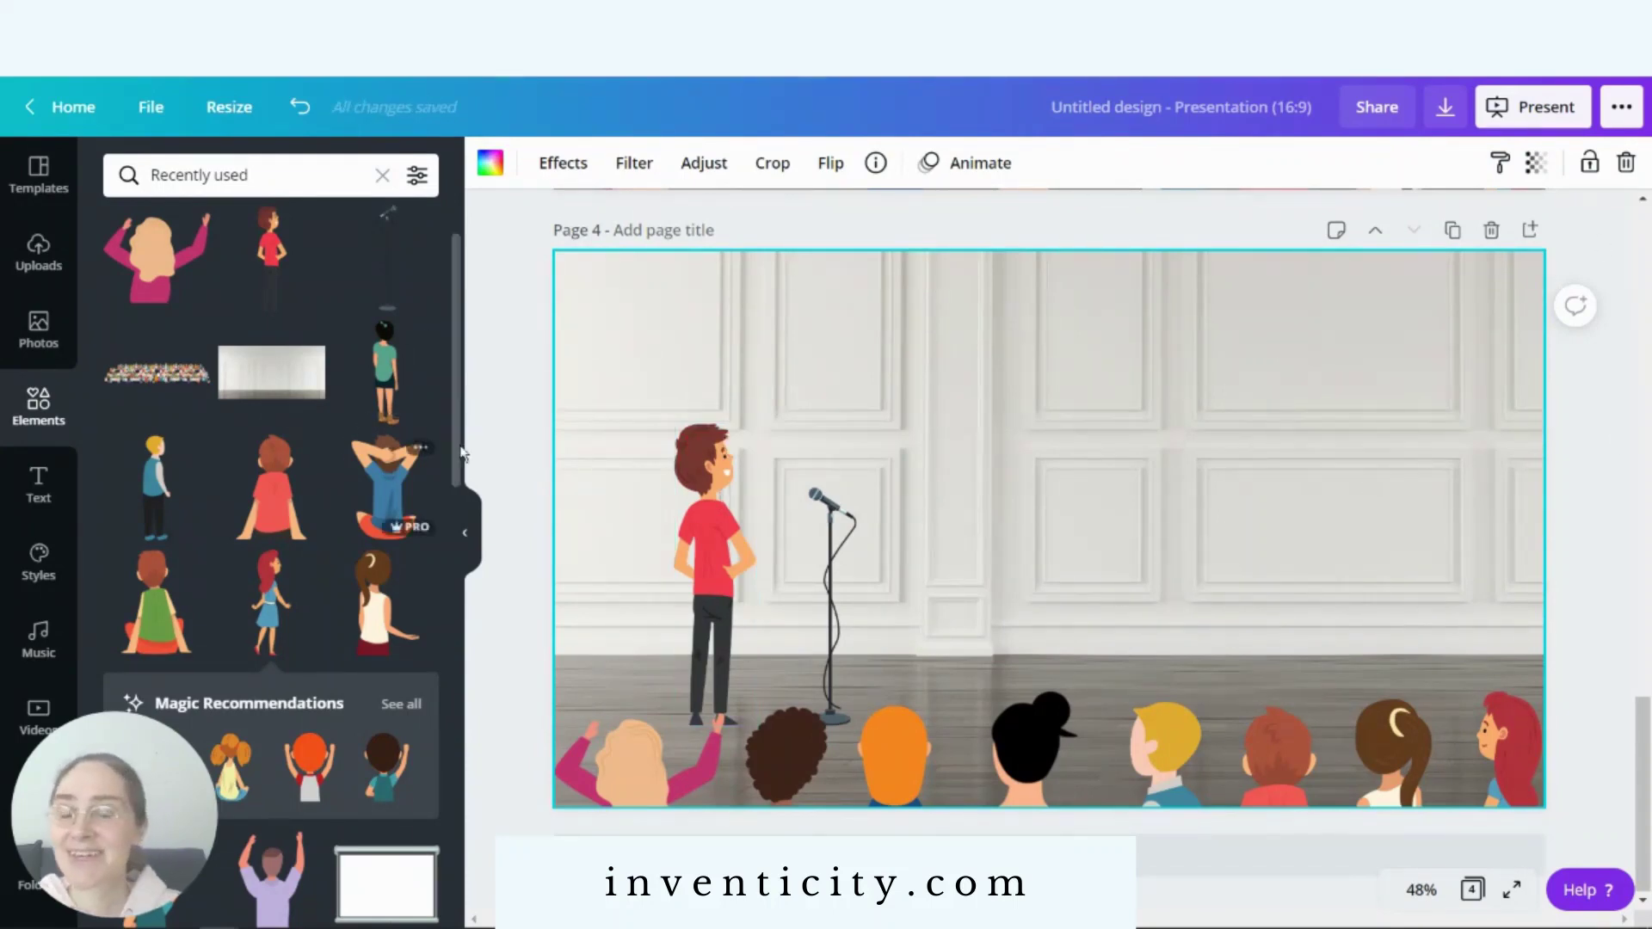
{"action": "left_click_drag", "start_coordinate": [454, 344], "coordinate": [451, 408]}
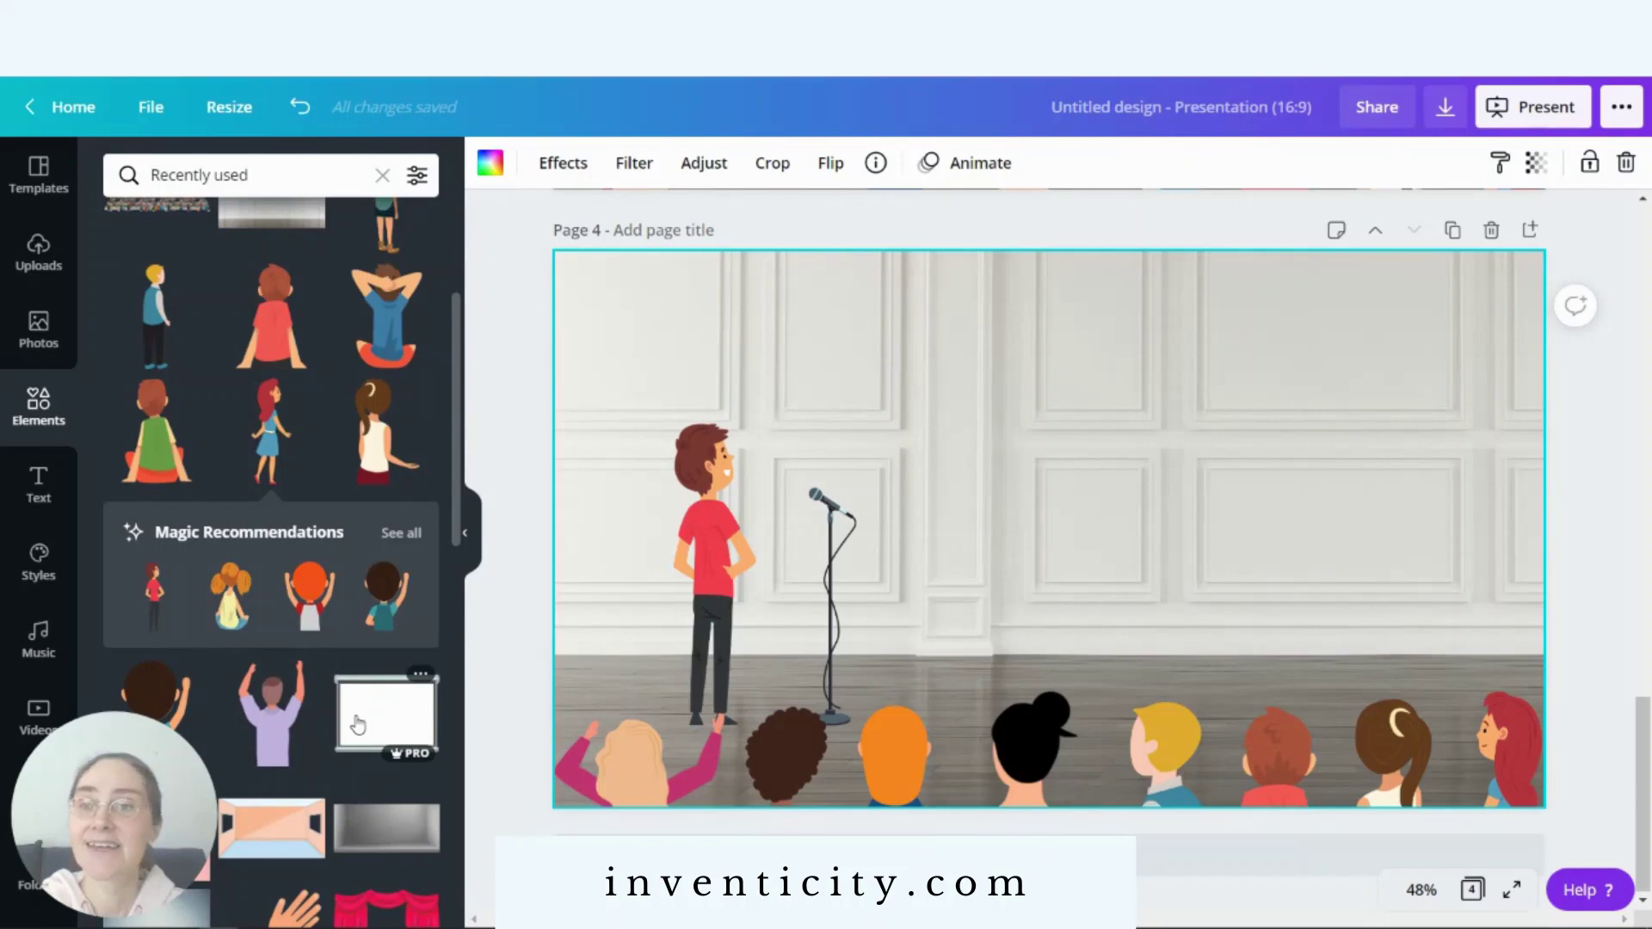
{"action": "left_click", "coordinate": [357, 723]}
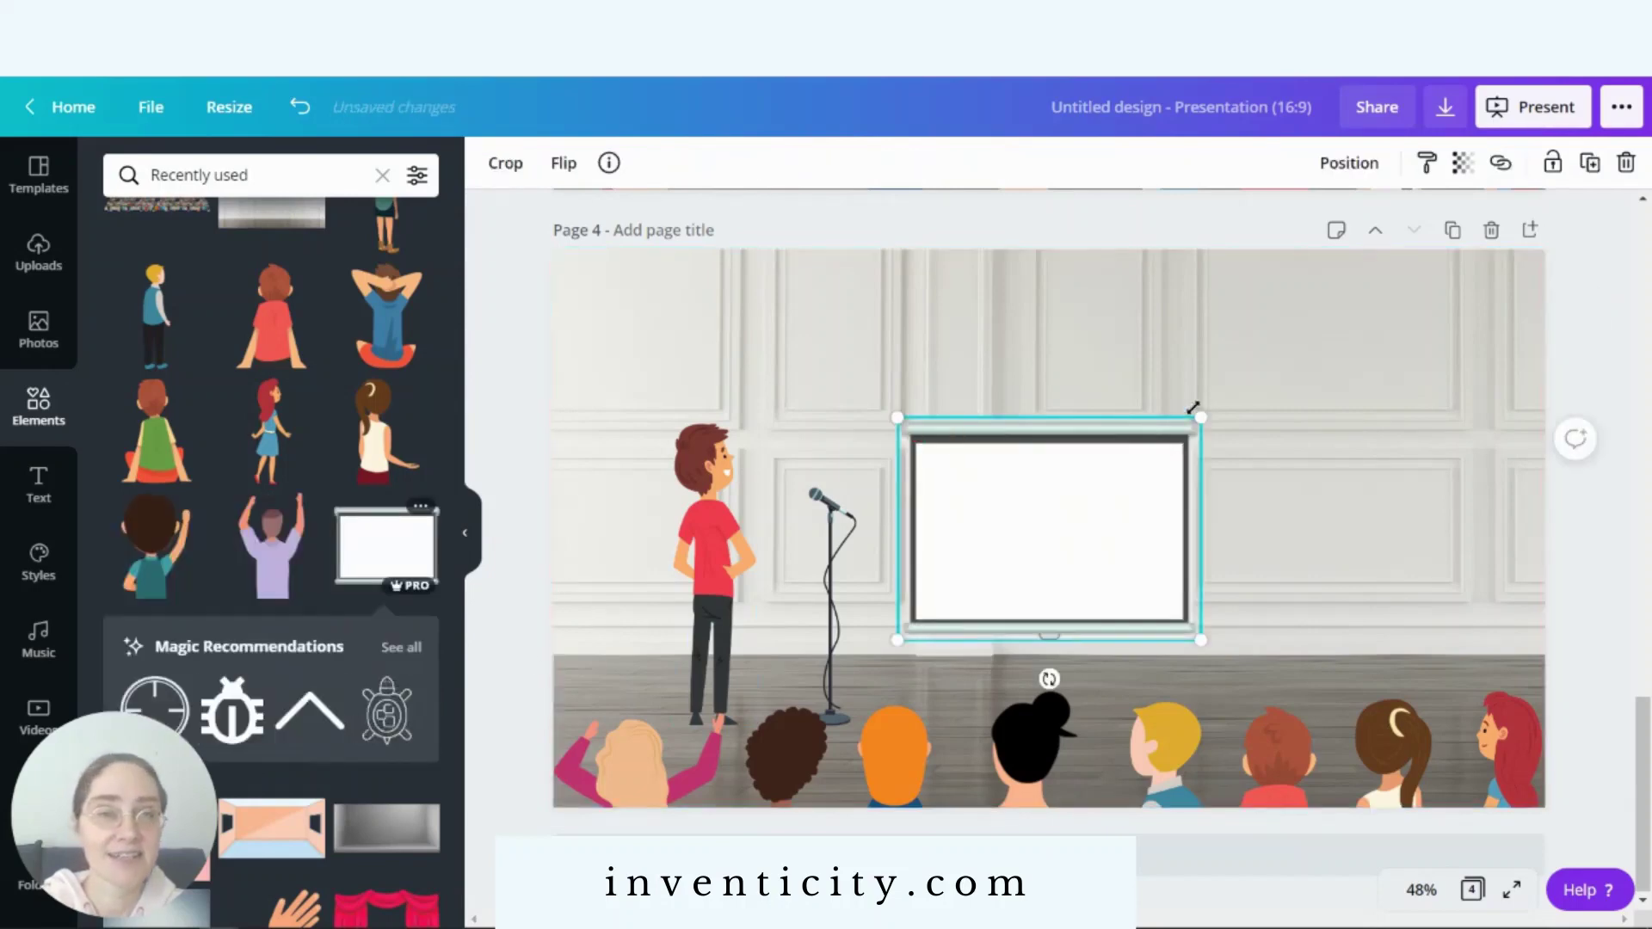
- Enlarge the projector screen, move it up above the stage, and duplicate the page as page 5
{"action": "left_click_drag", "start_coordinate": [1203, 416], "coordinate": [1390, 271]}
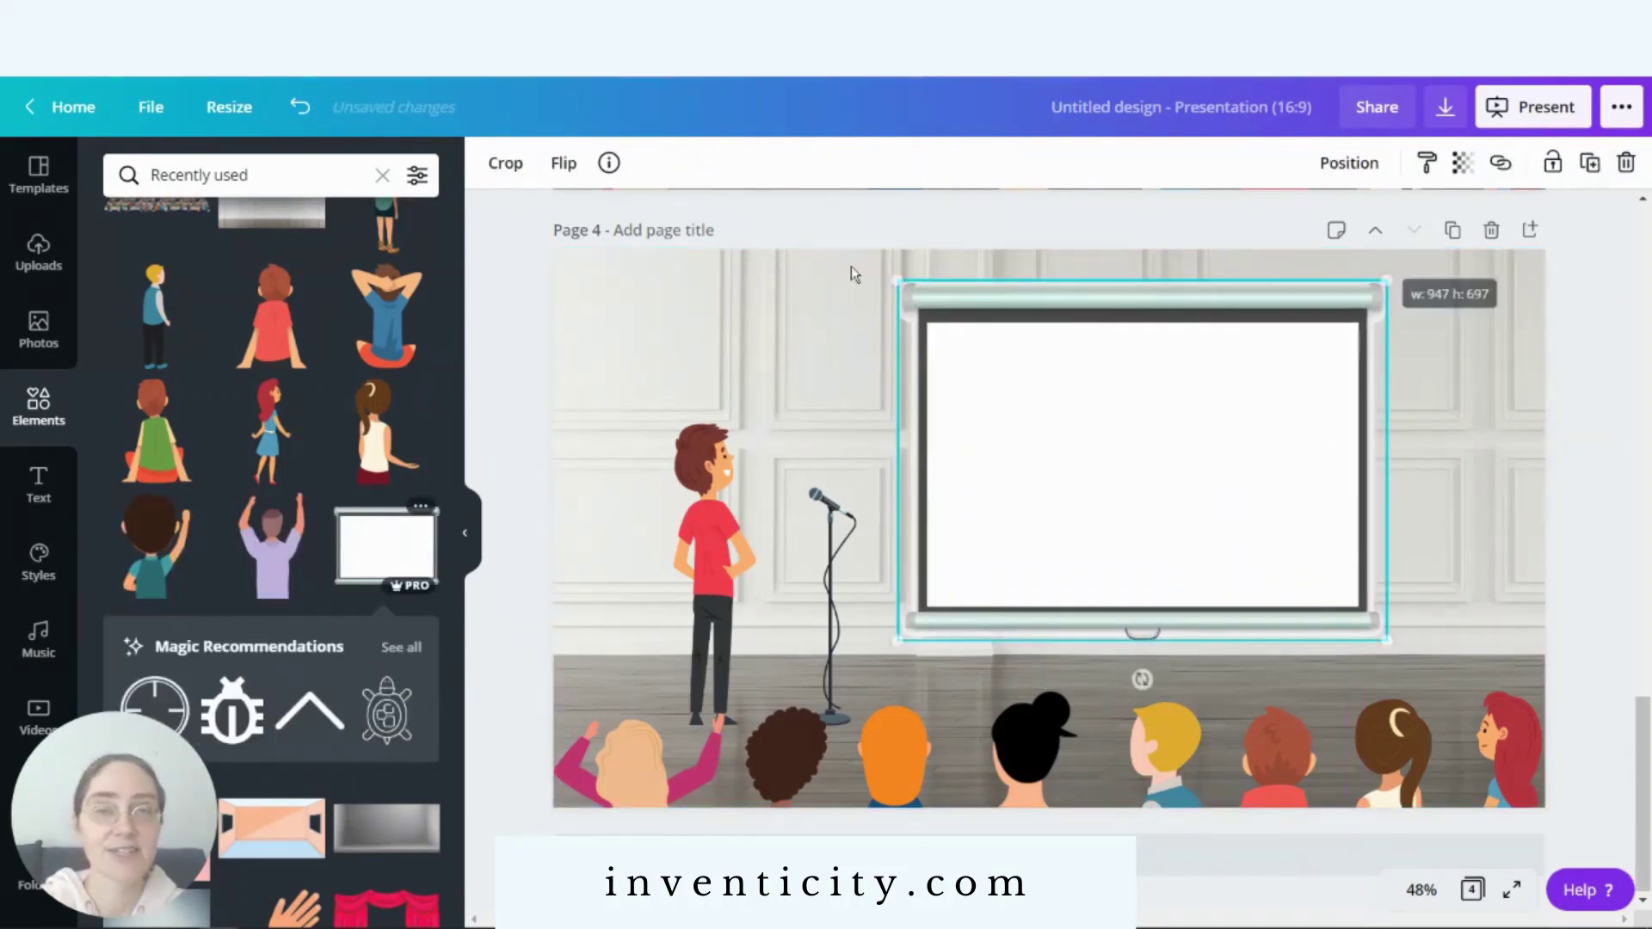
{"action": "left_click_drag", "start_coordinate": [877, 261], "coordinate": [895, 298]}
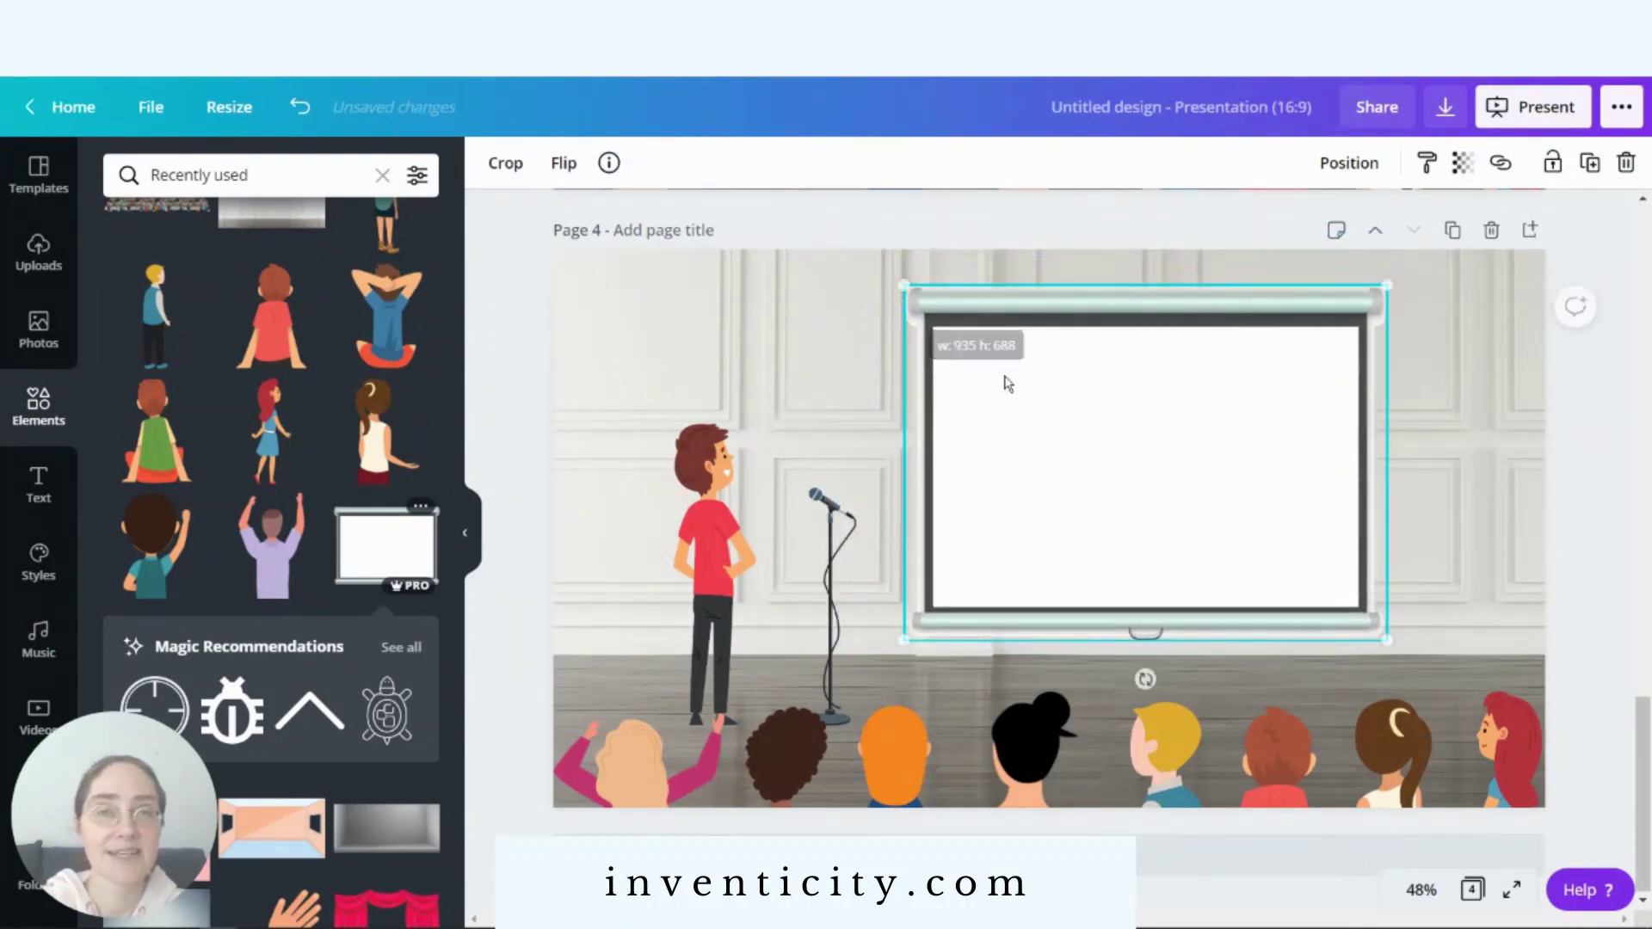
{"action": "left_click_drag", "start_coordinate": [1081, 431], "coordinate": [1143, 382]}
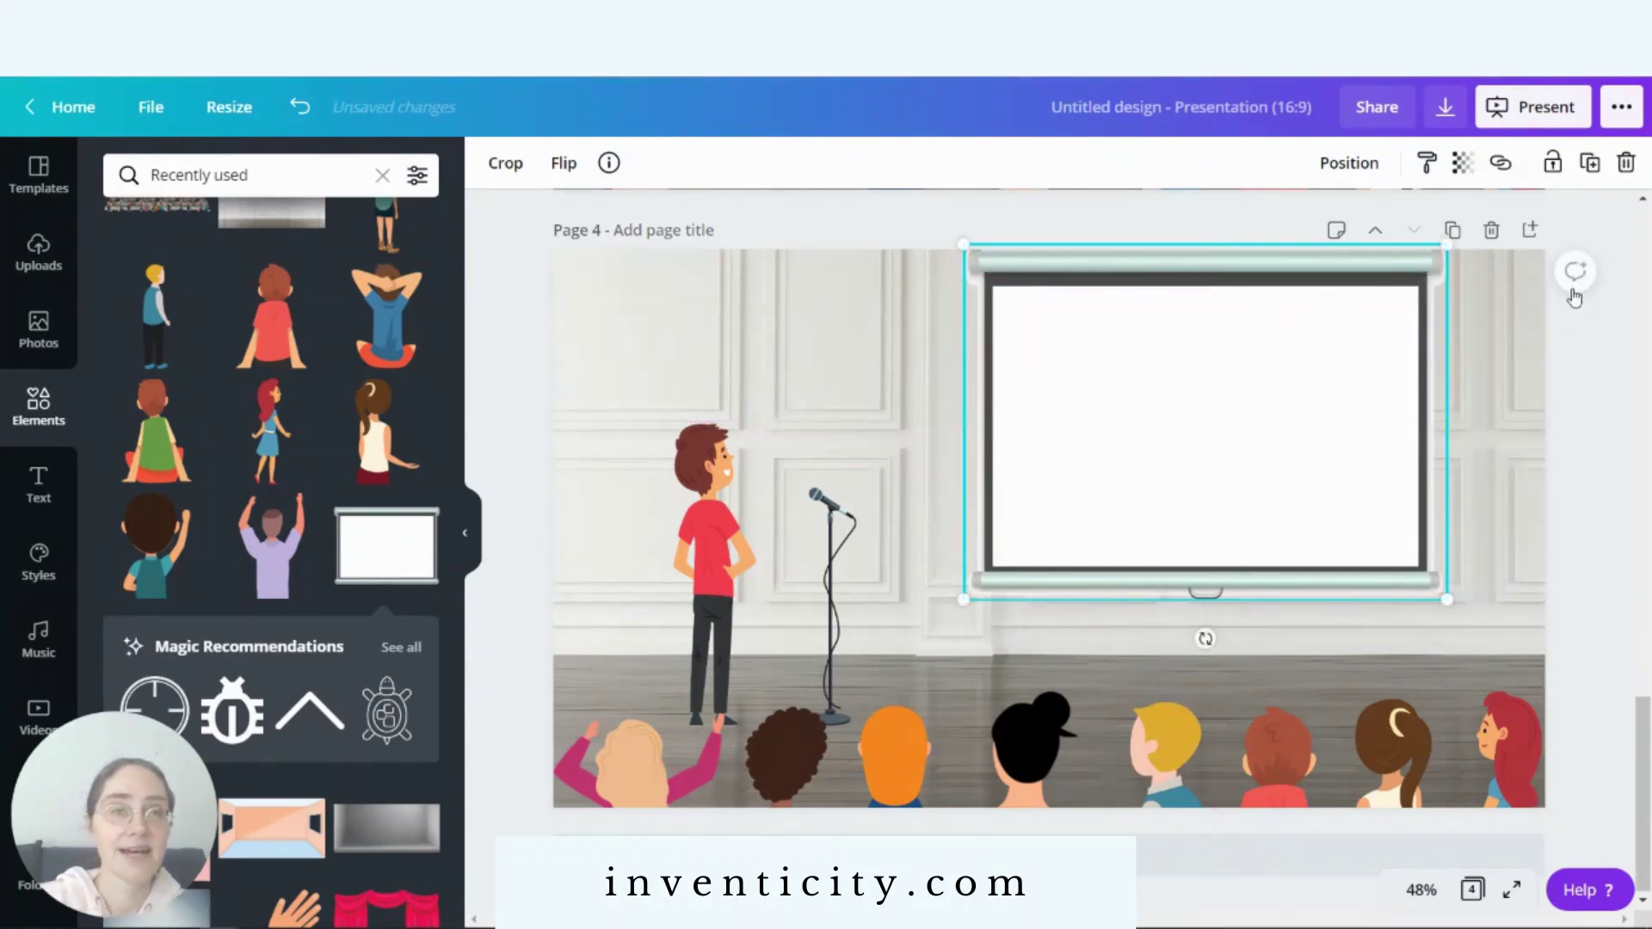
{"action": "left_click", "coordinate": [1624, 400]}
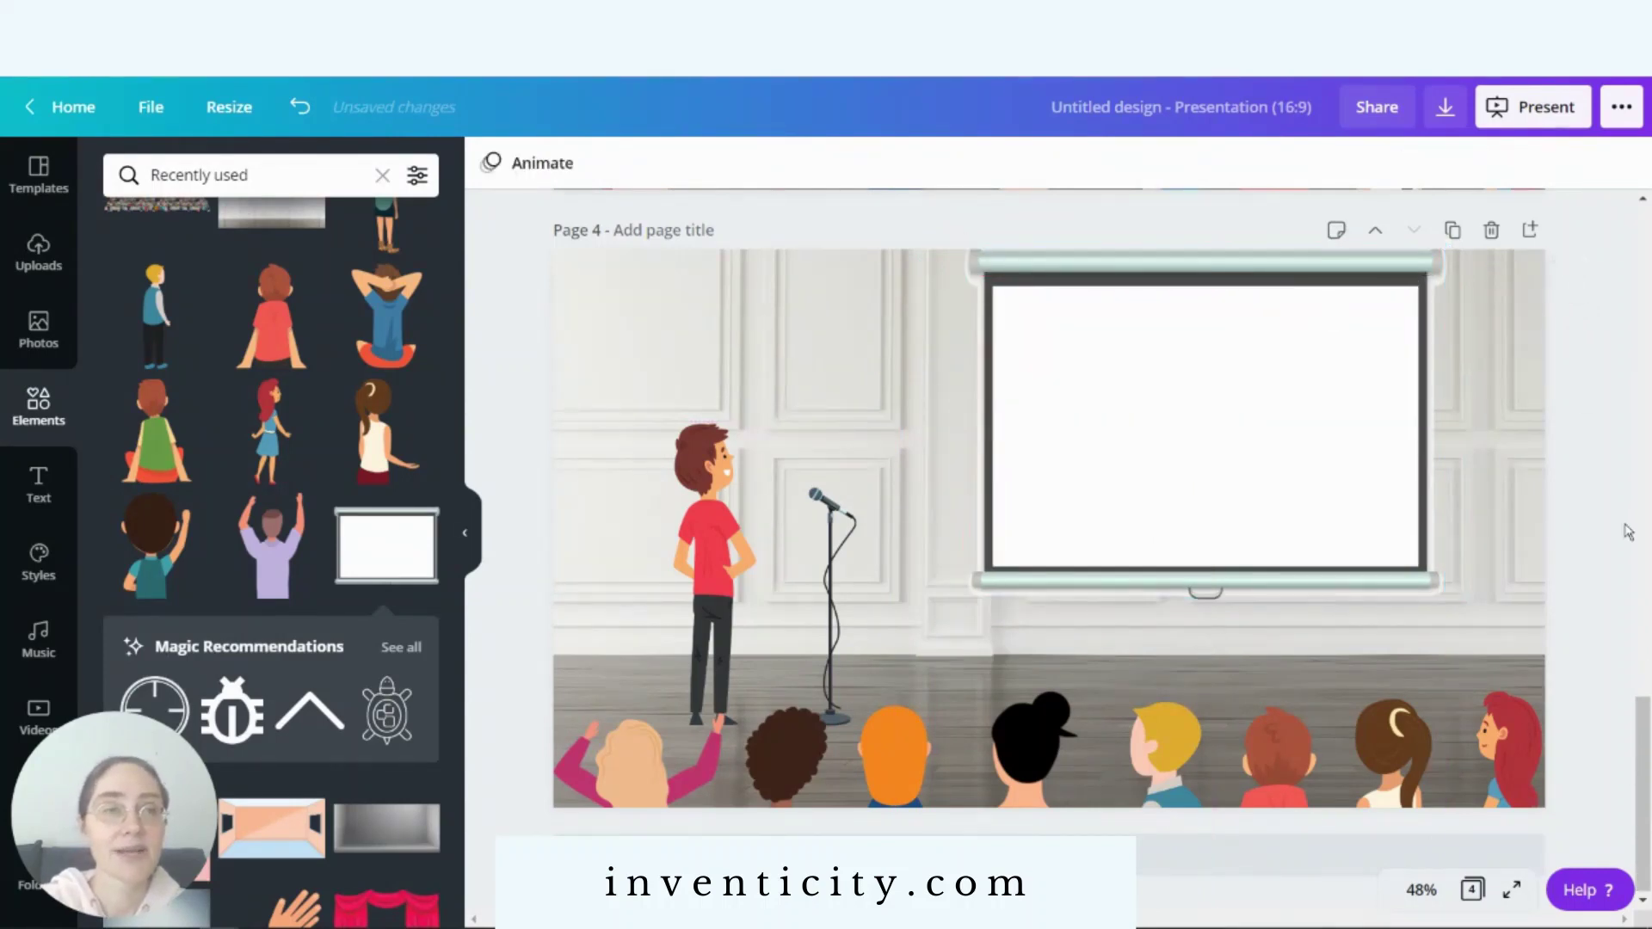
{"action": "left_click", "coordinate": [1452, 233]}
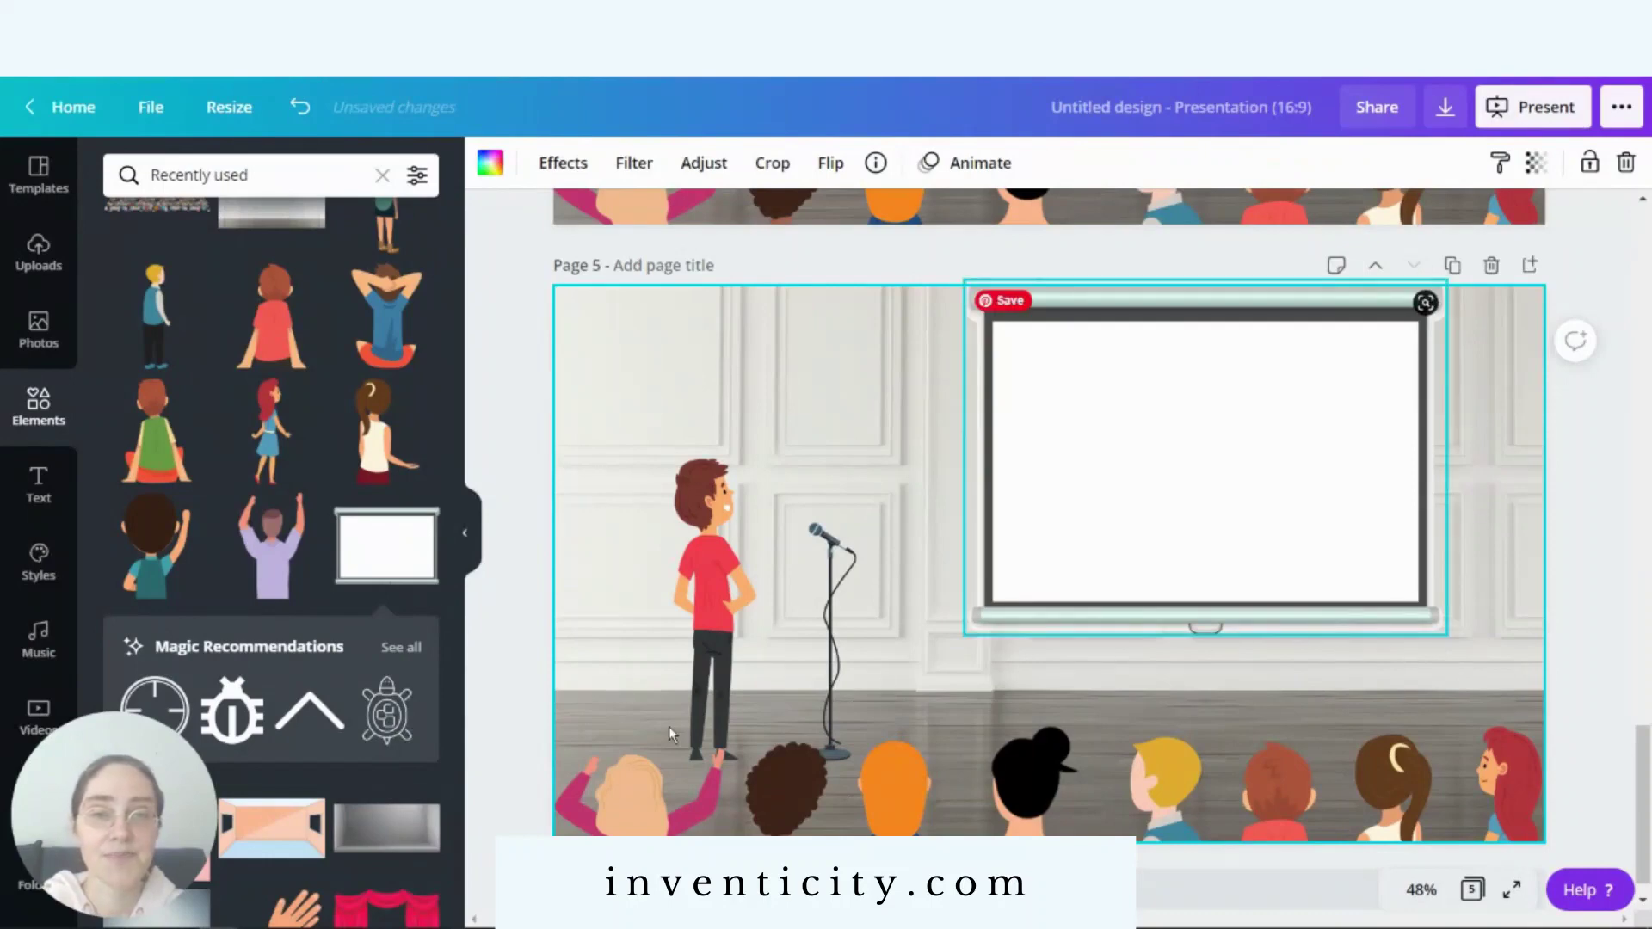
- Delete every audience figure on page 5, including the two bottom-right girls, and open the background crop
{"action": "left_click_drag", "start_coordinate": [565, 733], "coordinate": [983, 782]}
{"action": "key", "text": "ctrl+z"}
{"action": "left_click_drag", "start_coordinate": [519, 786], "coordinate": [1237, 837]}
{"action": "key", "text": "Delete"}
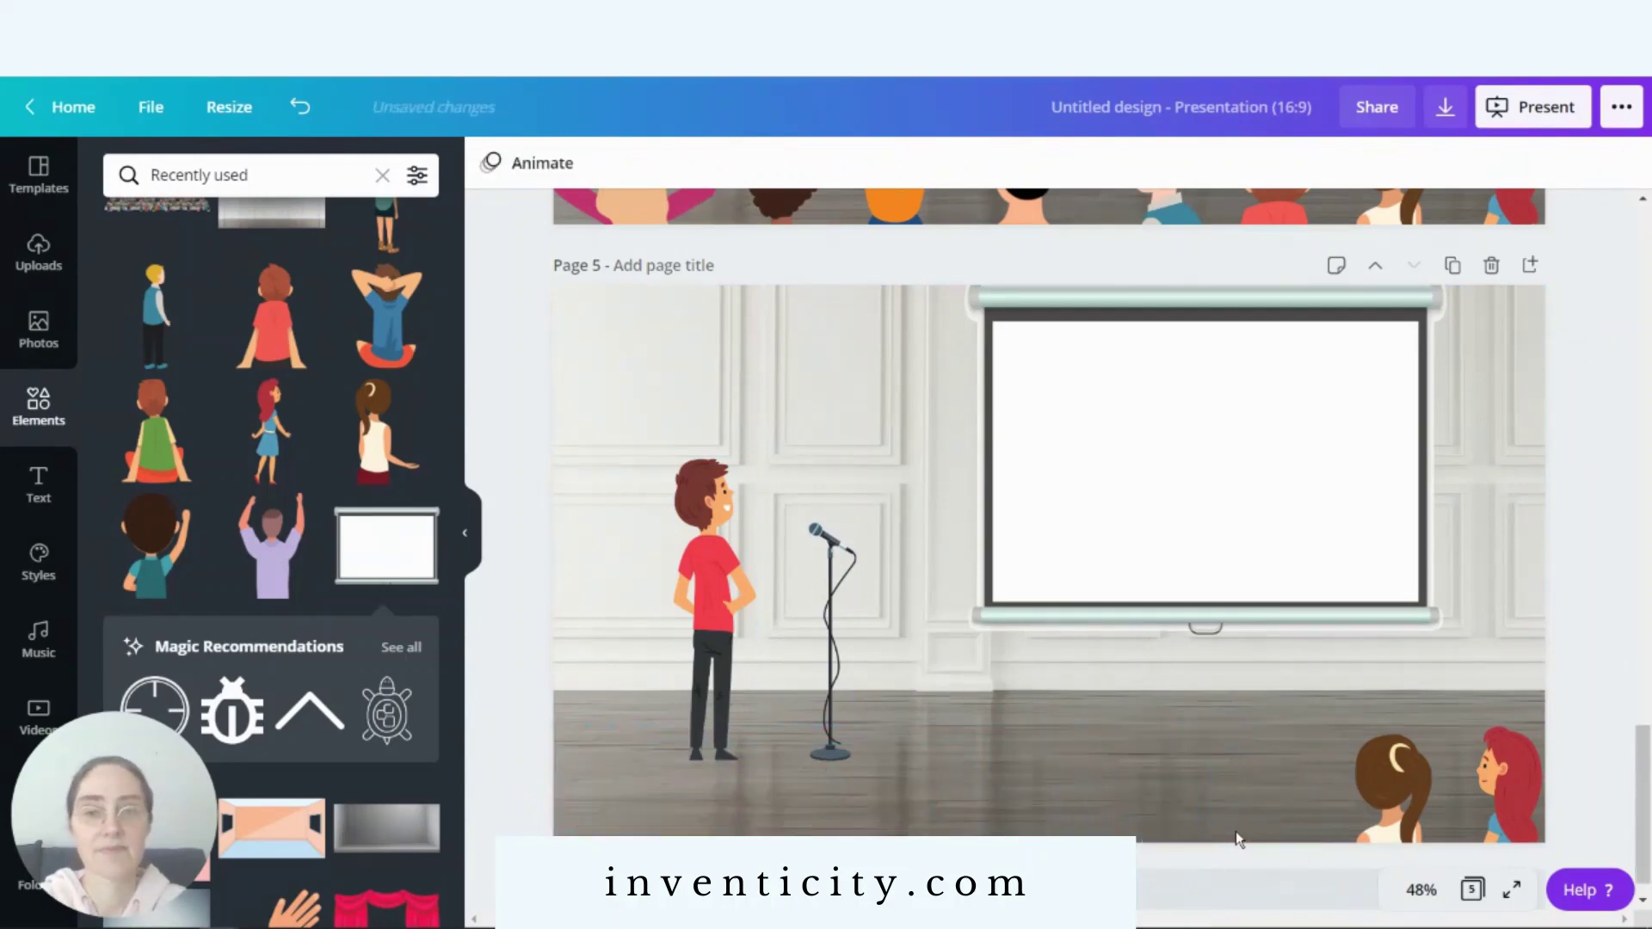
{"action": "left_click_drag", "start_coordinate": [1335, 704], "coordinate": [1563, 814]}
{"action": "key", "text": "Delete"}
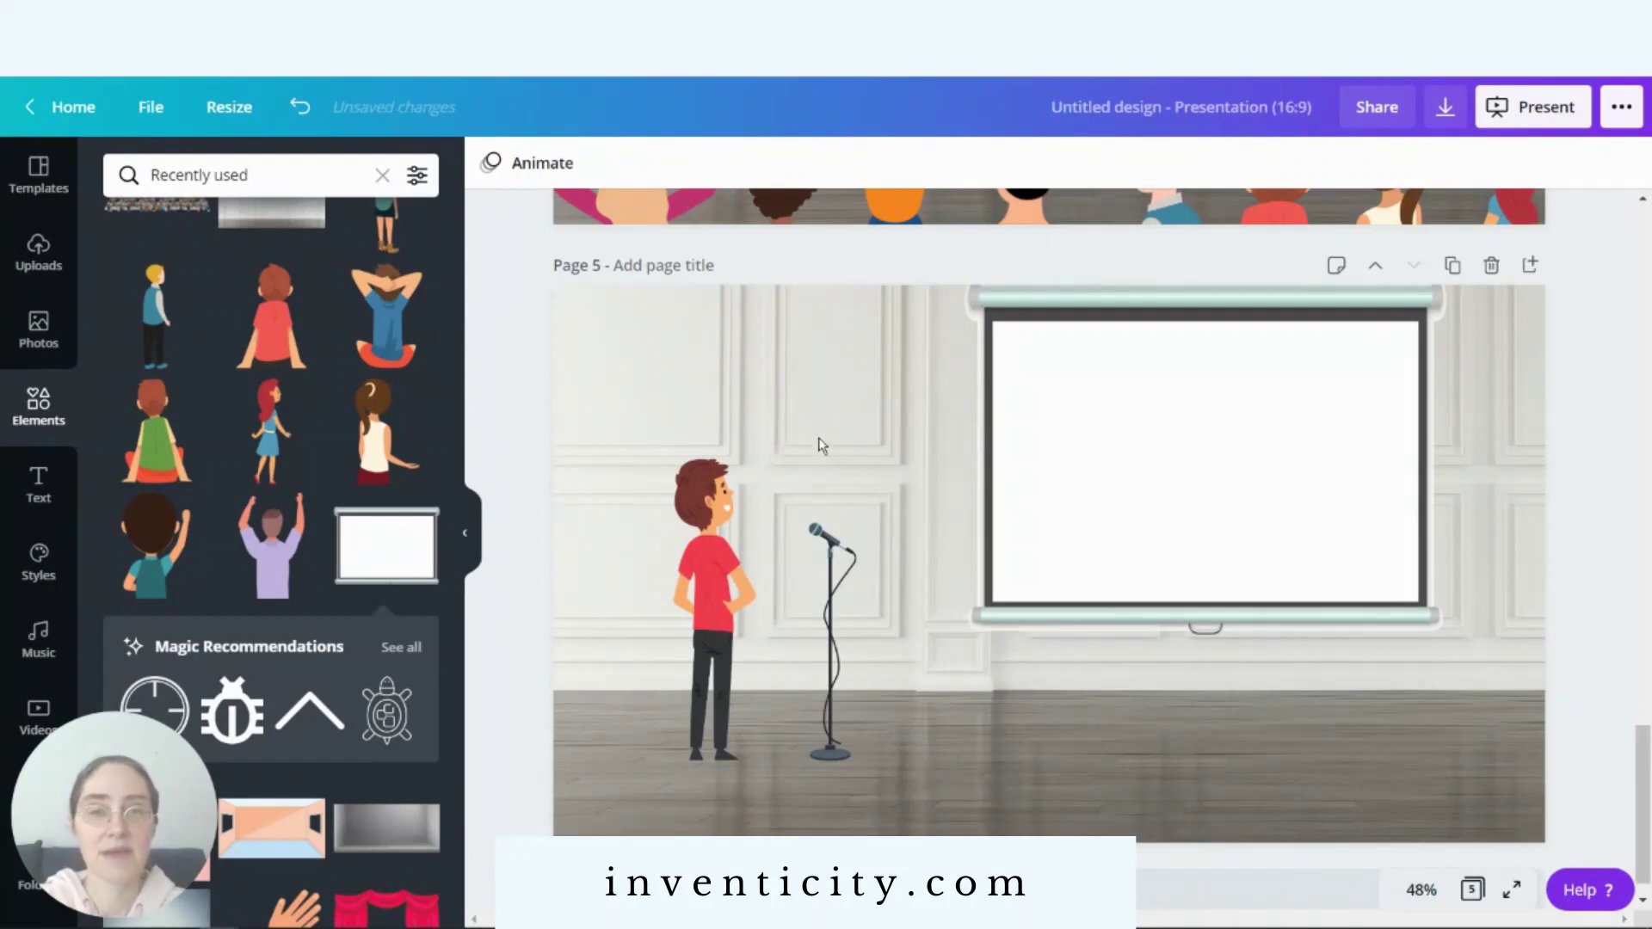
{"action": "double_click", "coordinate": [841, 375]}
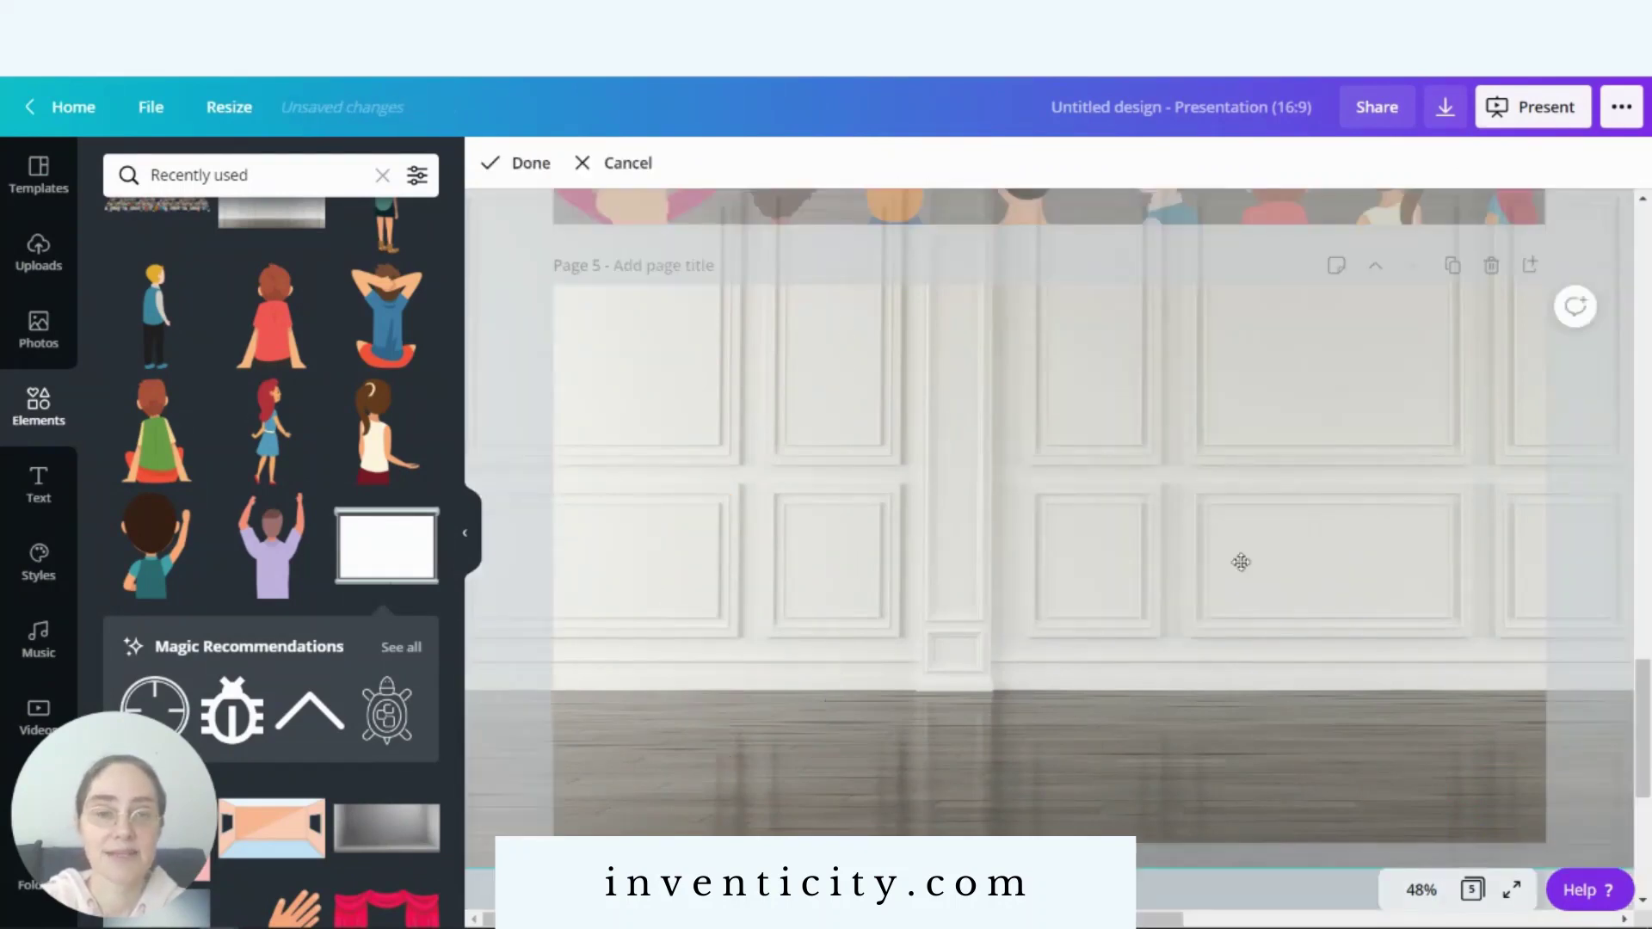
- At 10% zoom, re-crop the room background larger so the floor fills the bottom, then fit the page
{"action": "left_click", "coordinate": [1421, 890]}
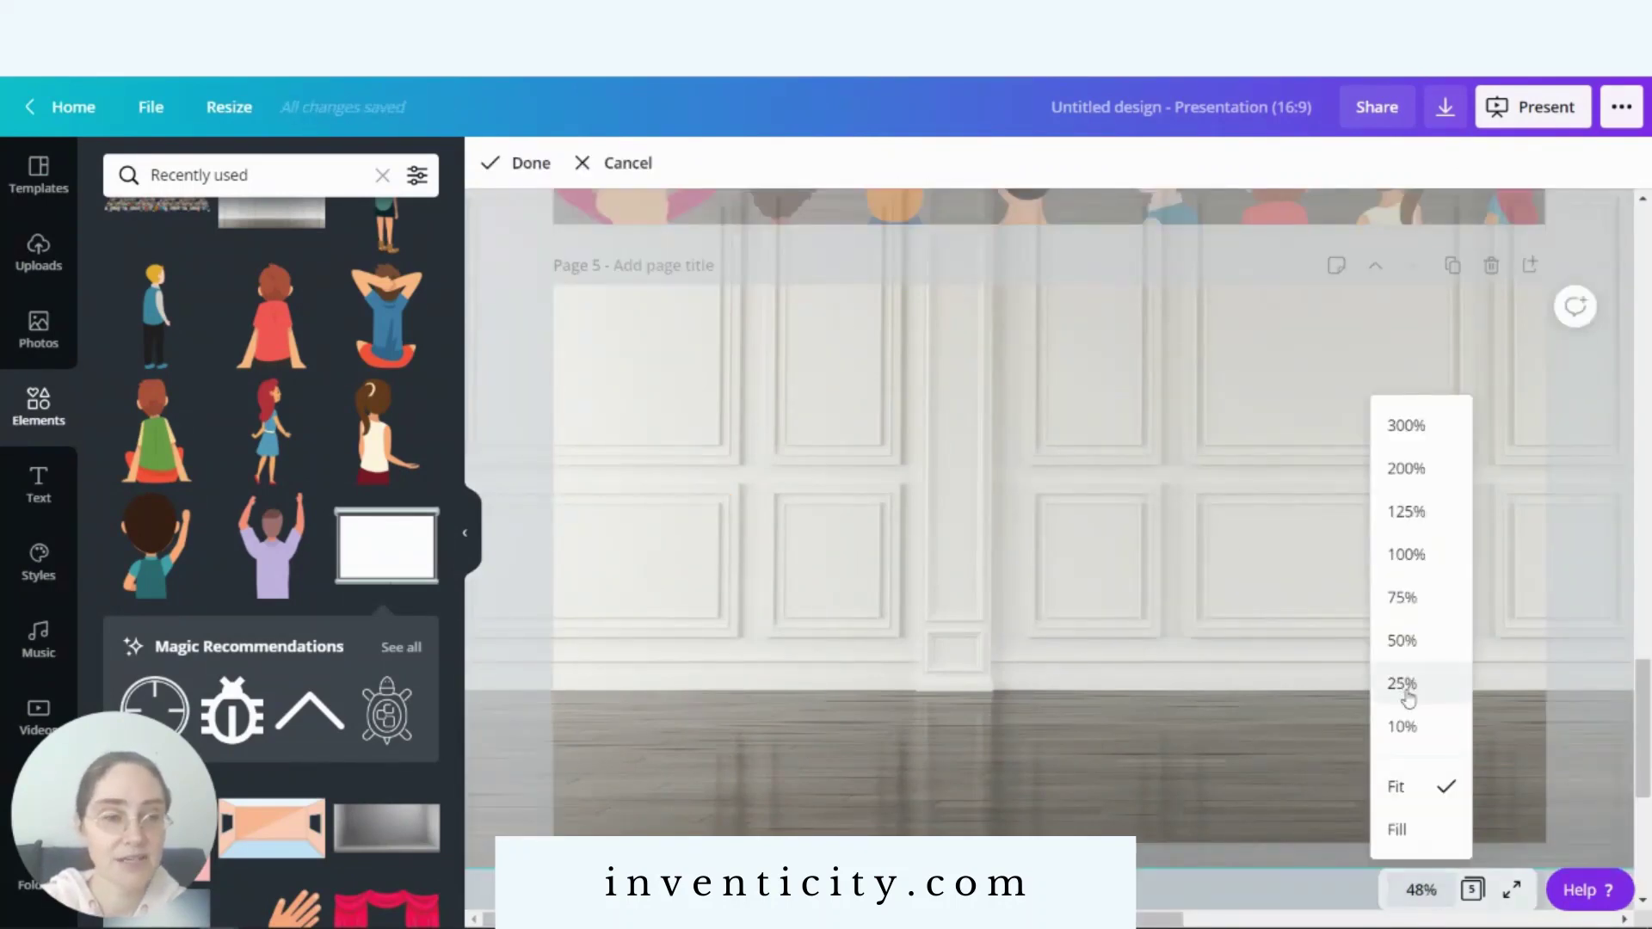
{"action": "left_click", "coordinate": [1403, 727]}
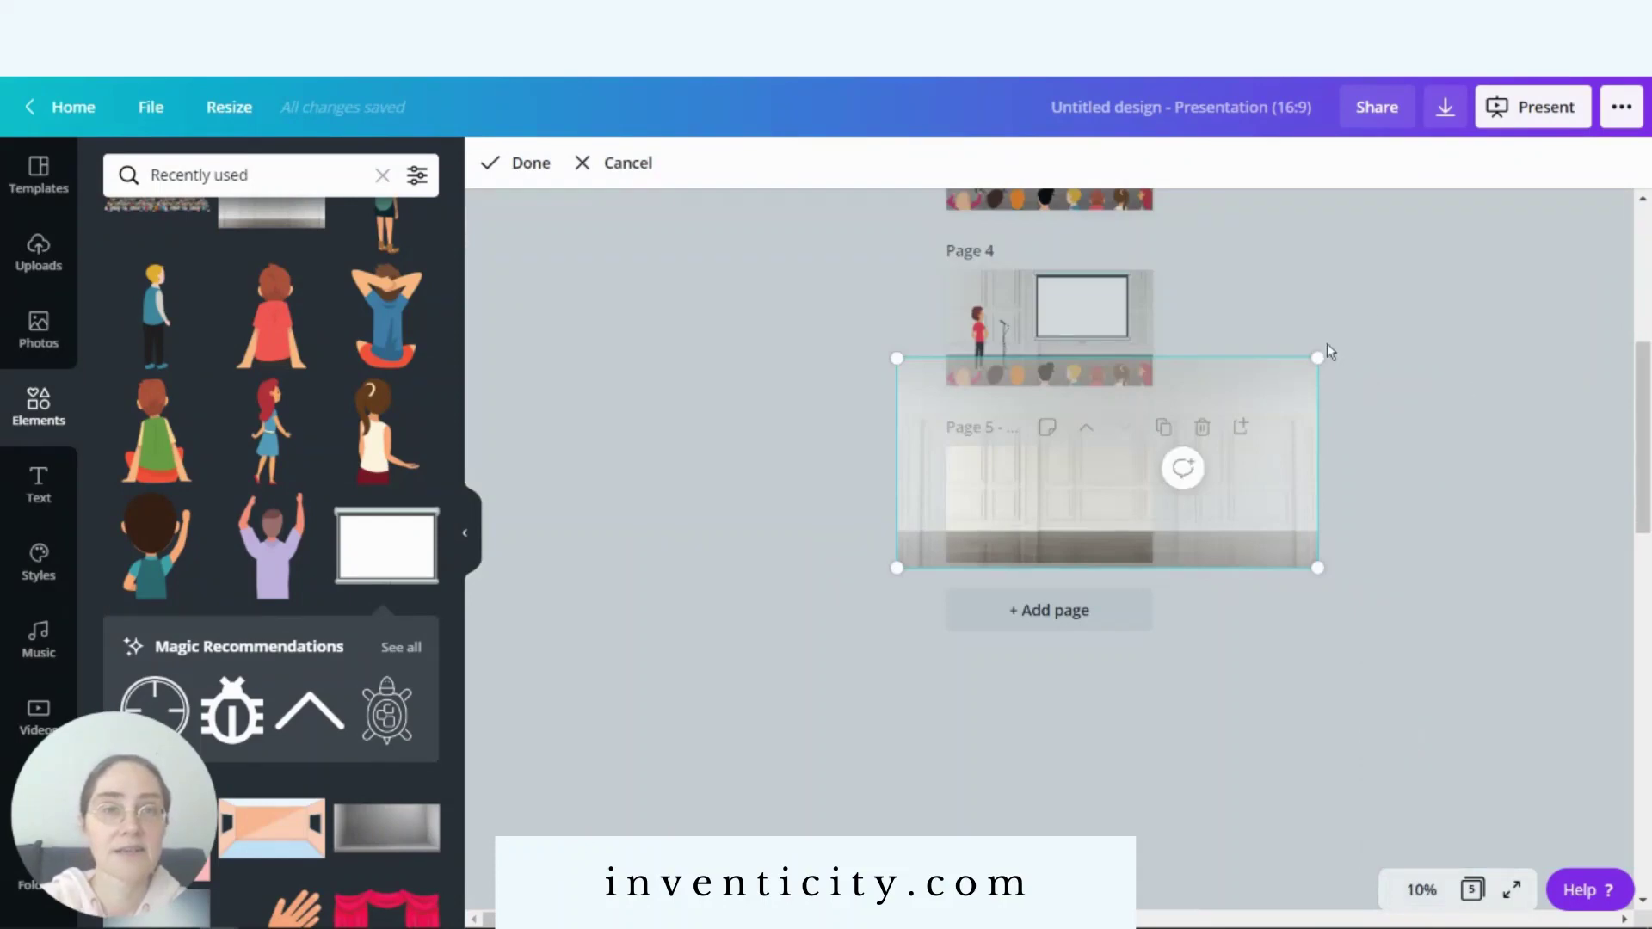
{"action": "left_click_drag", "start_coordinate": [1317, 357], "coordinate": [1384, 324]}
{"action": "mouse_move", "coordinate": [1311, 424]}
{"action": "left_mouse_down"}
{"action": "mouse_move", "coordinate": [1303, 461]}
{"action": "mouse_move", "coordinate": [1311, 434]}
{"action": "left_mouse_up"}
{"action": "left_click", "coordinate": [1494, 764]}
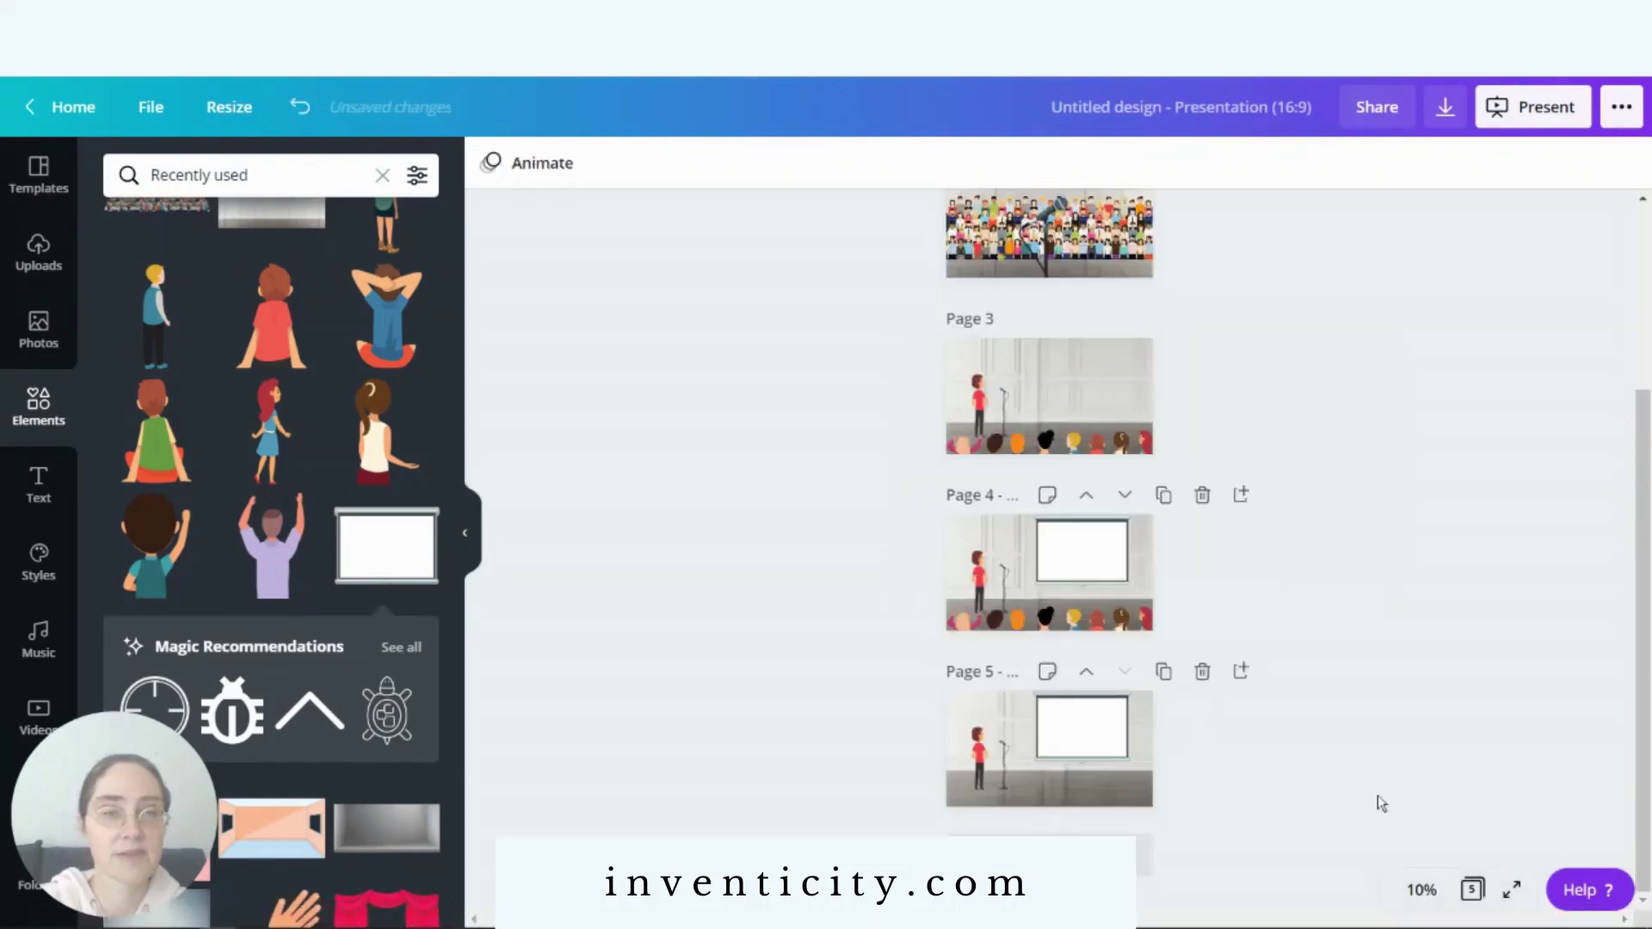
{"action": "left_click", "coordinate": [1421, 891]}
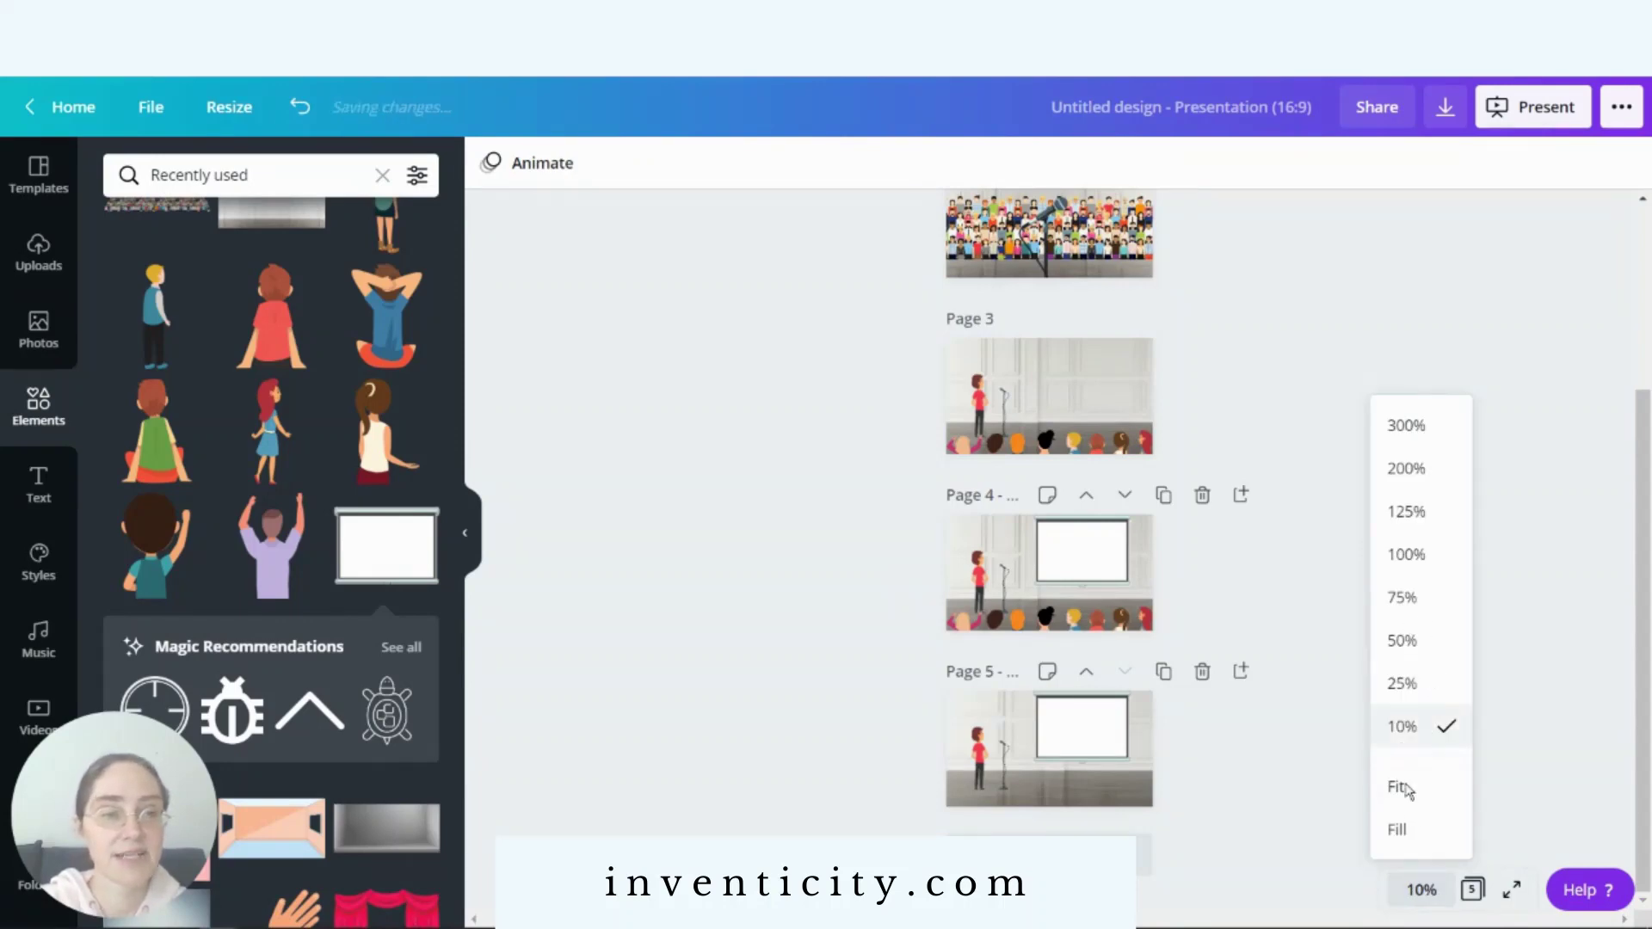
{"action": "left_click", "coordinate": [1400, 788]}
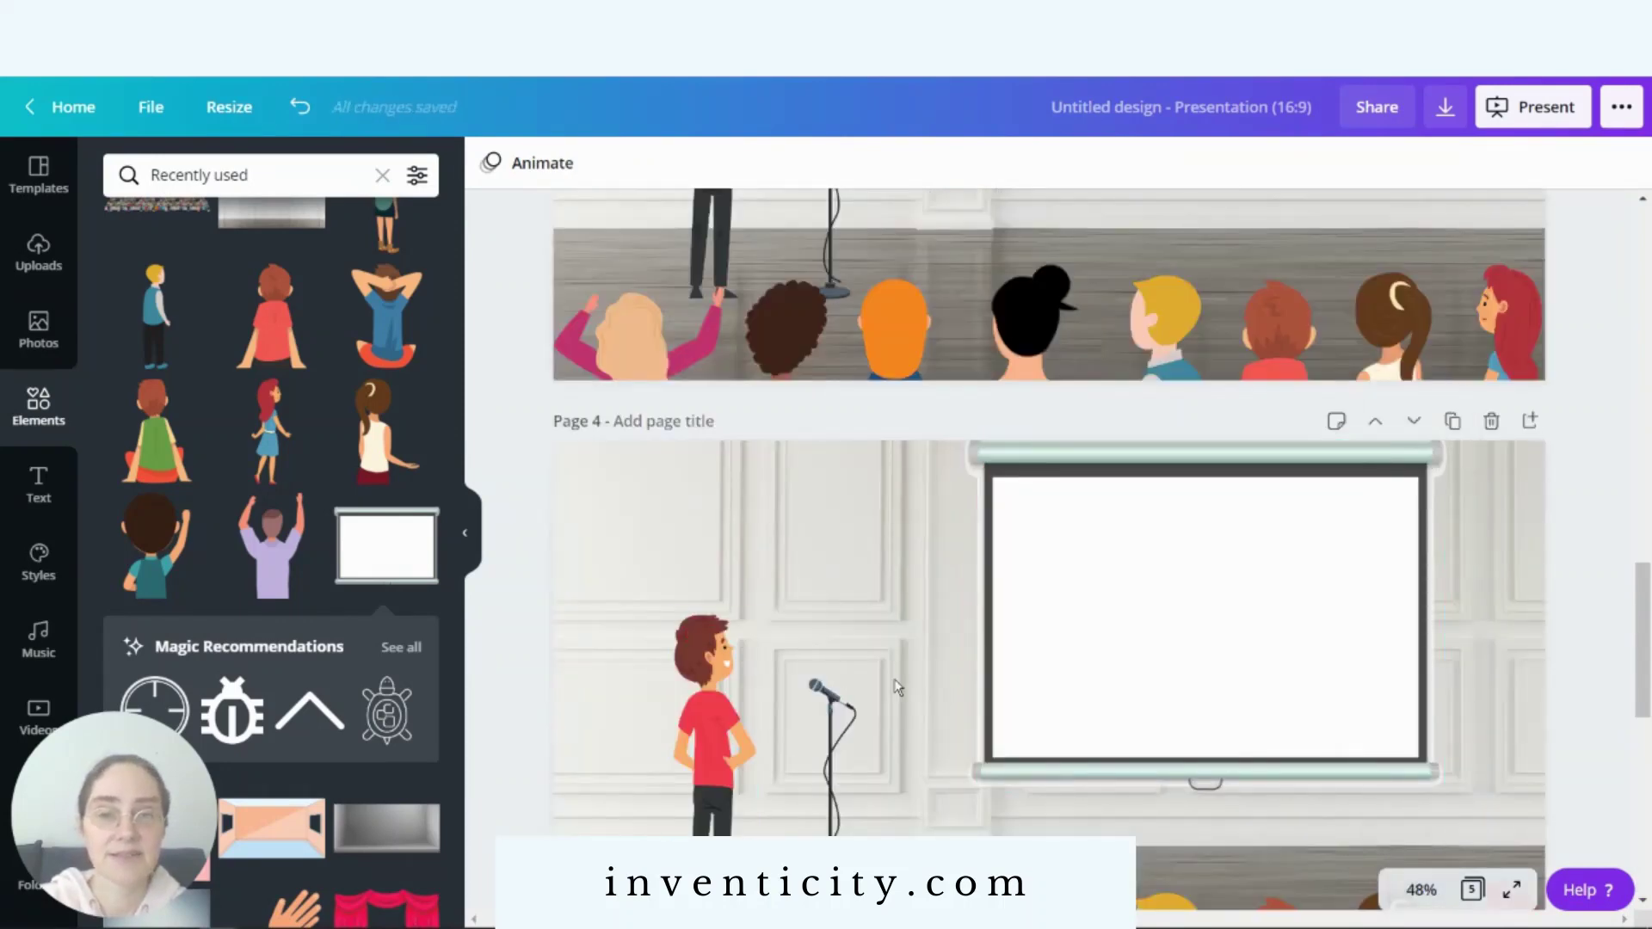
- Enlarge the man and microphone together and move the projector screen to the top right
{"action": "left_click_drag", "start_coordinate": [1645, 703], "coordinate": [1646, 876]}
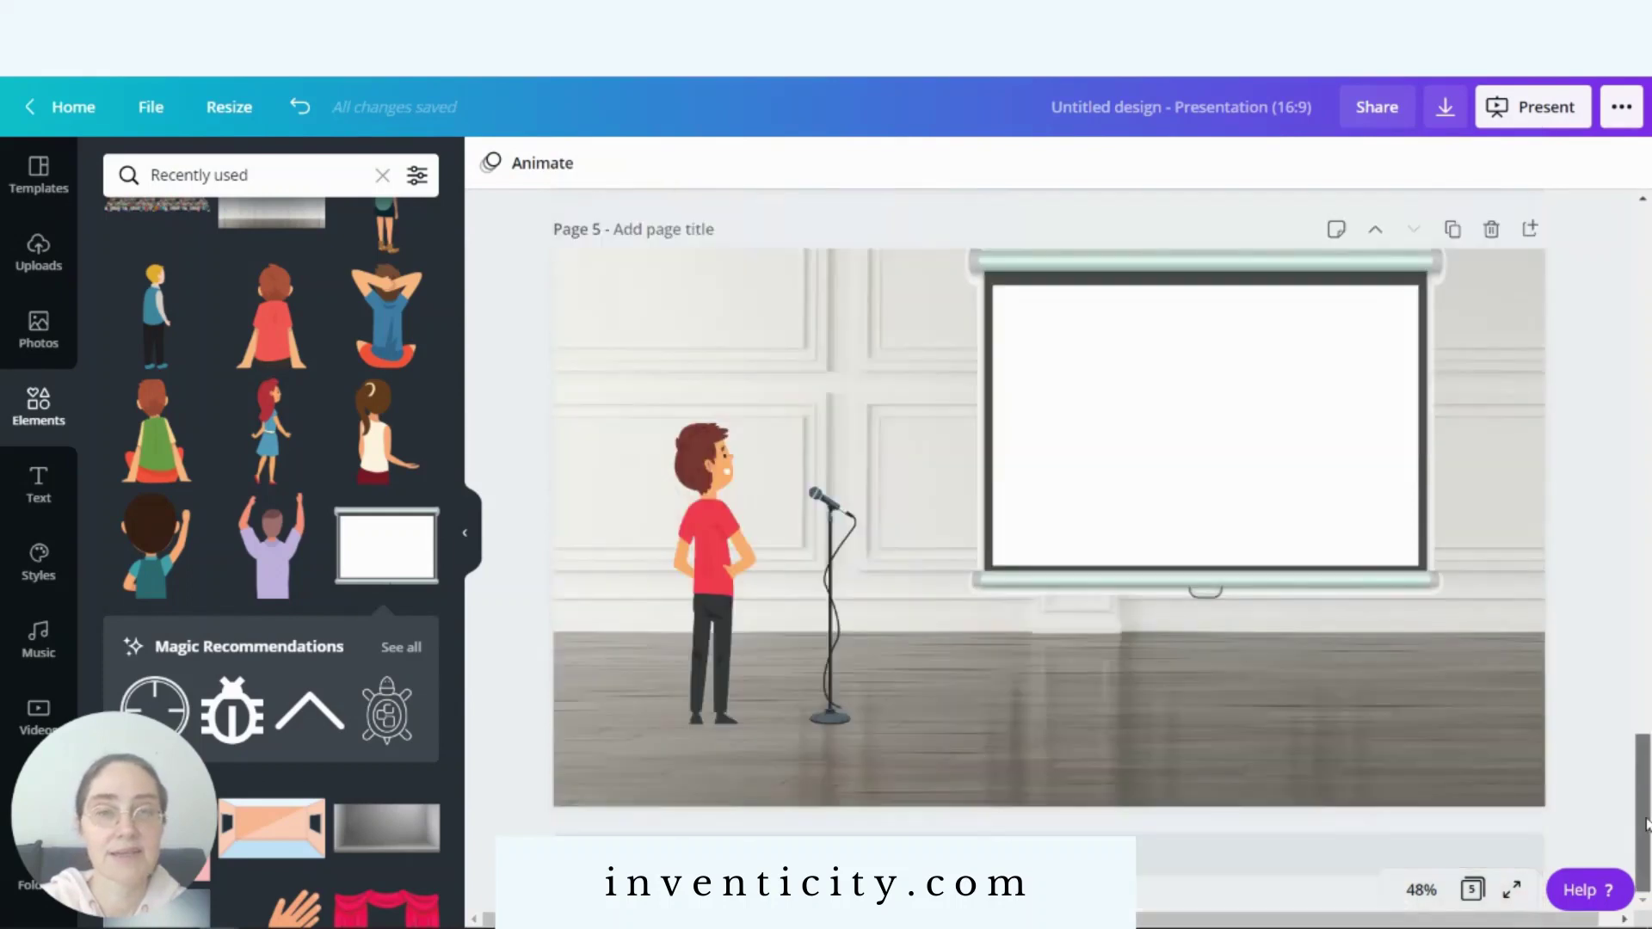
{"action": "left_click", "coordinate": [852, 712]}
{"action": "left_click_drag", "start_coordinate": [897, 738], "coordinate": [652, 441]}
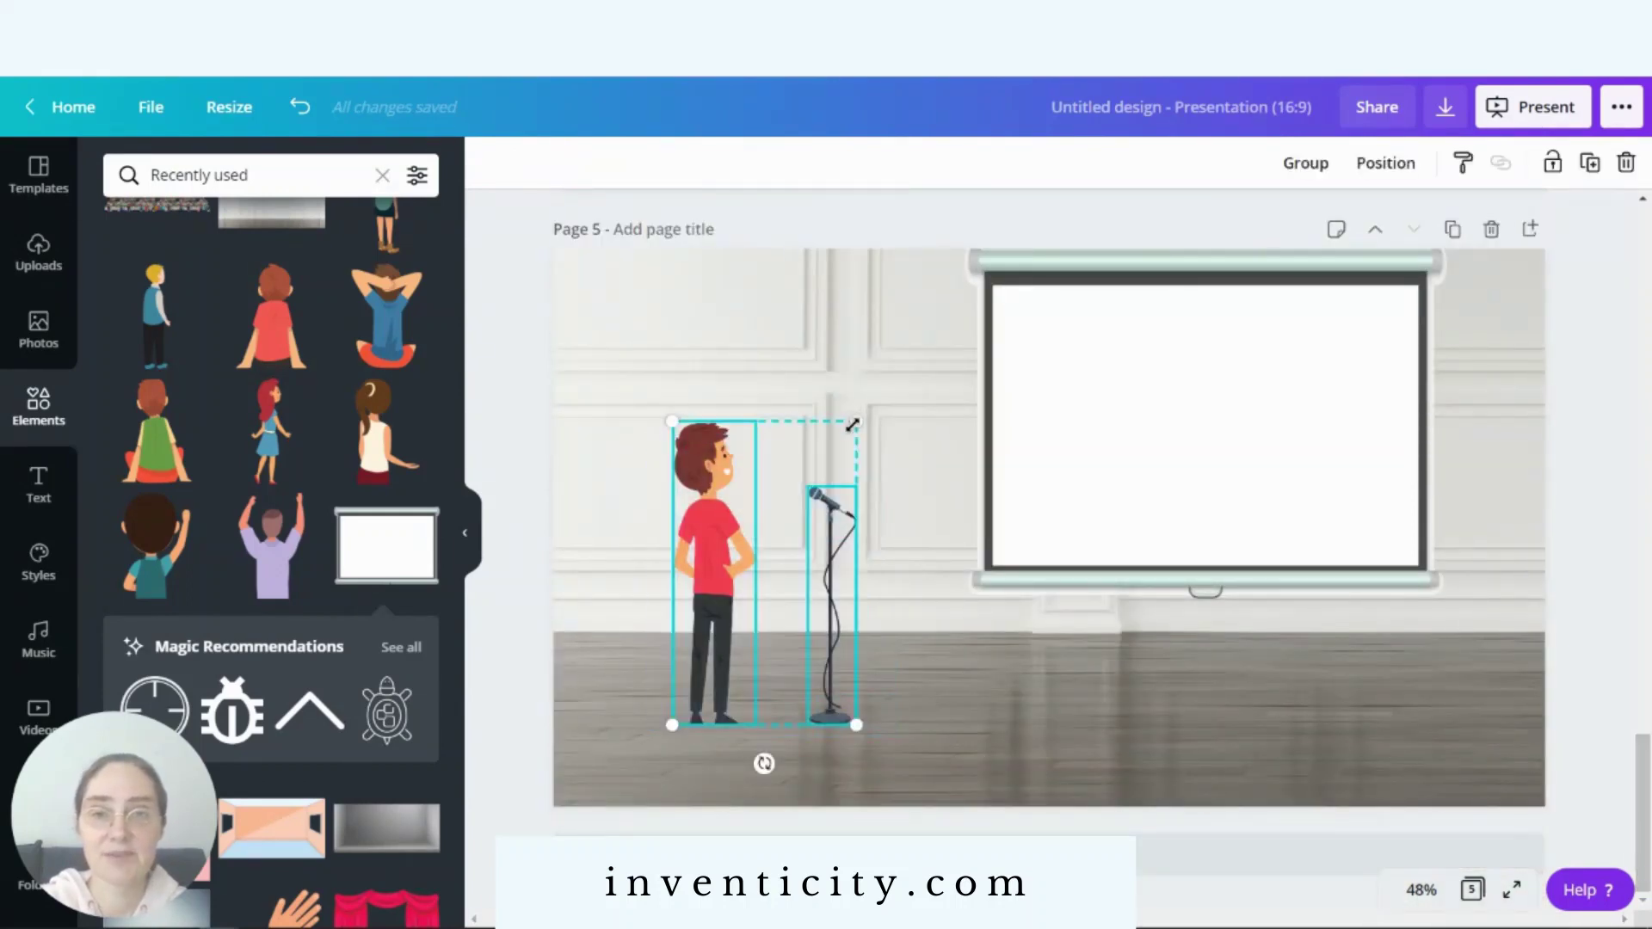
{"action": "left_click_drag", "start_coordinate": [853, 425], "coordinate": [1013, 164]}
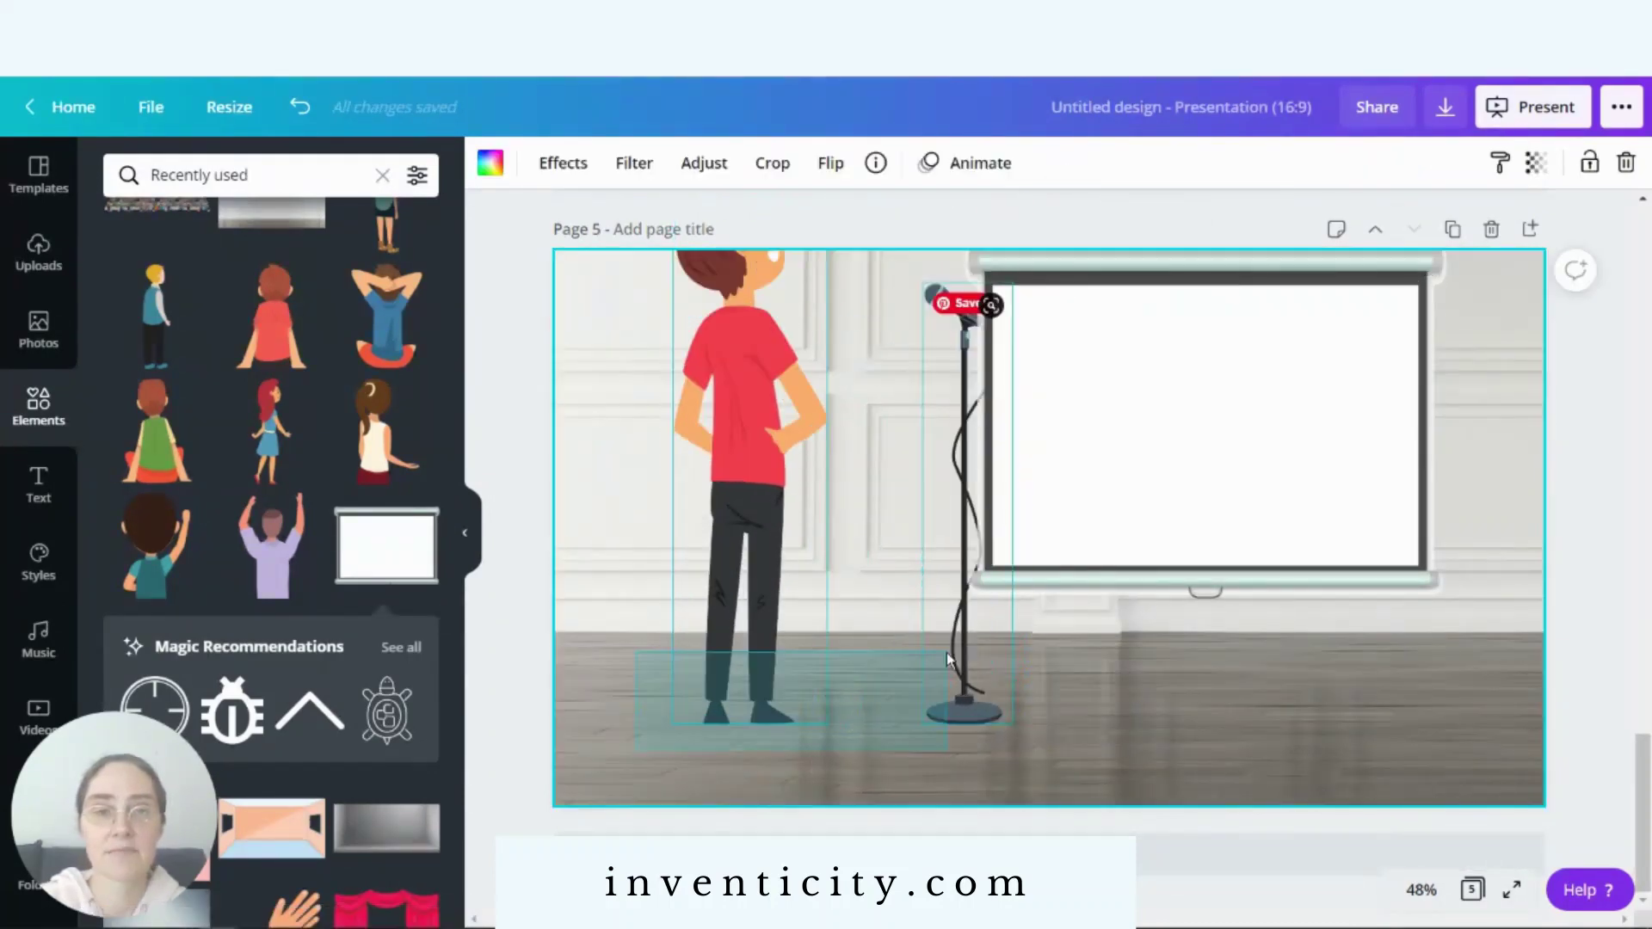
{"action": "left_click", "coordinate": [977, 447]}
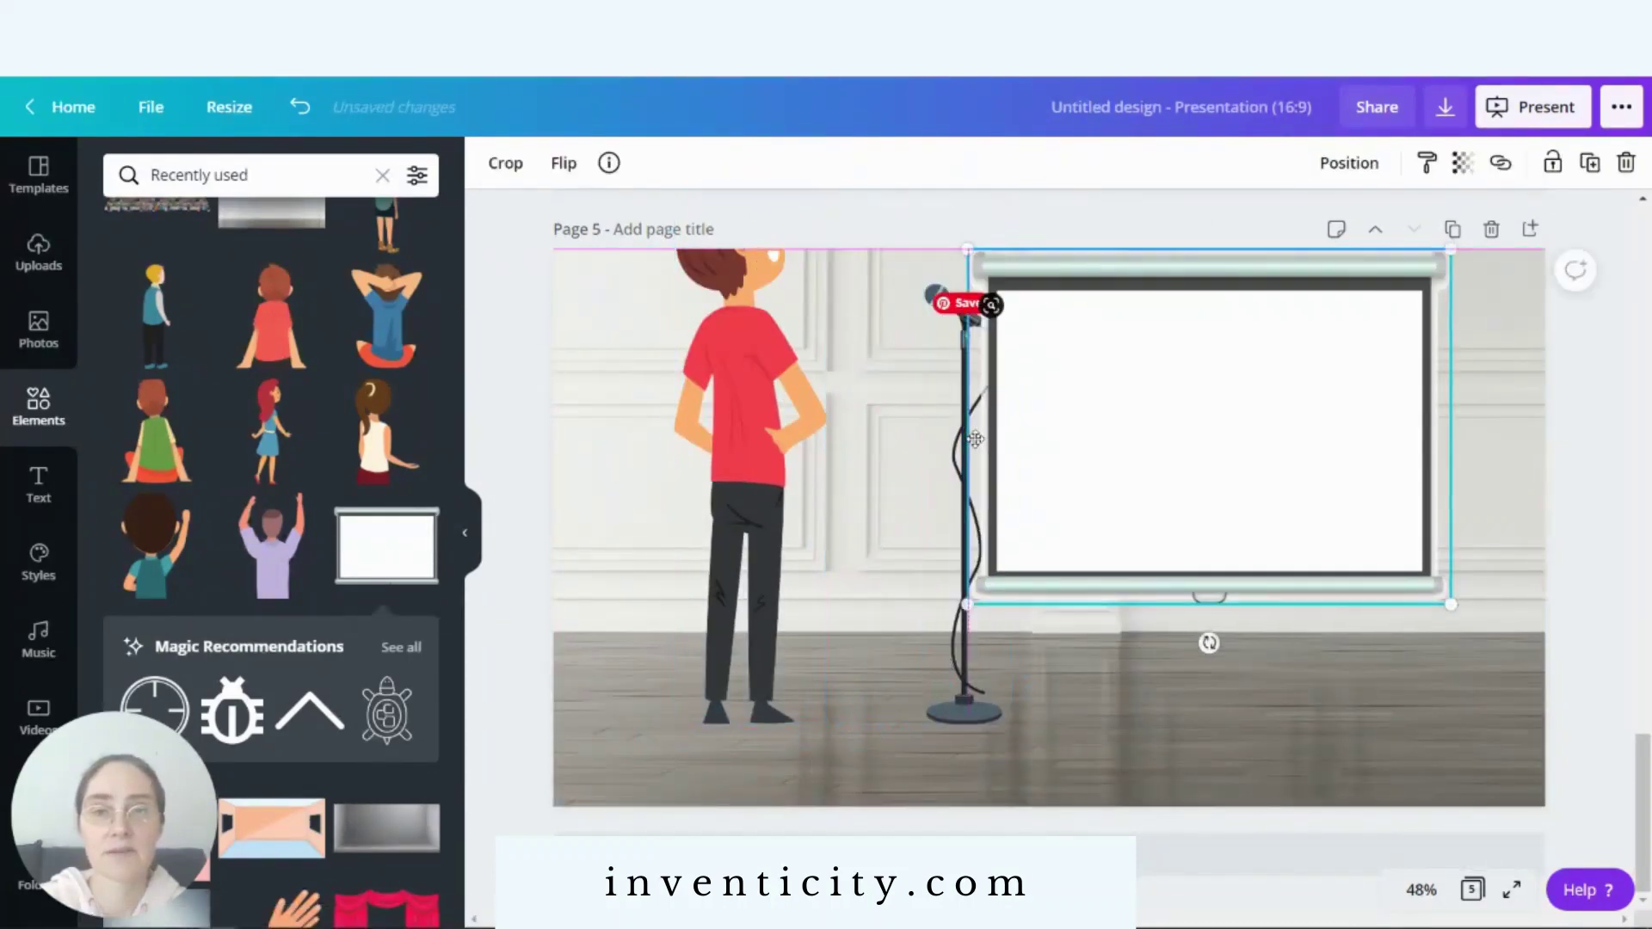
{"action": "left_click_drag", "start_coordinate": [1089, 402], "coordinate": [1184, 369]}
- Lower the man and microphone on the page and shift the microphone left beside the man
{"action": "left_click_drag", "start_coordinate": [1023, 755], "coordinate": [804, 181]}
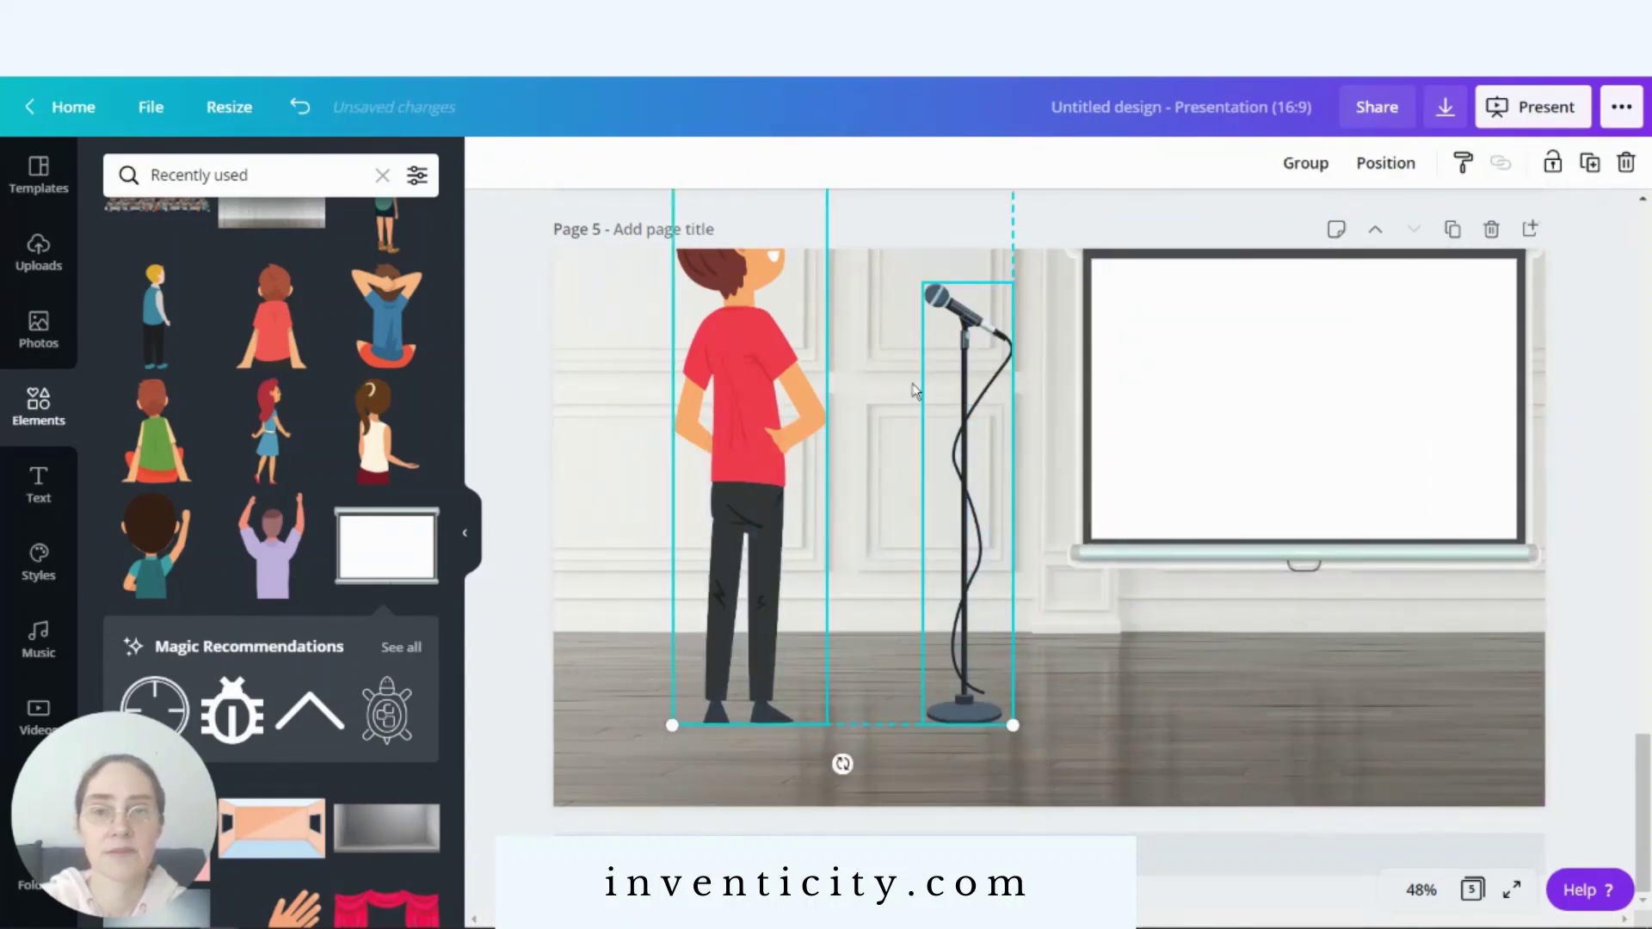
{"action": "left_click_drag", "start_coordinate": [913, 388], "coordinate": [847, 631]}
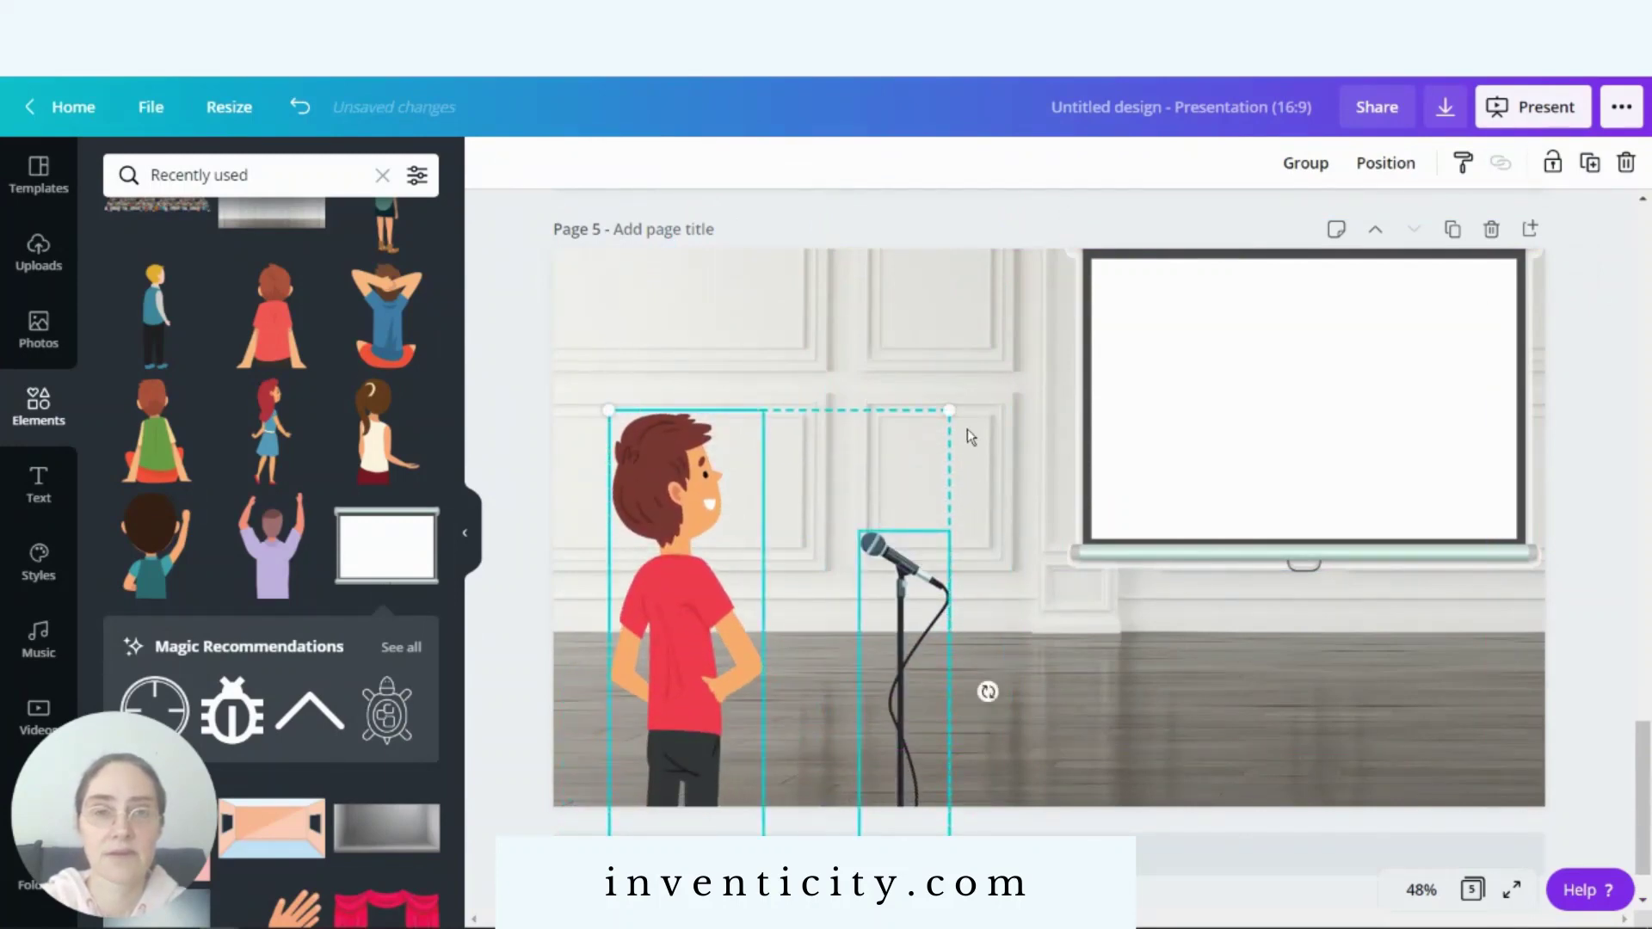
{"action": "left_click_drag", "start_coordinate": [1161, 203], "coordinate": [1173, 184]}
{"action": "key", "text": "ctrl+z"}
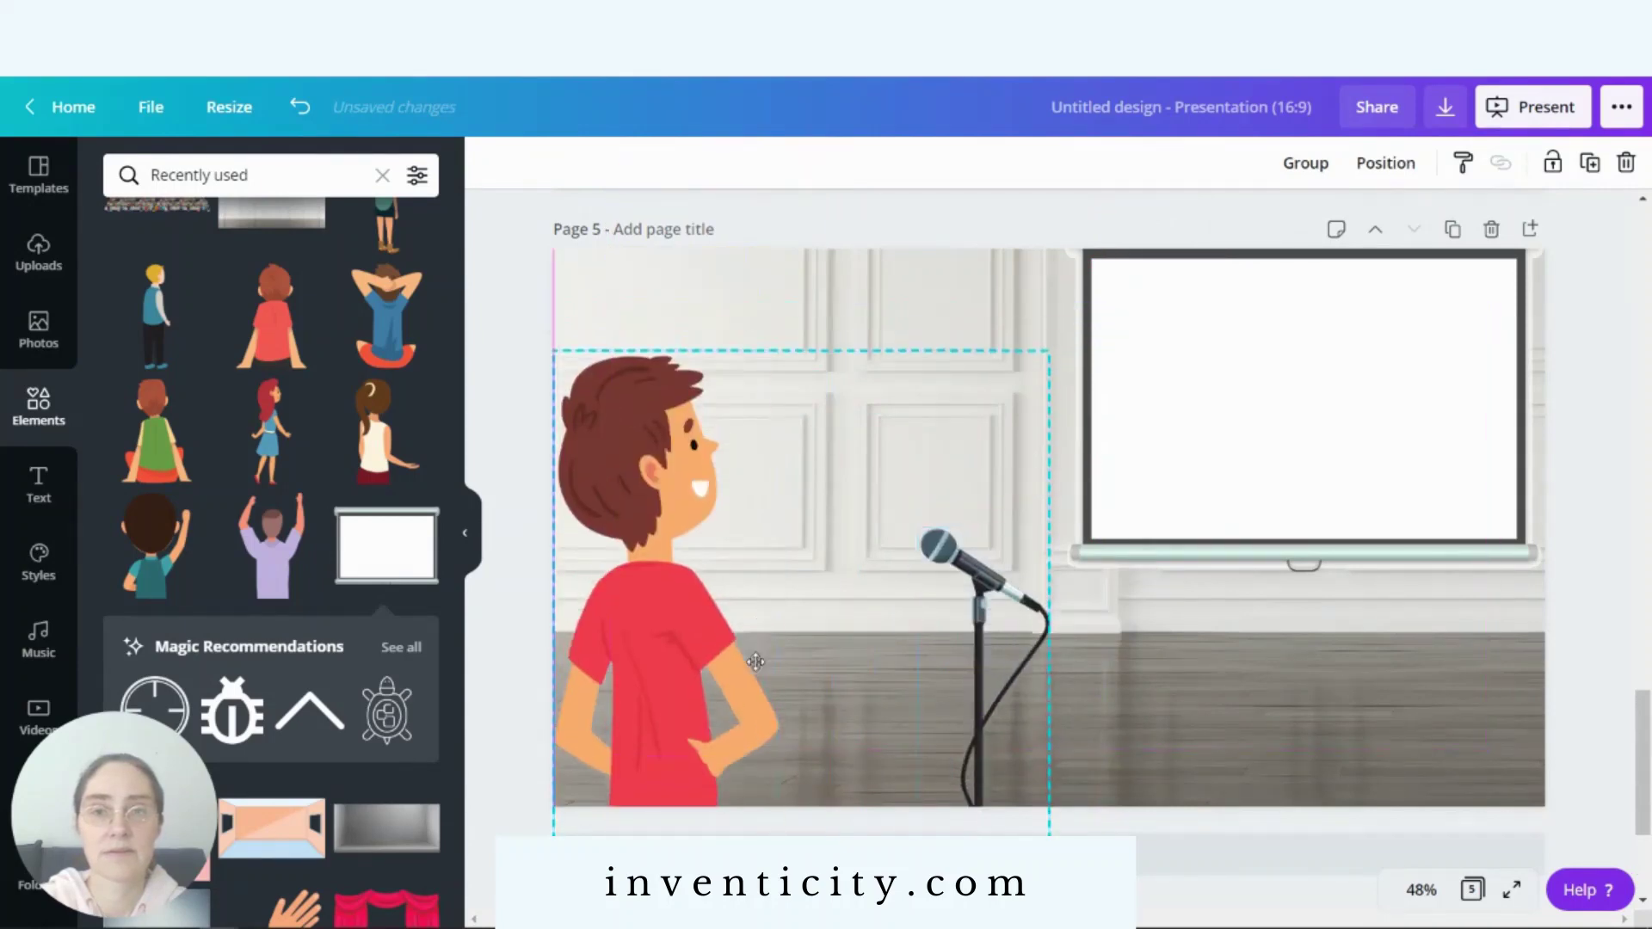
{"action": "left_click", "coordinate": [1153, 648]}
{"action": "left_click_drag", "start_coordinate": [1004, 638], "coordinate": [868, 604]}
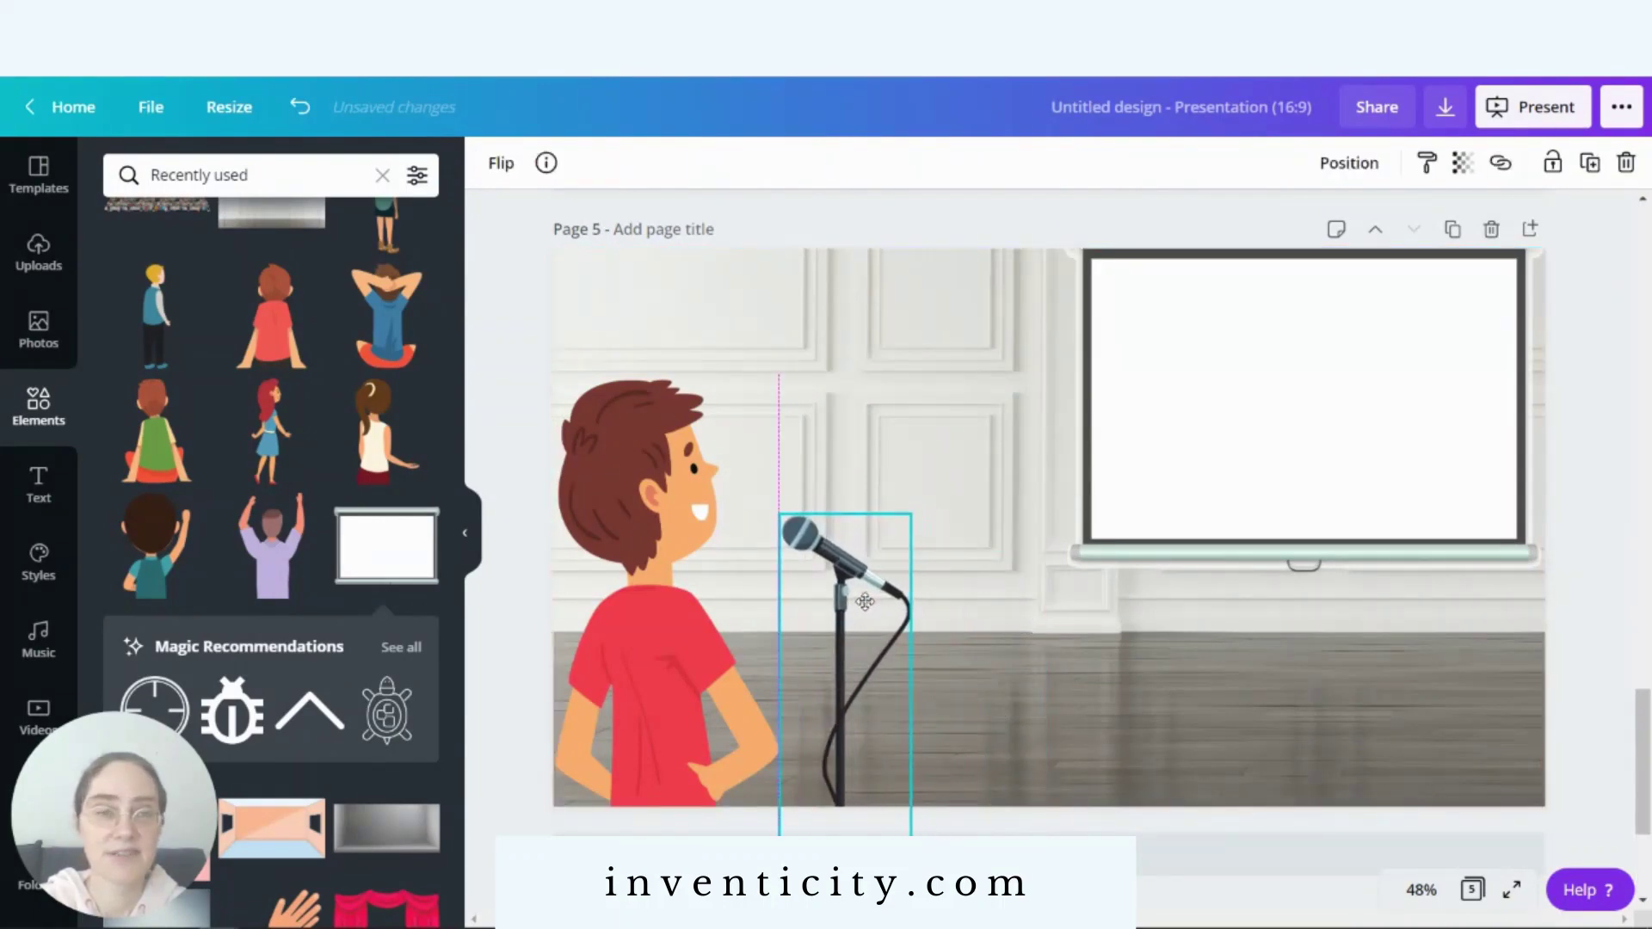
- Enlarge the projector screen to about 1,276 × 939, filling the upper right down to the floor
{"action": "left_click", "coordinate": [1407, 354]}
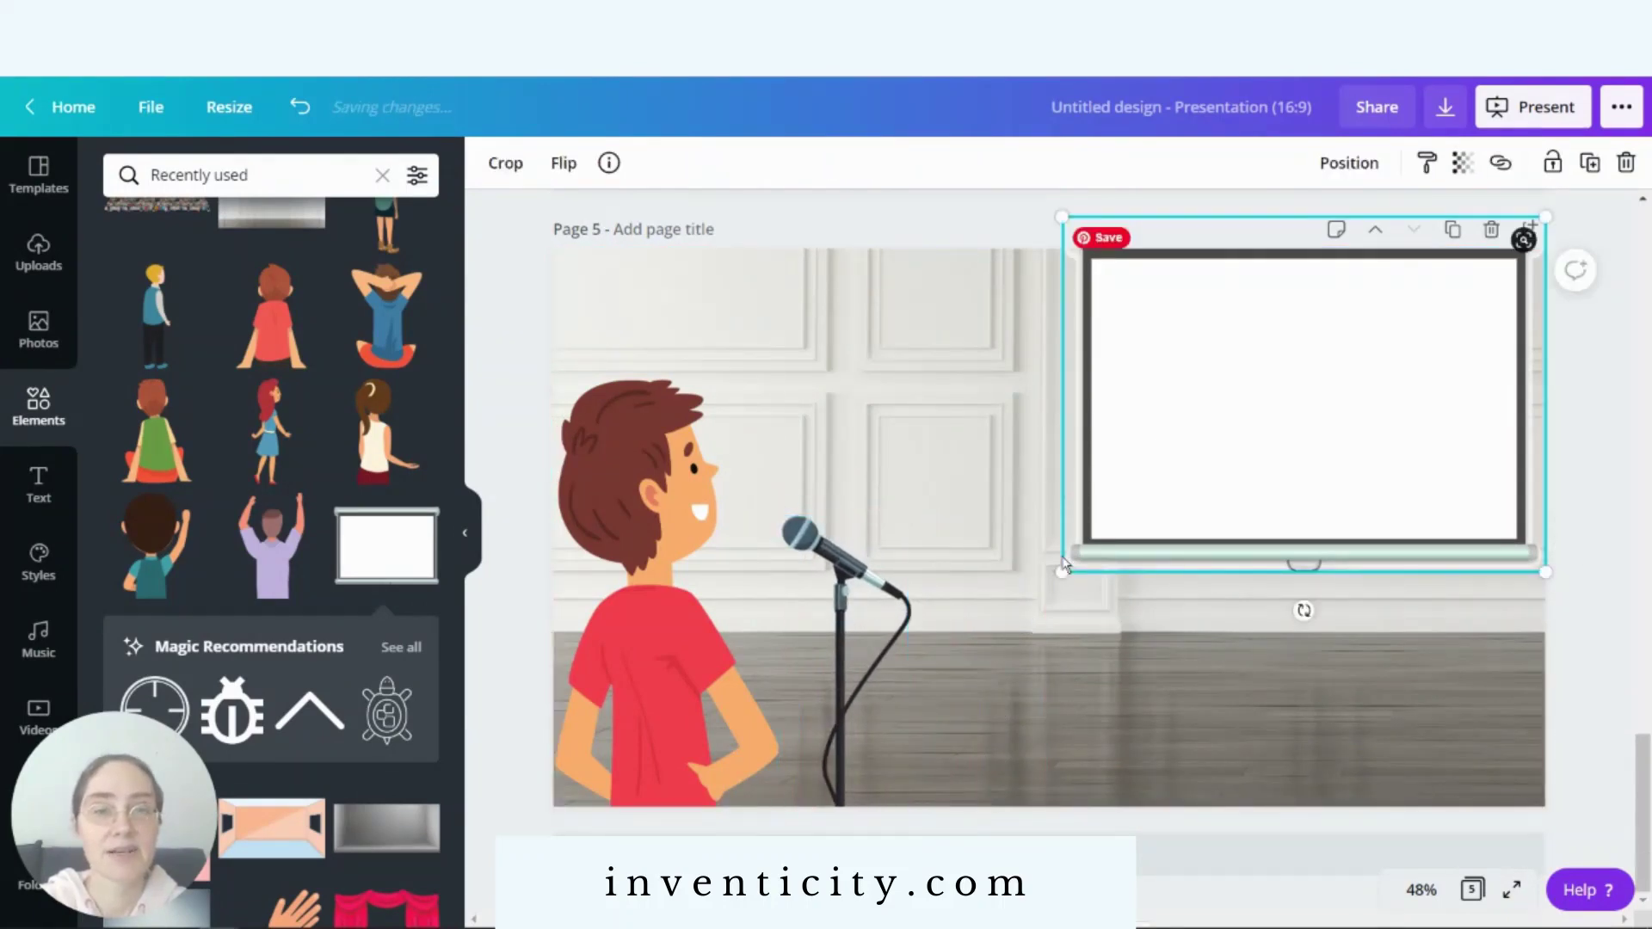
{"action": "left_click_drag", "start_coordinate": [1062, 571], "coordinate": [849, 644]}
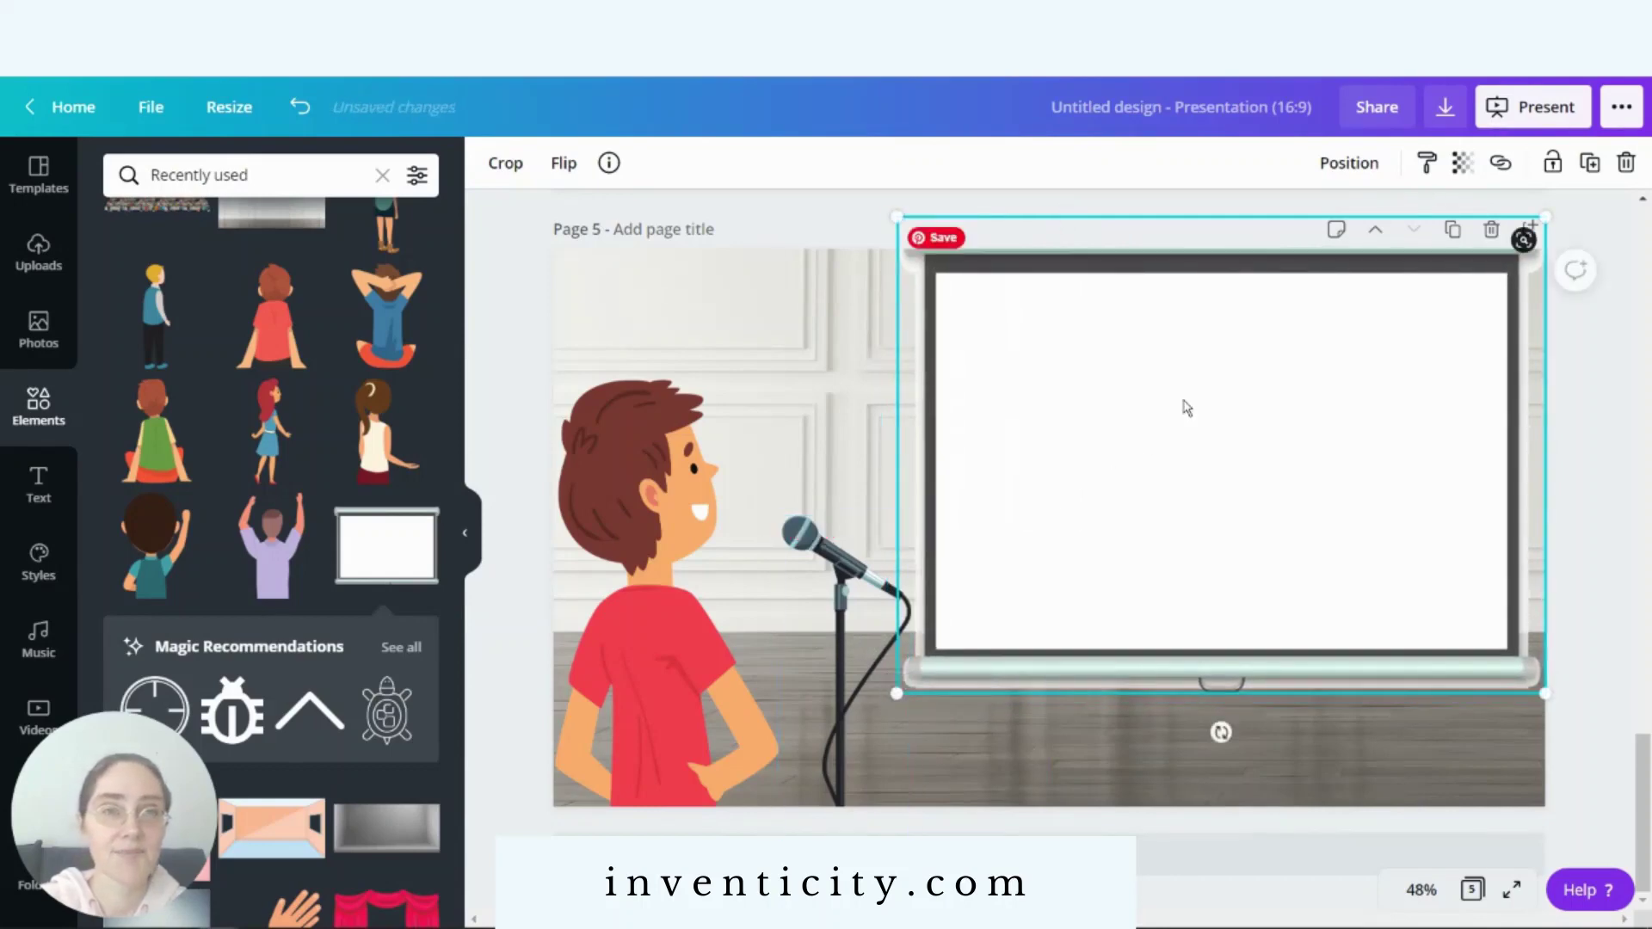
{"action": "left_click_drag", "start_coordinate": [1188, 406], "coordinate": [1184, 417]}
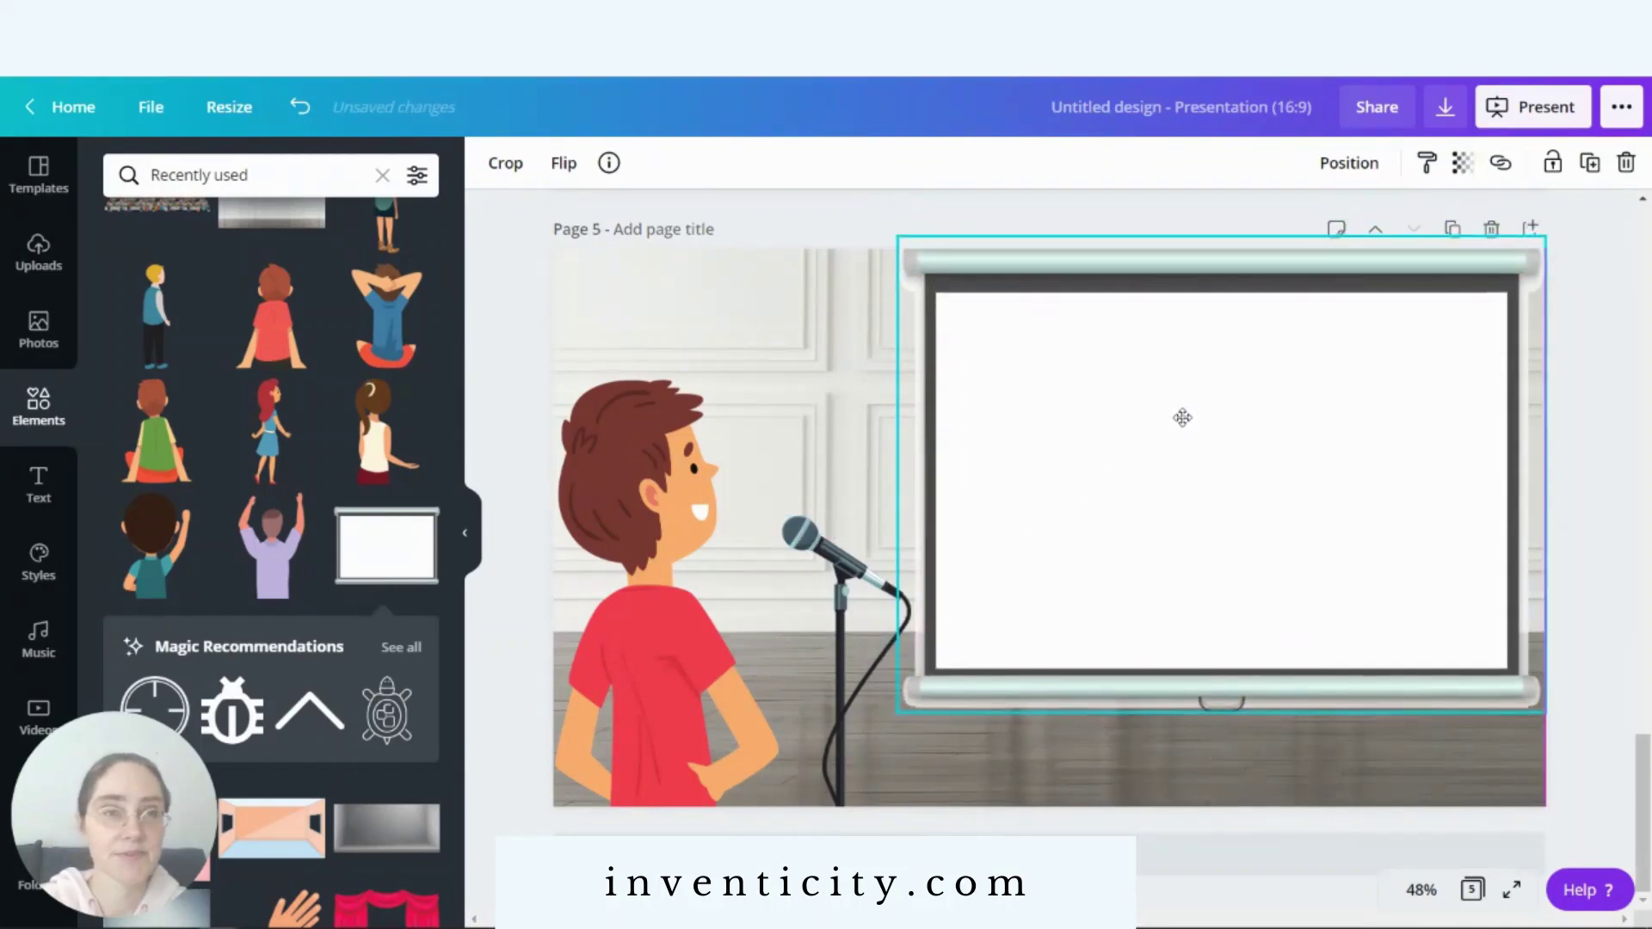
{"action": "left_click", "coordinate": [1613, 392]}
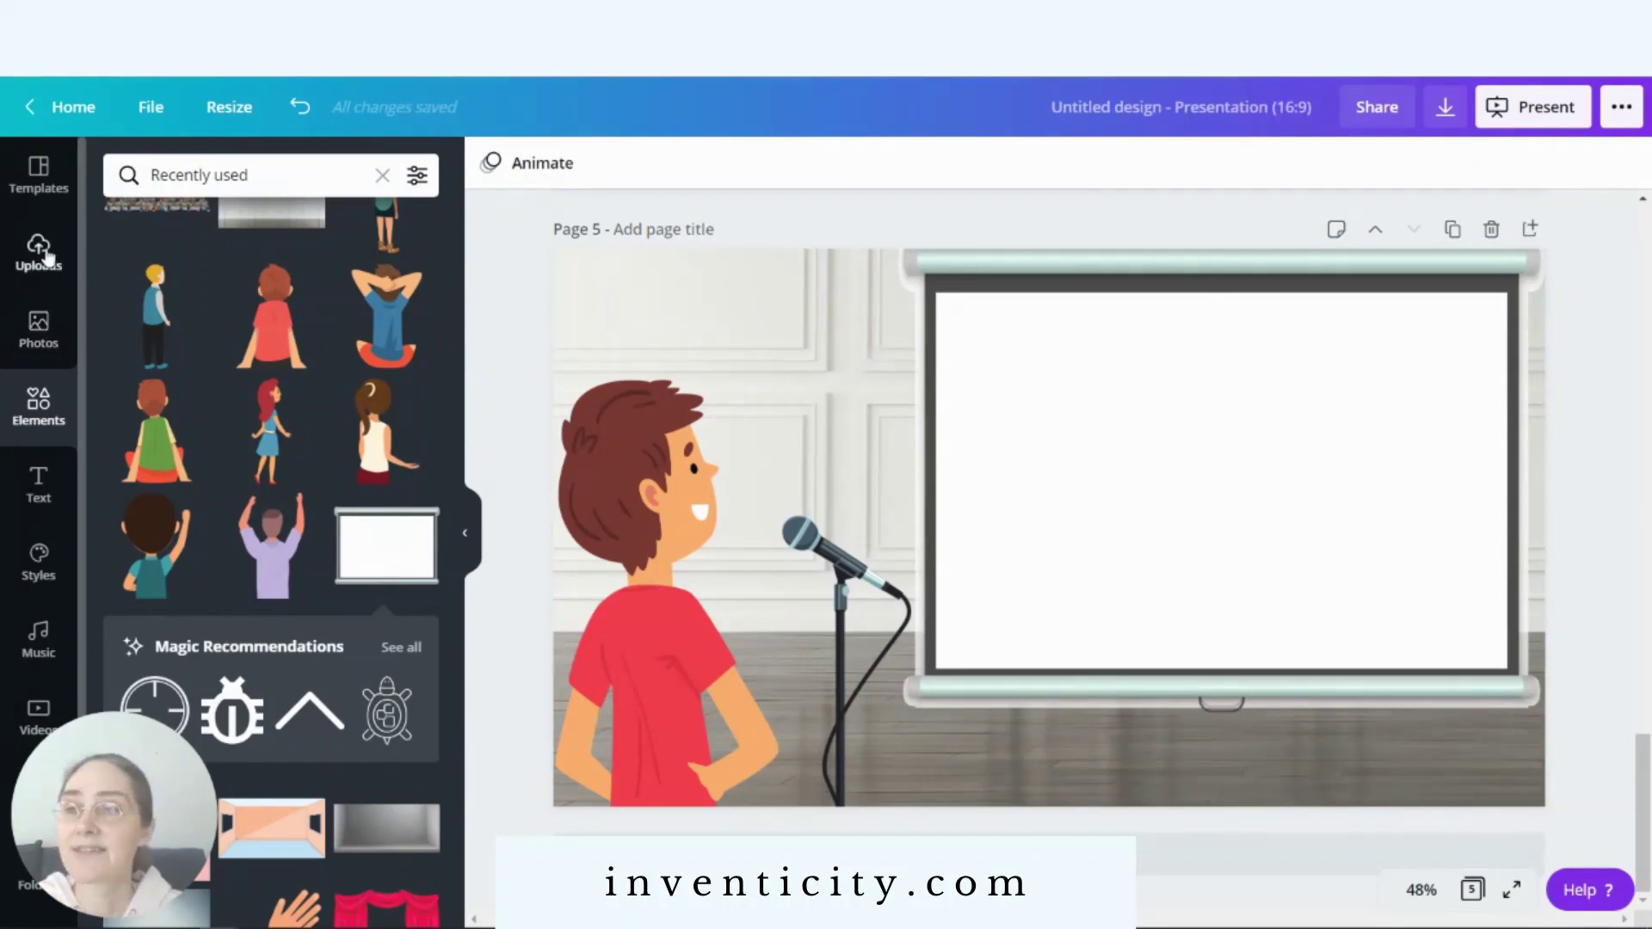
- Add a large heading text box and place it on Page 5's projector screen
{"action": "left_click", "coordinate": [40, 483]}
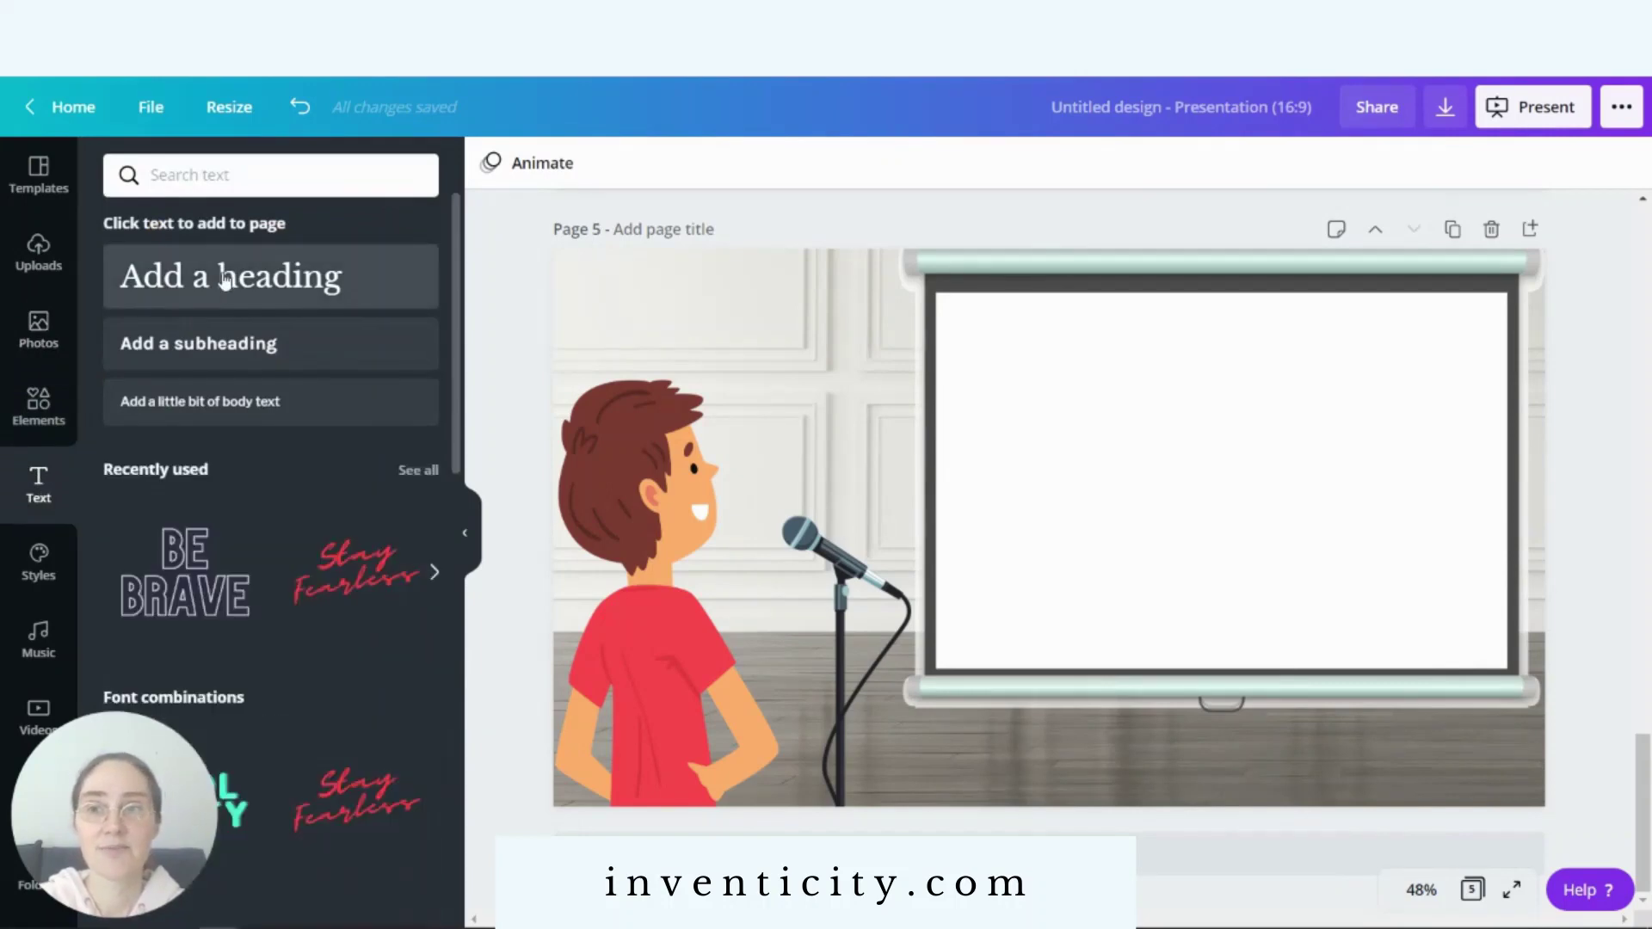
{"action": "left_click", "coordinate": [226, 279]}
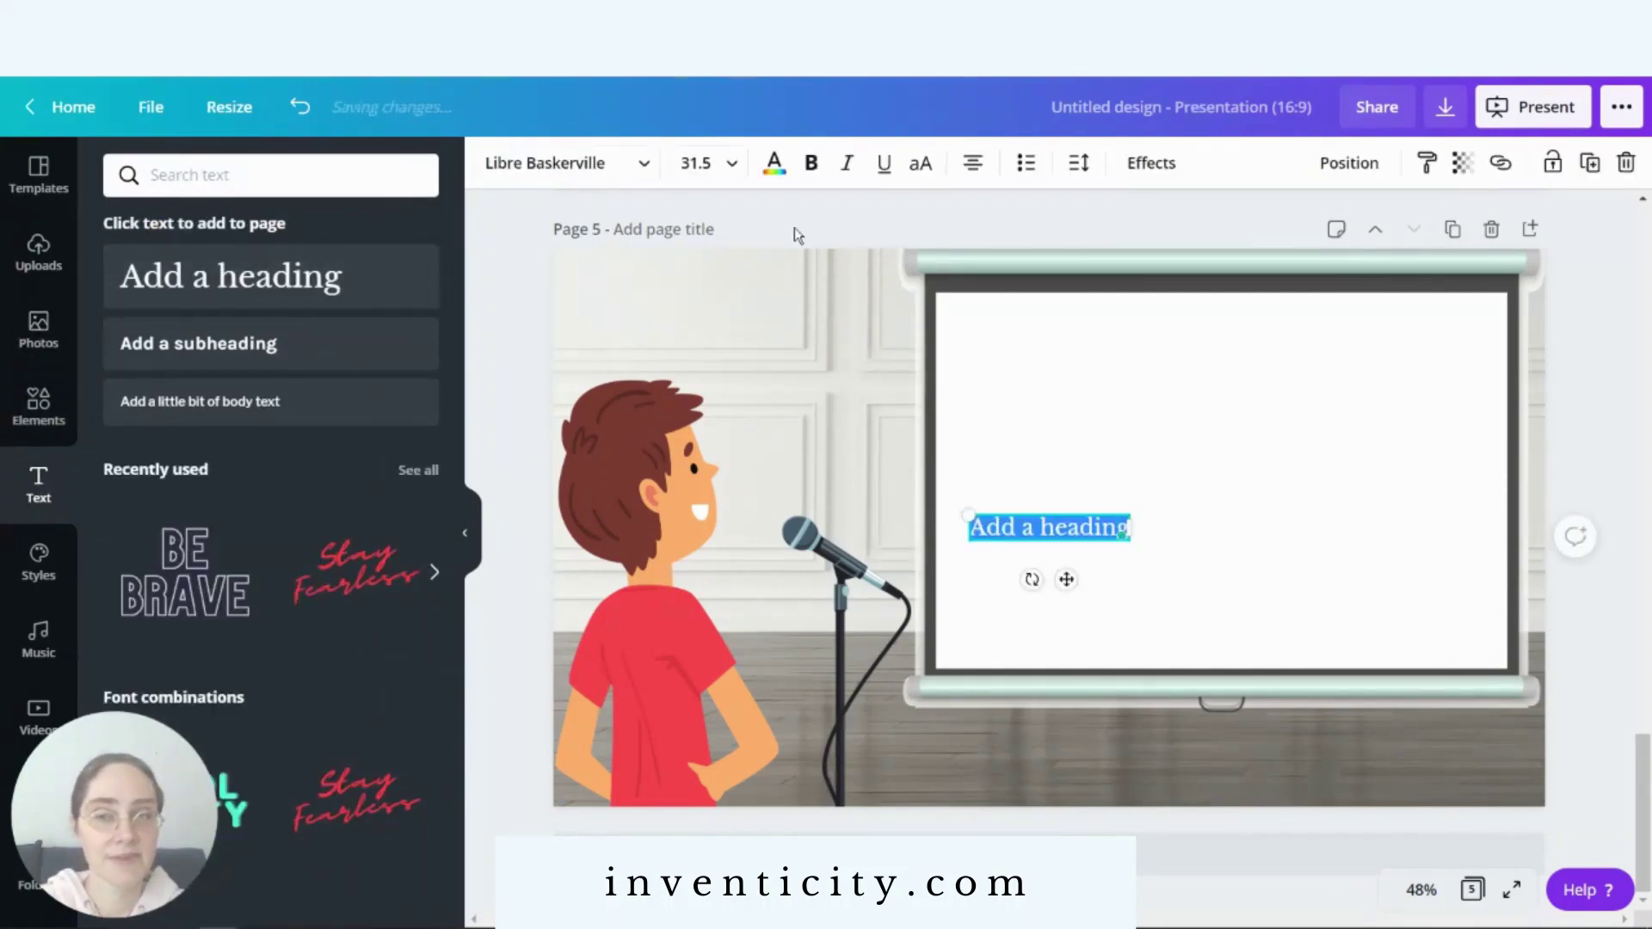
{"action": "left_click_drag", "start_coordinate": [967, 504], "coordinate": [879, 430]}
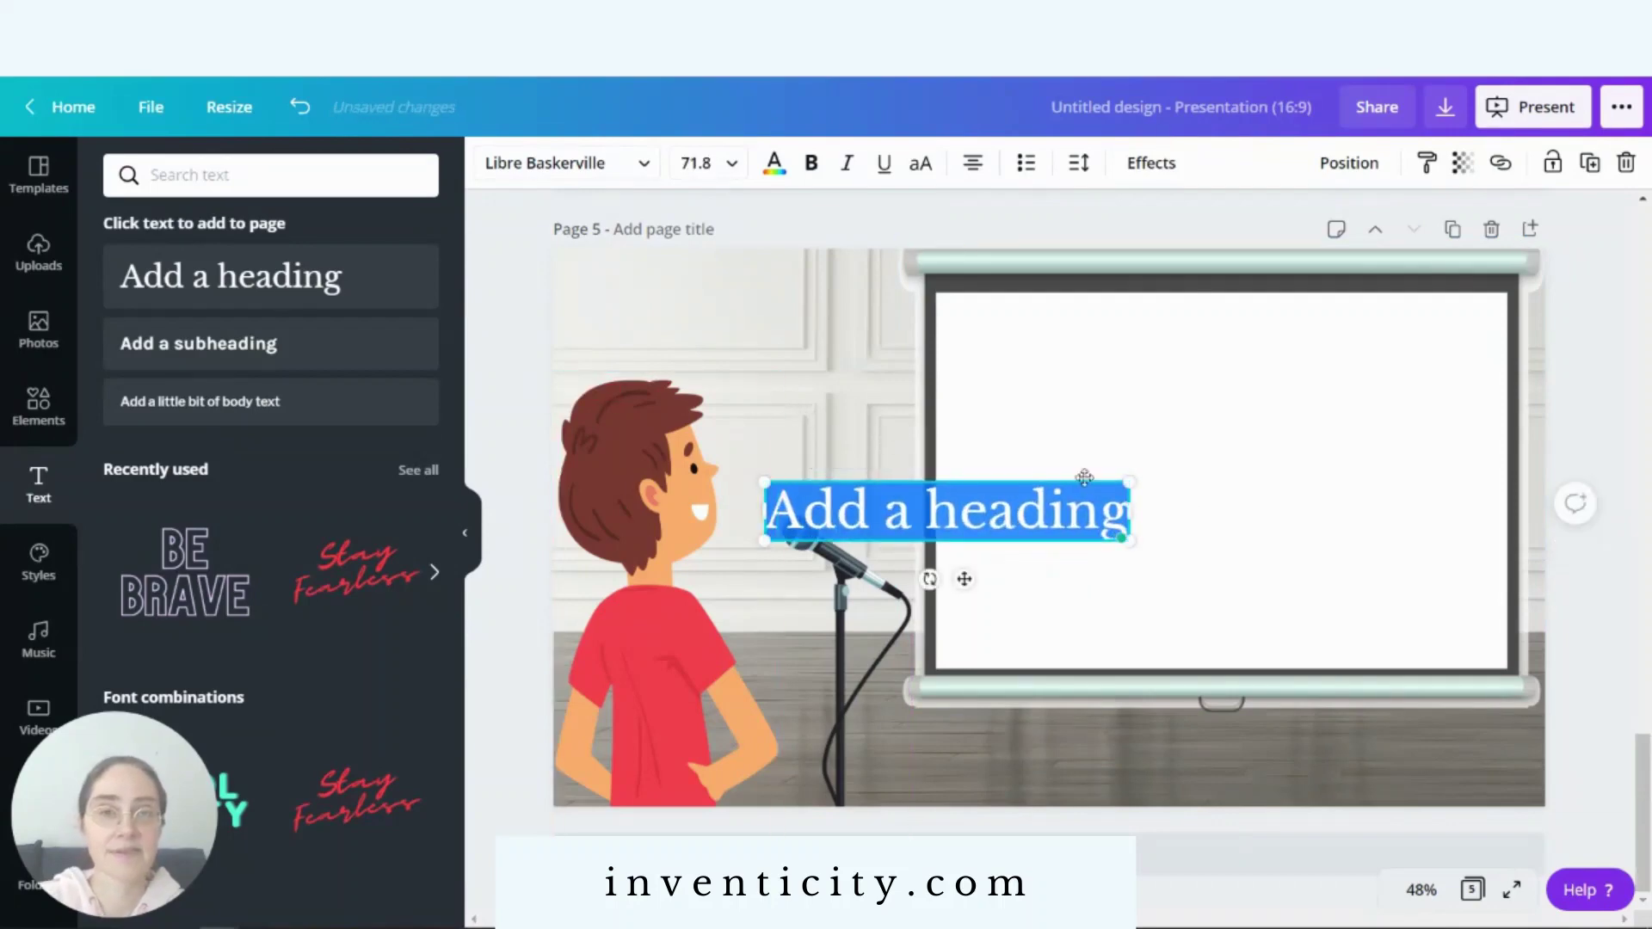
{"action": "left_click_drag", "start_coordinate": [965, 579], "coordinate": [1248, 441]}
- Replace the heading text with 'How to Give a Great Speech'
{"action": "left_click", "coordinate": [1196, 372]}
{"action": "triple_click", "coordinate": [1196, 359]}
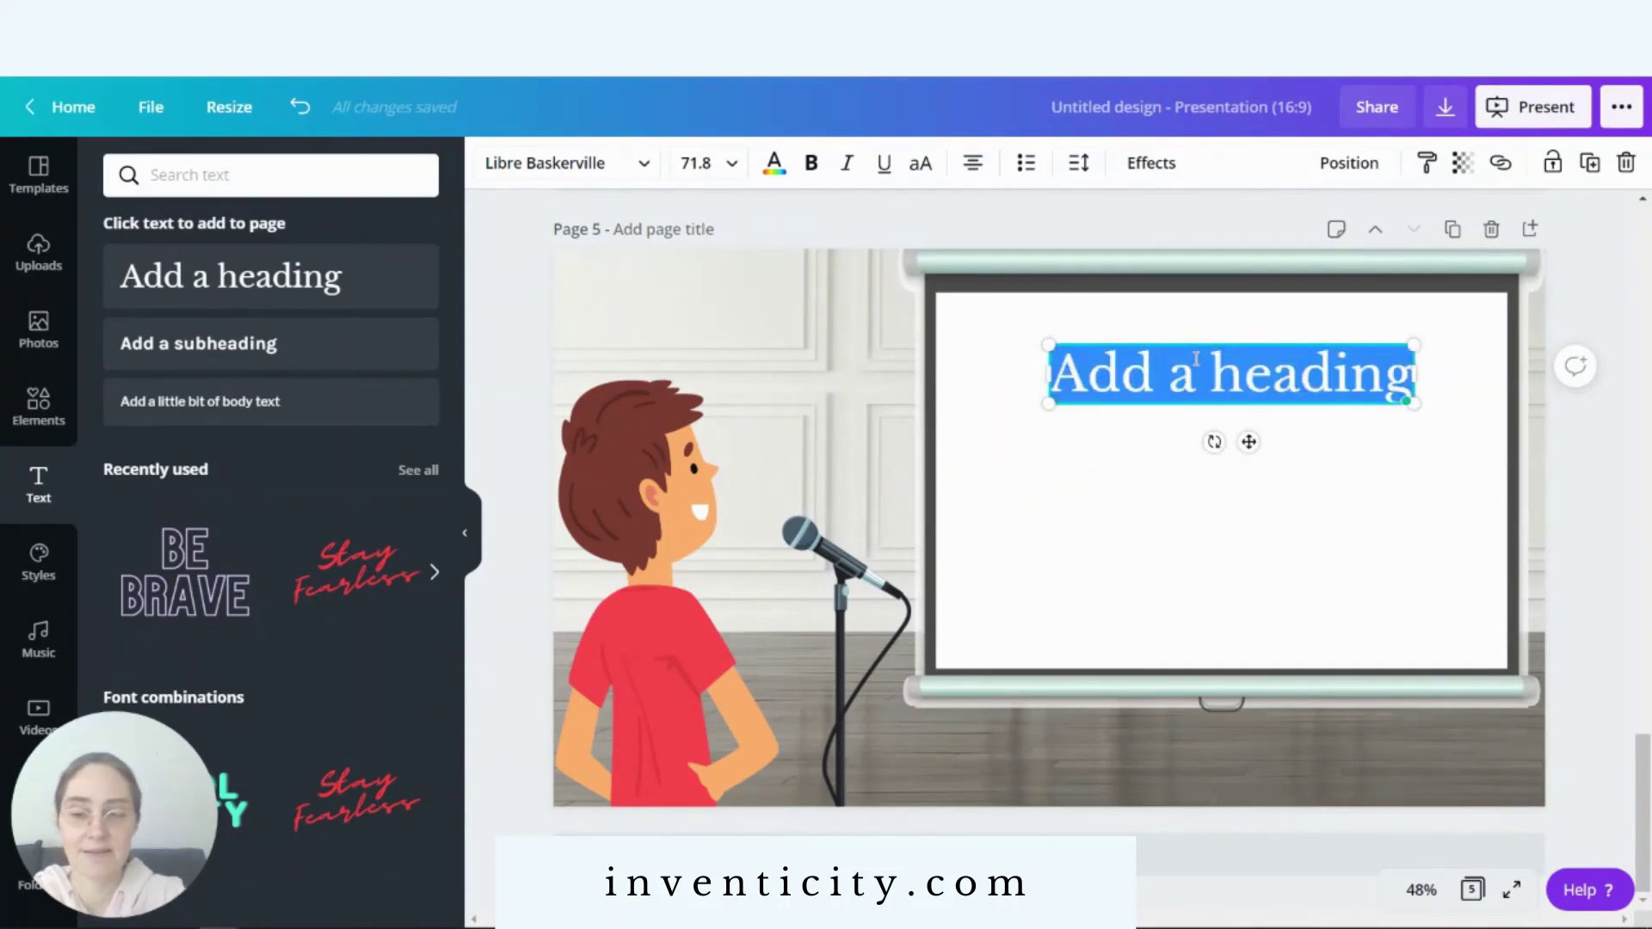
{"action": "type", "text": "How to Give a Great"}
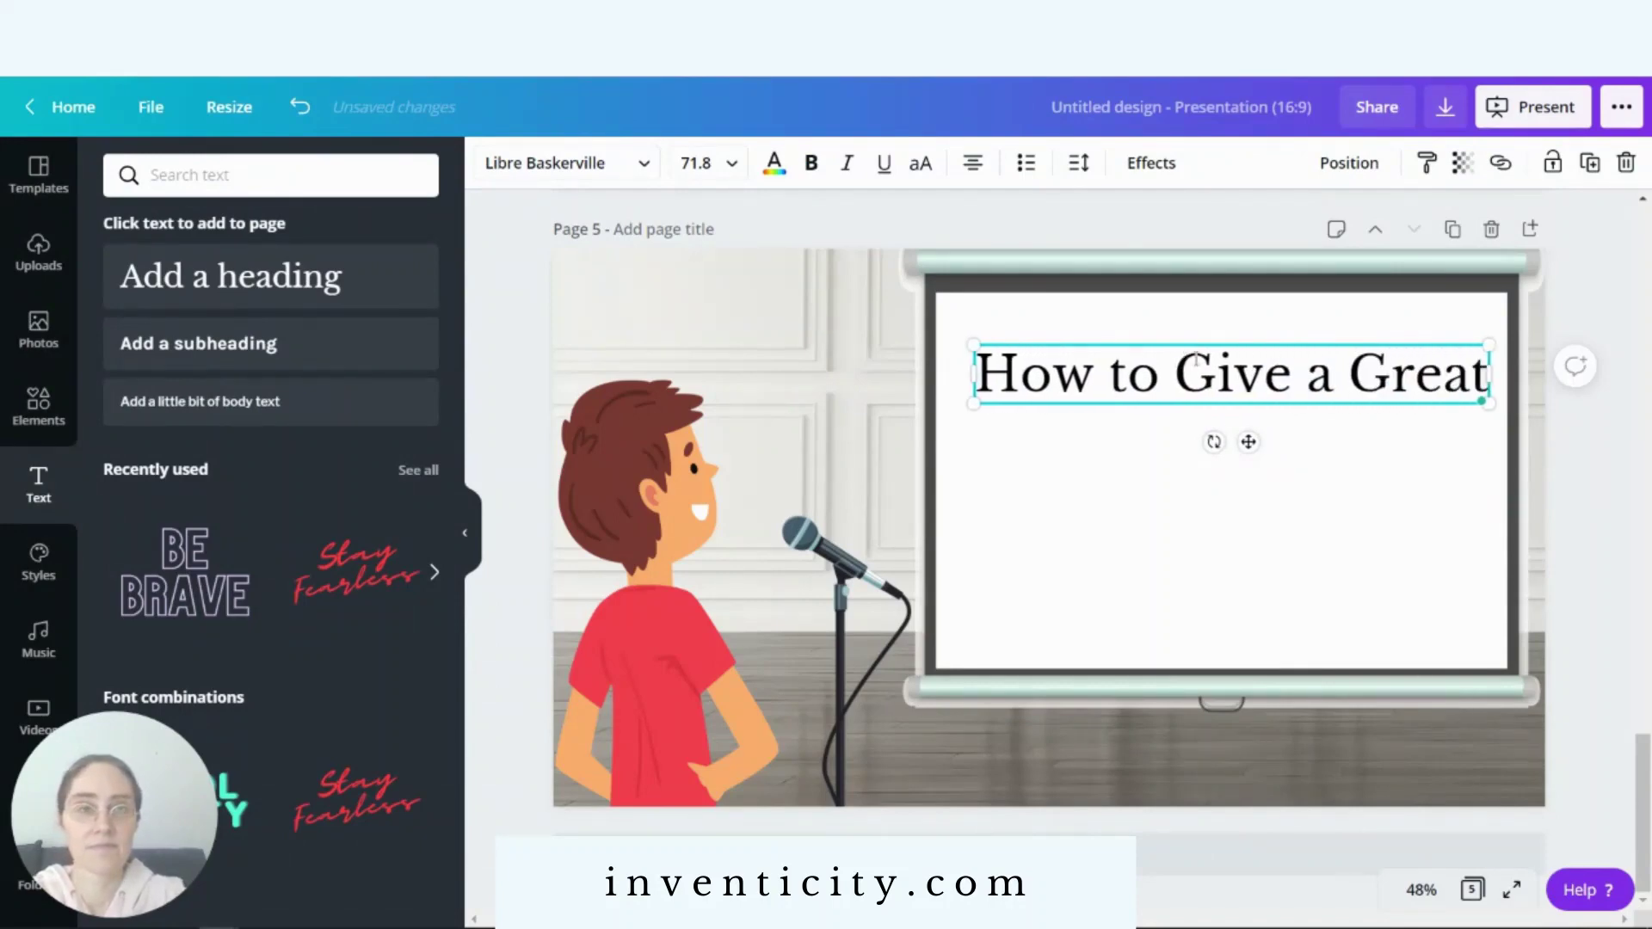
{"action": "type", "text": " S"}
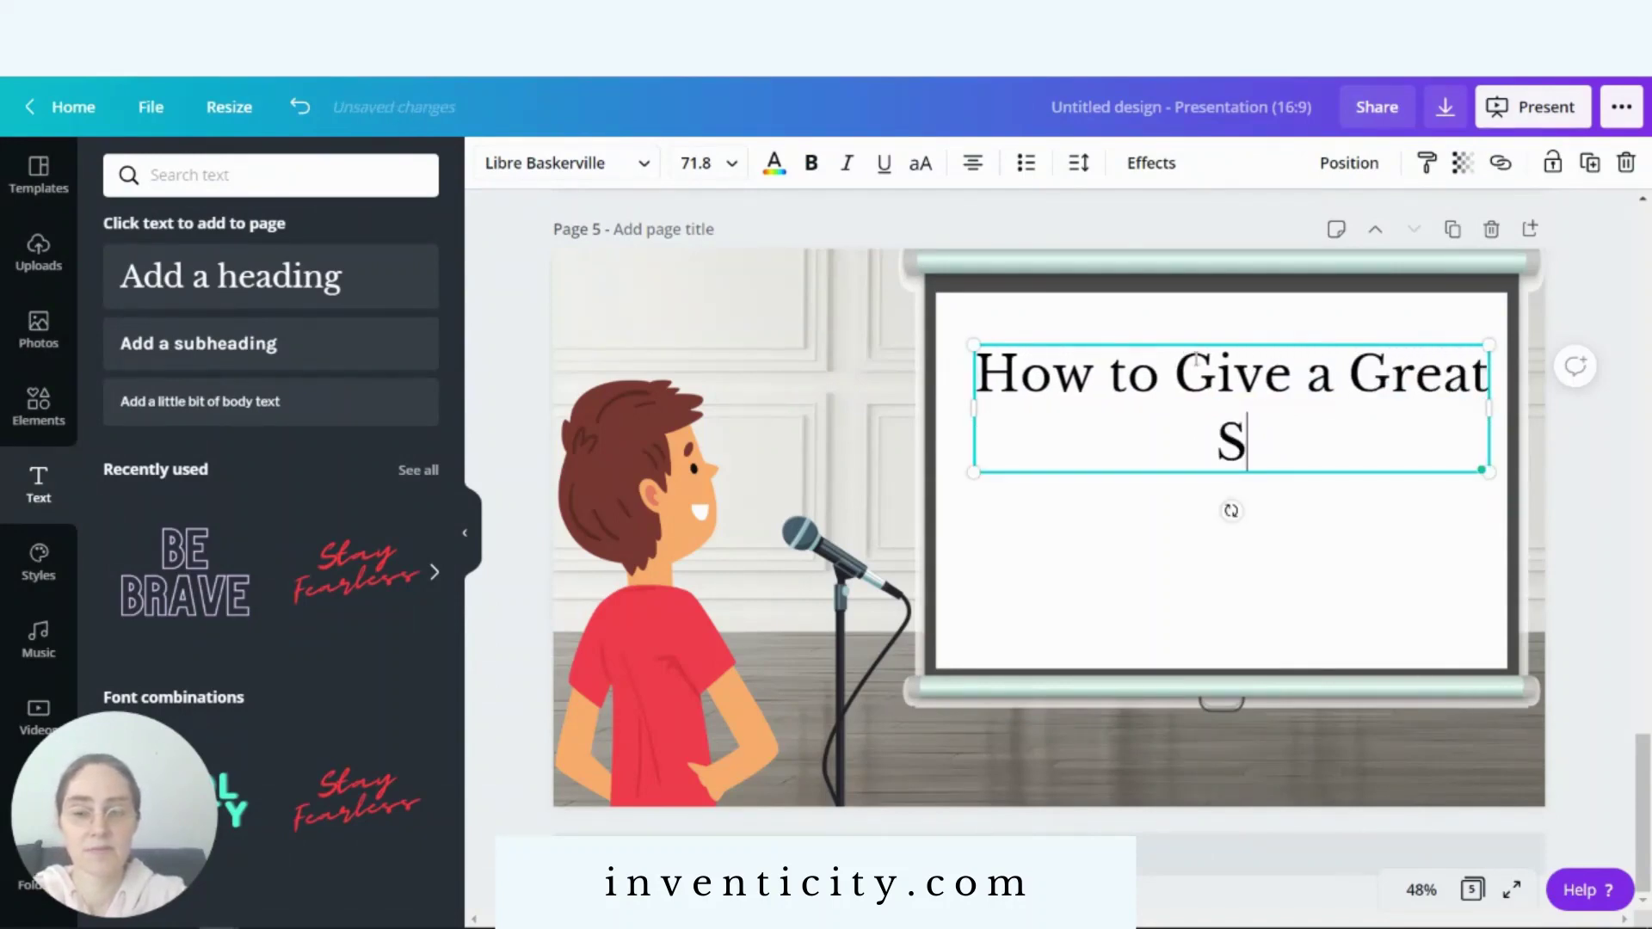
{"action": "type", "text": "peech"}
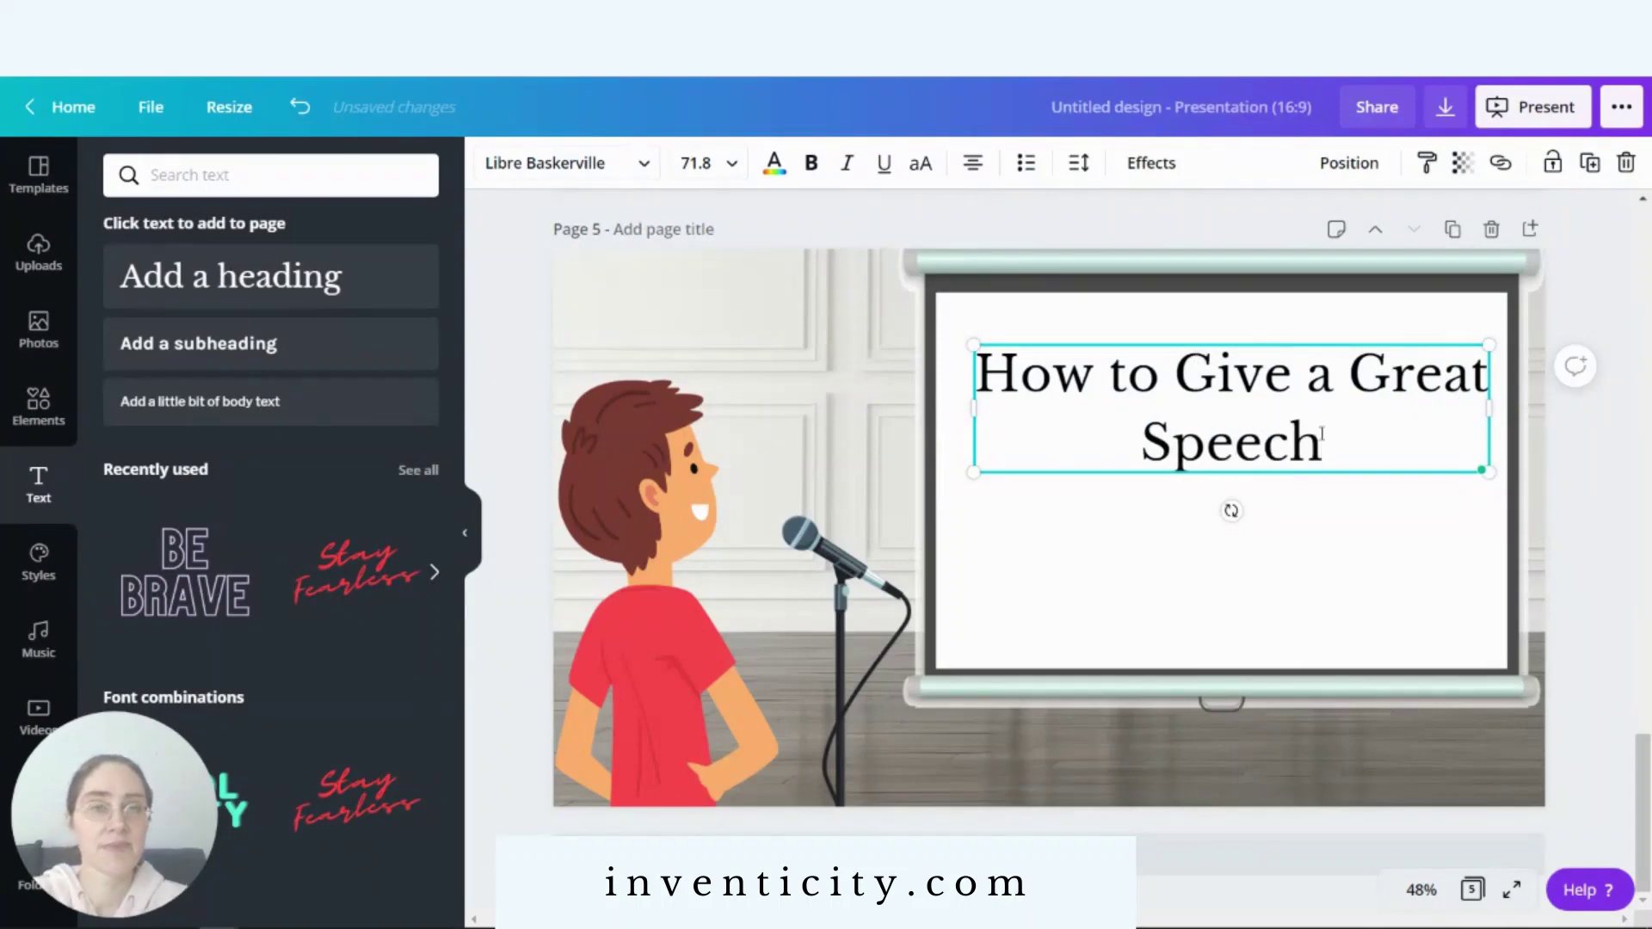
{"action": "left_click_drag", "start_coordinate": [1341, 449], "coordinate": [961, 377]}
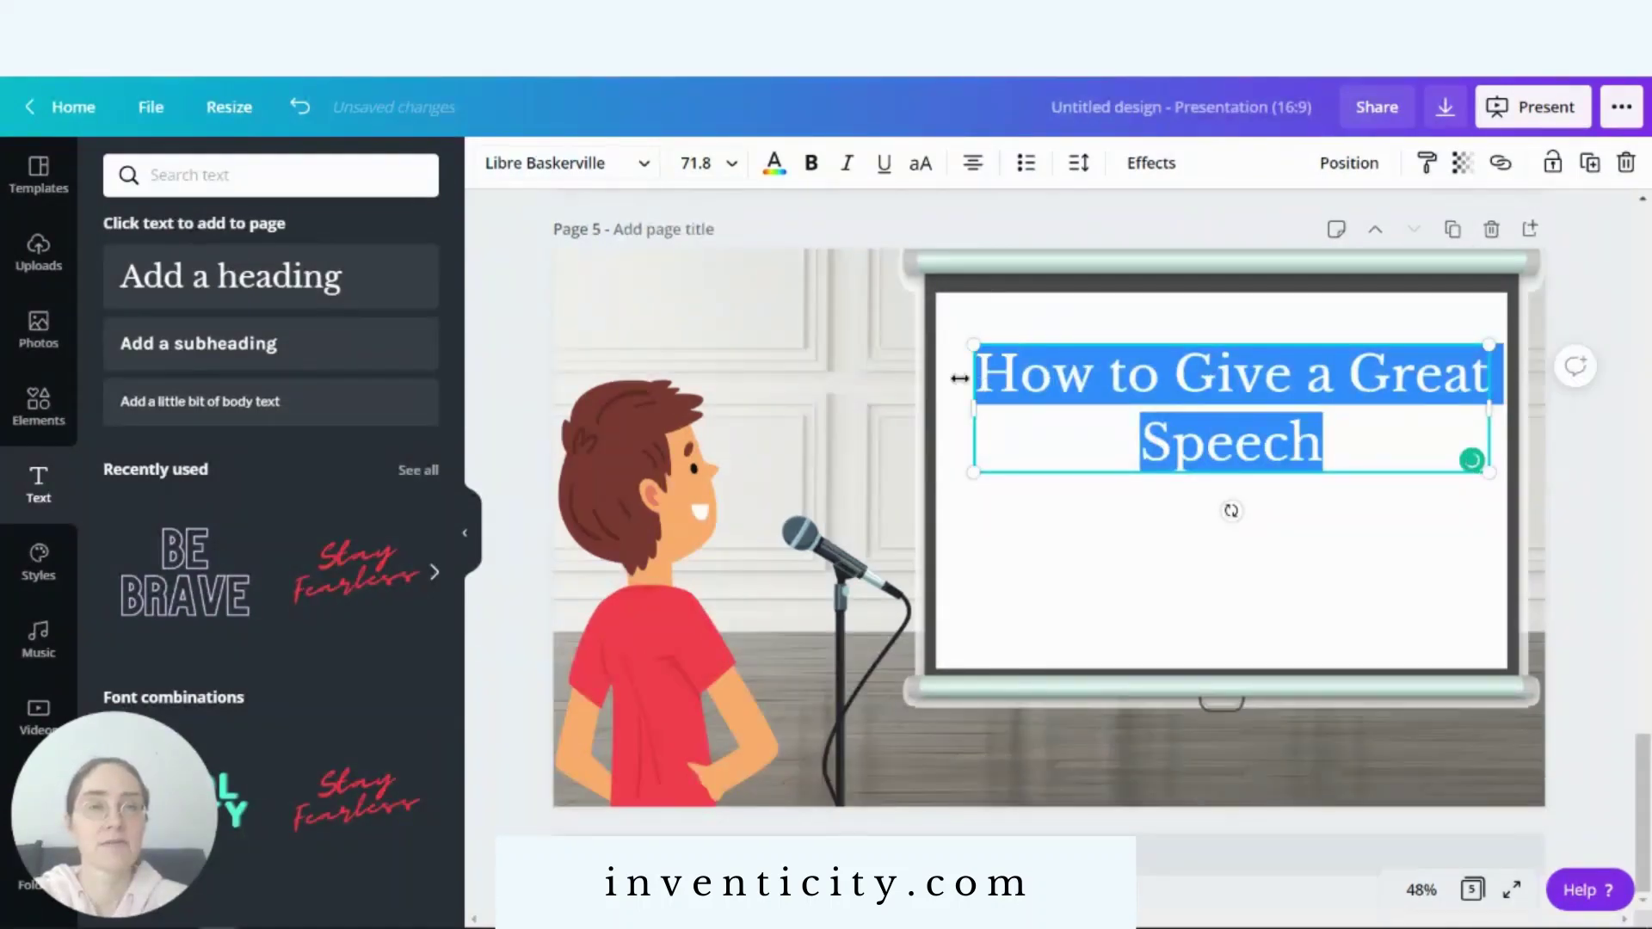
{"action": "left_click", "coordinate": [643, 165]}
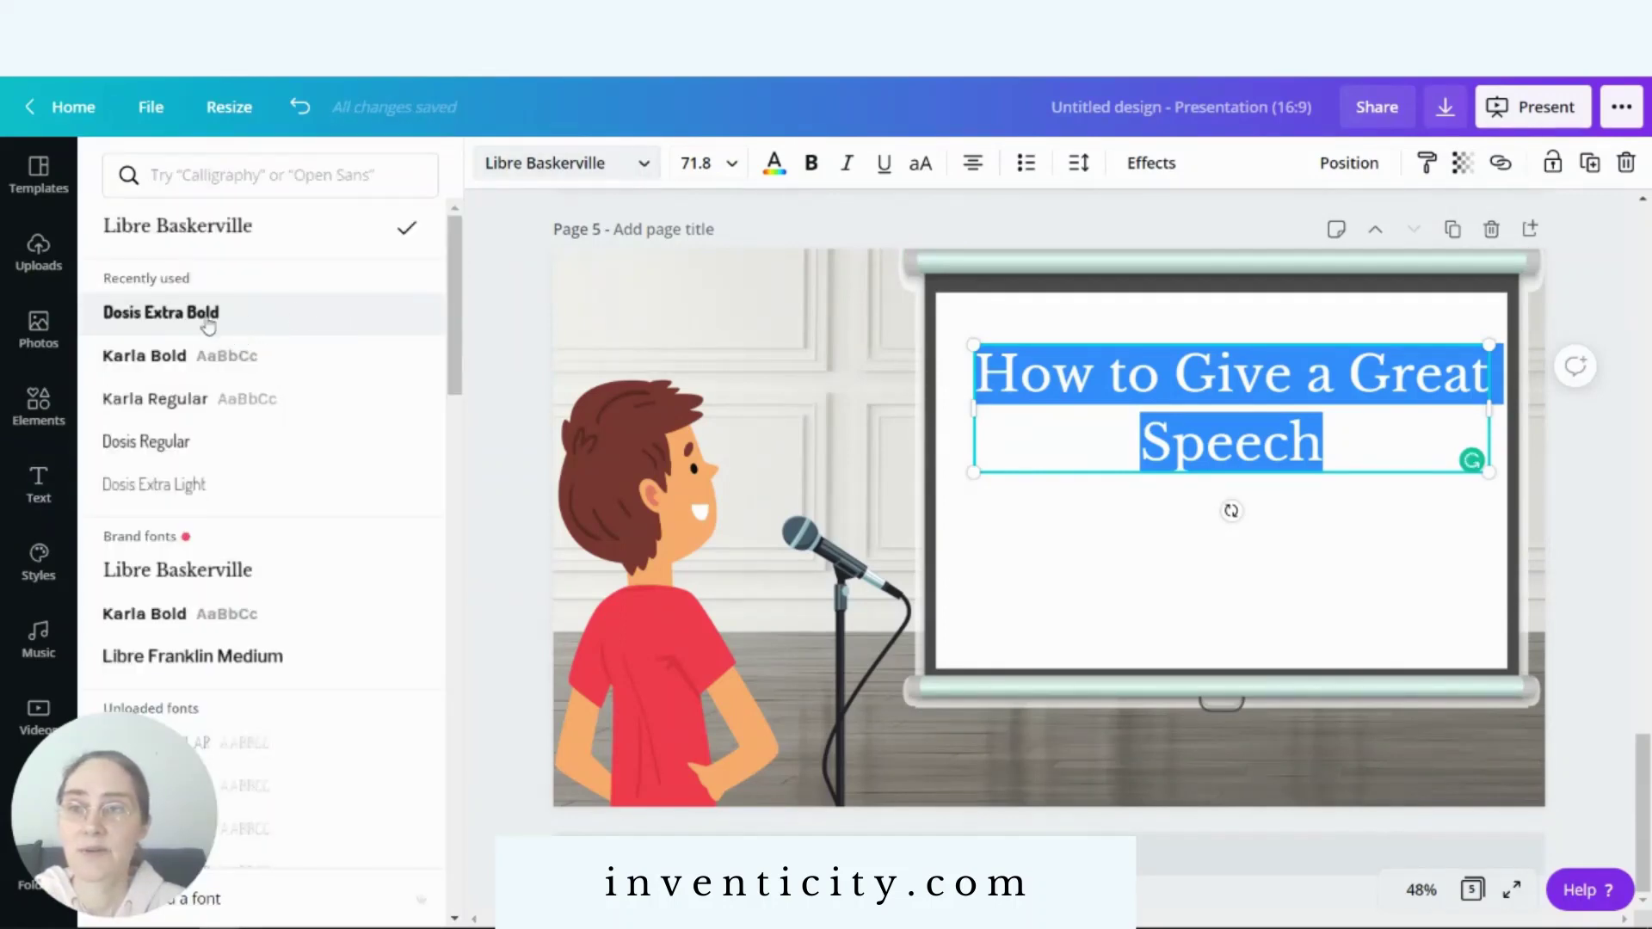
- Set the heading font to Dosis Extra Bold and wrap it as 'How to Give / a Great Speech'
{"action": "left_click", "coordinate": [207, 319]}
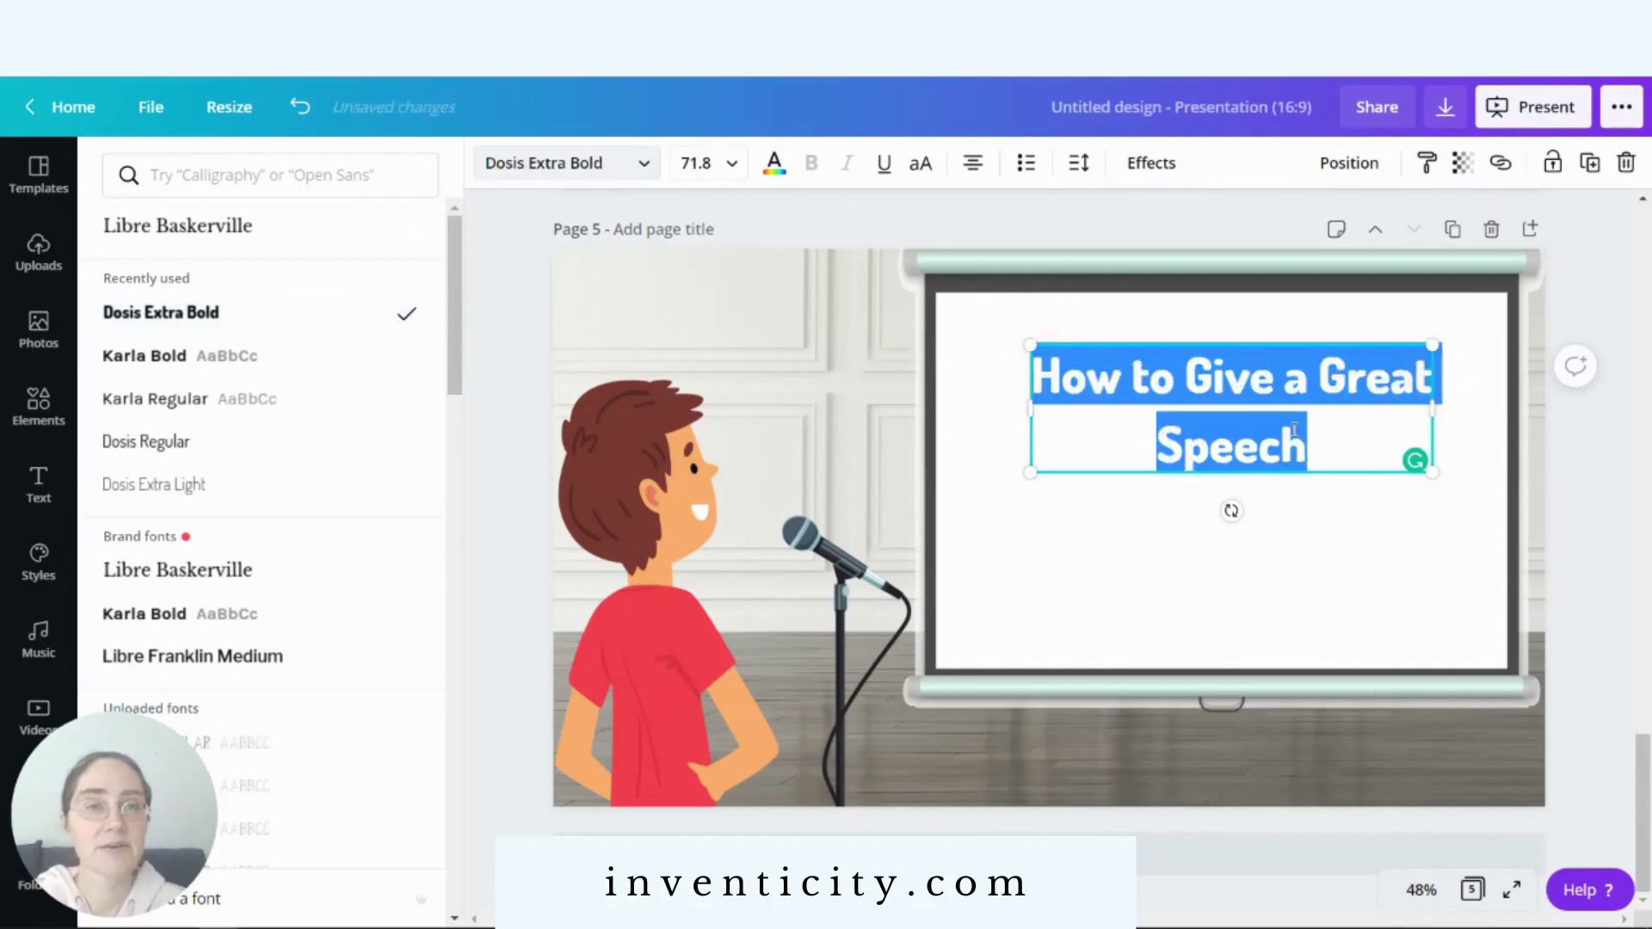
{"action": "left_click", "coordinate": [1295, 580]}
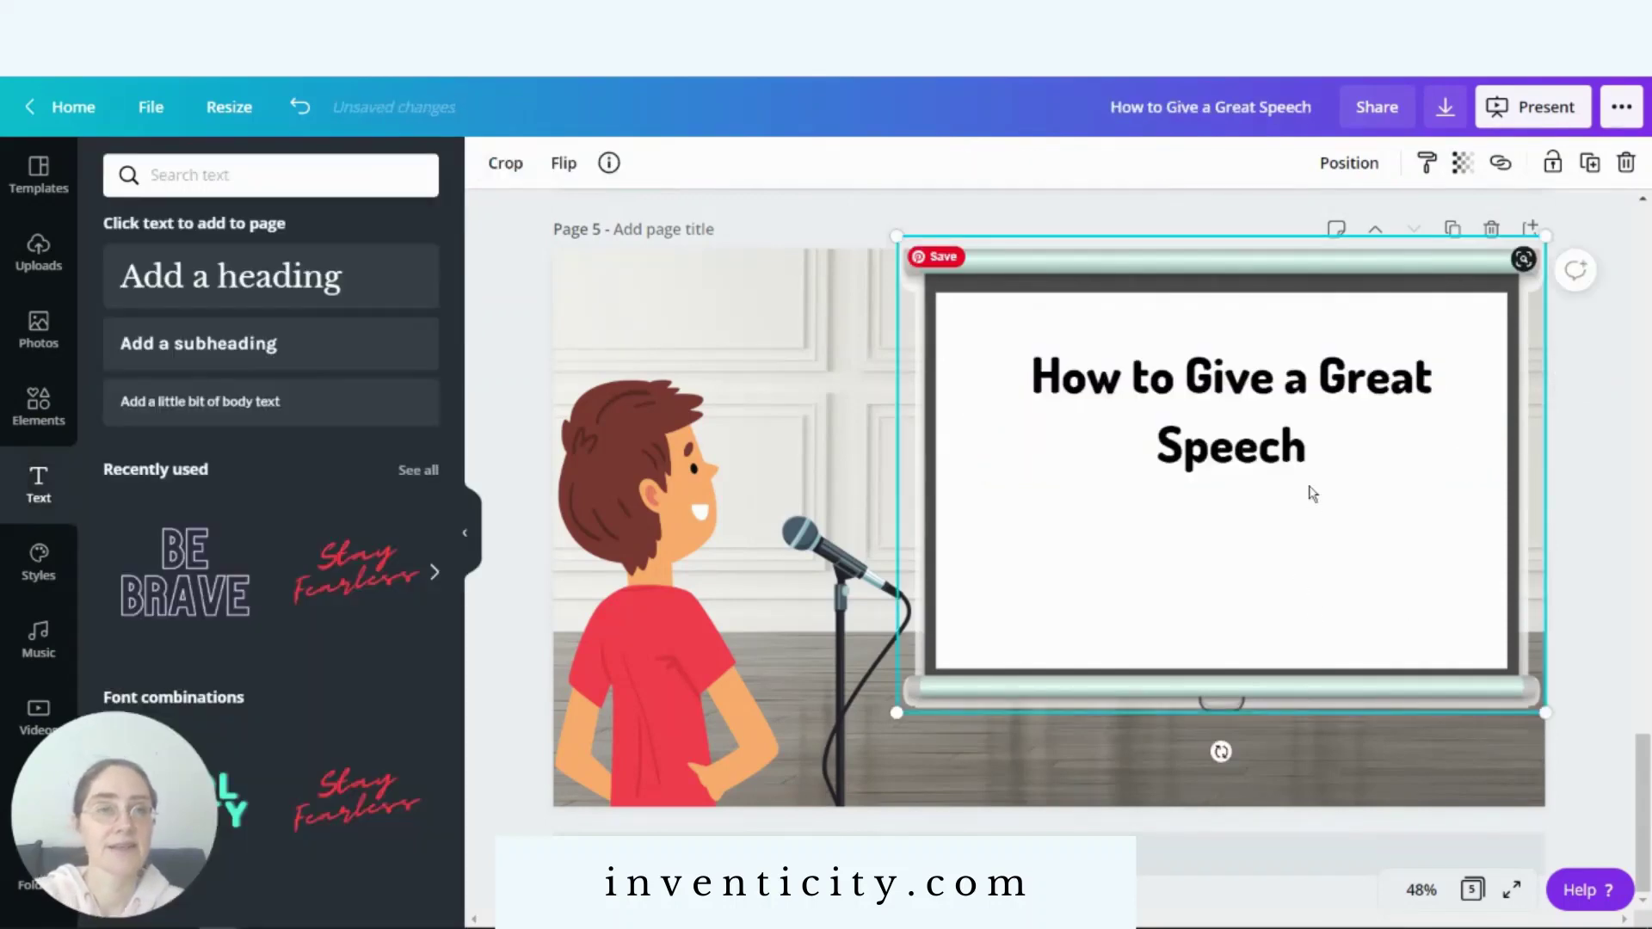
{"action": "left_click", "coordinate": [1315, 391]}
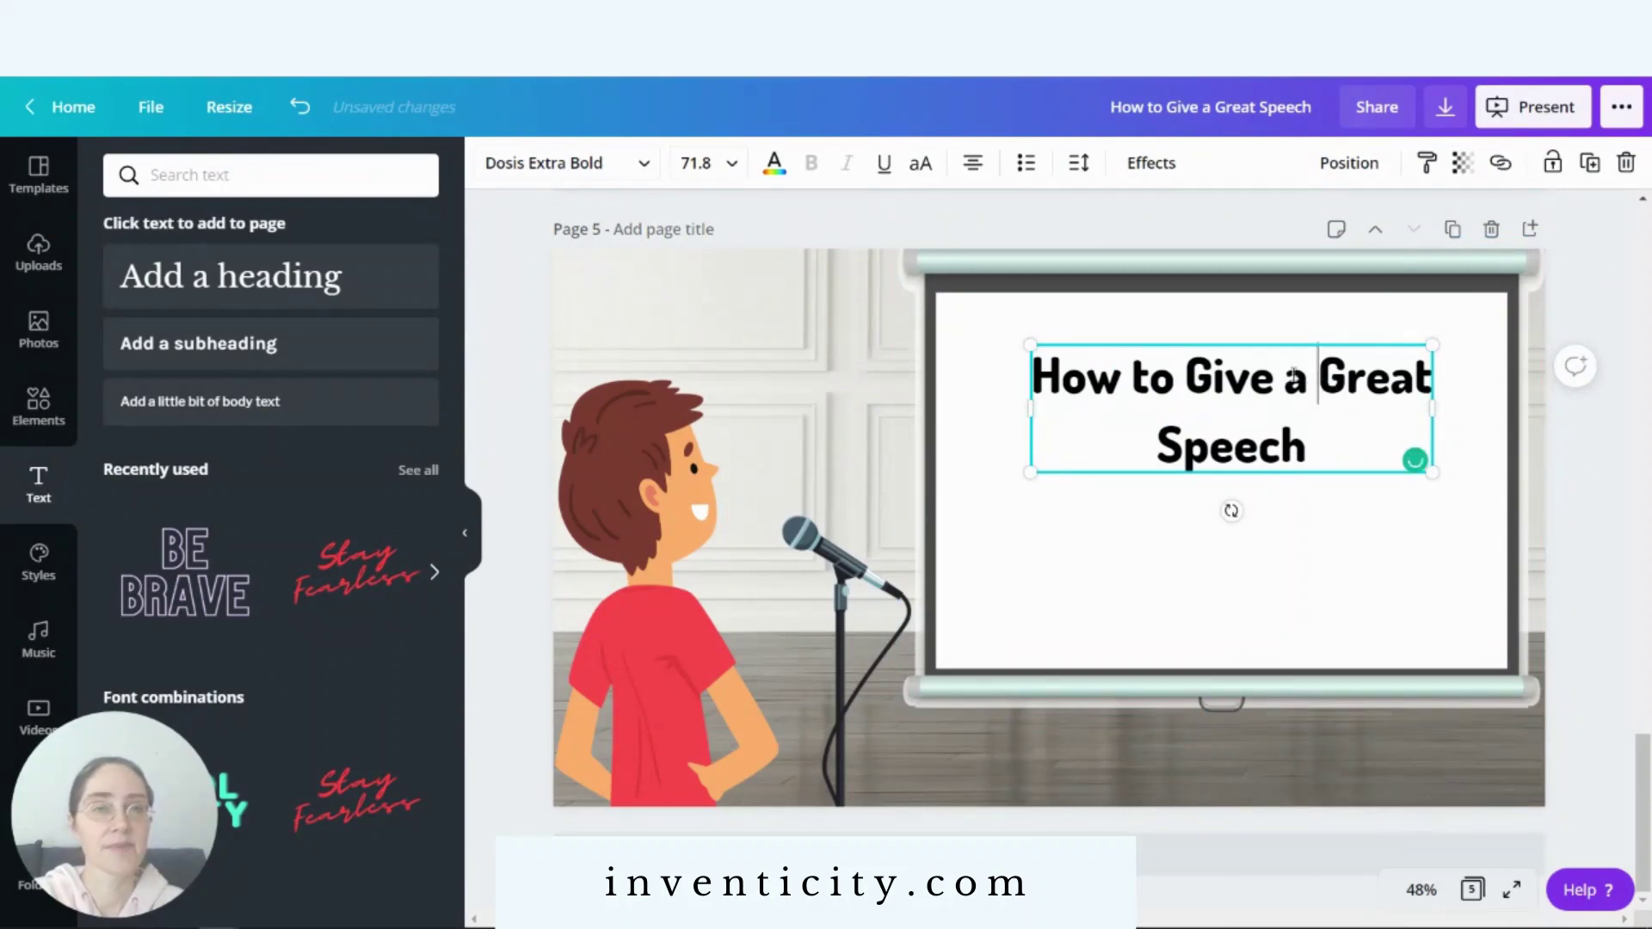
{"action": "key", "text": "Return"}
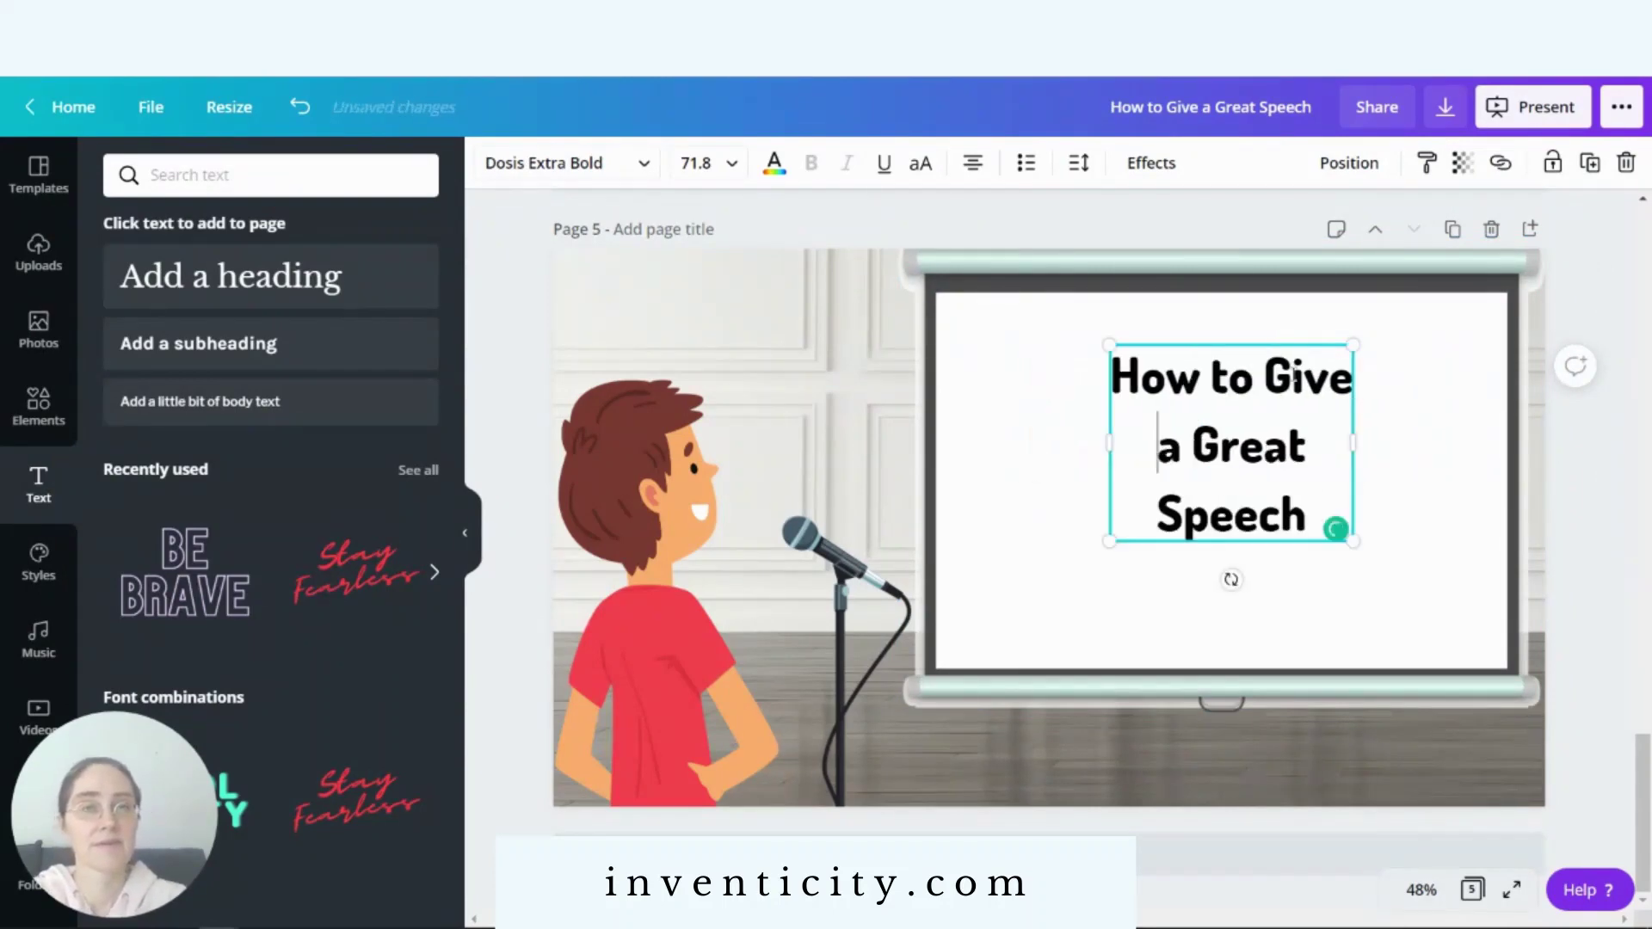
{"action": "left_click", "coordinate": [1159, 523]}
{"action": "key", "text": "BackSpace"}
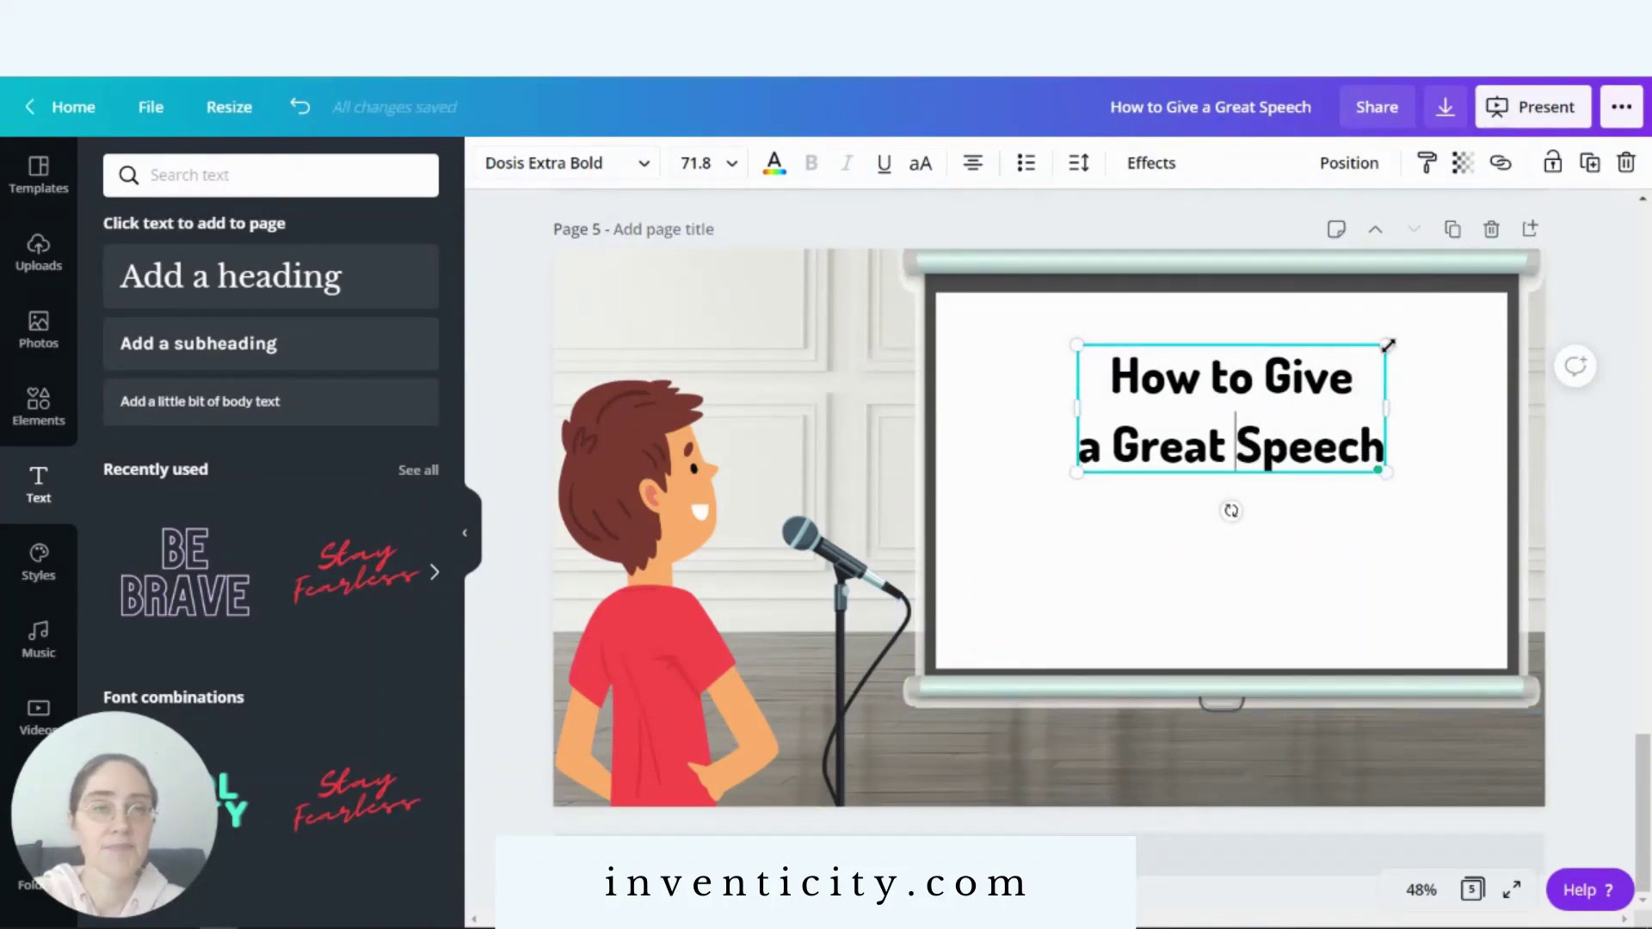
- Enlarge the heading to size 100 and centre it on the projector screen
{"action": "left_click_drag", "start_coordinate": [1386, 345], "coordinate": [1506, 293]}
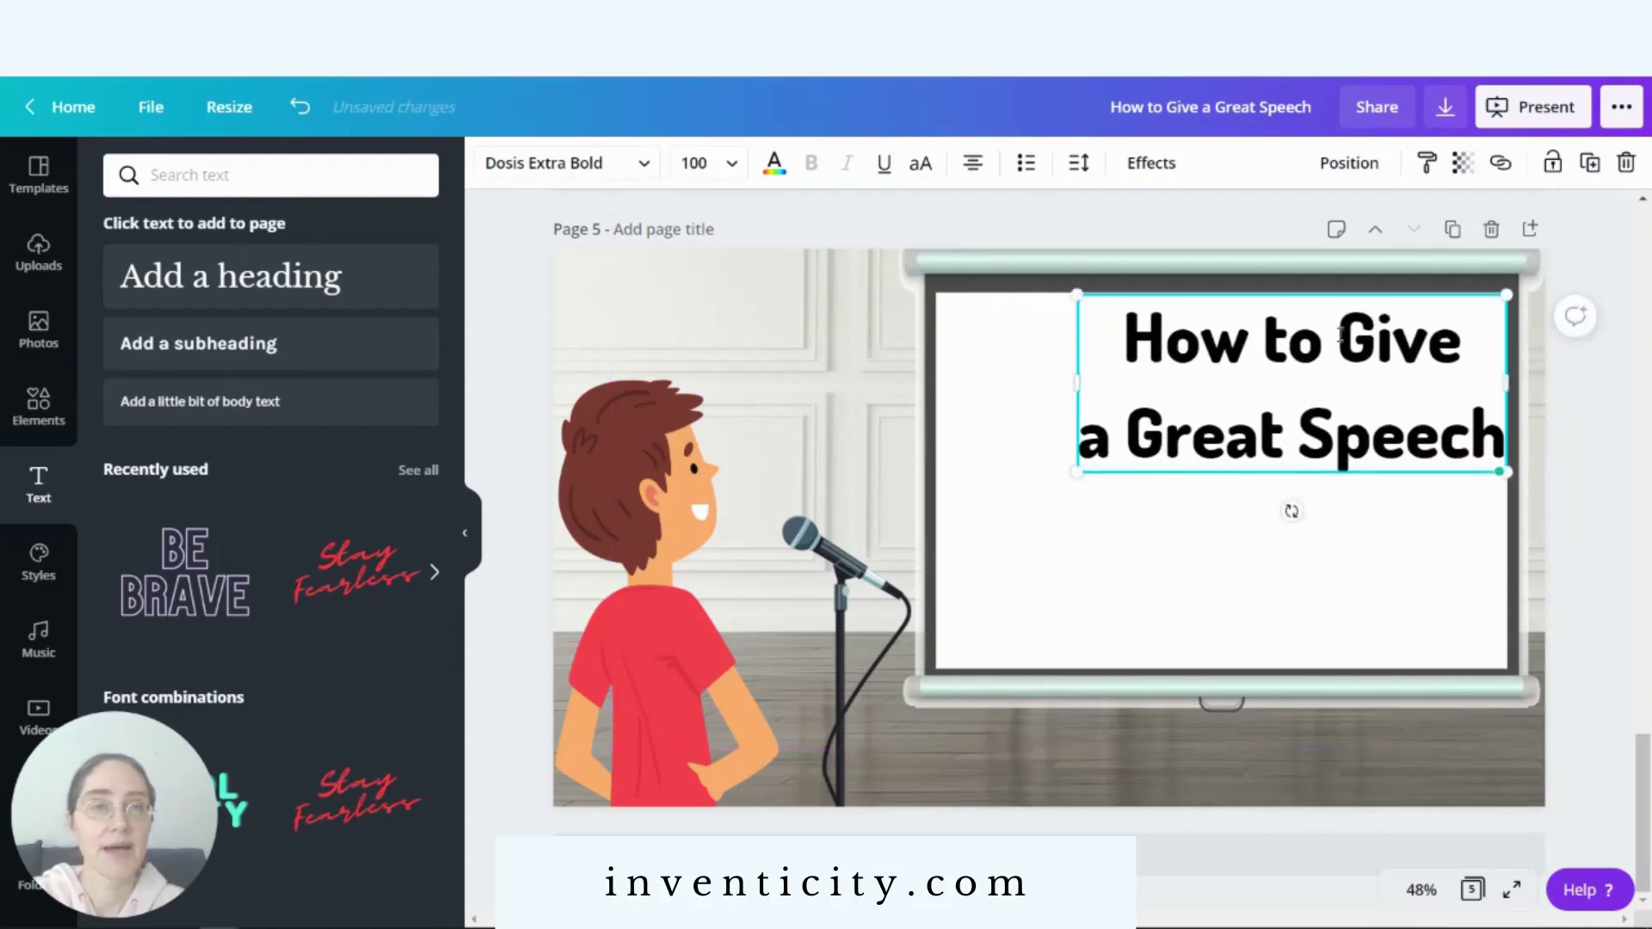
{"action": "left_click_drag", "start_coordinate": [1328, 291], "coordinate": [1263, 384]}
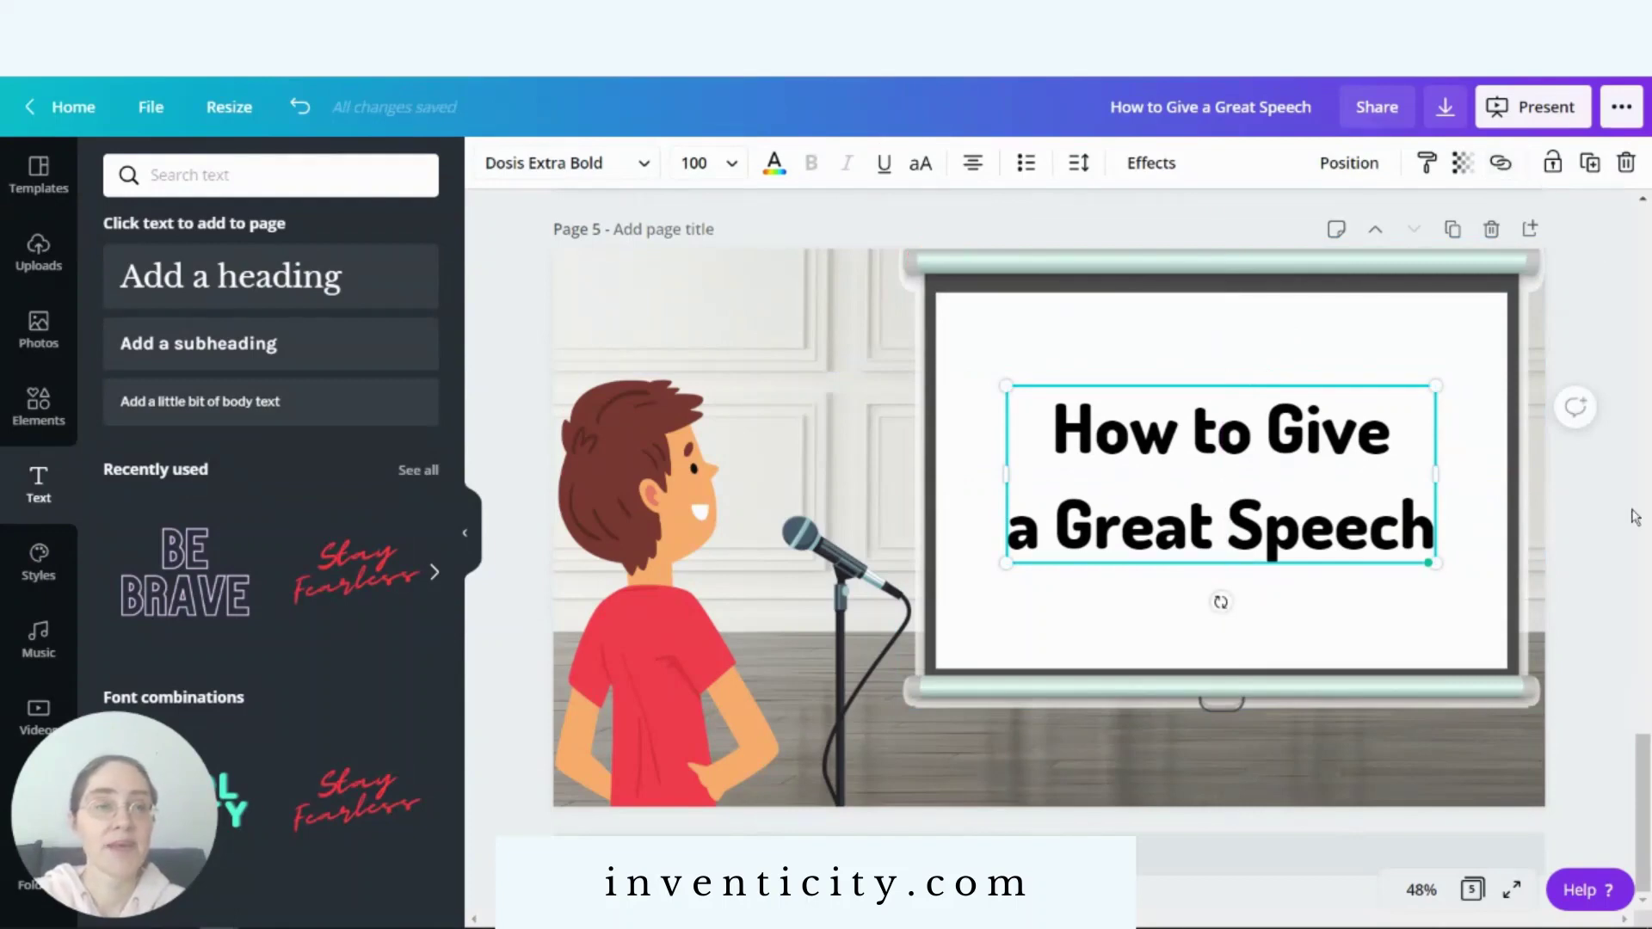
{"action": "scroll", "coordinate": [1645, 725], "scroll_direction": "up", "scroll_amount": 1}
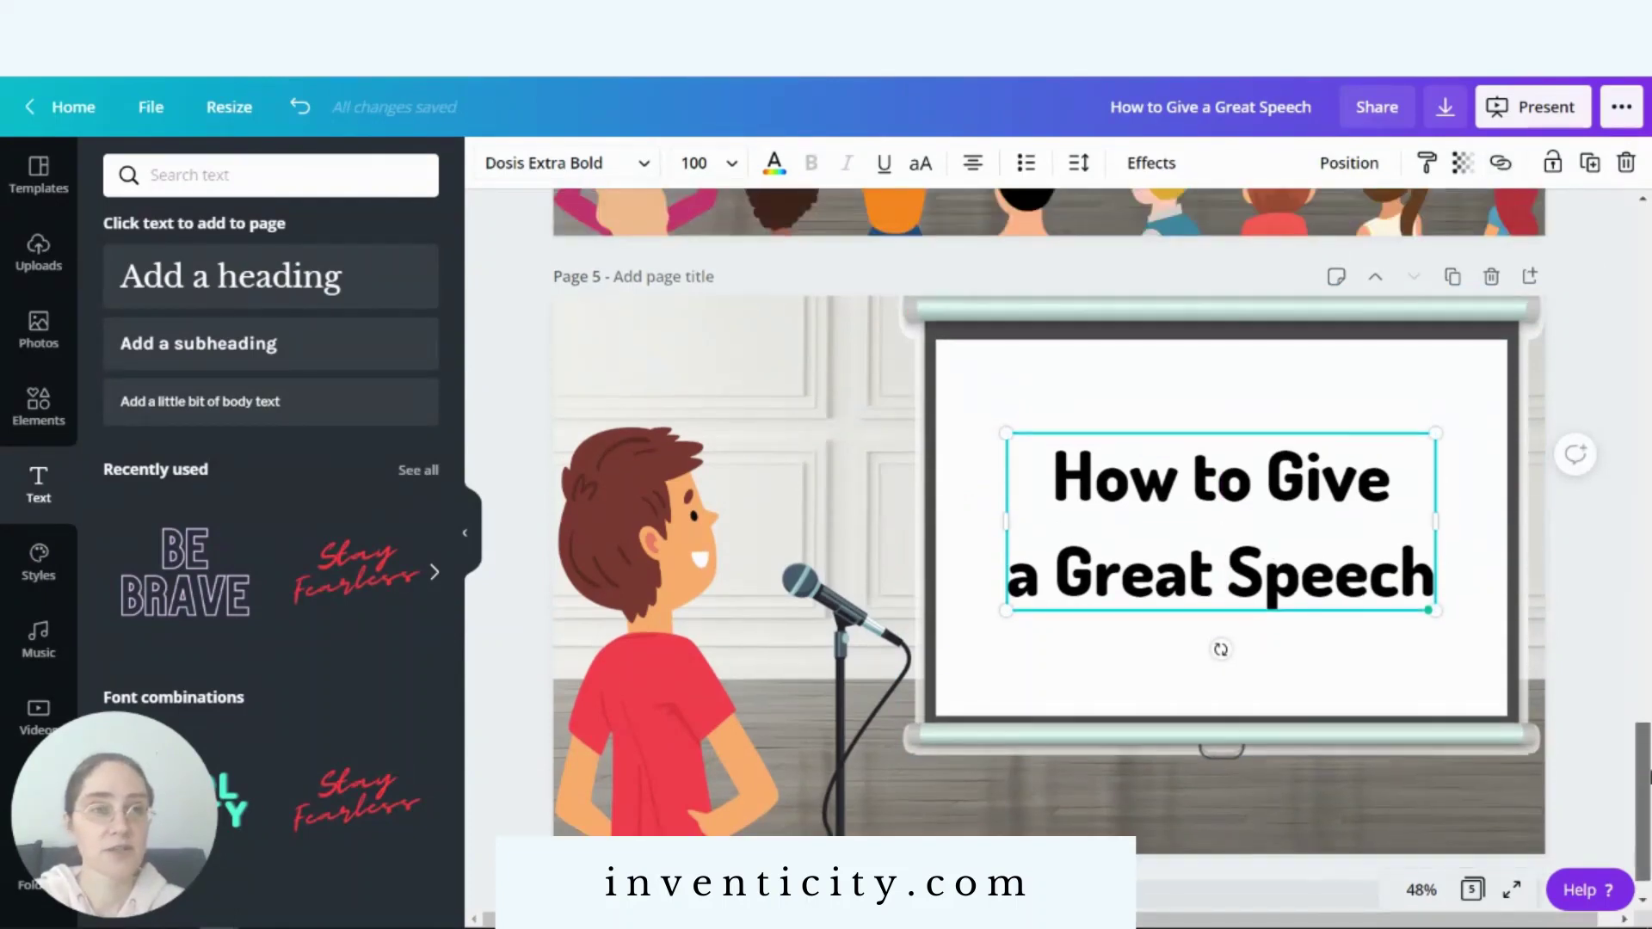
{"action": "left_click_drag", "start_coordinate": [1647, 774], "coordinate": [1647, 262]}
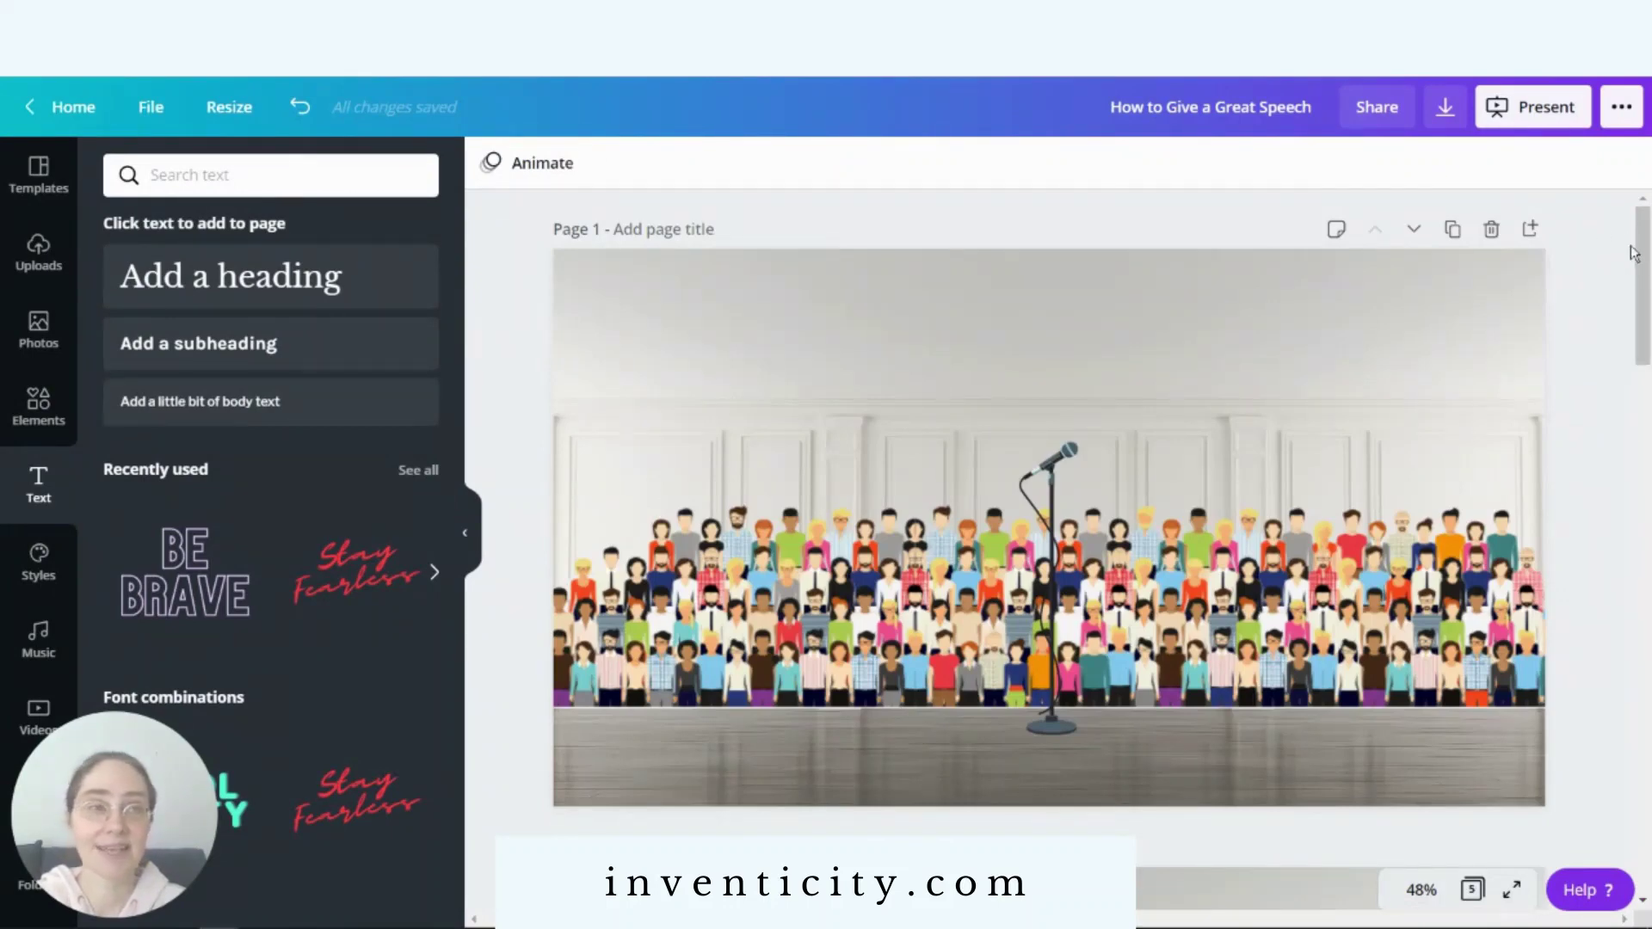
- Apply the Rise page animation with Apply to all pages, keeping the 5.0 s page duration
{"action": "left_click", "coordinate": [535, 173]}
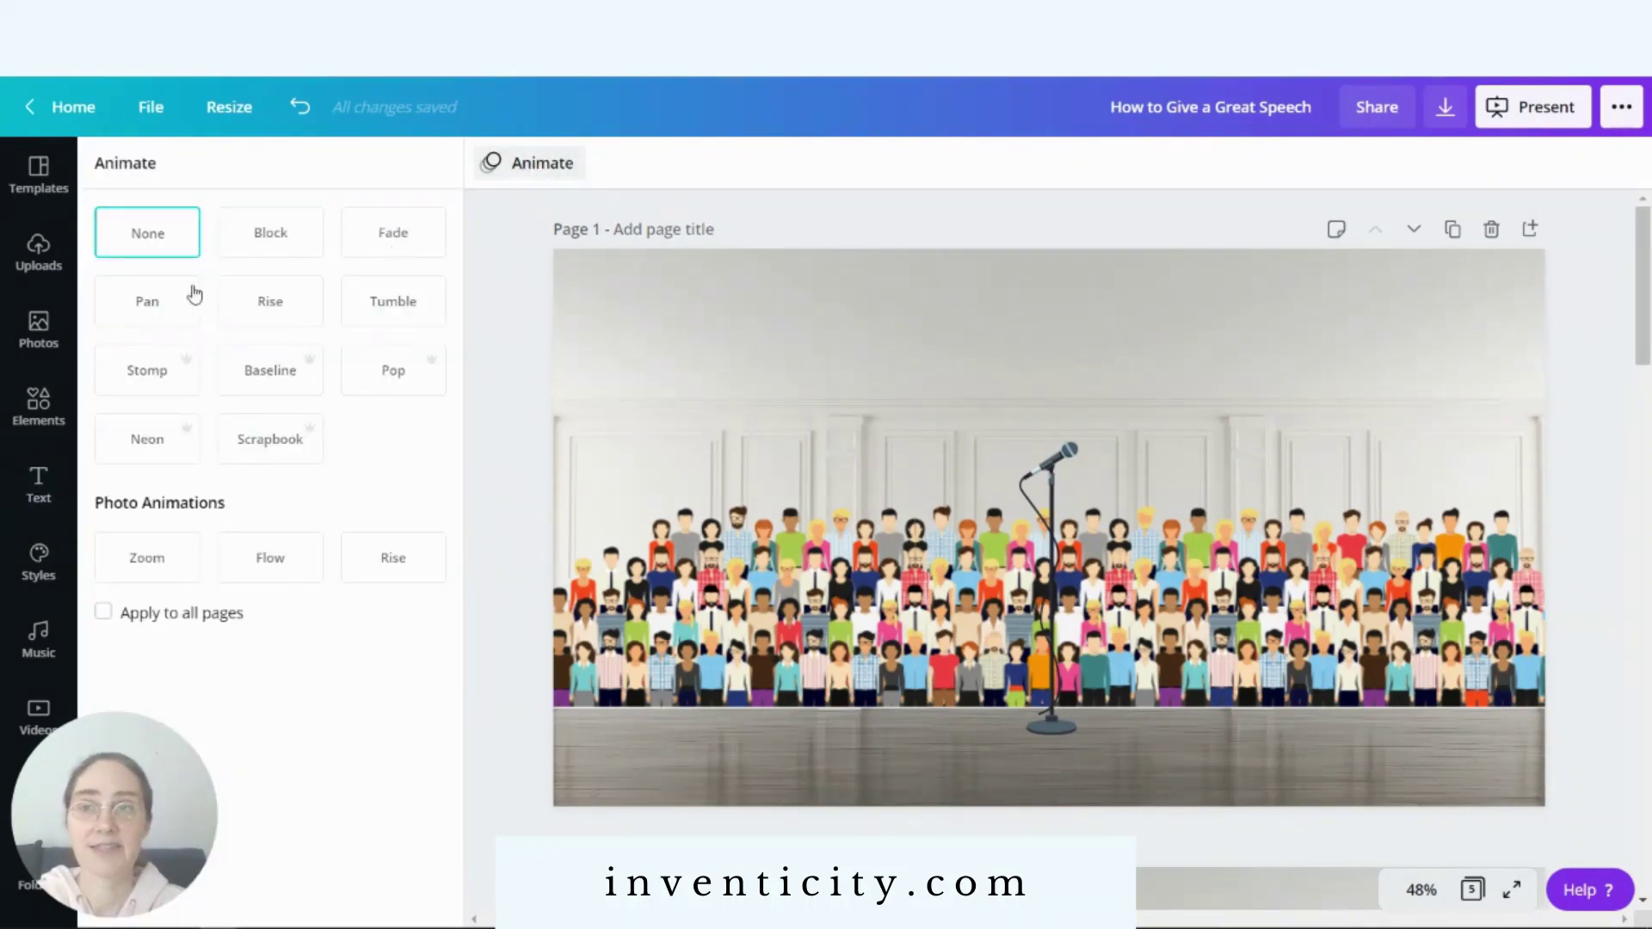
{"action": "left_click", "coordinate": [271, 313]}
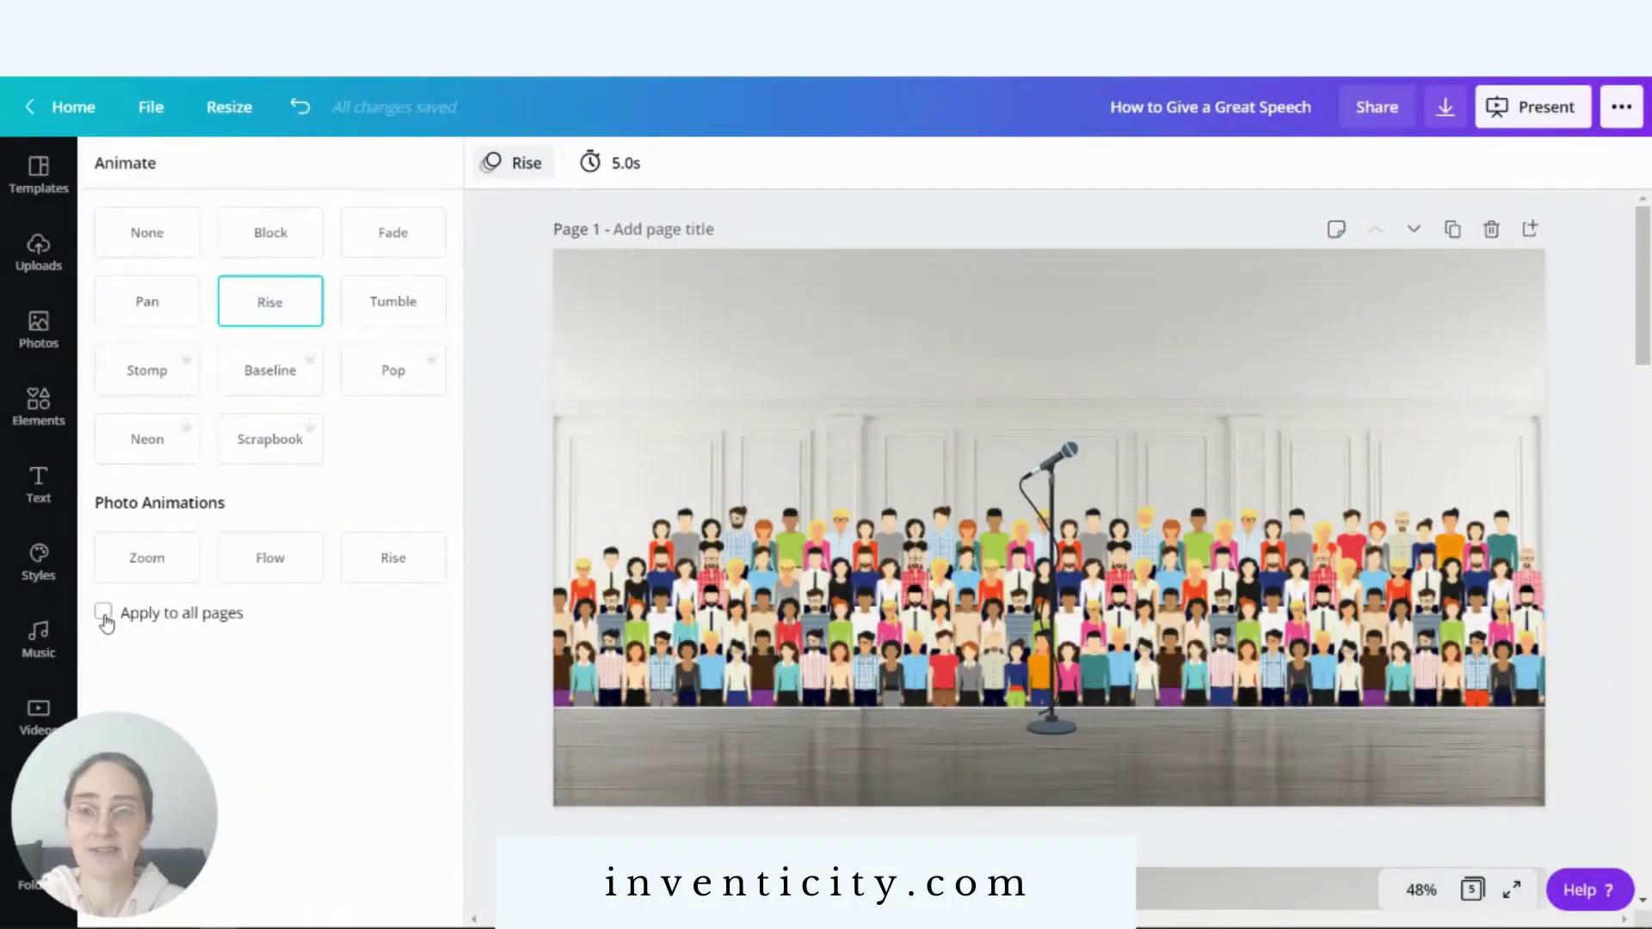
{"action": "left_click", "coordinate": [104, 623]}
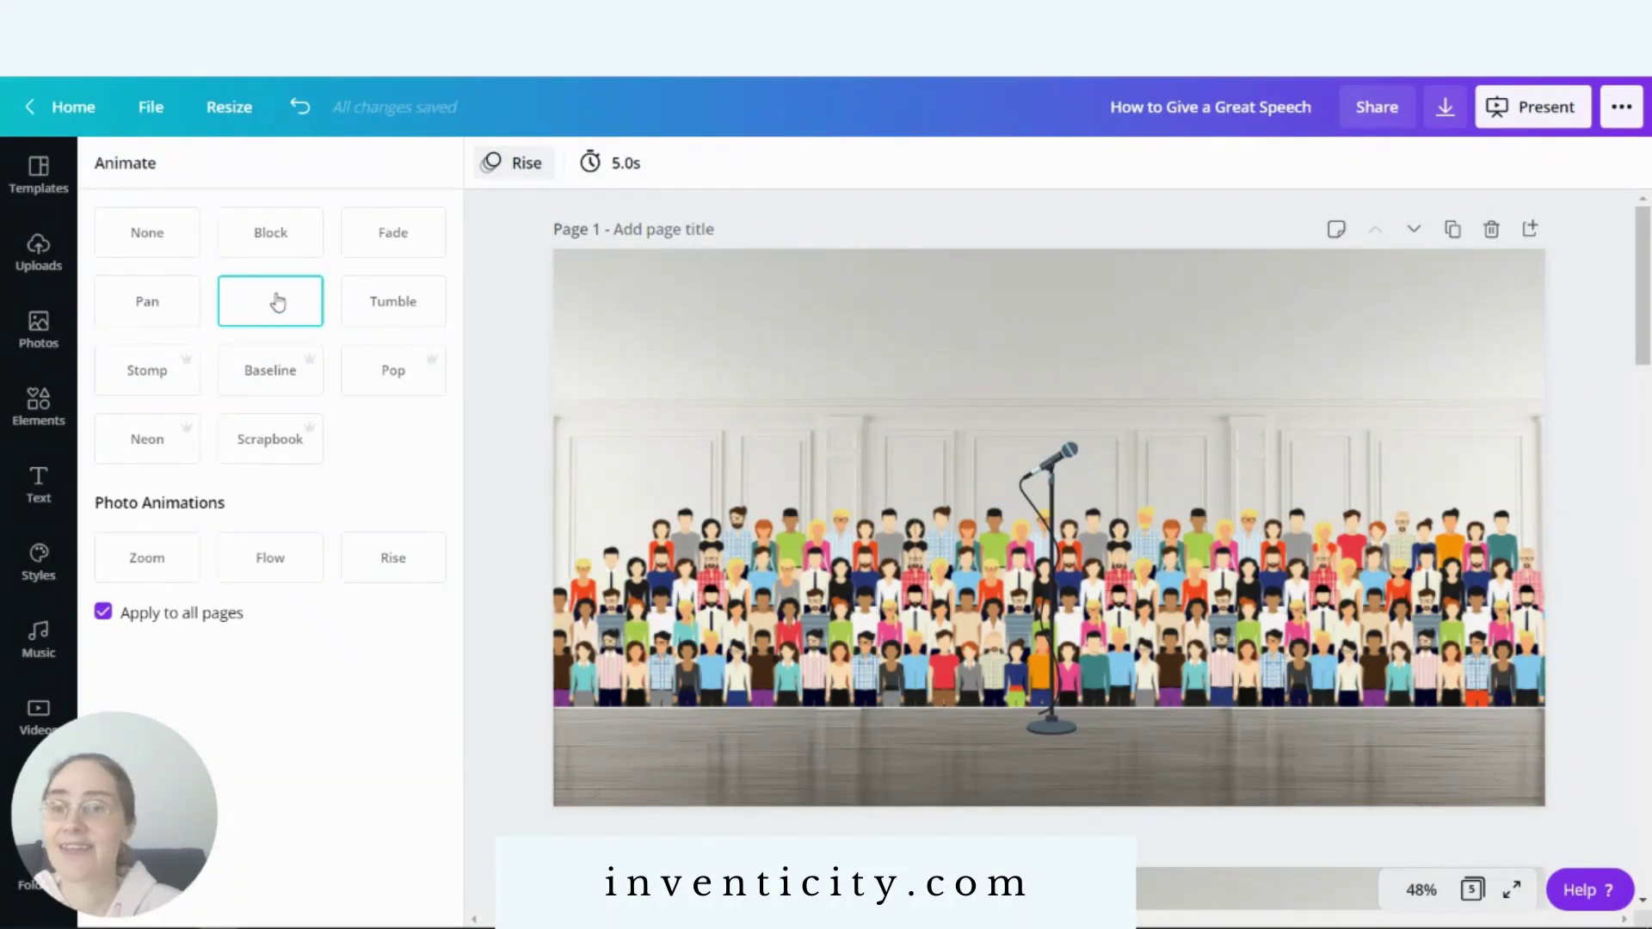
{"action": "scroll", "coordinate": [1645, 224], "scroll_direction": "down", "scroll_amount": 1}
{"action": "left_click", "coordinate": [1647, 258]}
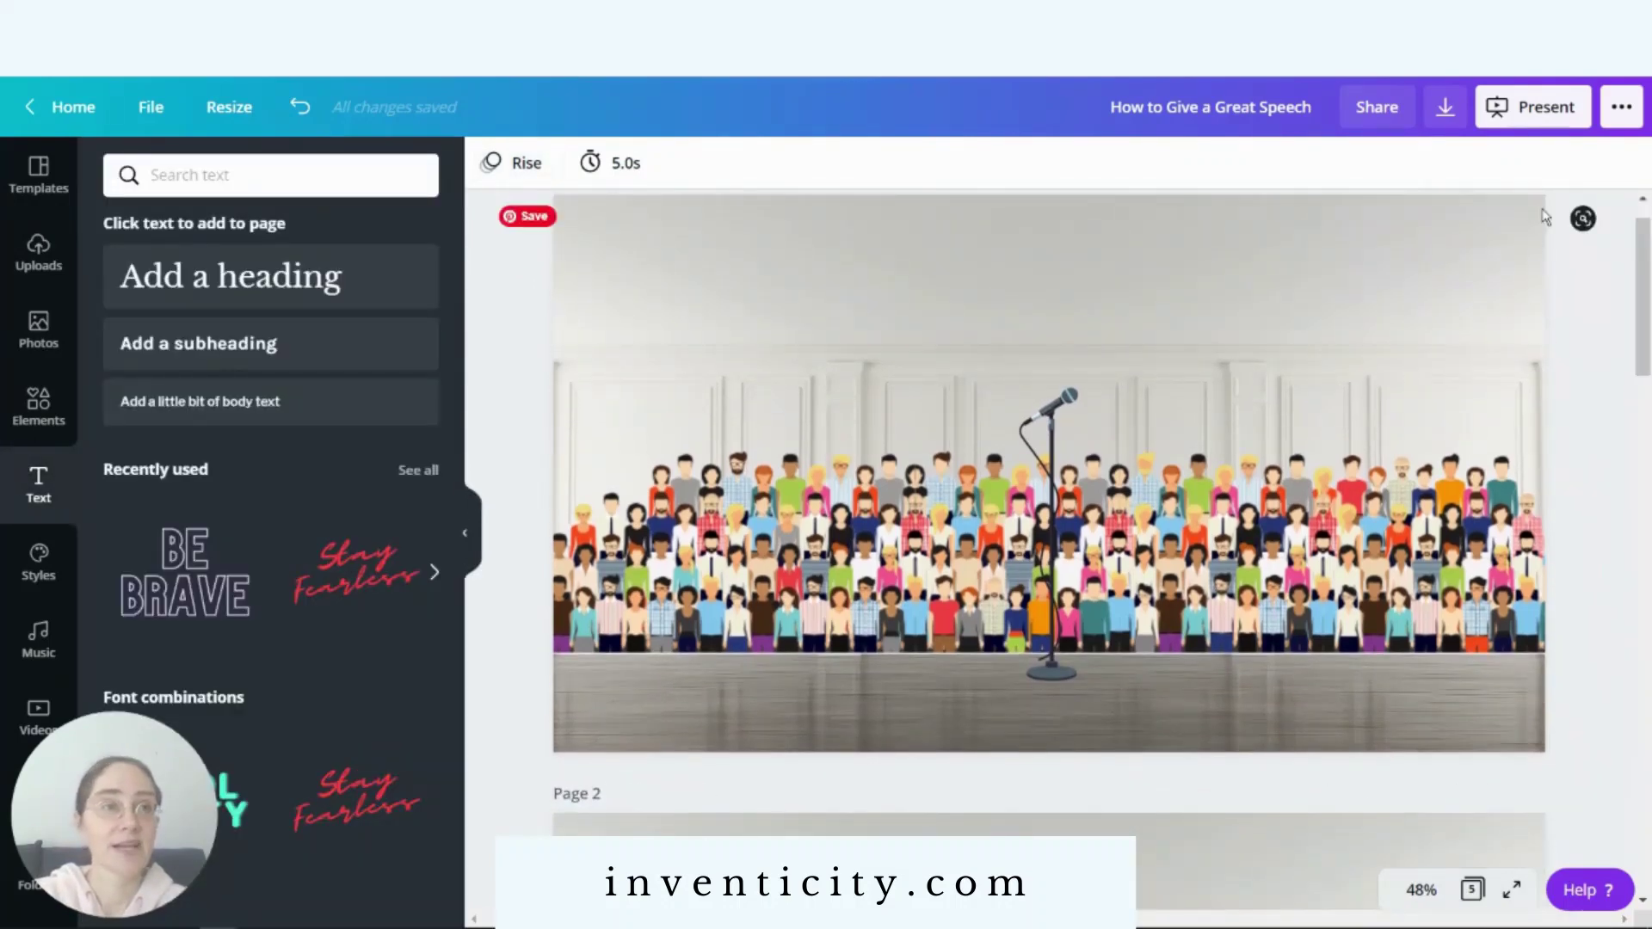
{"action": "left_click", "coordinate": [1521, 110]}
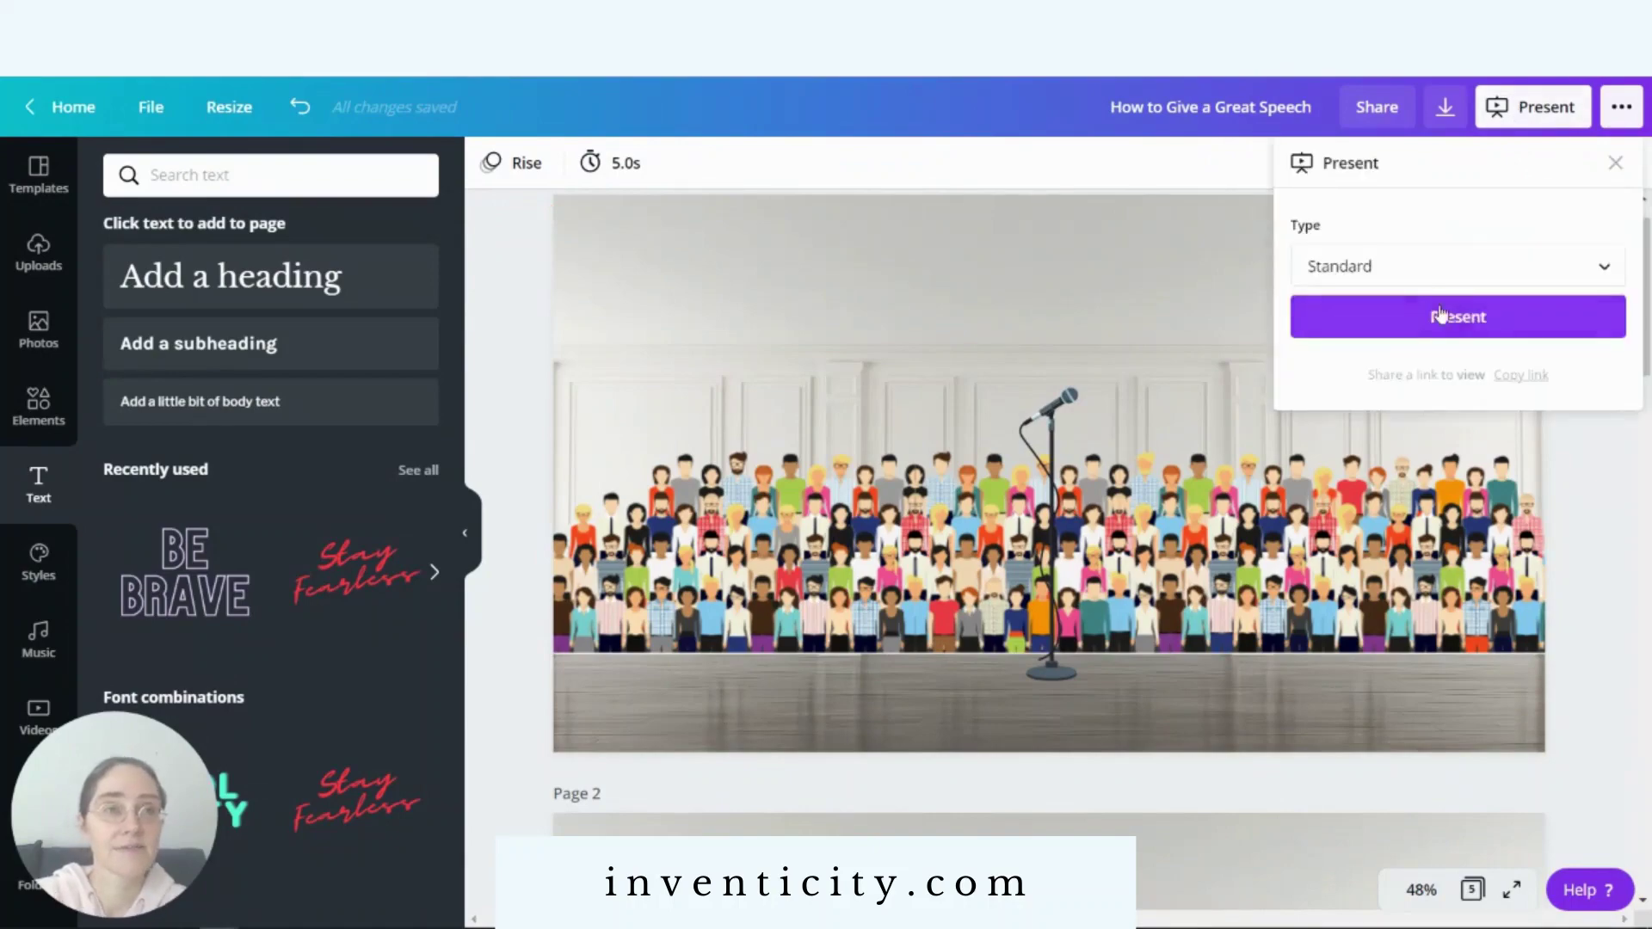
{"action": "left_click", "coordinate": [1457, 315]}
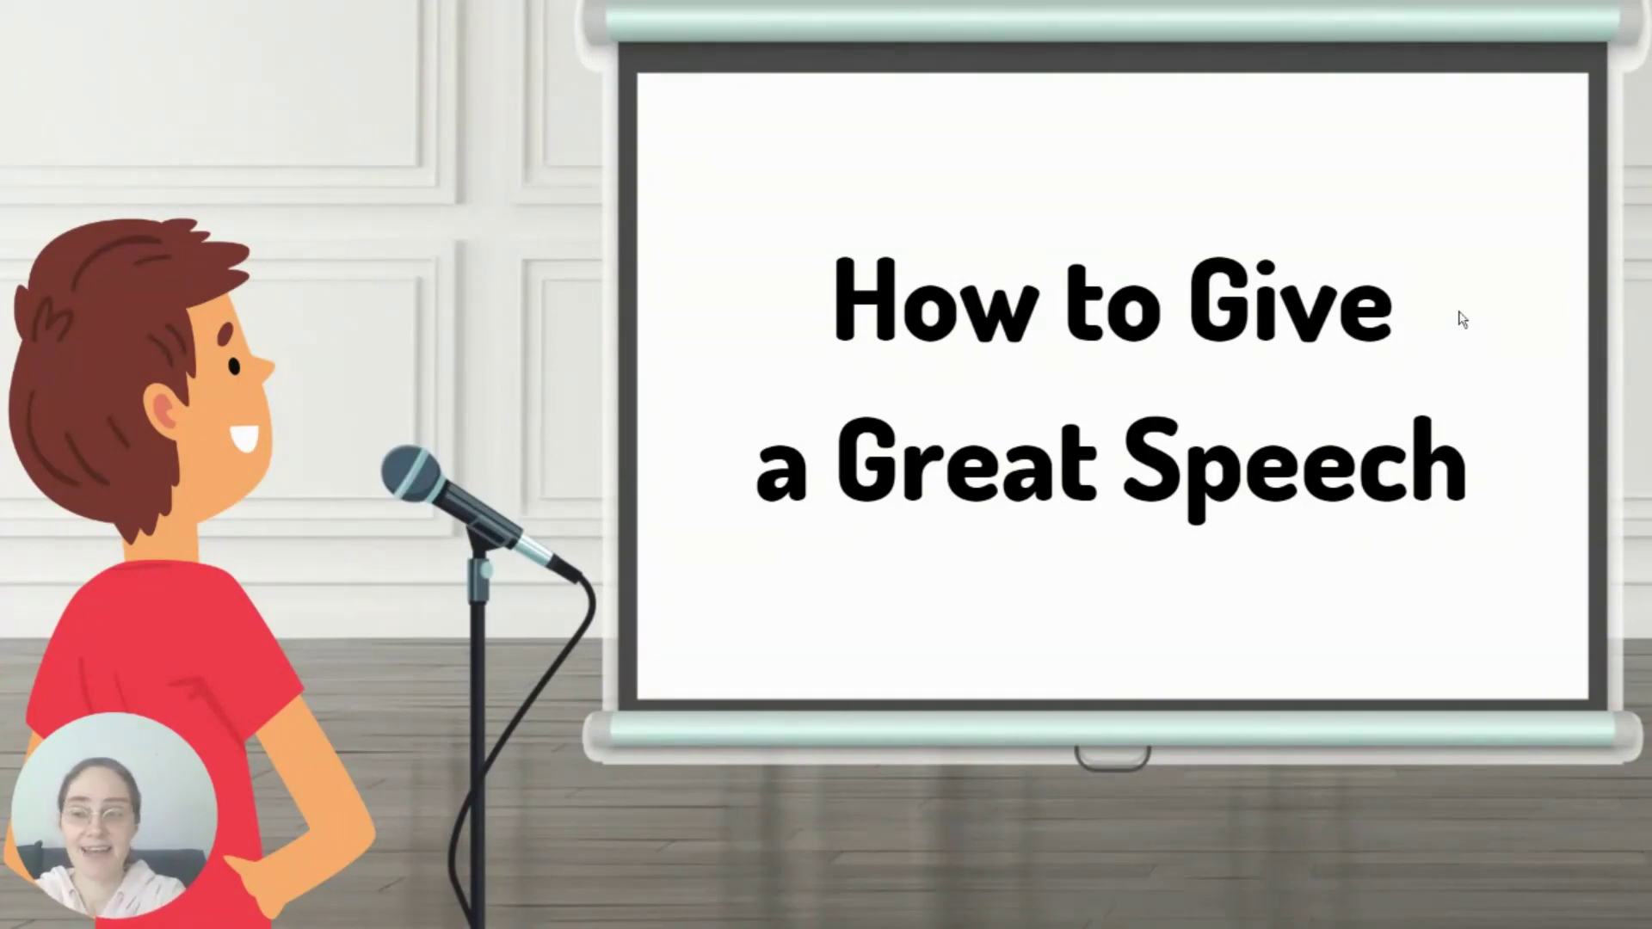
{"action": "key", "text": "Escape"}
{"action": "left_click", "coordinate": [1458, 312]}
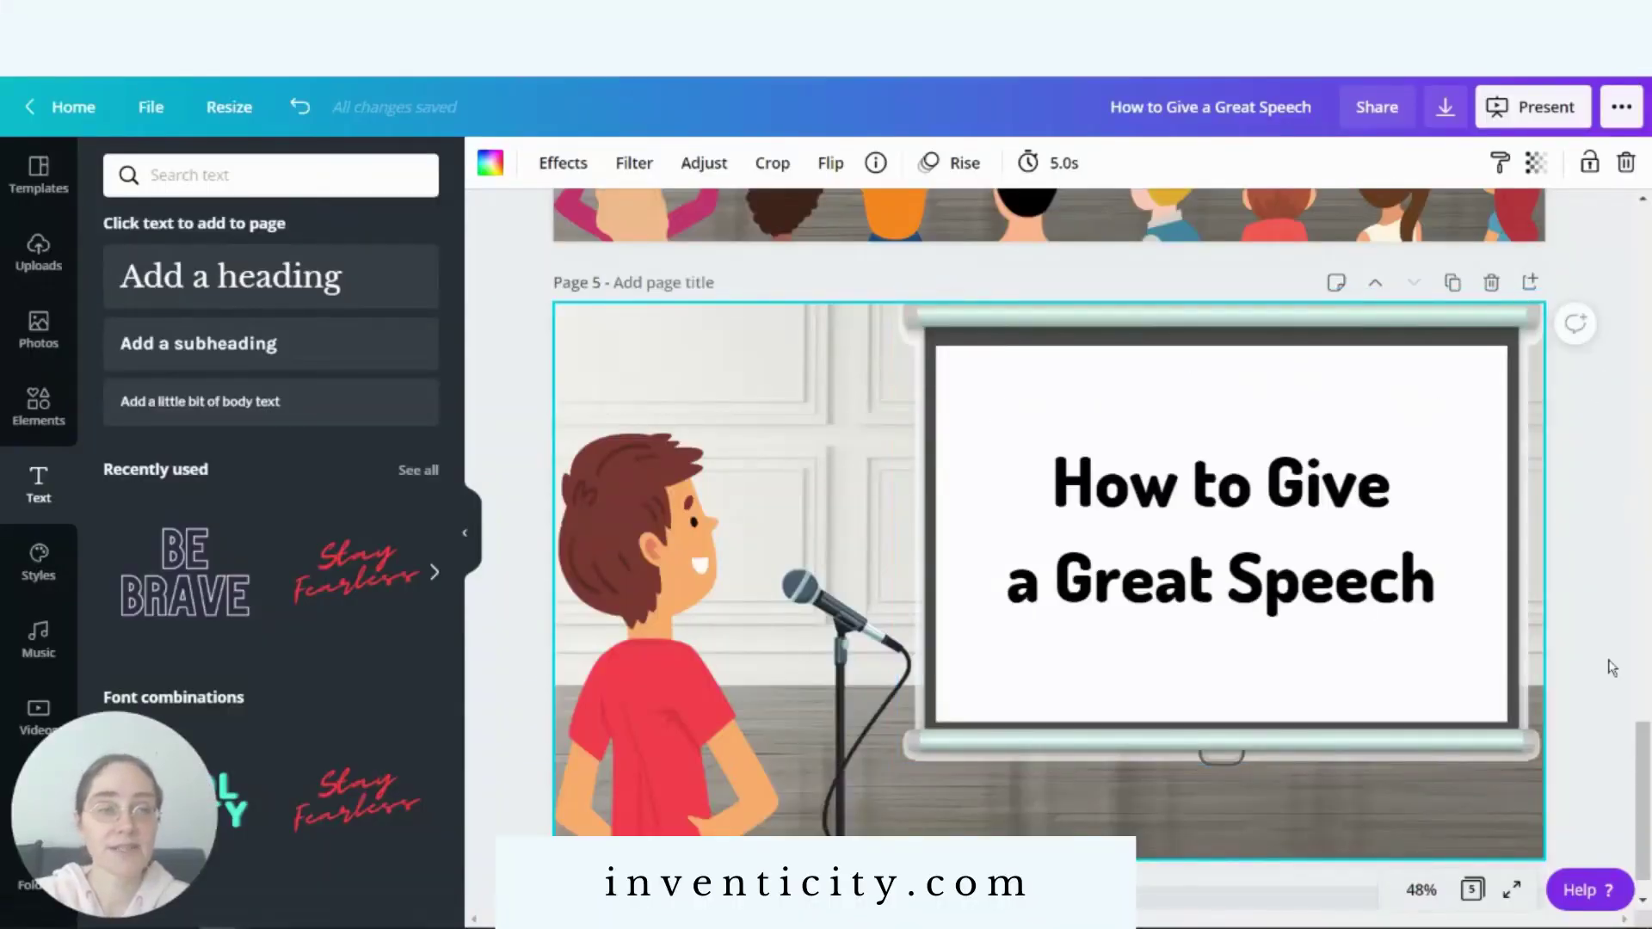
- Try the Zoom page animation on page 2
{"action": "left_click_drag", "start_coordinate": [1644, 771], "coordinate": [1646, 431]}
{"action": "mouse_move", "coordinate": [1648, 299]}
{"action": "left_mouse_down"}
{"action": "mouse_move", "coordinate": [1649, 369]}
{"action": "mouse_move", "coordinate": [1646, 279]}
{"action": "left_mouse_up"}
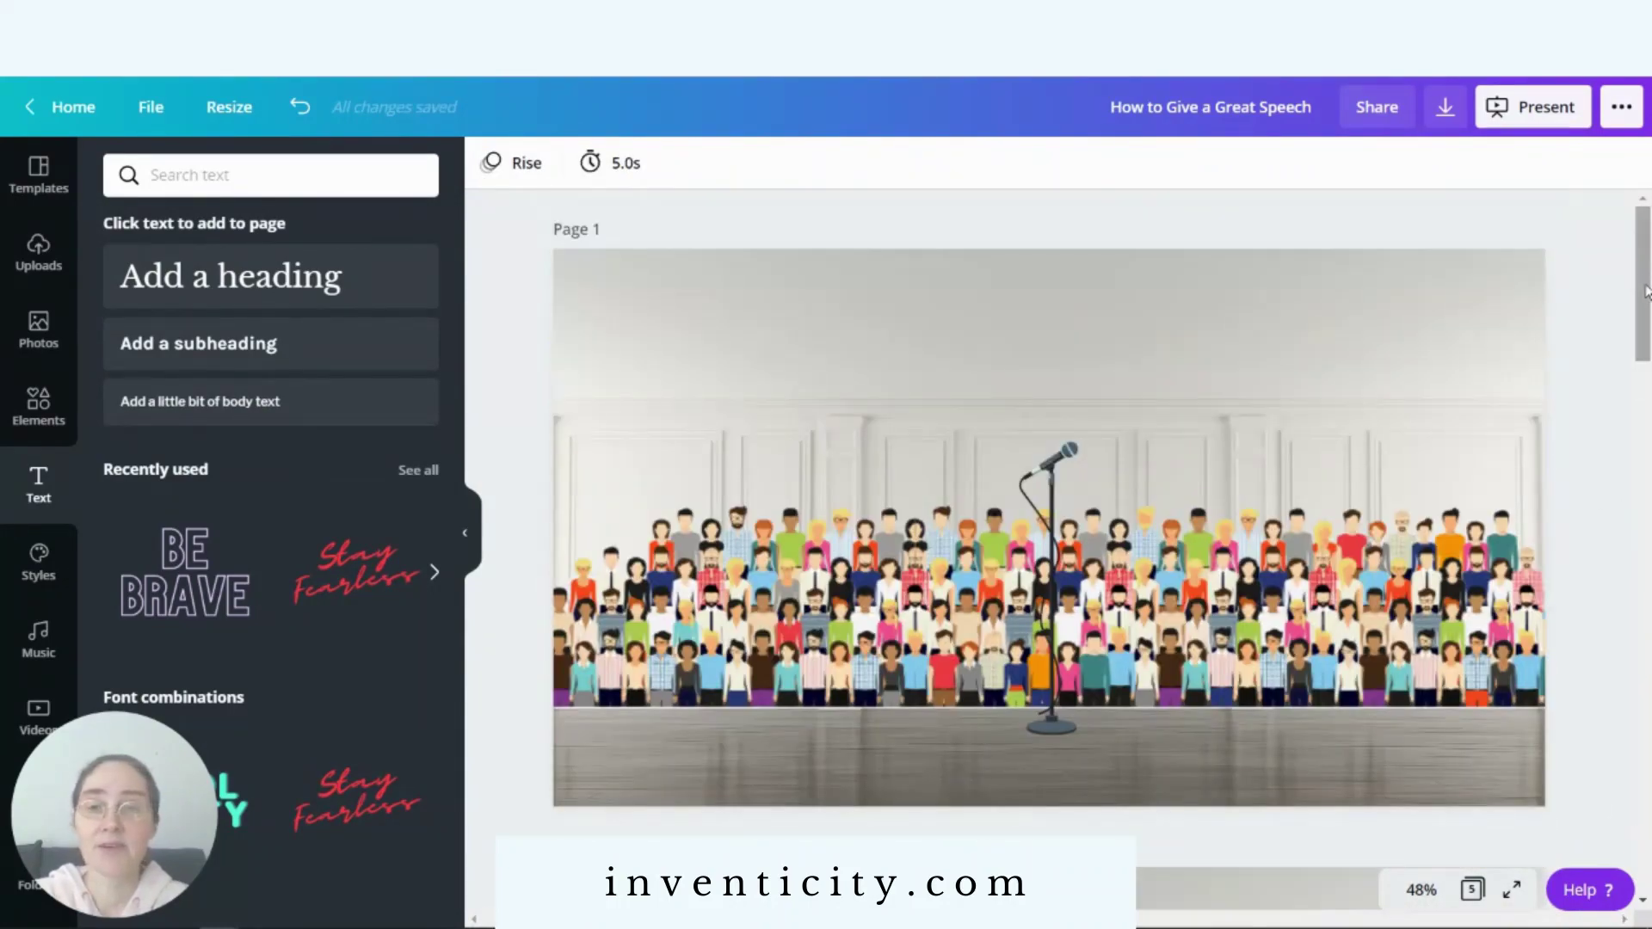
{"action": "scroll", "coordinate": [803, 236], "scroll_direction": "down", "scroll_amount": 2}
{"action": "left_click", "coordinate": [514, 163]}
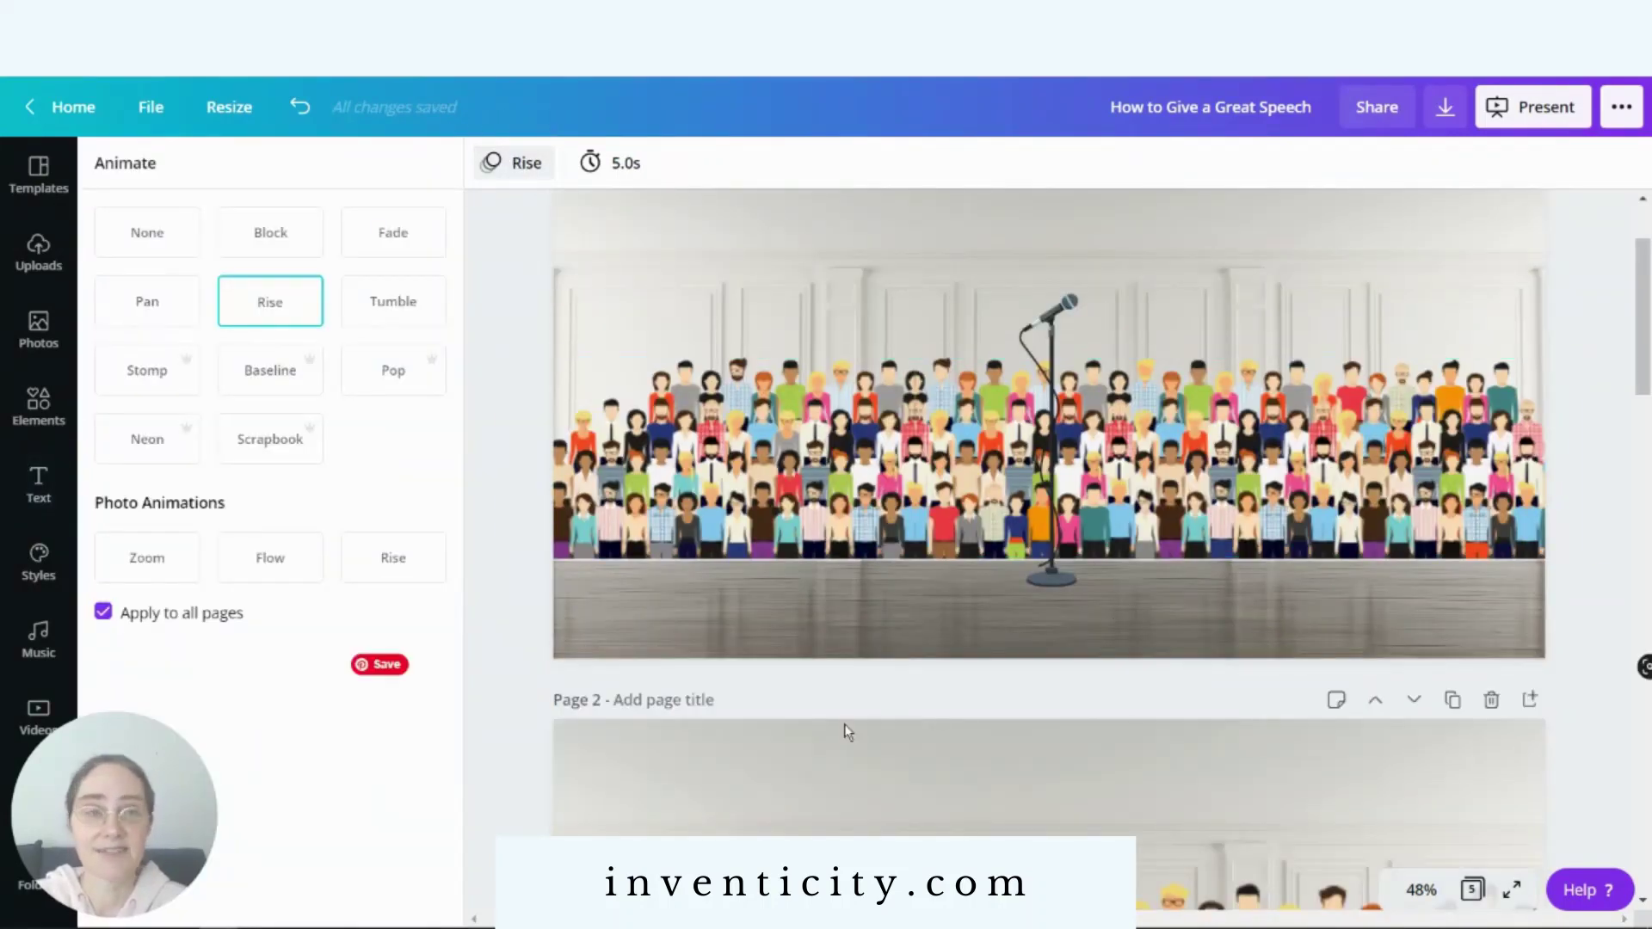
{"action": "scroll", "coordinate": [1648, 404], "scroll_direction": "down", "scroll_amount": 5}
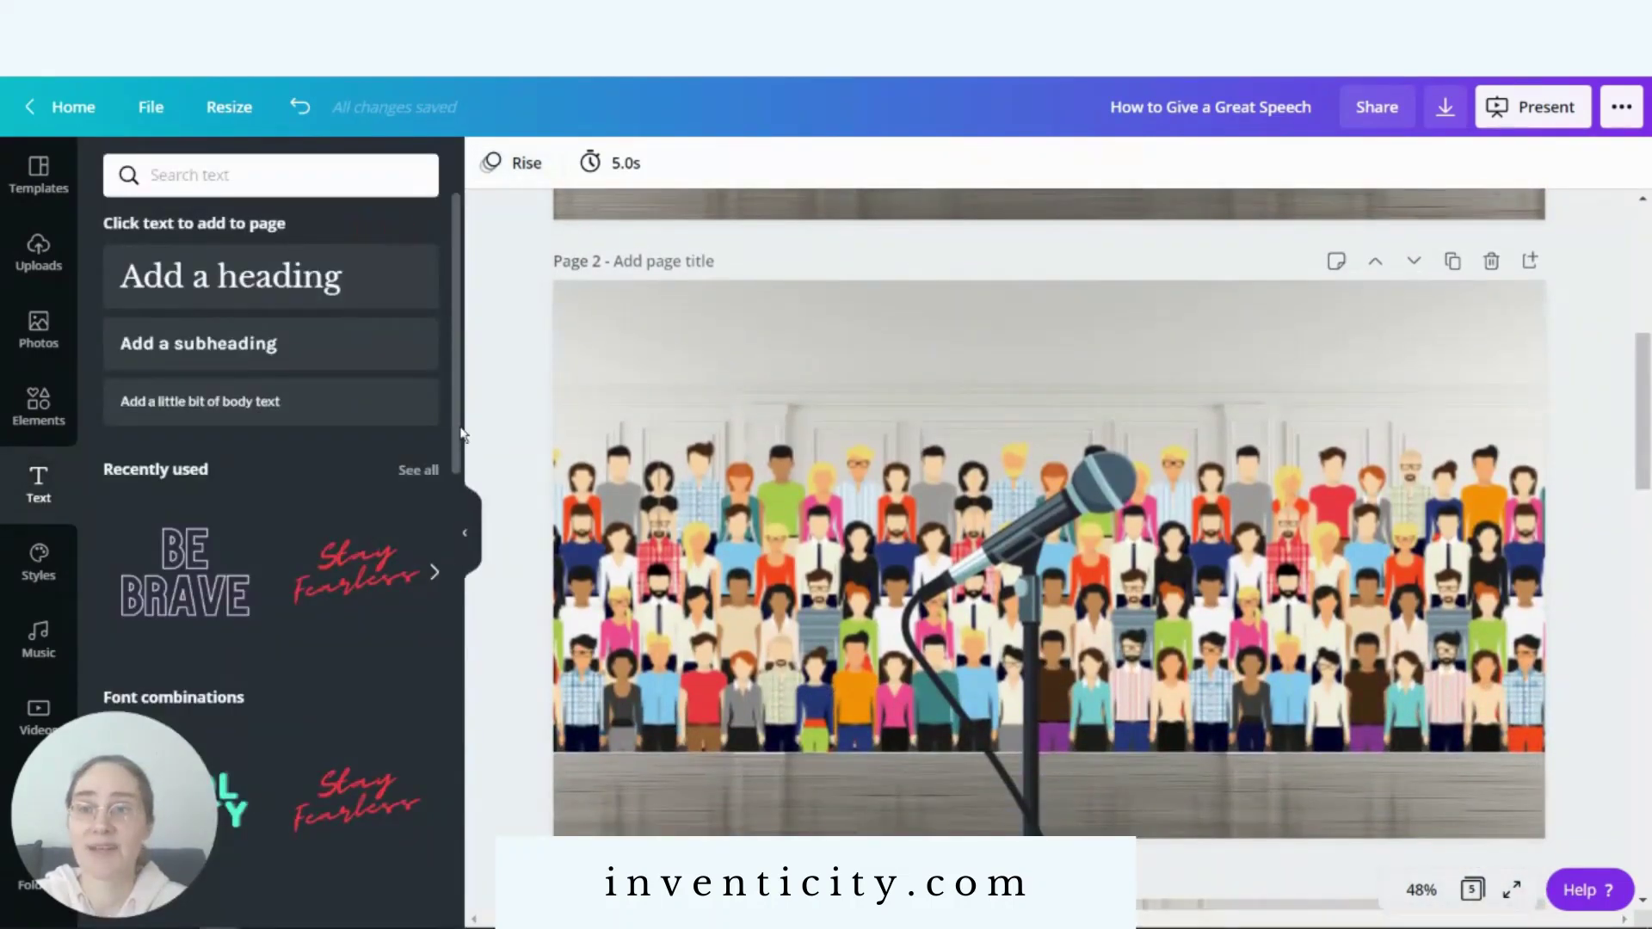
{"action": "left_click", "coordinate": [513, 163]}
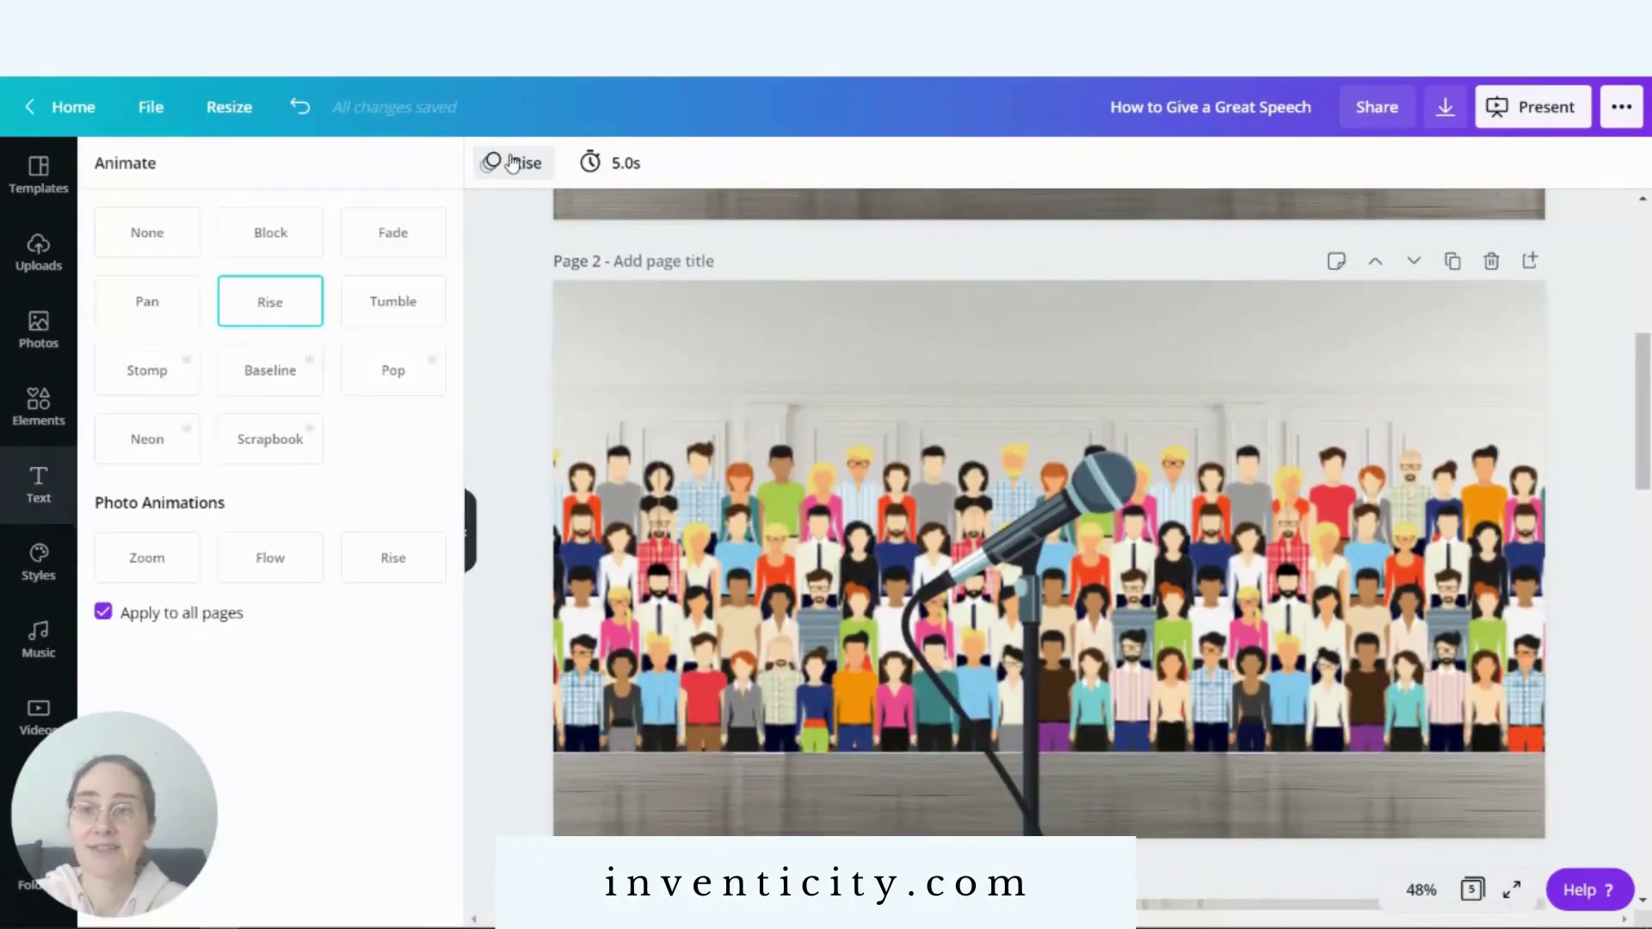
{"action": "left_click", "coordinate": [145, 564]}
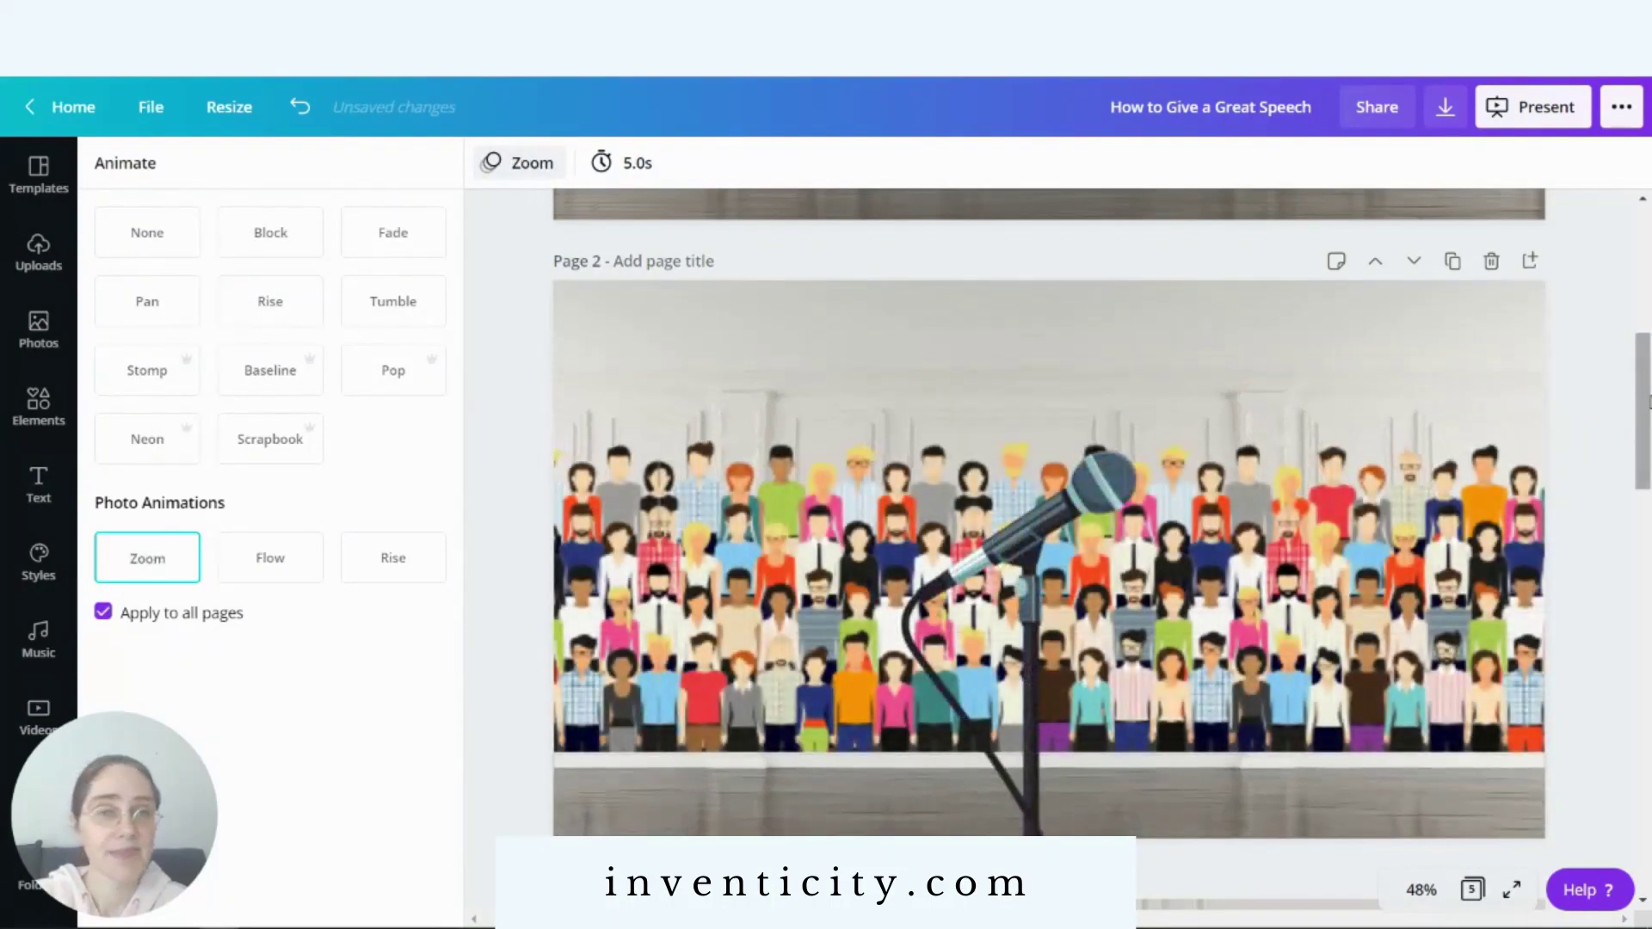
{"action": "scroll", "coordinate": [1590, 504], "scroll_direction": "down", "scroll_amount": 7}
{"action": "left_click", "coordinate": [1050, 571]}
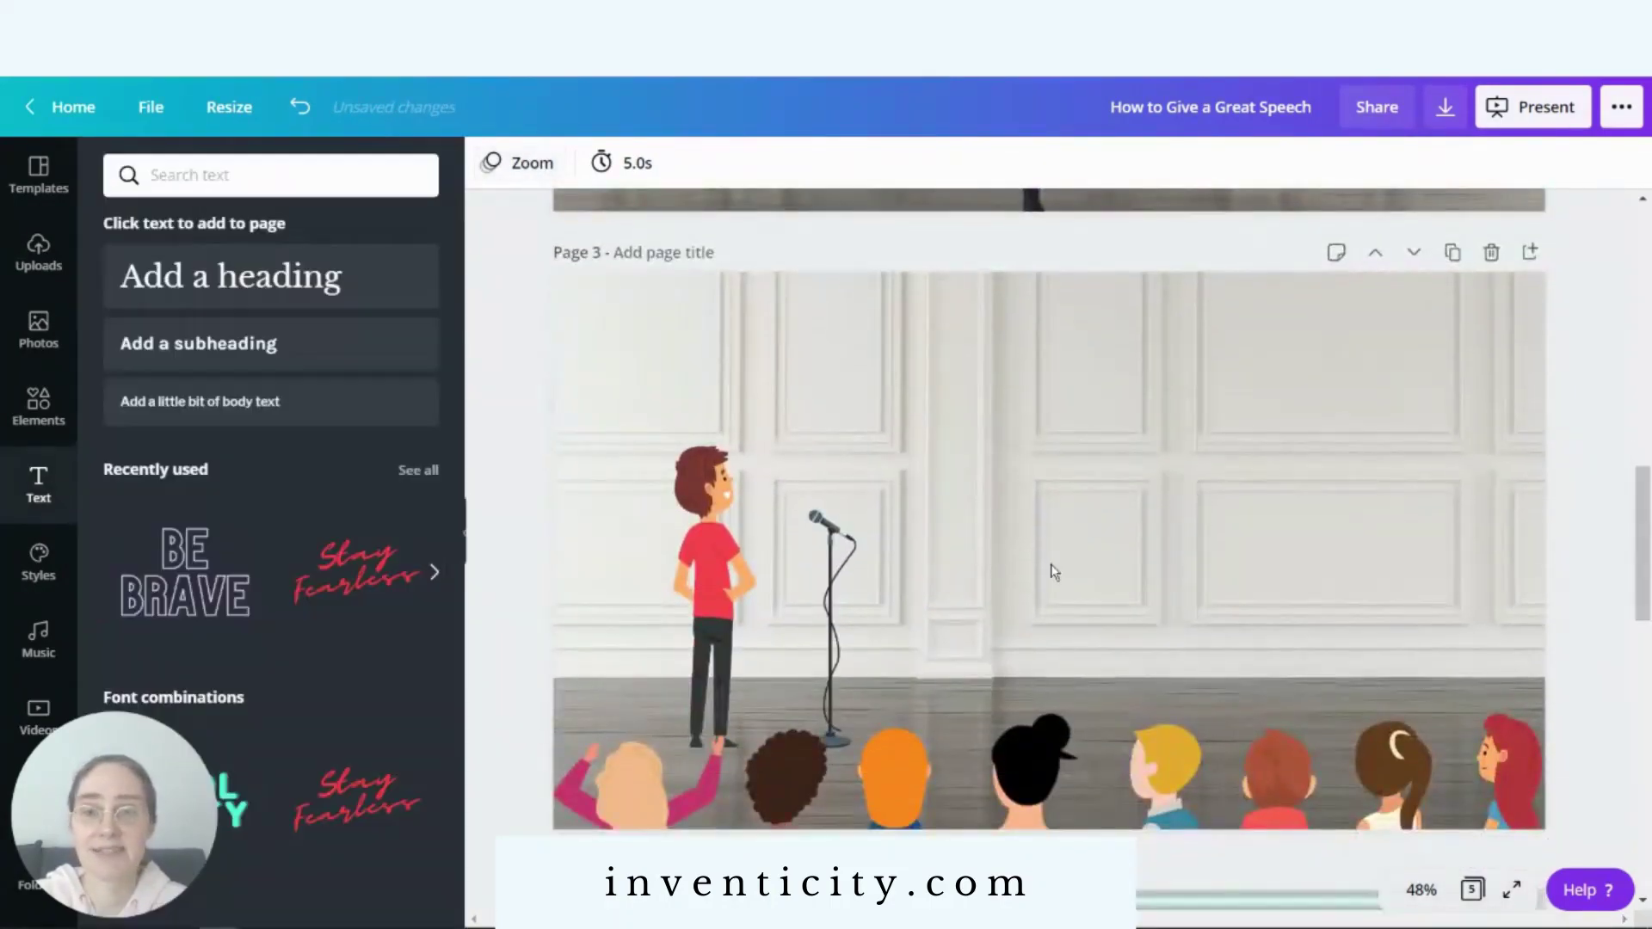
- Switch the page animation to Pan from page 3
{"action": "left_click", "coordinate": [526, 168]}
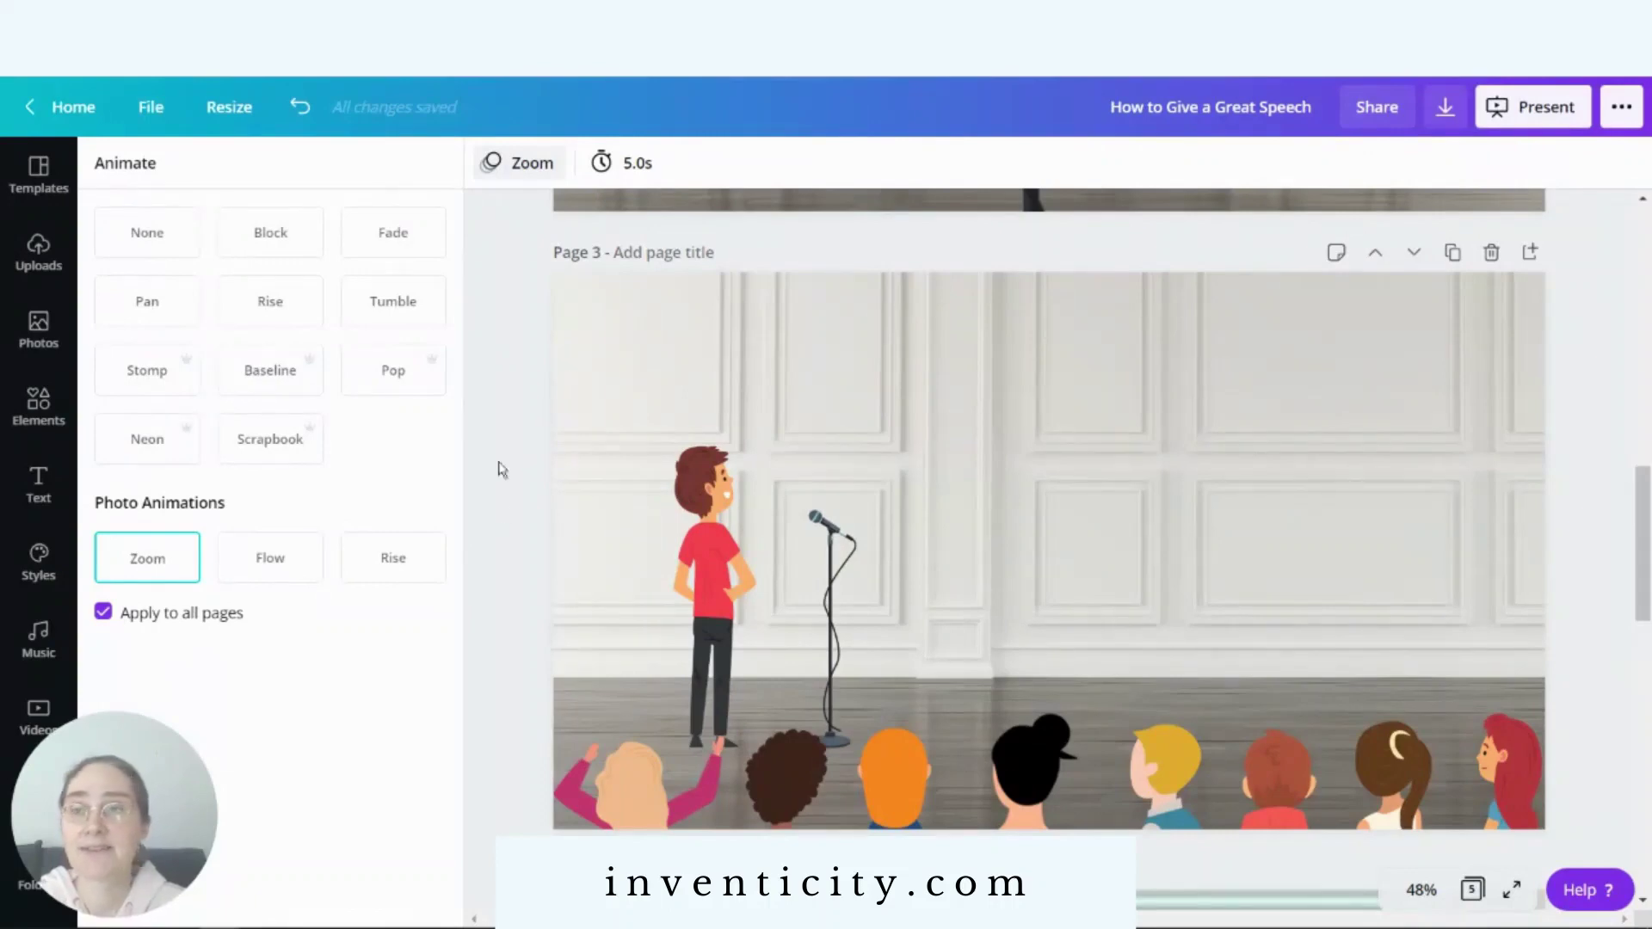
{"action": "left_click", "coordinate": [175, 310]}
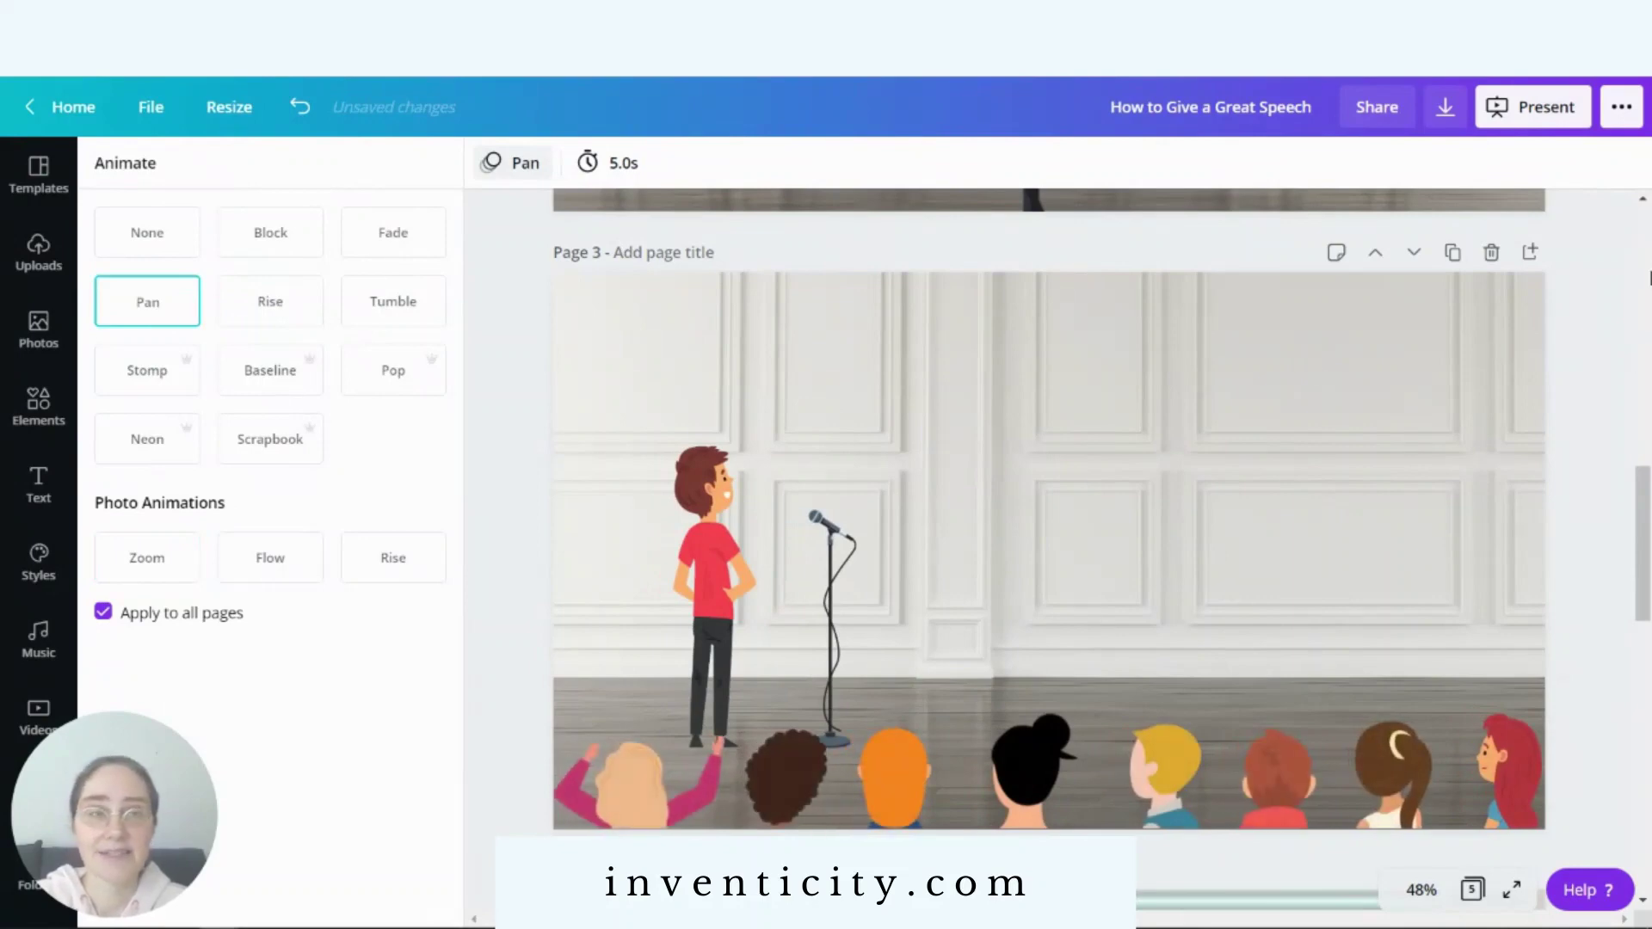
{"action": "left_click_drag", "start_coordinate": [1644, 561], "coordinate": [1647, 661]}
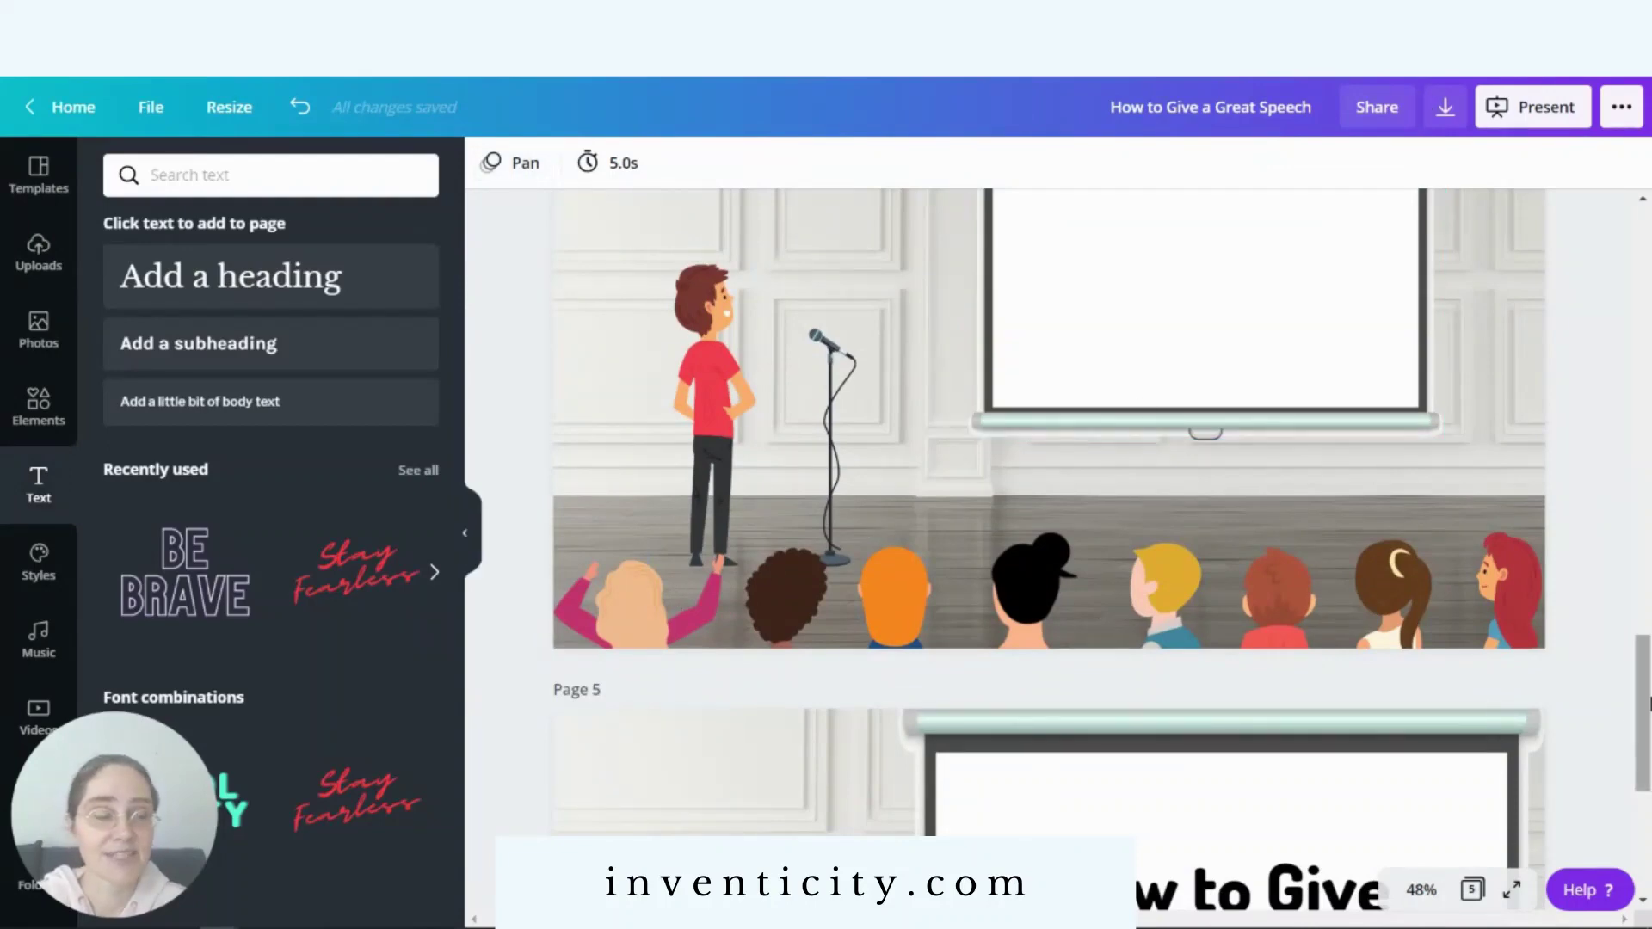
- Scroll back up to page 1 of the presentation
{"action": "scroll", "coordinate": [1645, 654], "scroll_direction": "up", "scroll_amount": 2}
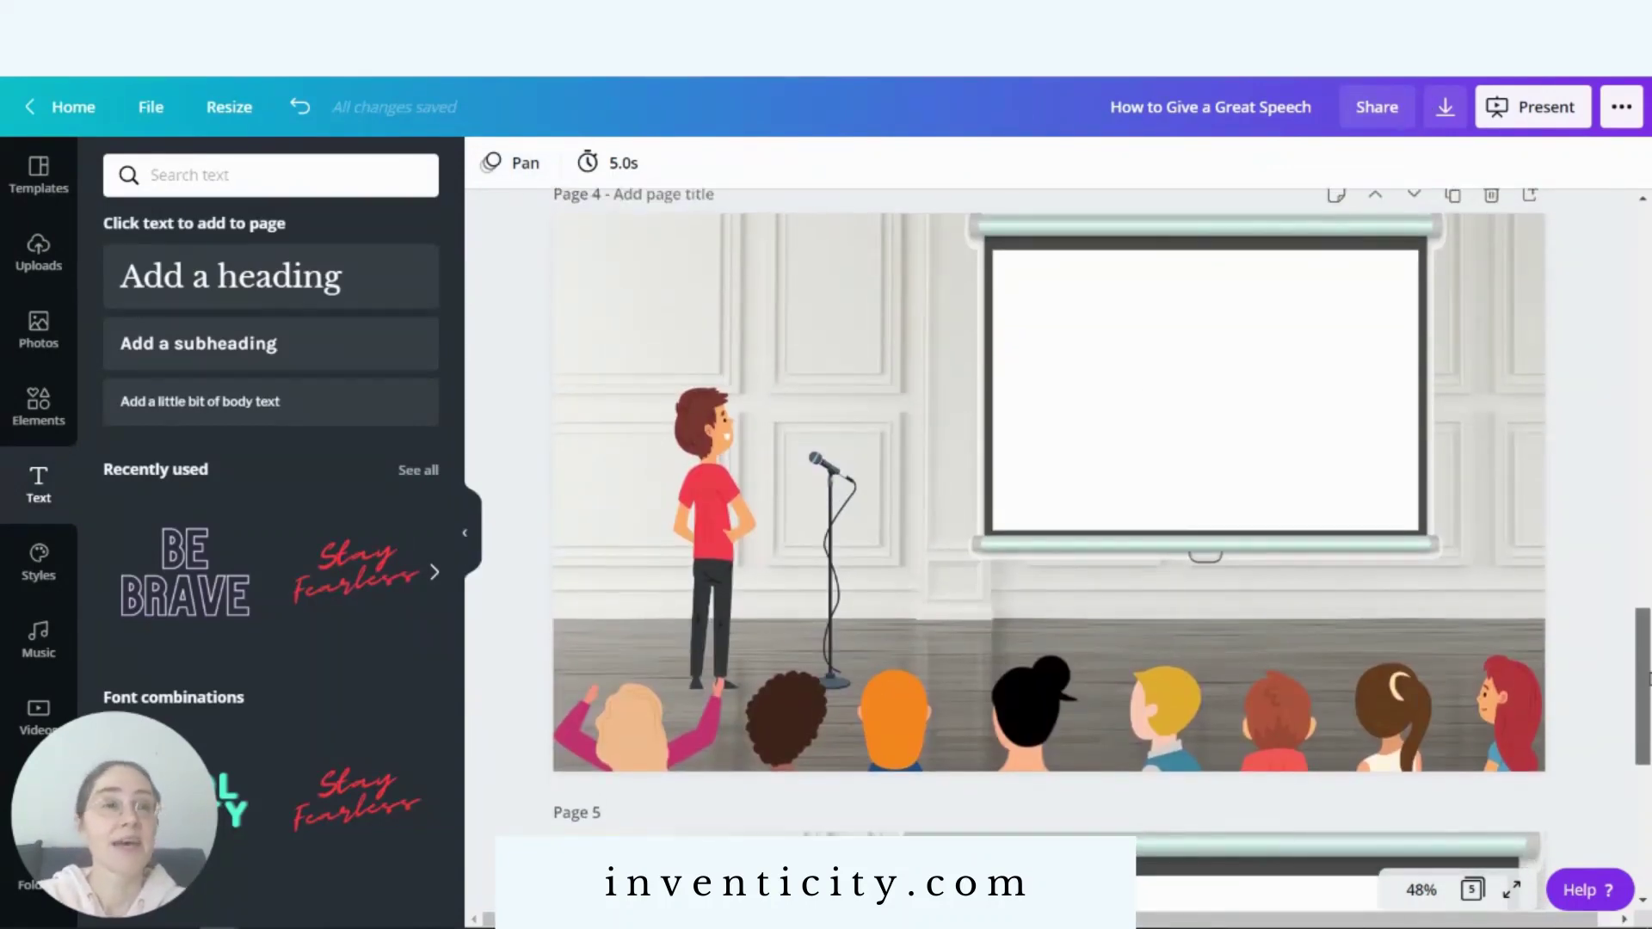
{"action": "scroll", "coordinate": [1648, 675], "scroll_direction": "up", "scroll_amount": 1}
{"action": "scroll", "coordinate": [1648, 592], "scroll_direction": "up", "scroll_amount": 5}
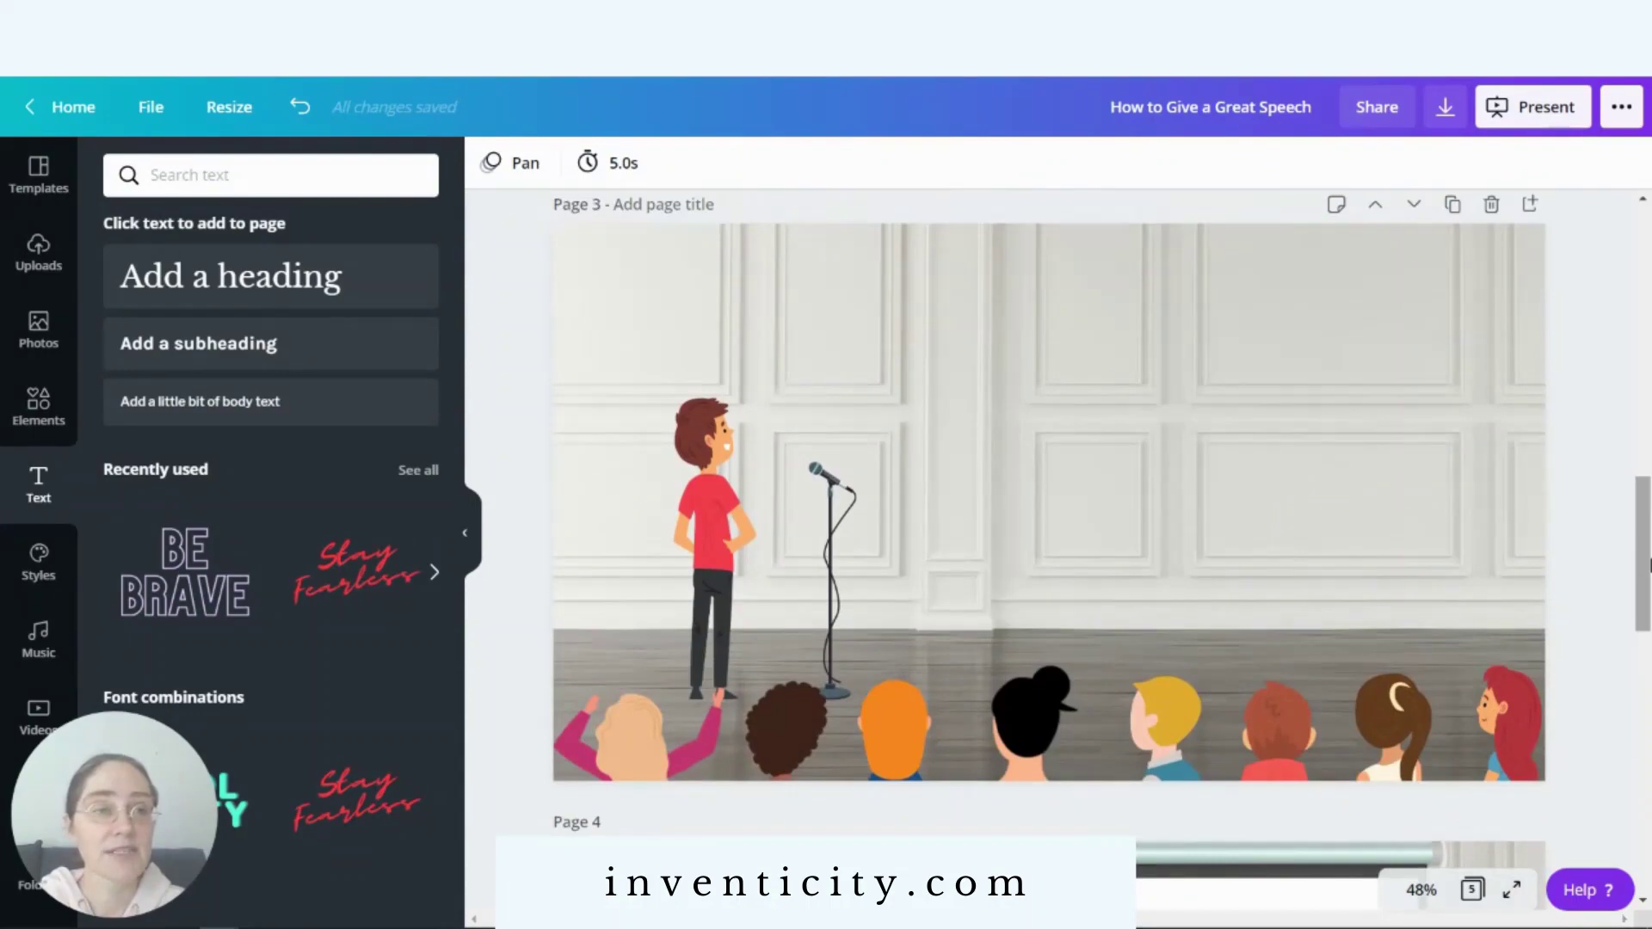
{"action": "scroll", "coordinate": [1648, 495], "scroll_direction": "up", "scroll_amount": 3}
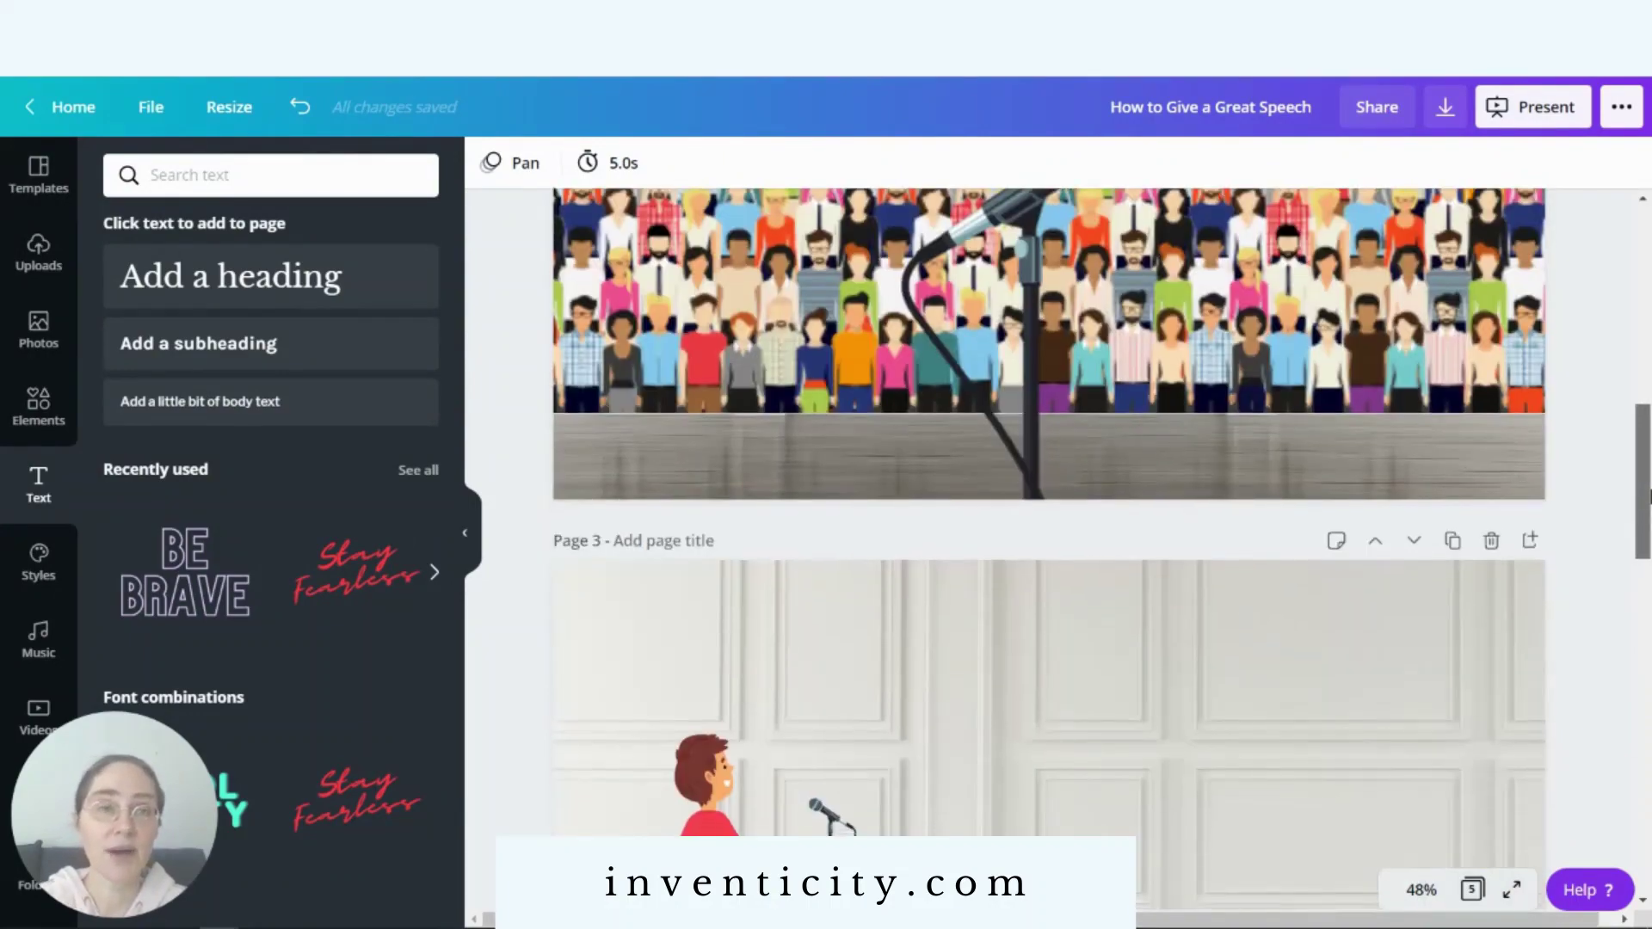
{"action": "scroll", "coordinate": [1648, 520], "scroll_direction": "up", "scroll_amount": 8}
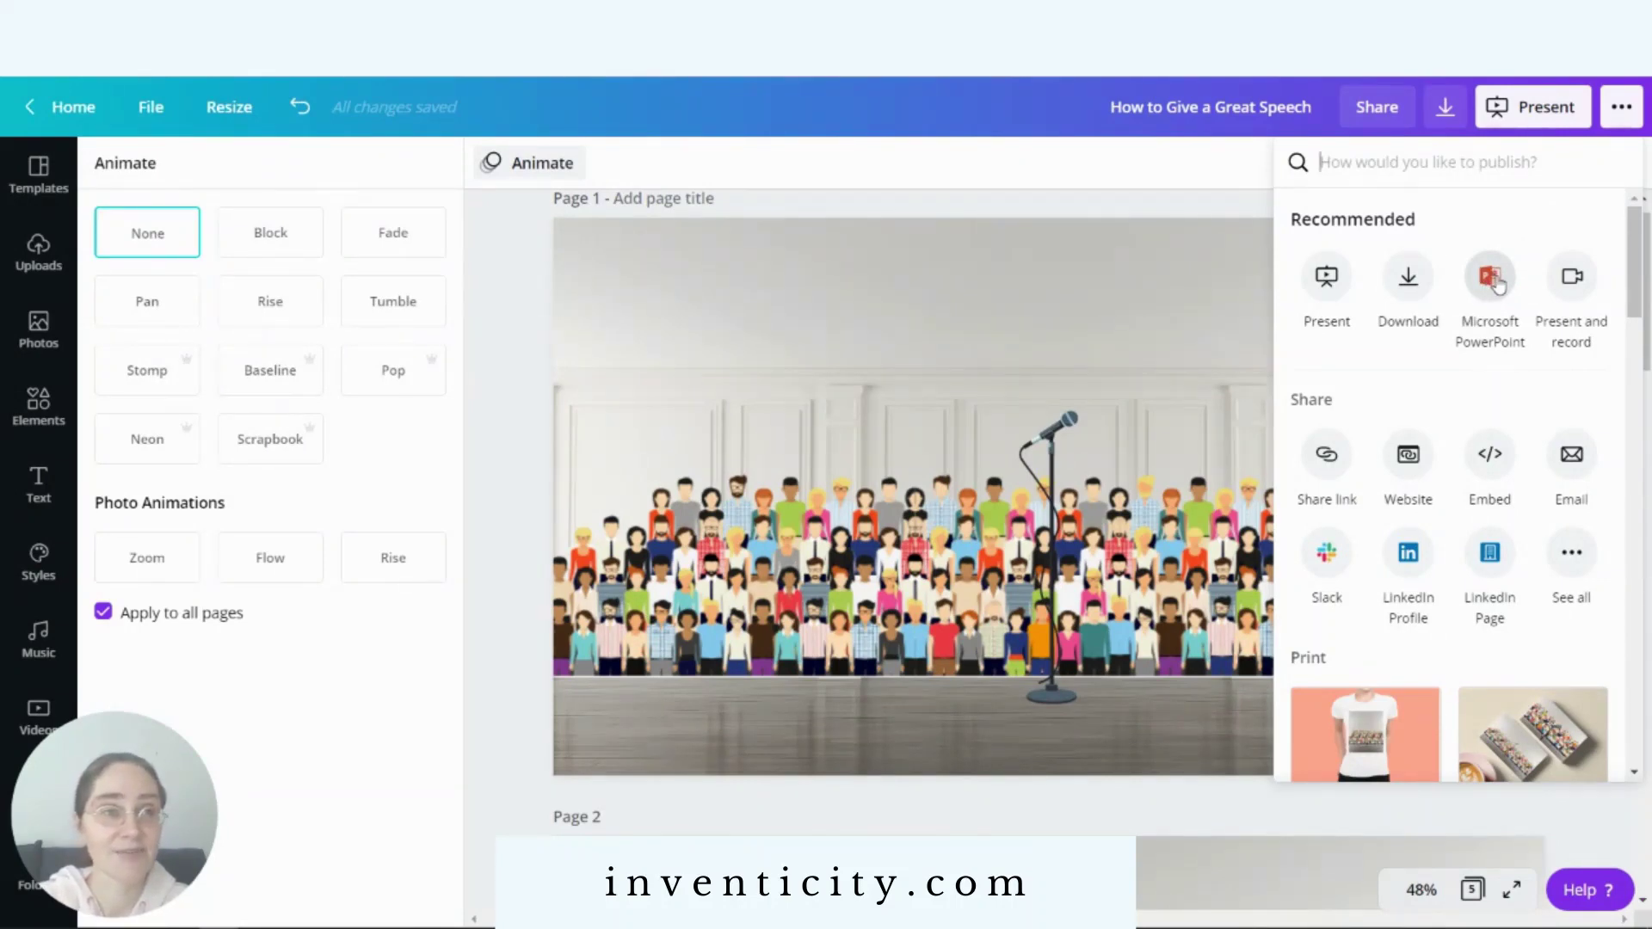
- Export the design as a Microsoft PowerPoint file
{"action": "left_click", "coordinate": [1496, 281]}
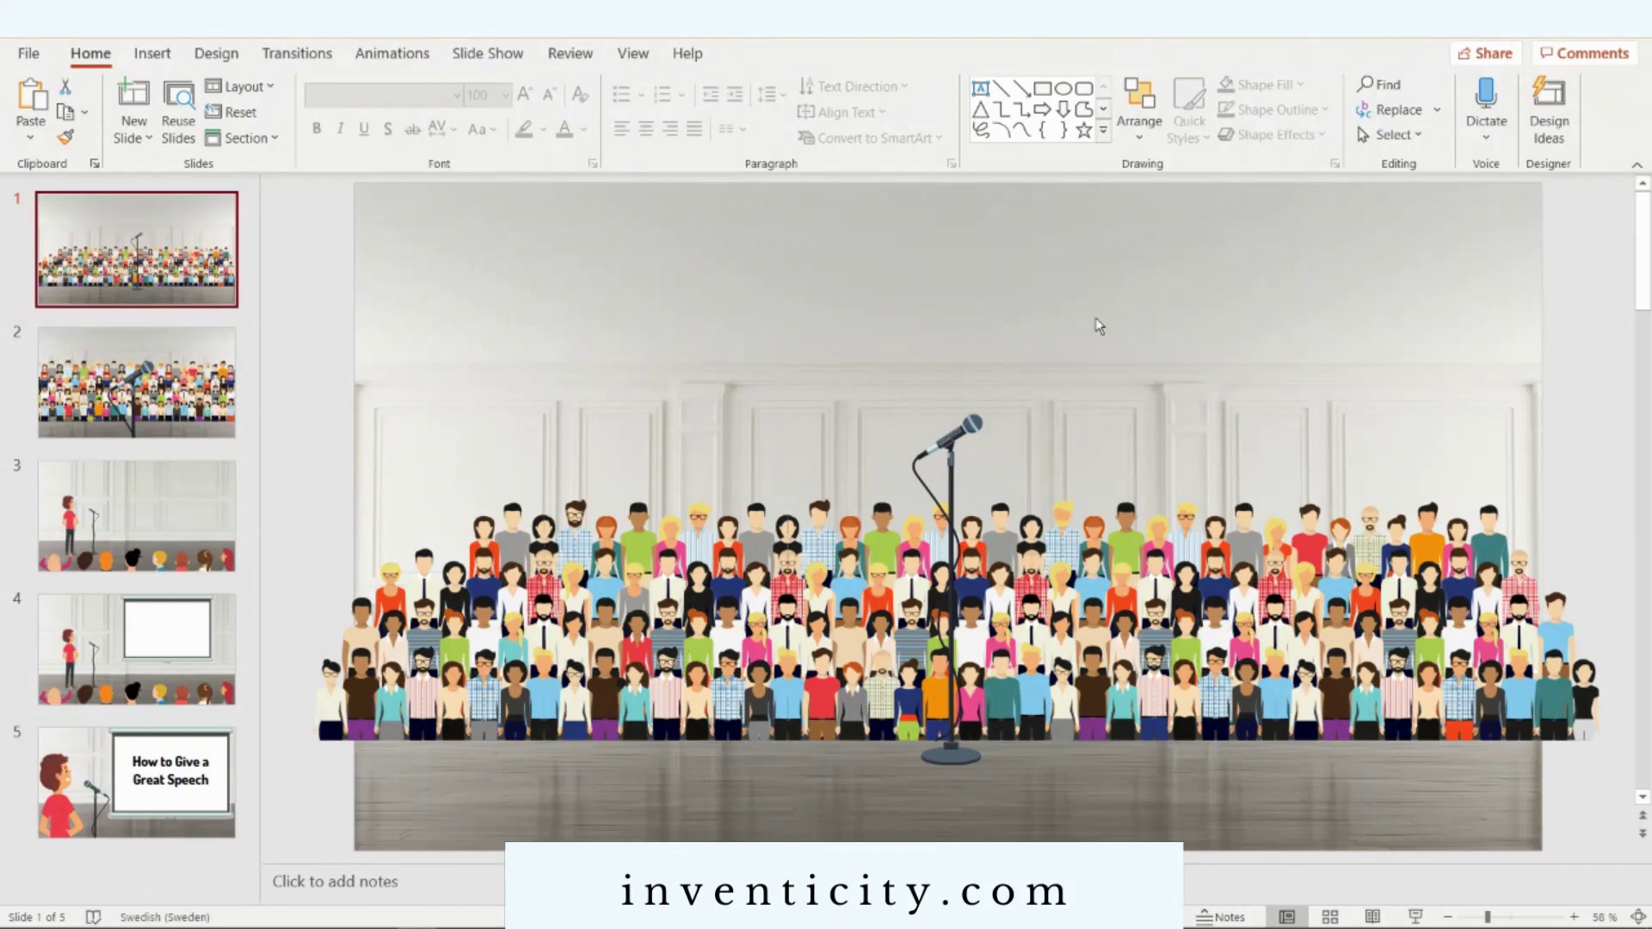
- Scroll through the imported five-slide PowerPoint presentation
{"action": "left_click_drag", "start_coordinate": [1650, 222], "coordinate": [1648, 256]}
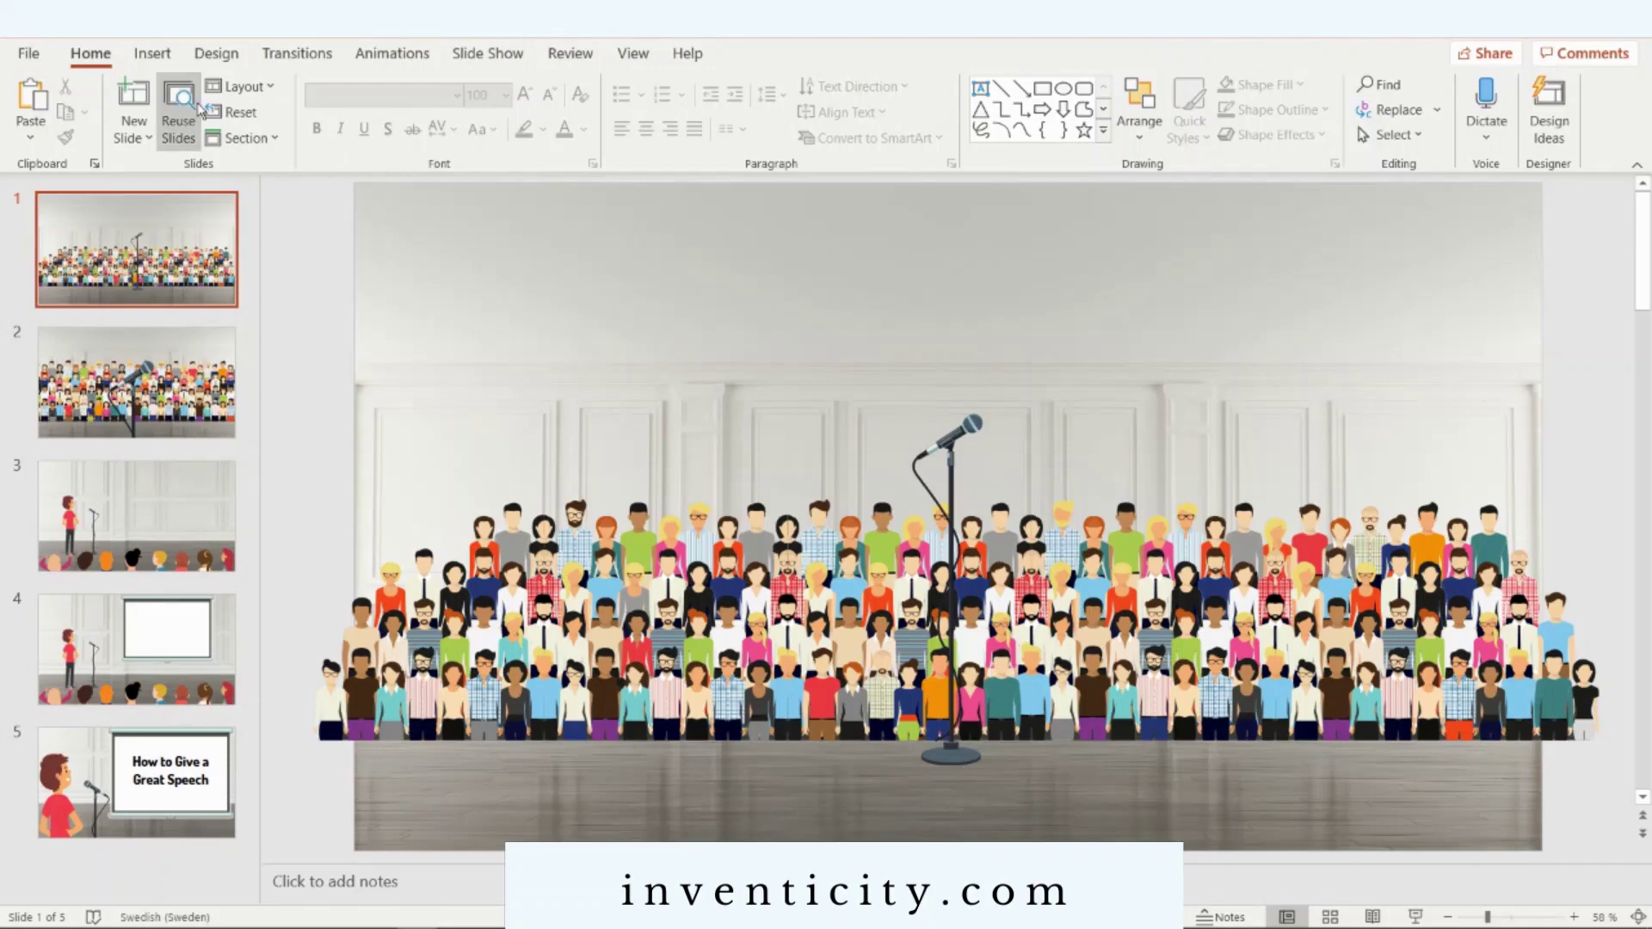
- Apply the Morph transition to every slide
{"action": "left_click", "coordinate": [302, 54]}
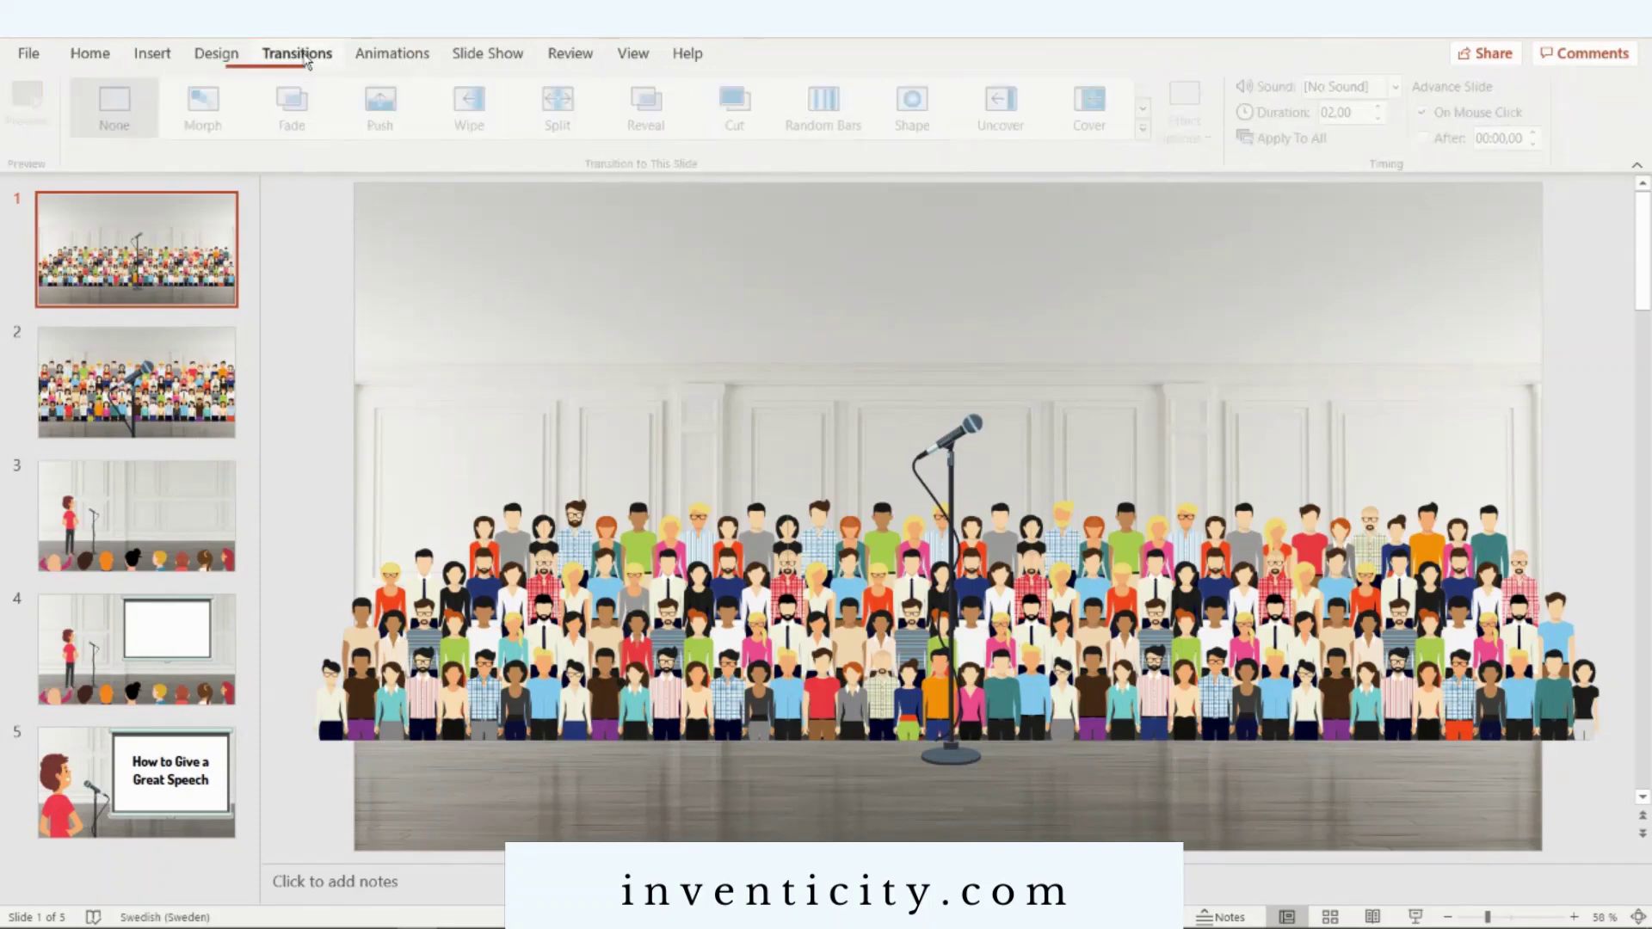
{"action": "left_click", "coordinate": [217, 125]}
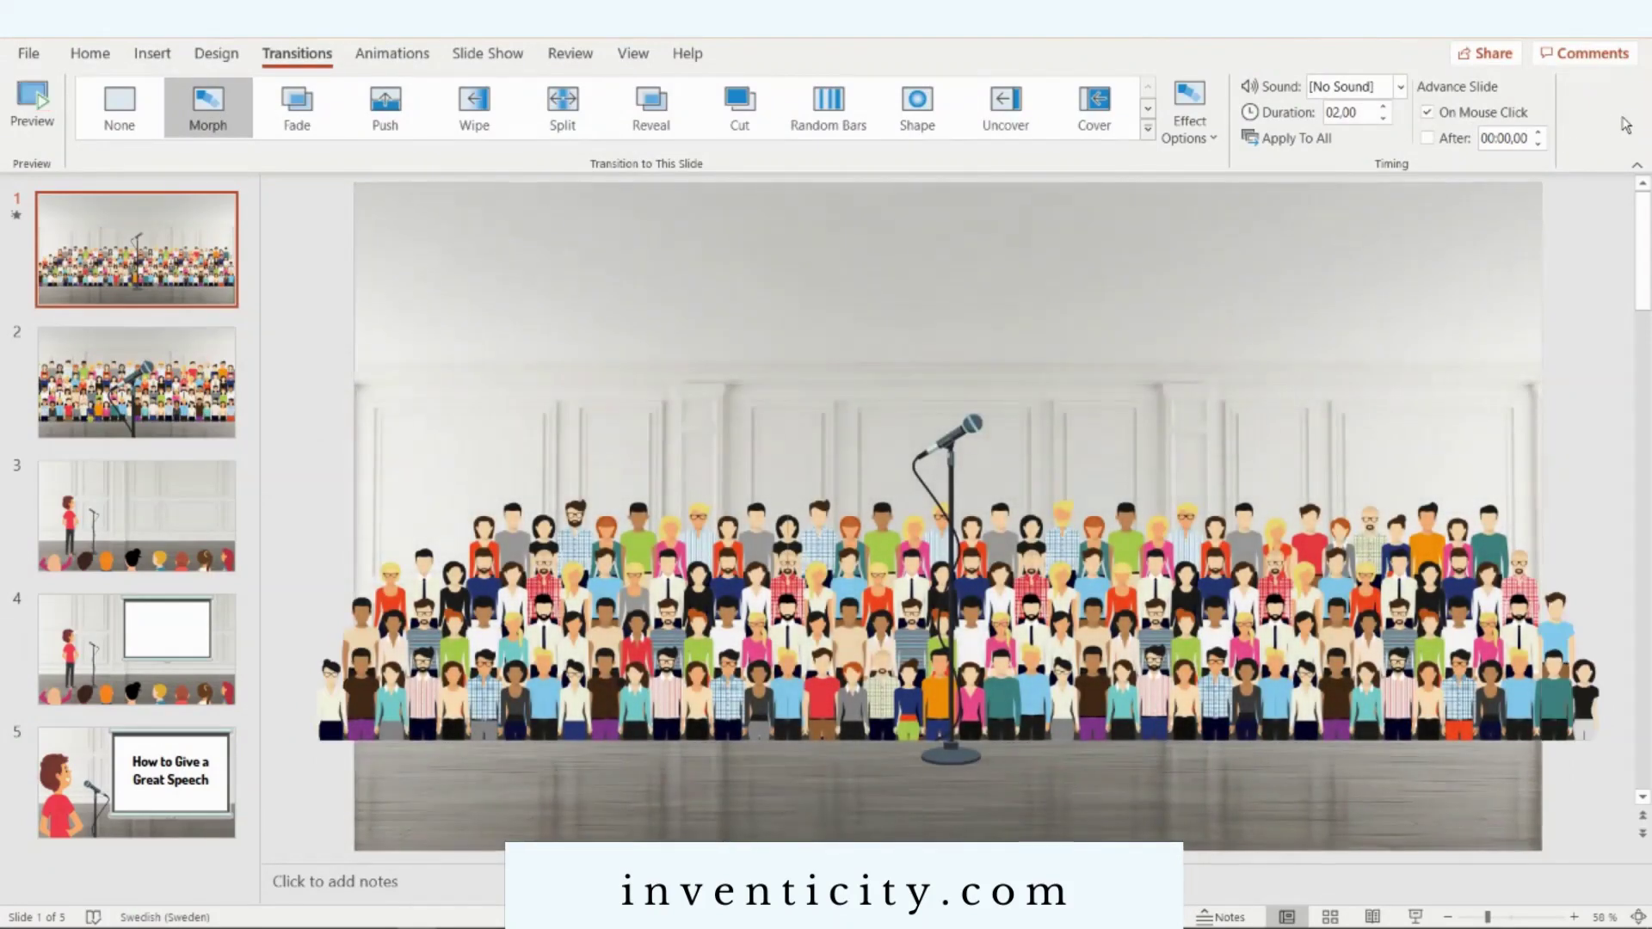
{"action": "left_click", "coordinate": [1296, 140]}
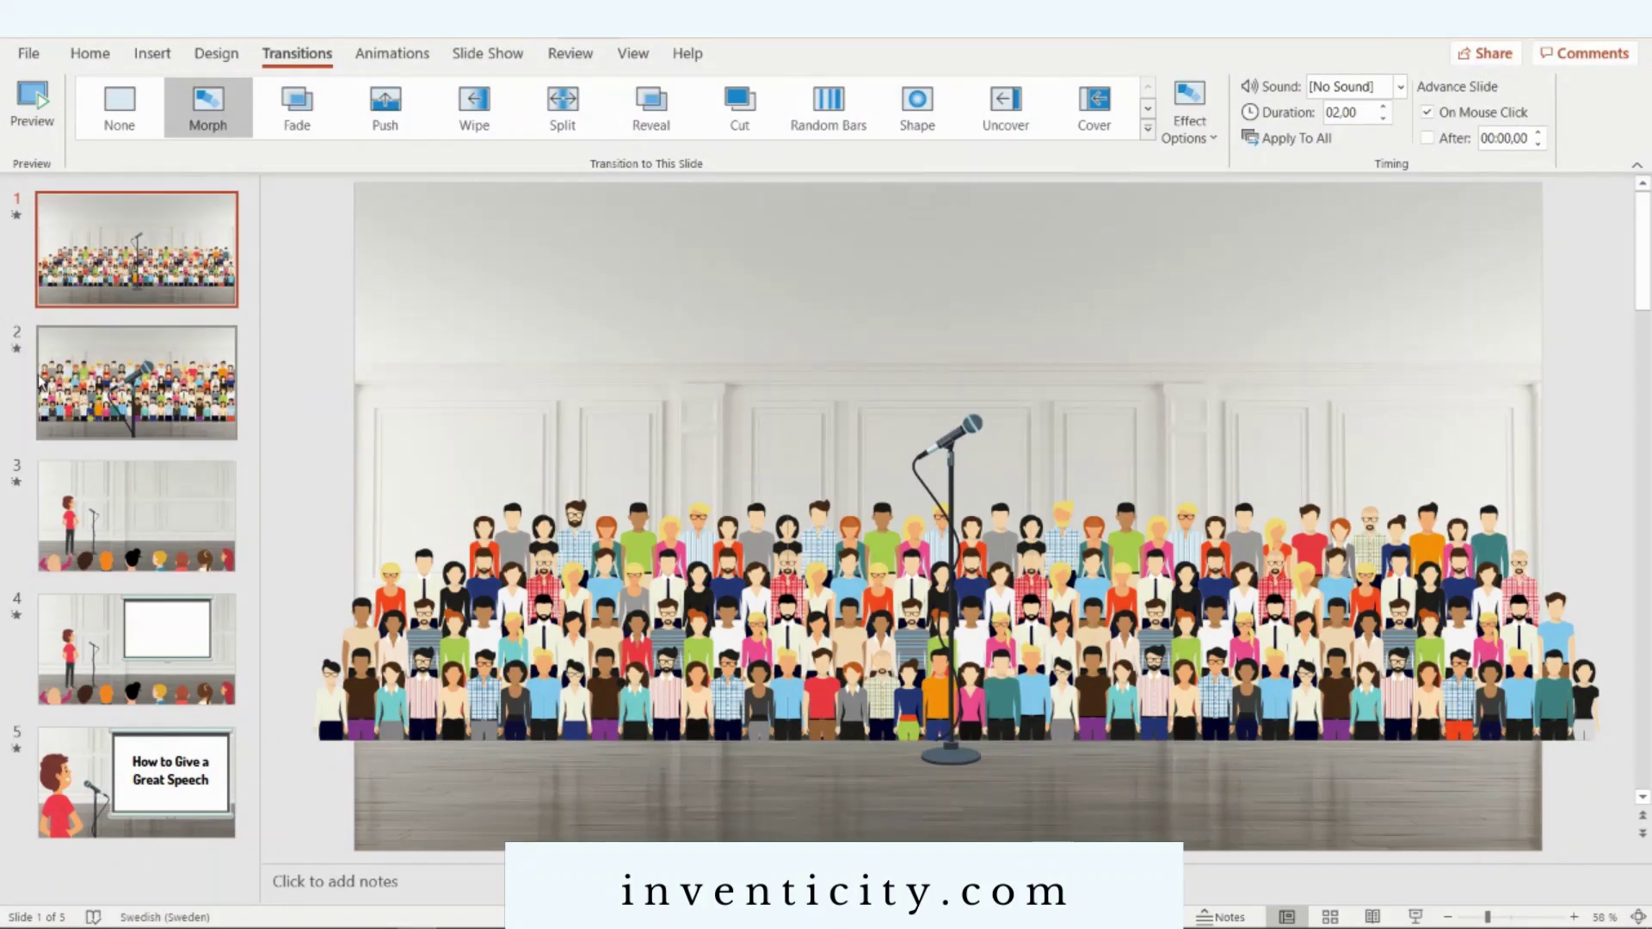
- Change slide 3's transition to Rotate
{"action": "left_click", "coordinate": [195, 430]}
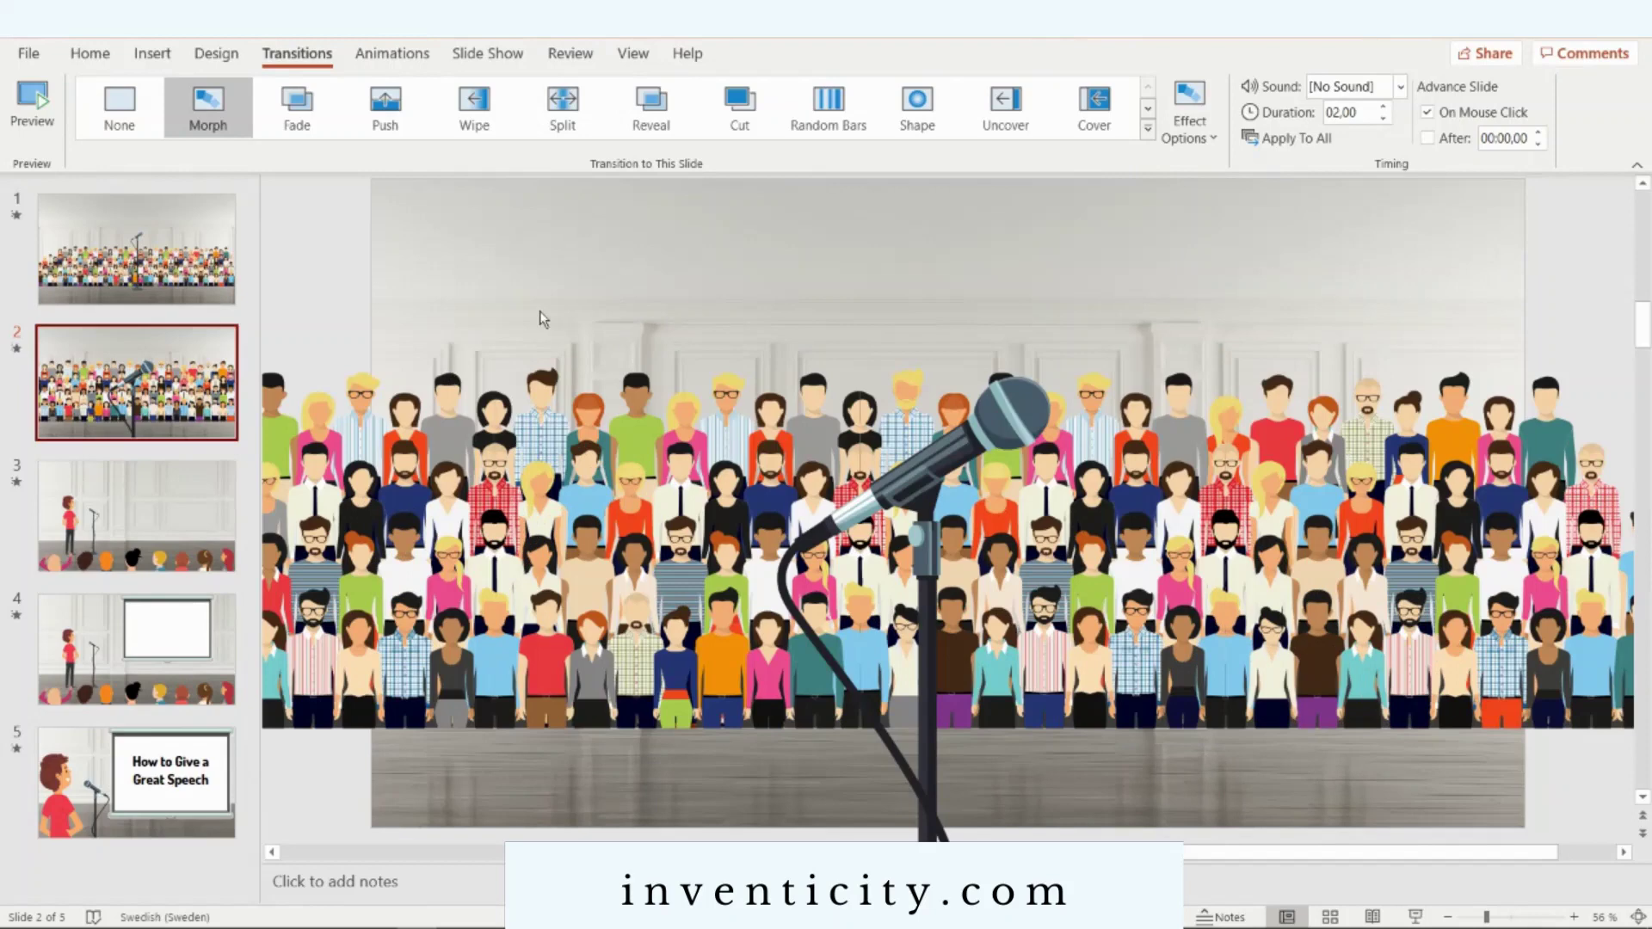
{"action": "scroll", "coordinate": [542, 318], "scroll_direction": "down", "scroll_amount": 1}
{"action": "left_click", "coordinate": [1148, 109]}
{"action": "left_click", "coordinate": [1148, 108]}
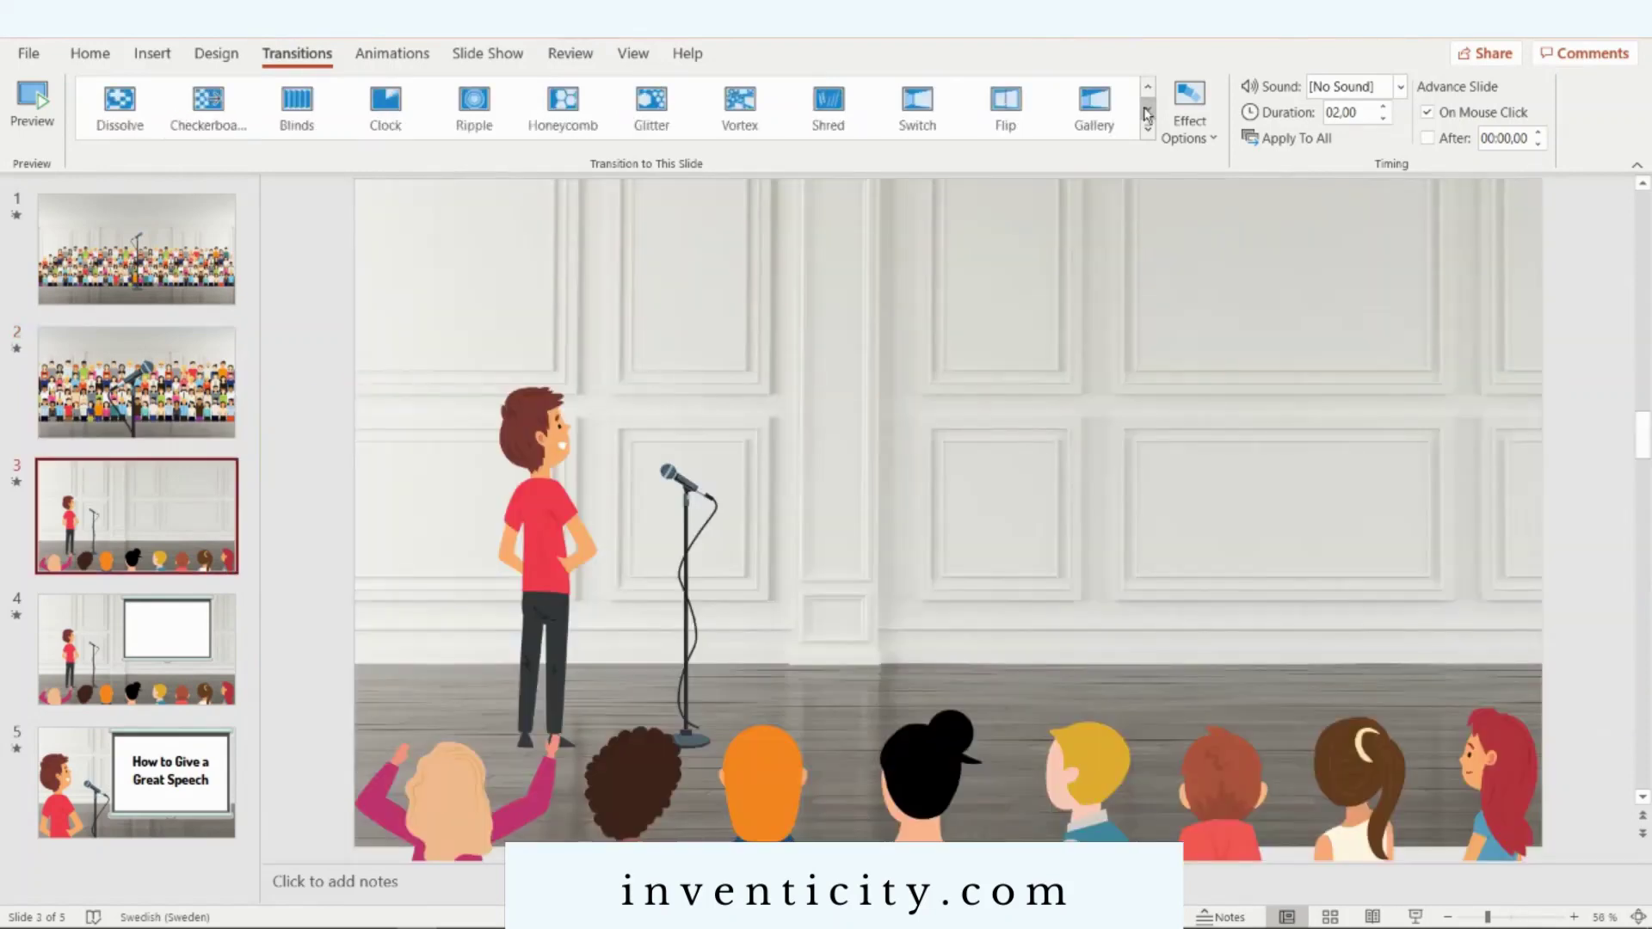
{"action": "left_click", "coordinate": [1148, 110]}
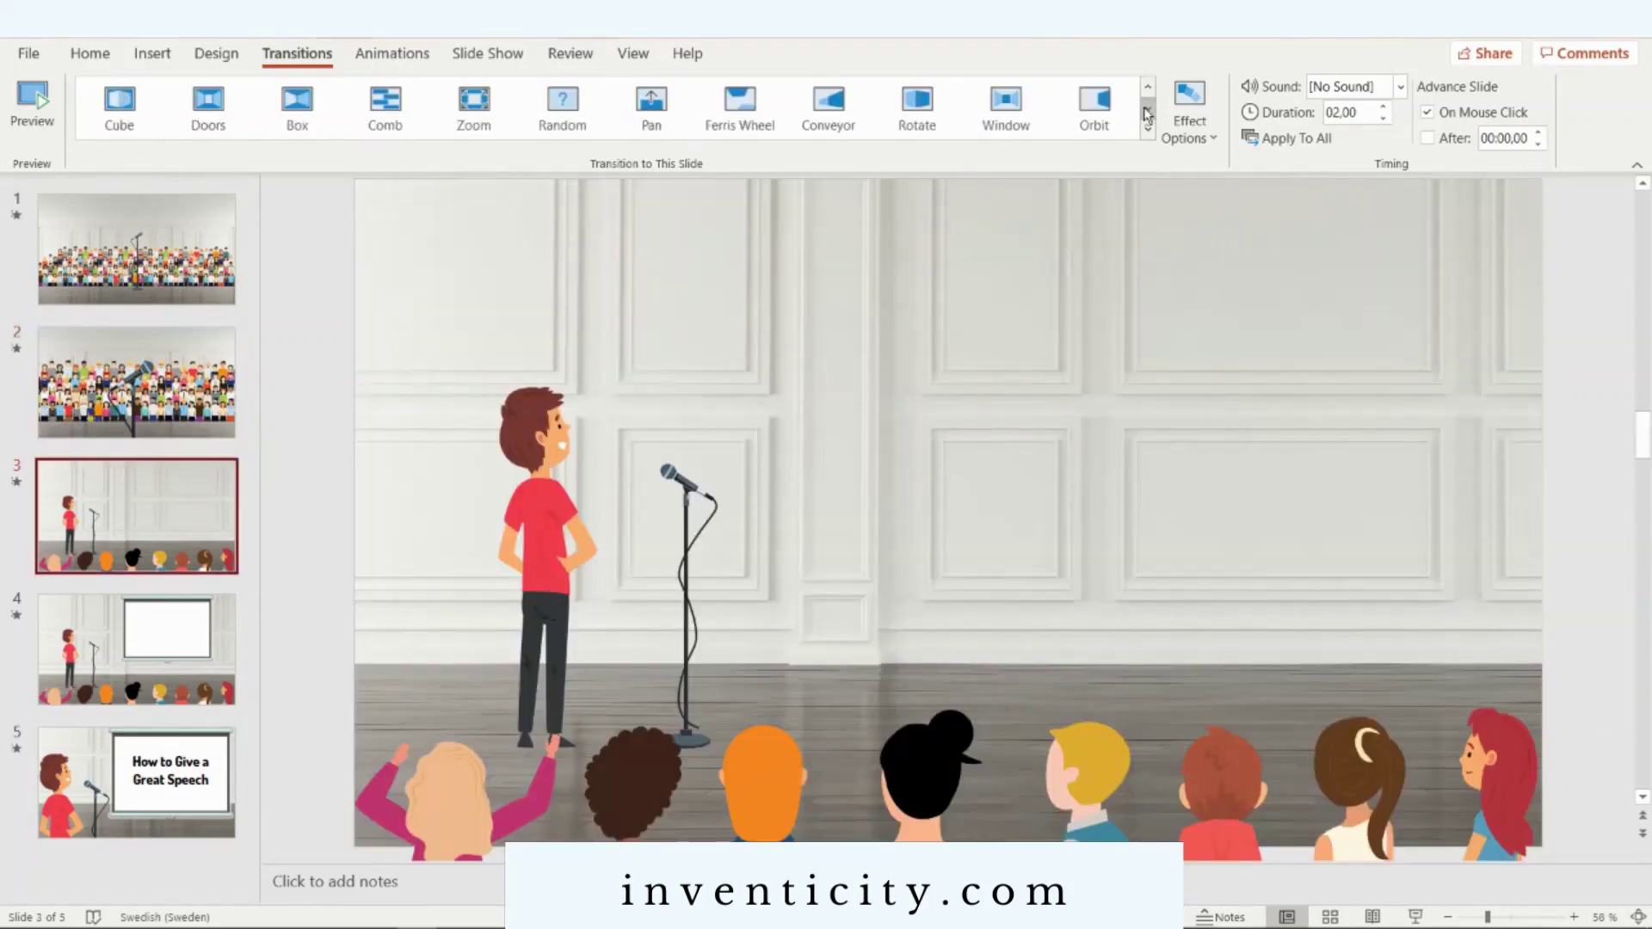
{"action": "left_click", "coordinate": [1148, 111]}
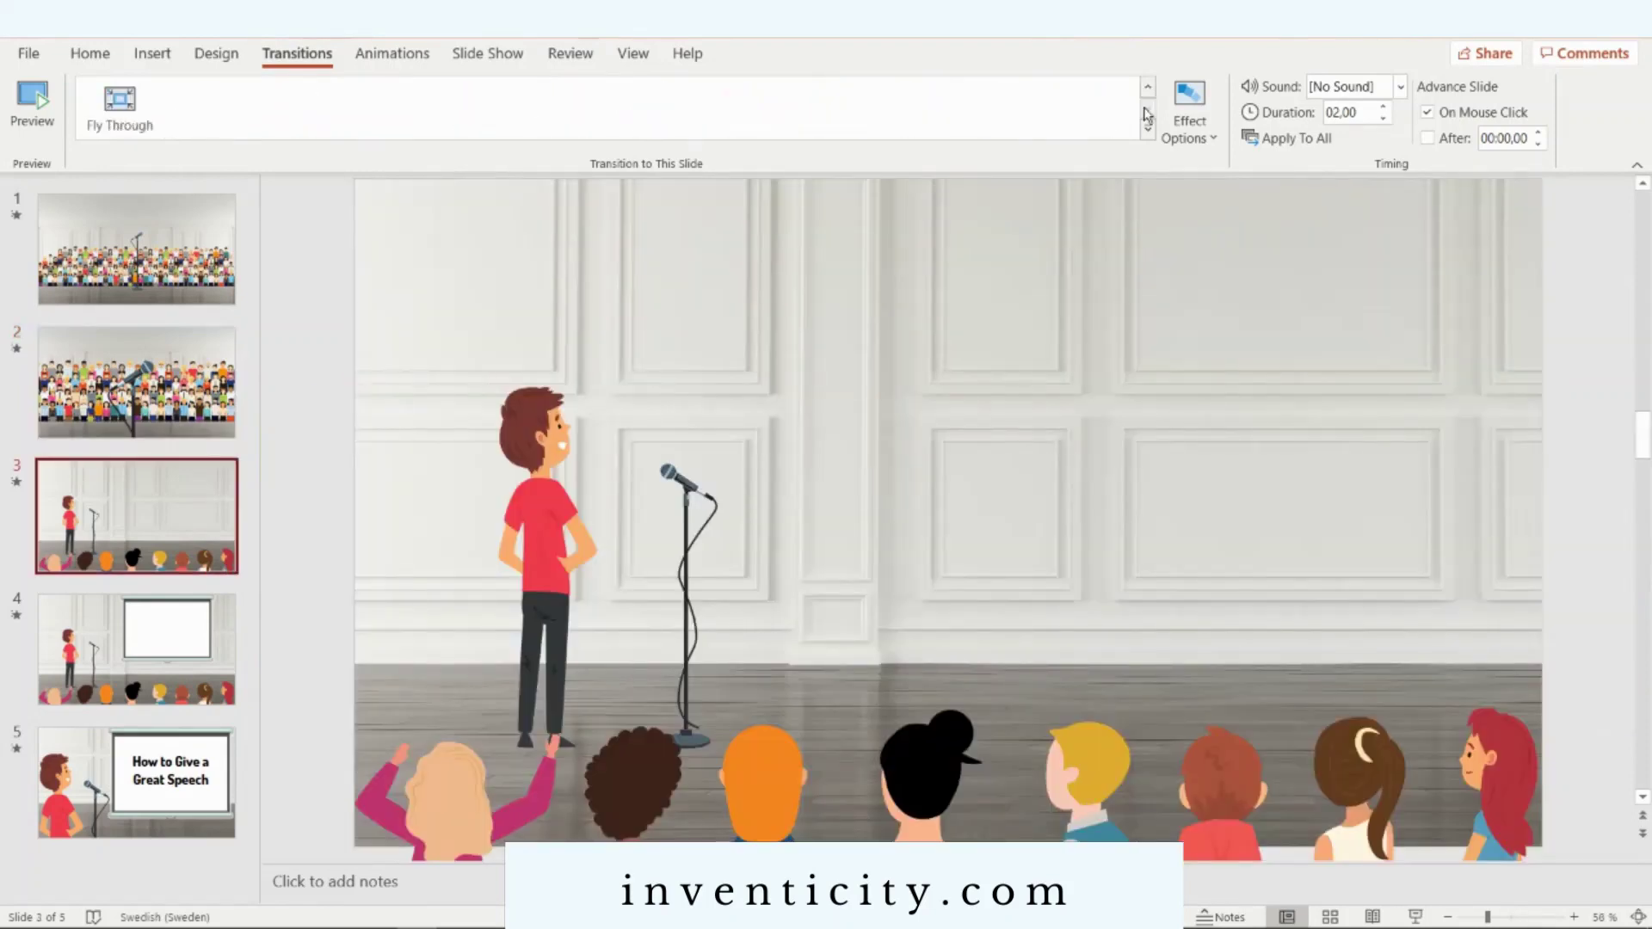
{"action": "left_click", "coordinate": [1148, 87]}
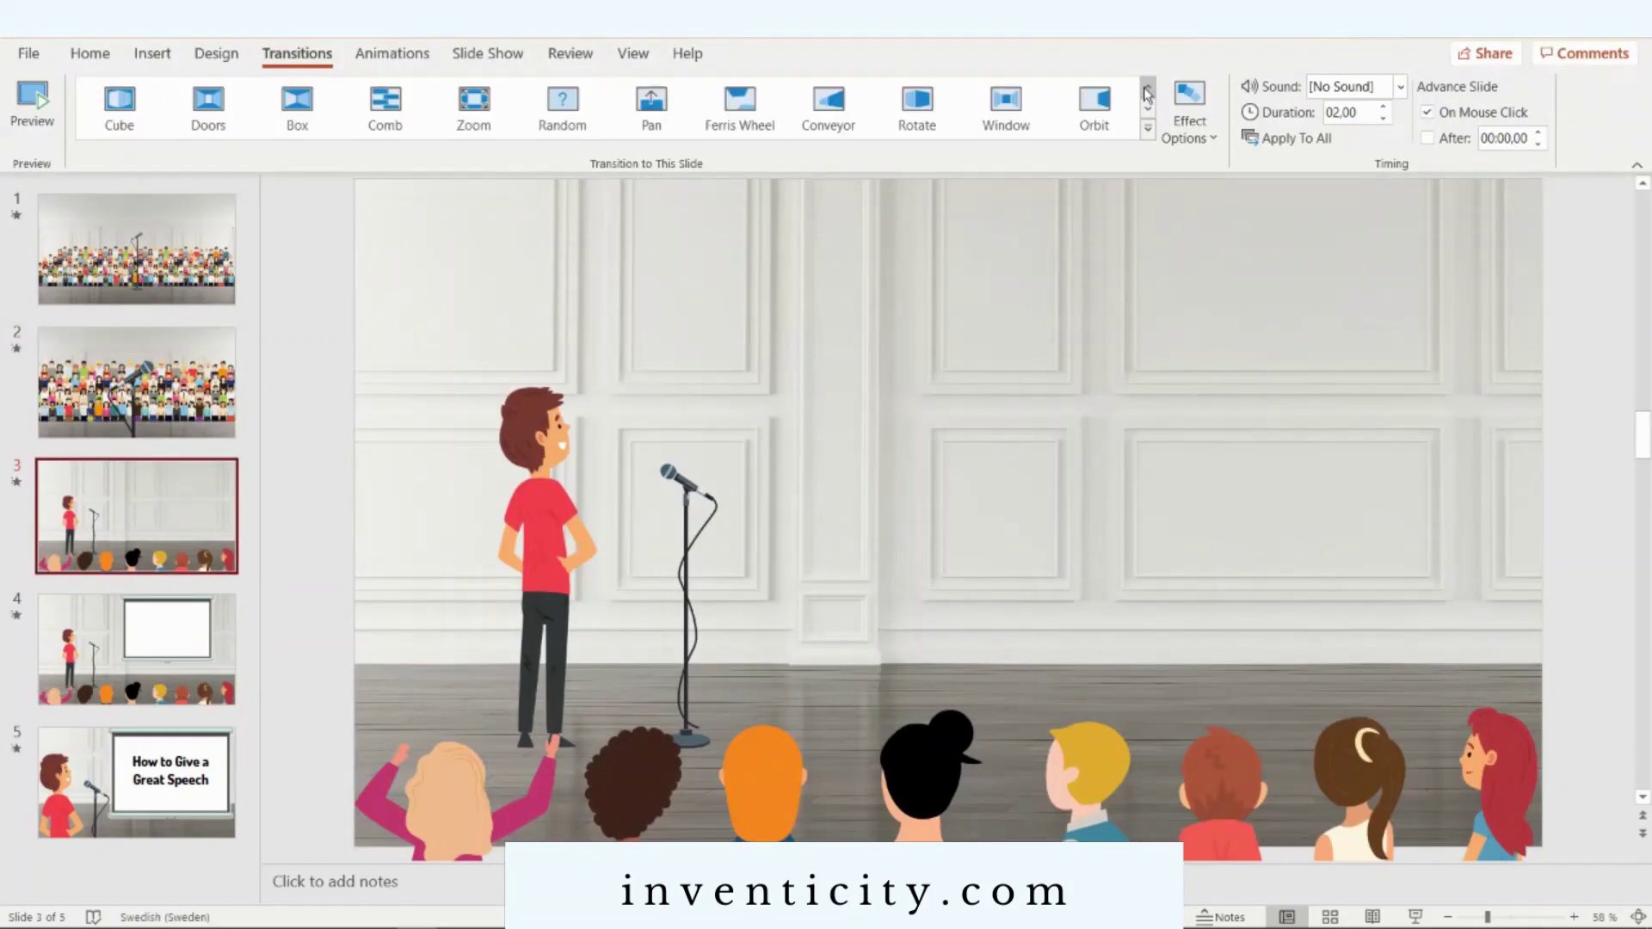
{"action": "left_click", "coordinate": [922, 102]}
- Add Float In to the pink-armed, curly-haired, orange-headed and ponytail audience figures on slide 3
{"action": "key", "text": "alt+a"}
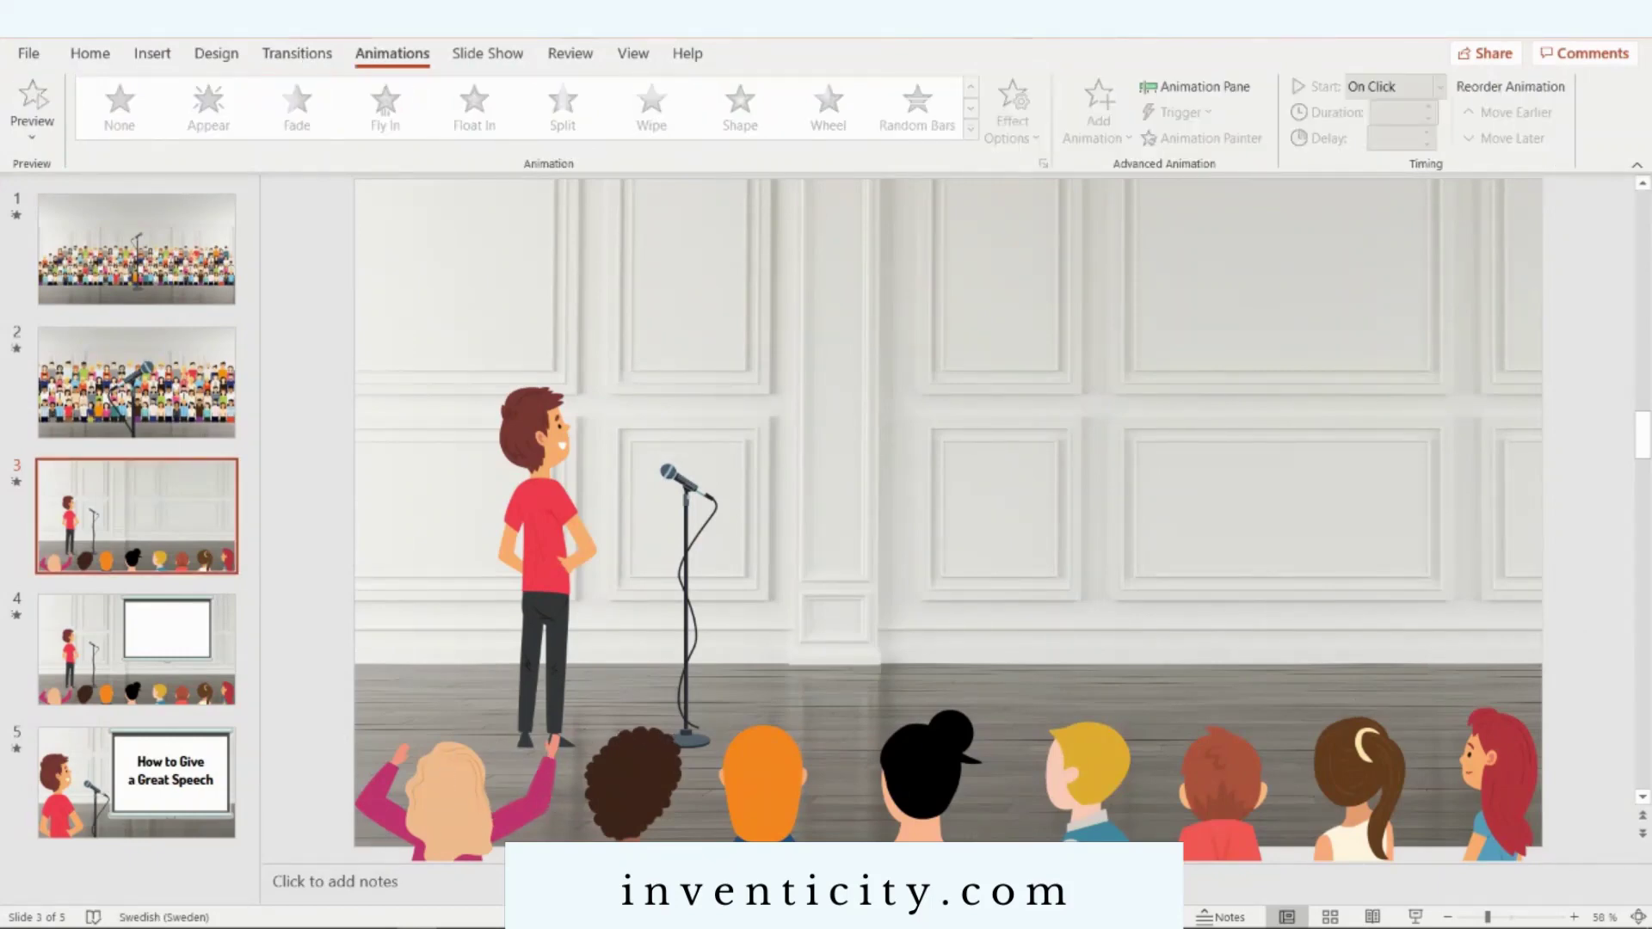
{"action": "left_click", "coordinate": [445, 784]}
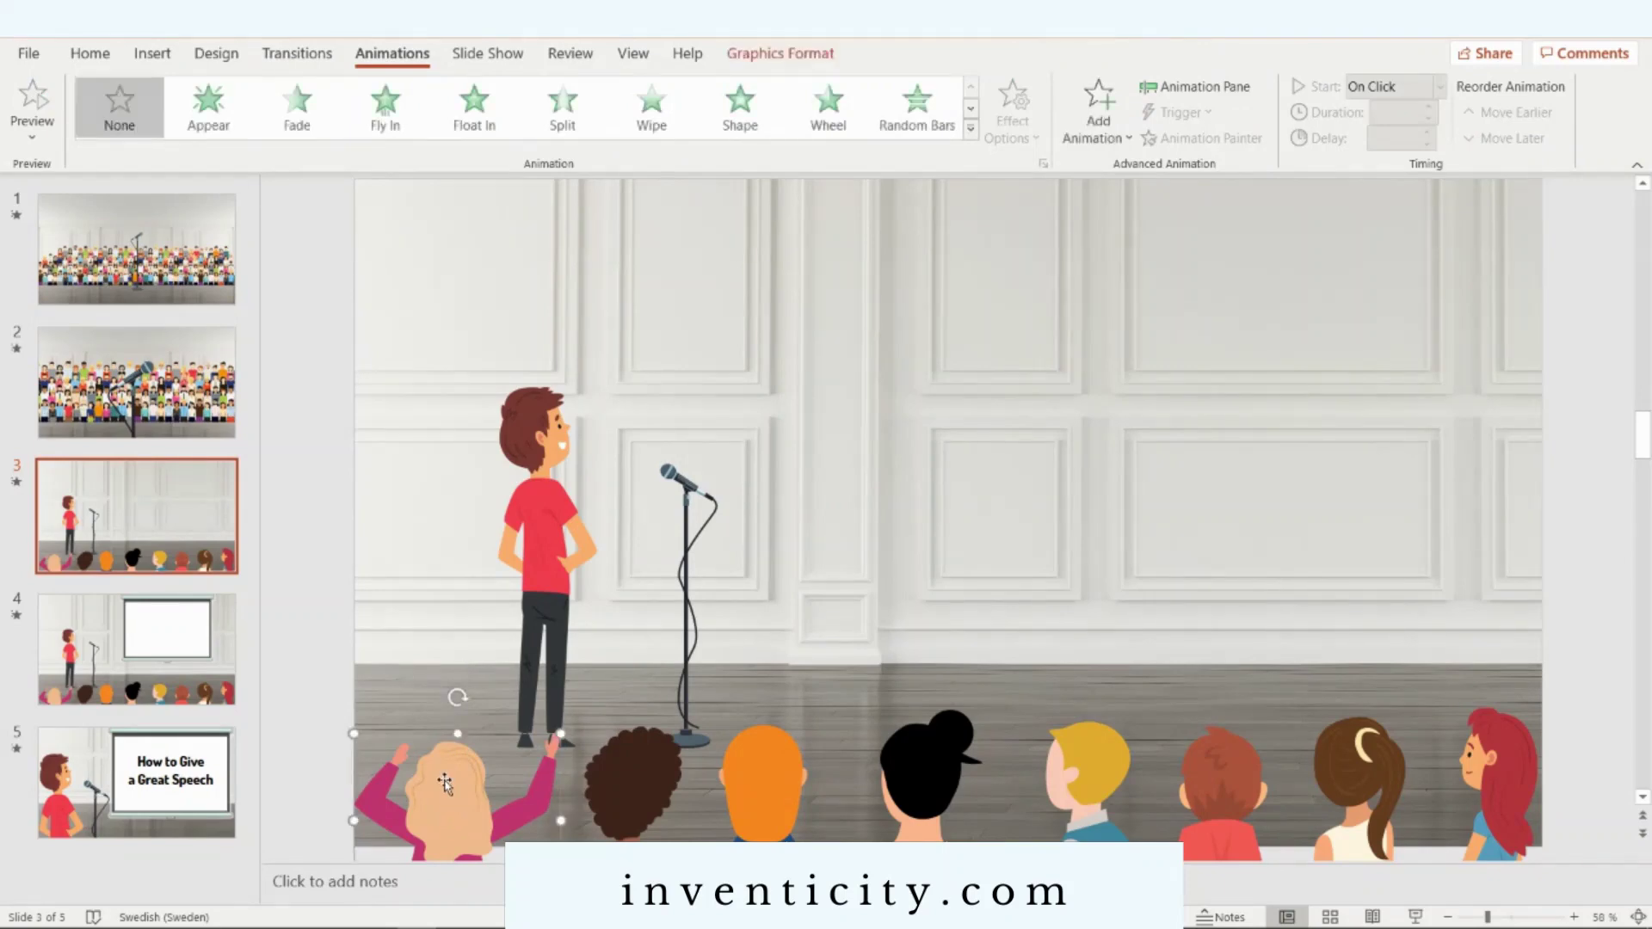
{"action": "left_click", "coordinate": [474, 102]}
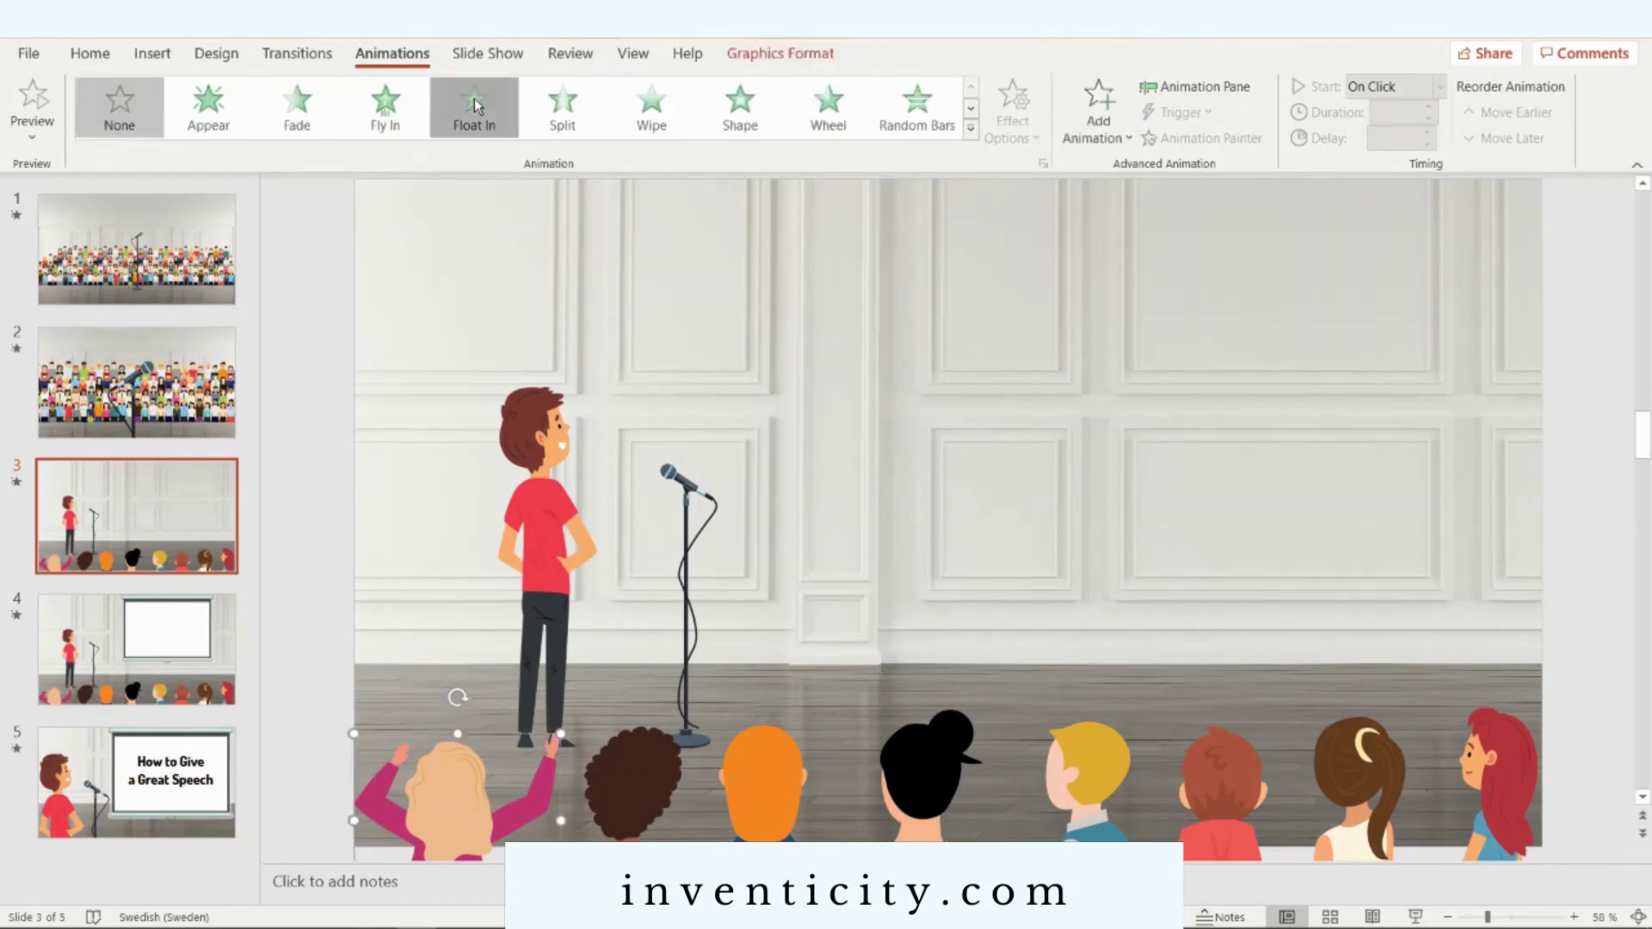
{"action": "left_click", "coordinate": [647, 768]}
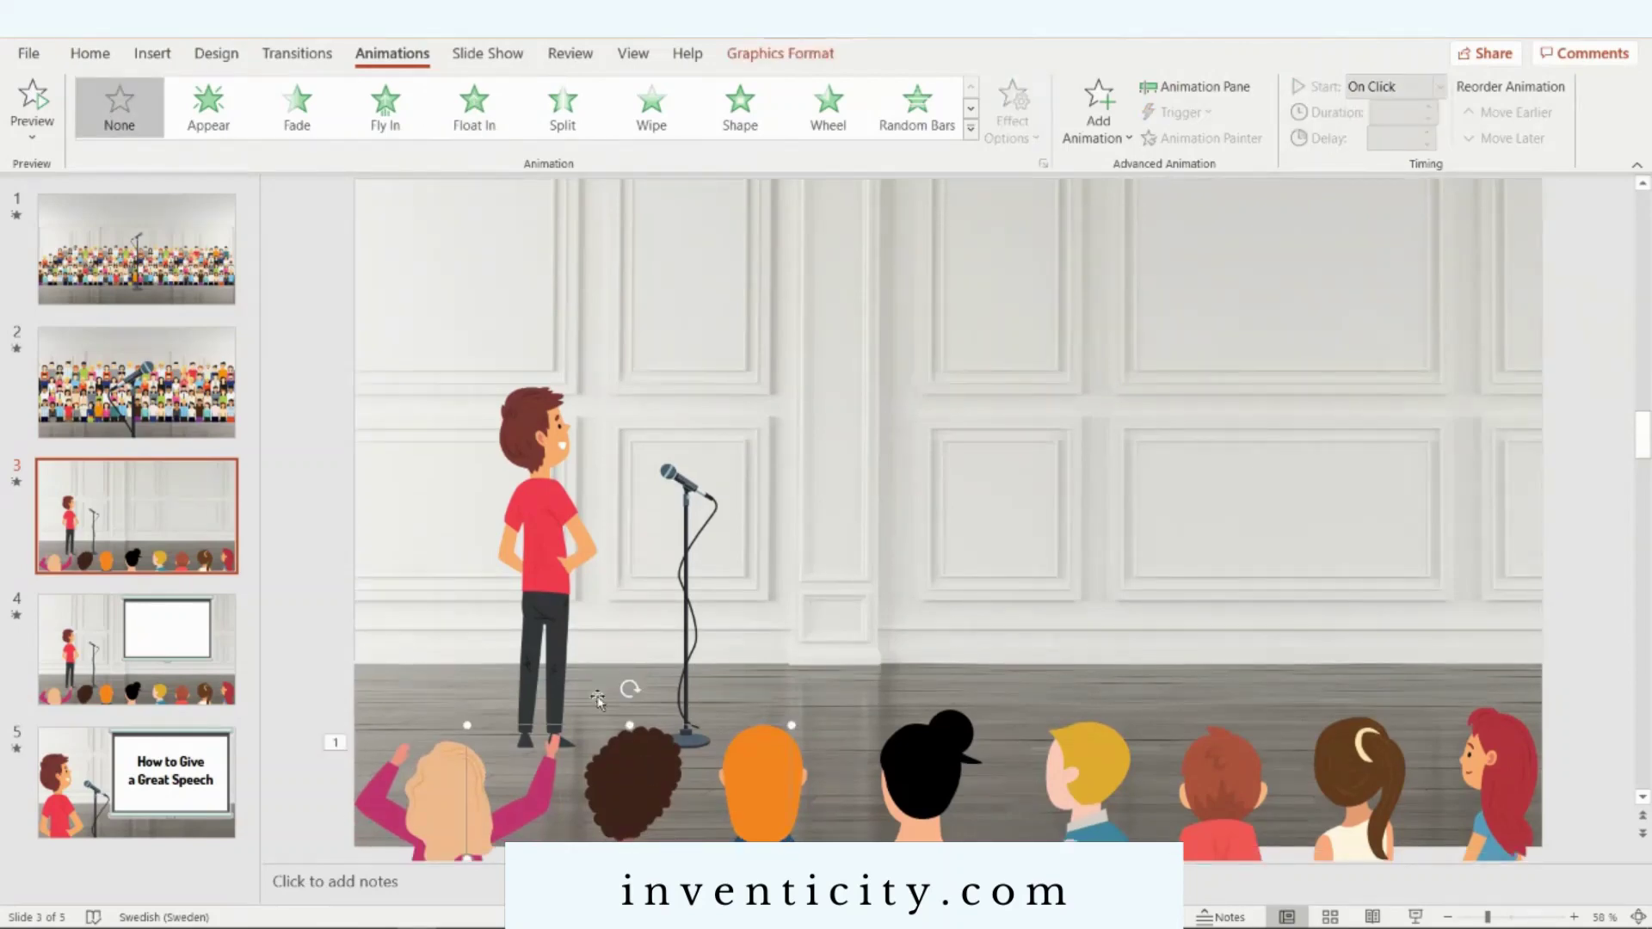
{"action": "left_click", "coordinate": [474, 105]}
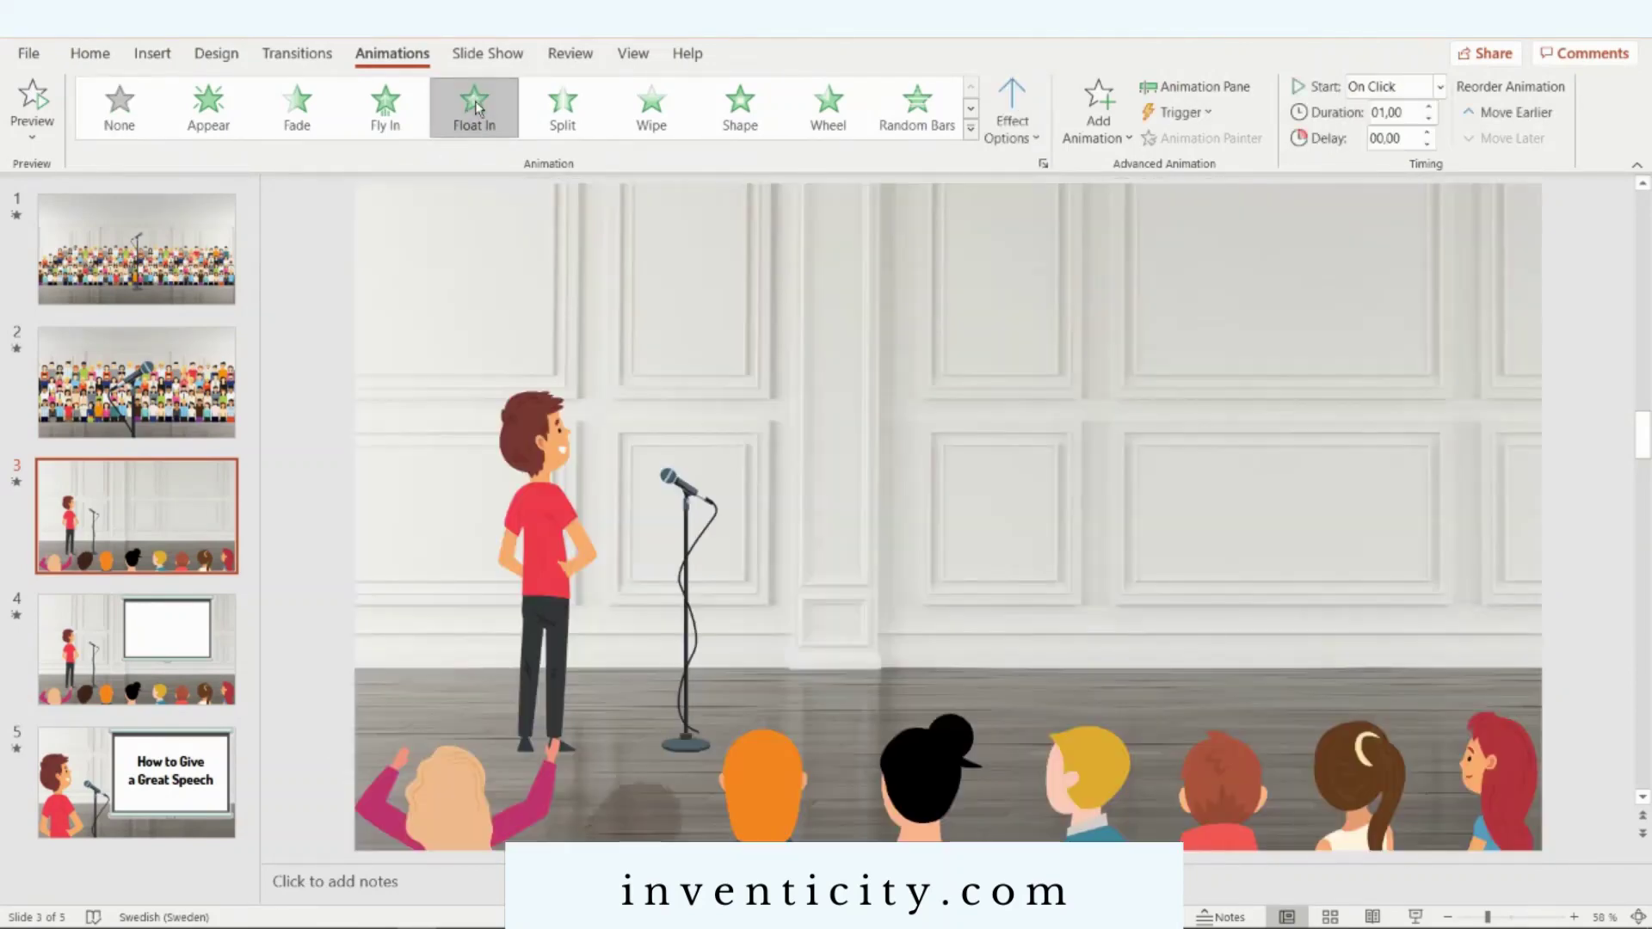
{"action": "left_click", "coordinate": [772, 787]}
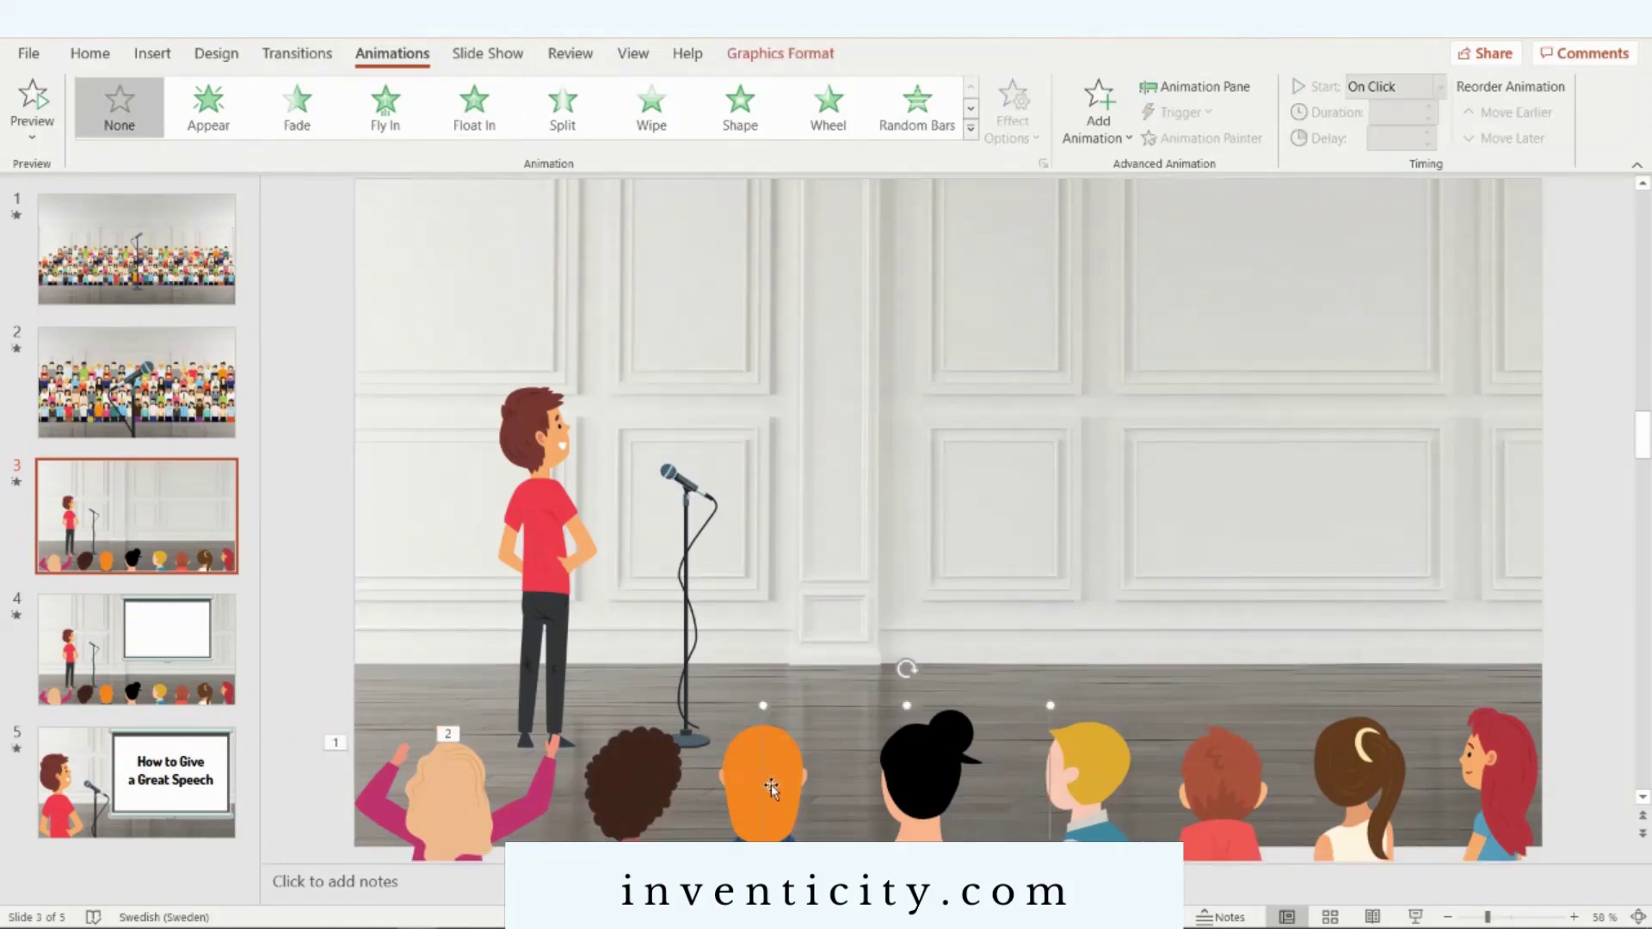
{"action": "left_click", "coordinate": [755, 766]}
{"action": "left_click", "coordinate": [487, 105]}
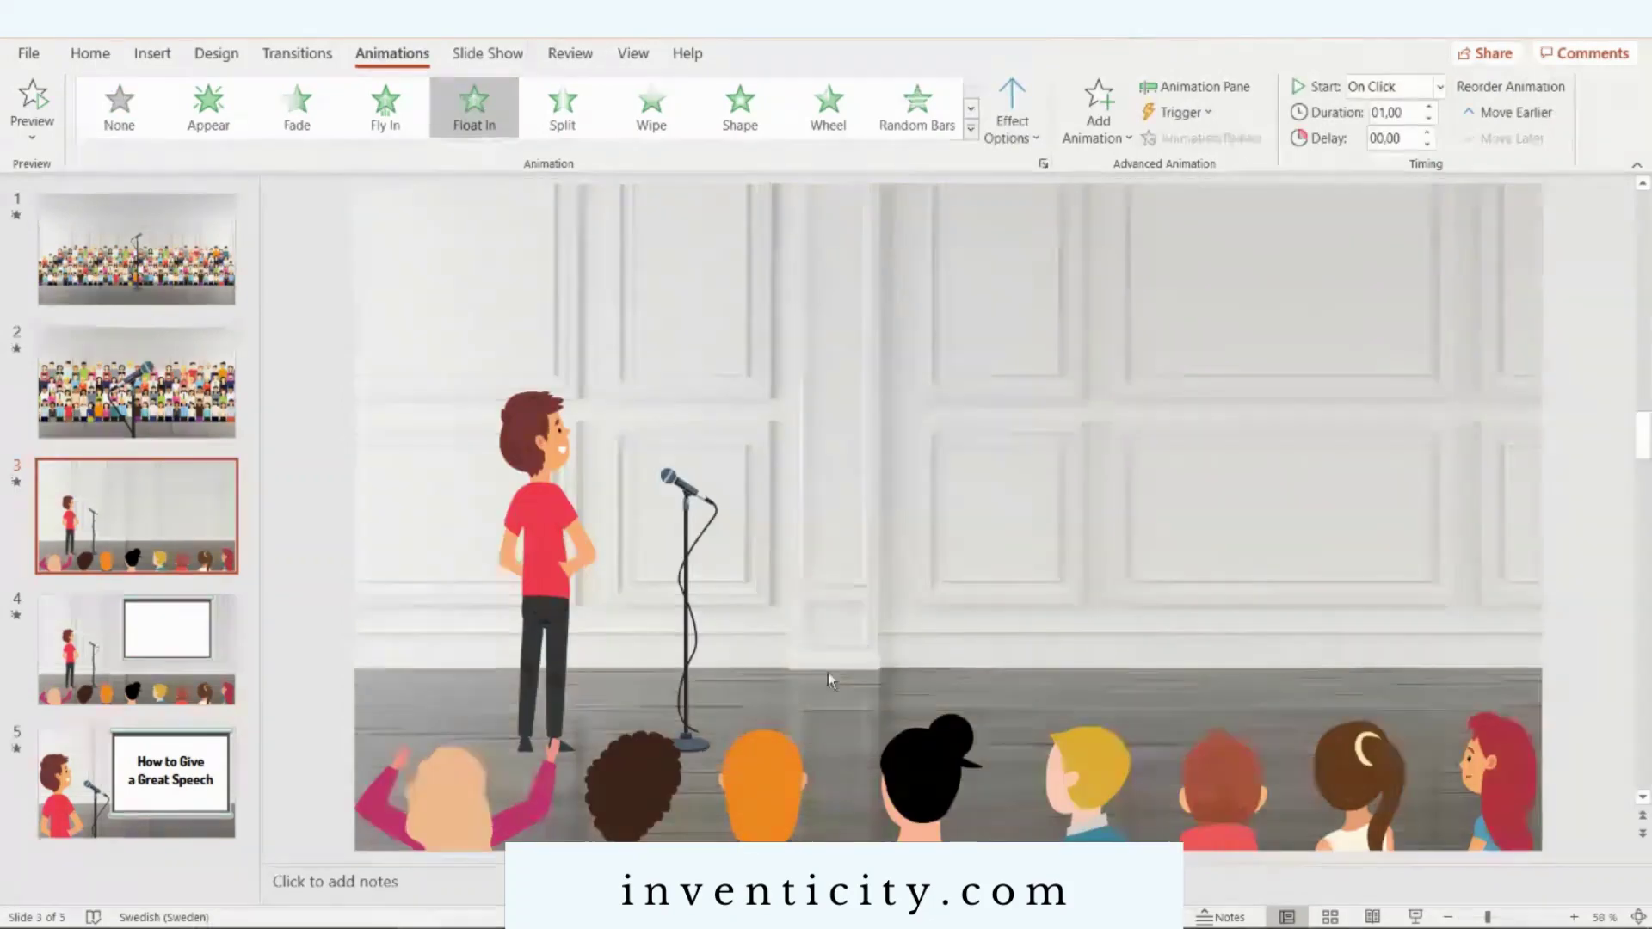
{"action": "left_click", "coordinate": [1351, 759]}
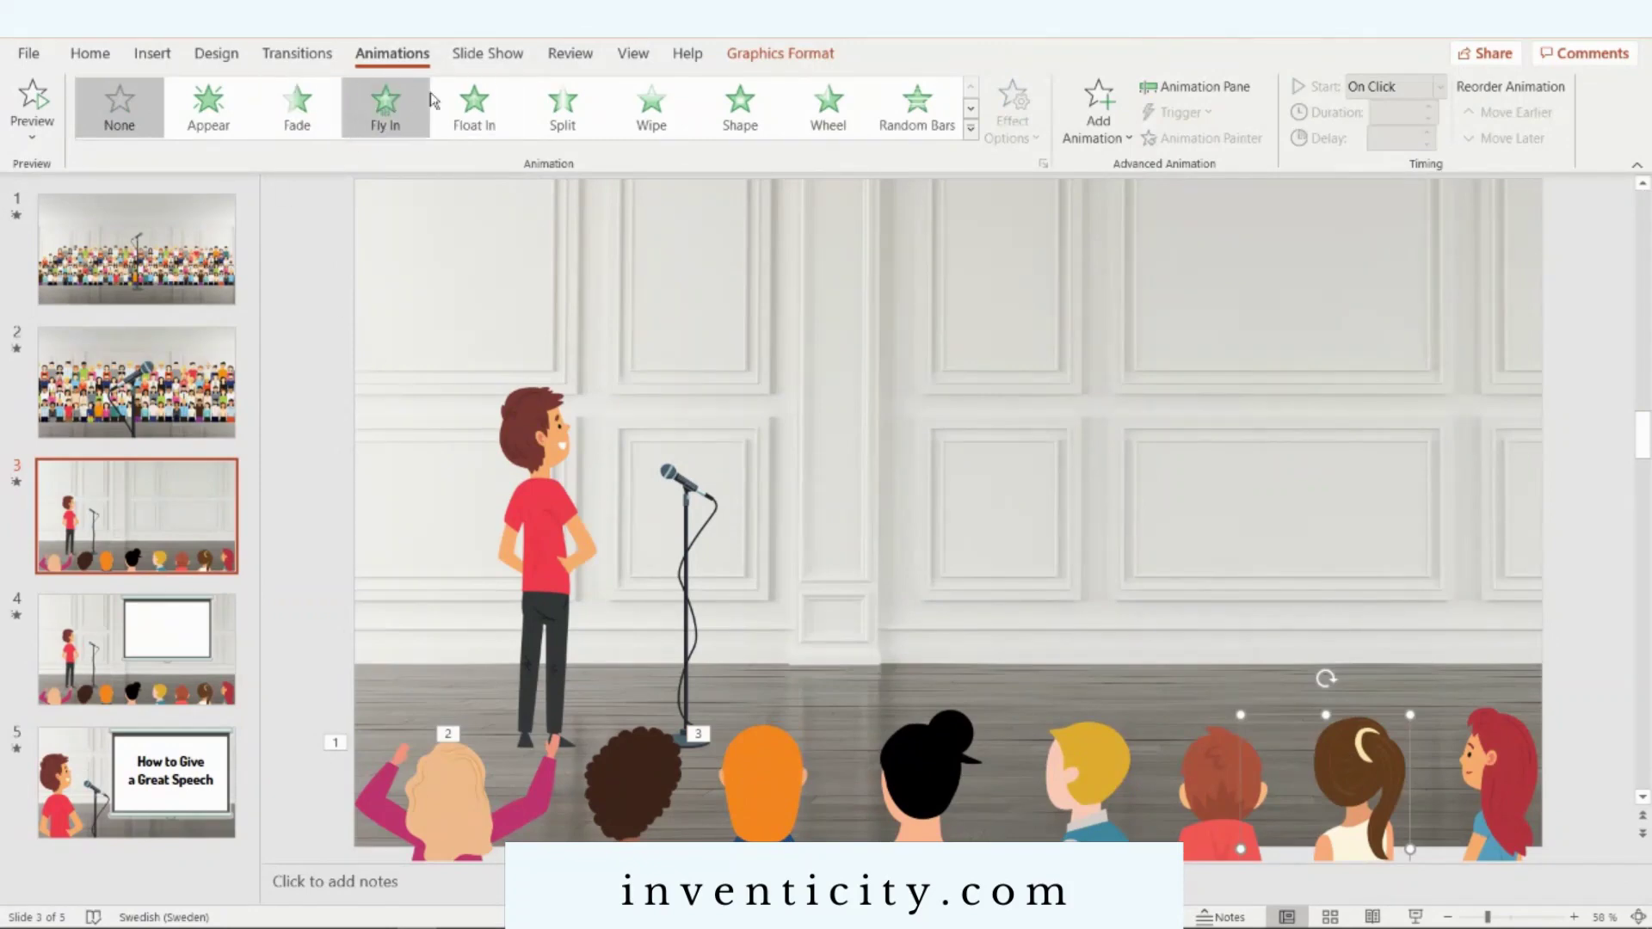
{"action": "left_click", "coordinate": [474, 105]}
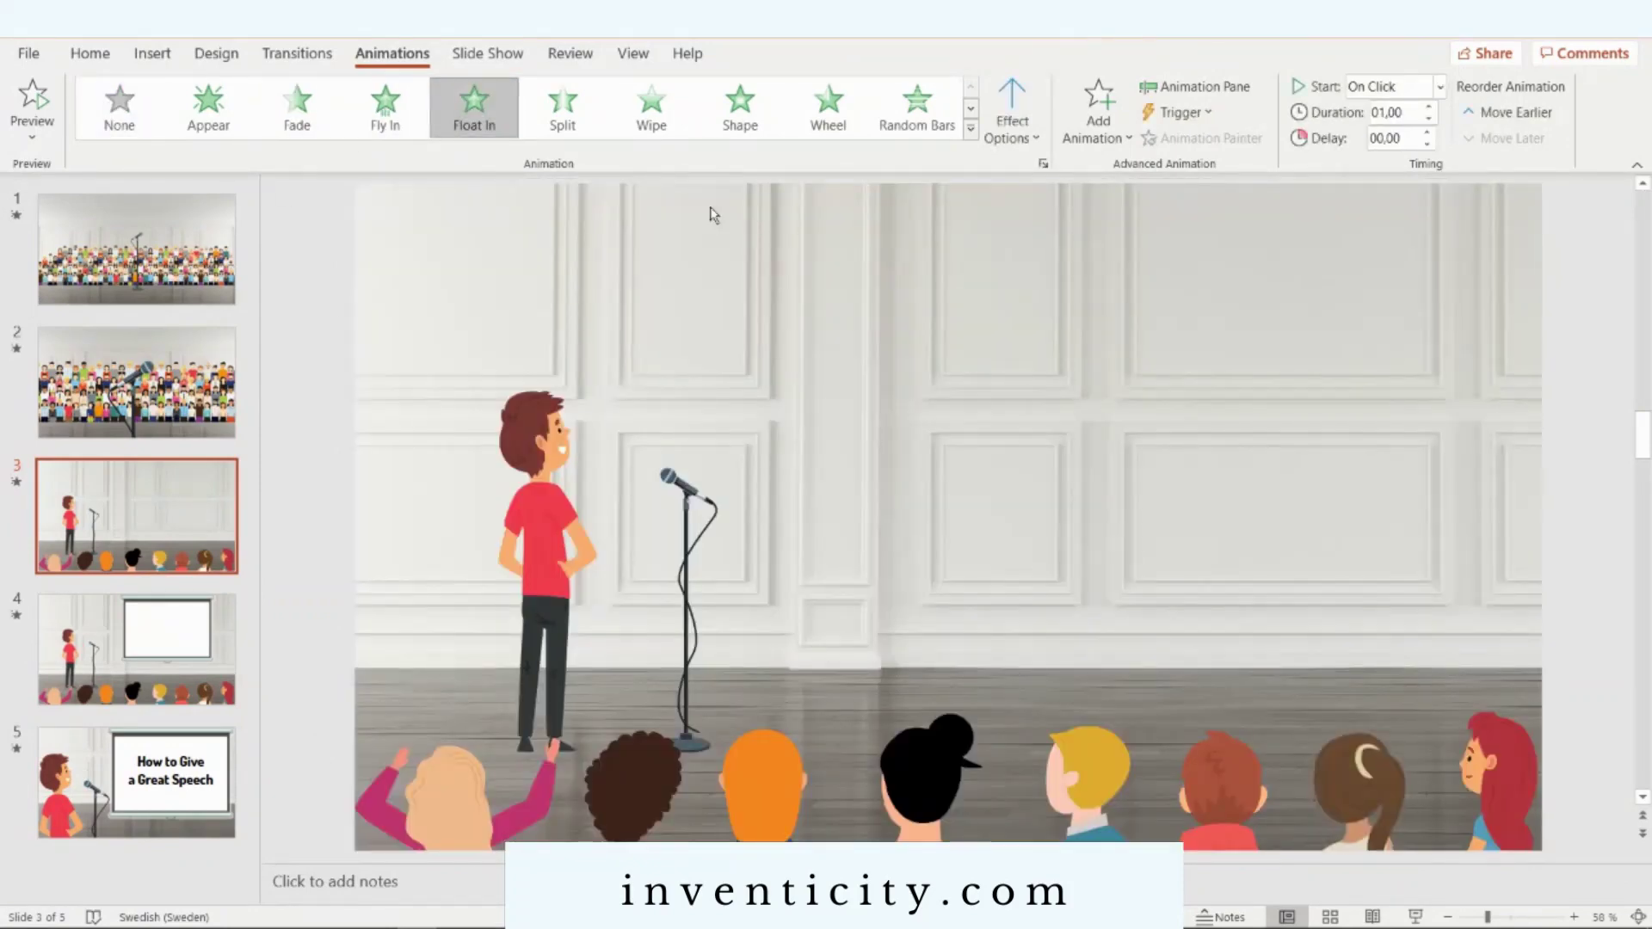
- Add Float In to the black-haired, red-haired and blond heads, then run the show from slide 1
{"action": "left_click", "coordinate": [921, 772]}
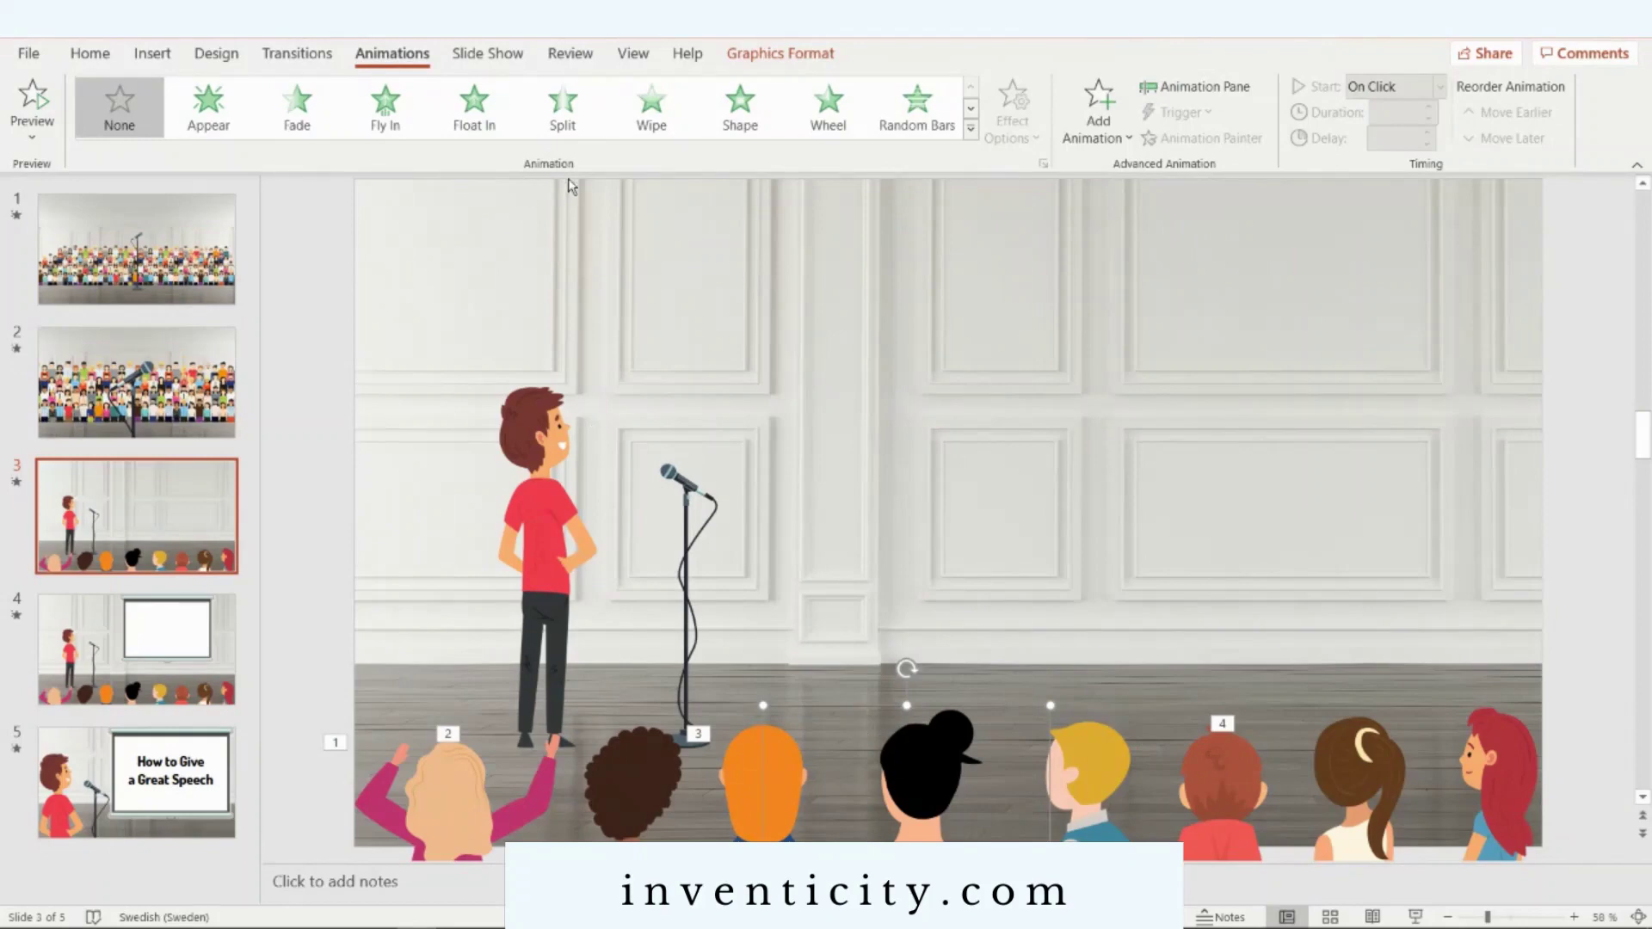
{"action": "left_click", "coordinate": [474, 107]}
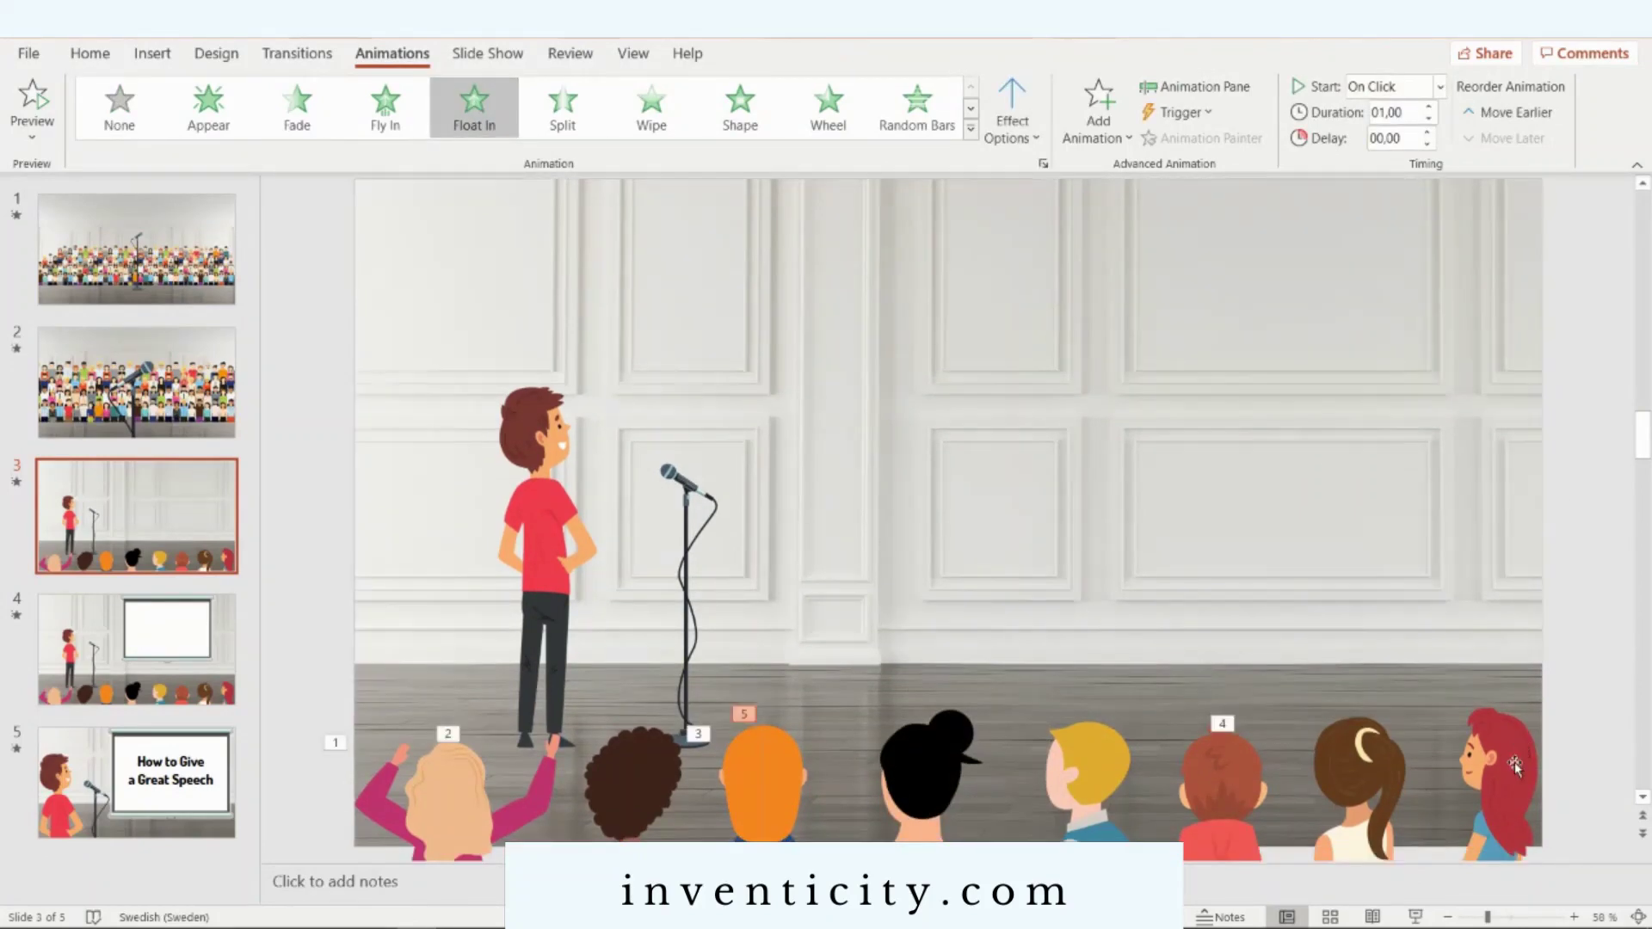
{"action": "left_click", "coordinate": [1515, 762]}
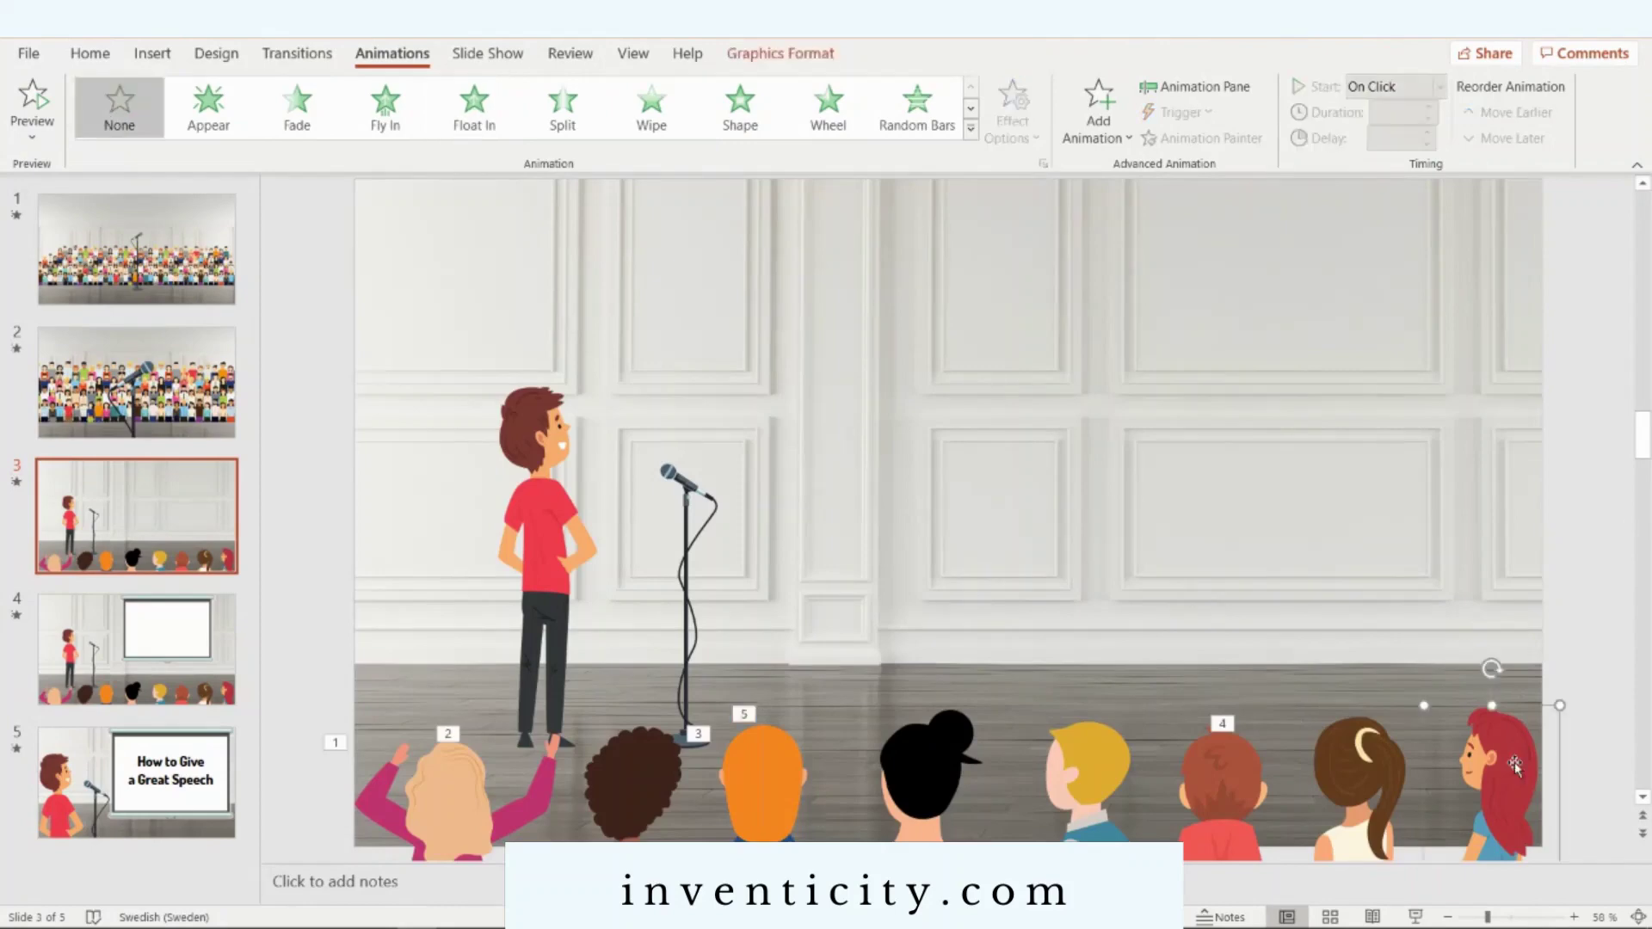
{"action": "left_click", "coordinate": [471, 116]}
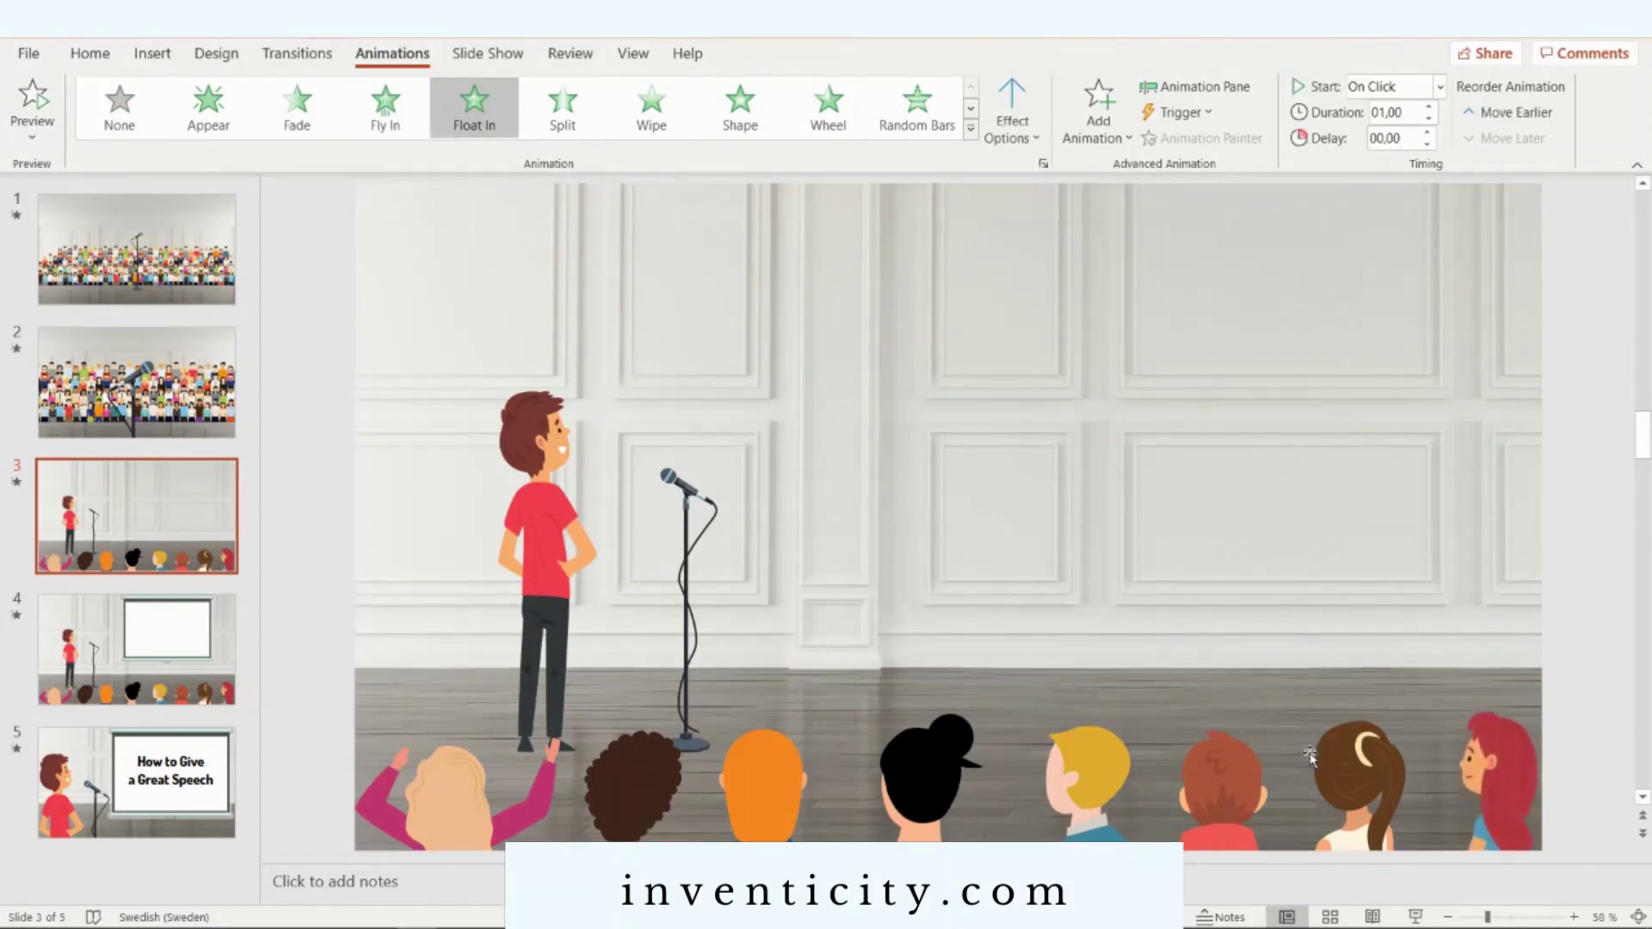
{"action": "left_click", "coordinate": [1345, 762]}
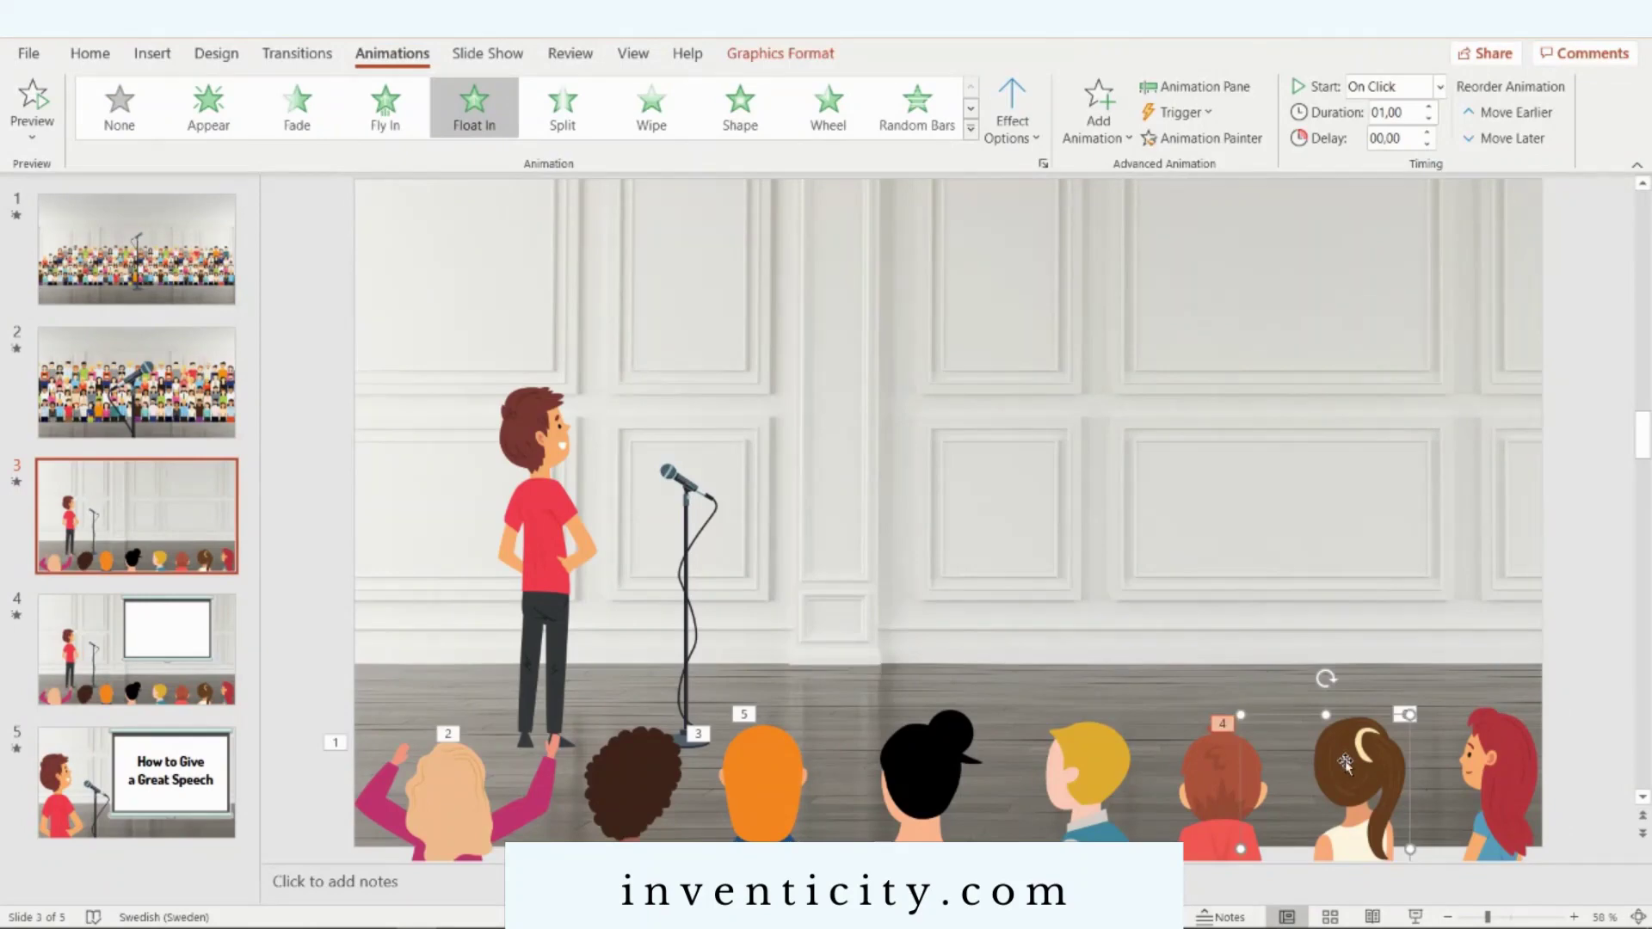
{"action": "left_click", "coordinate": [1080, 755]}
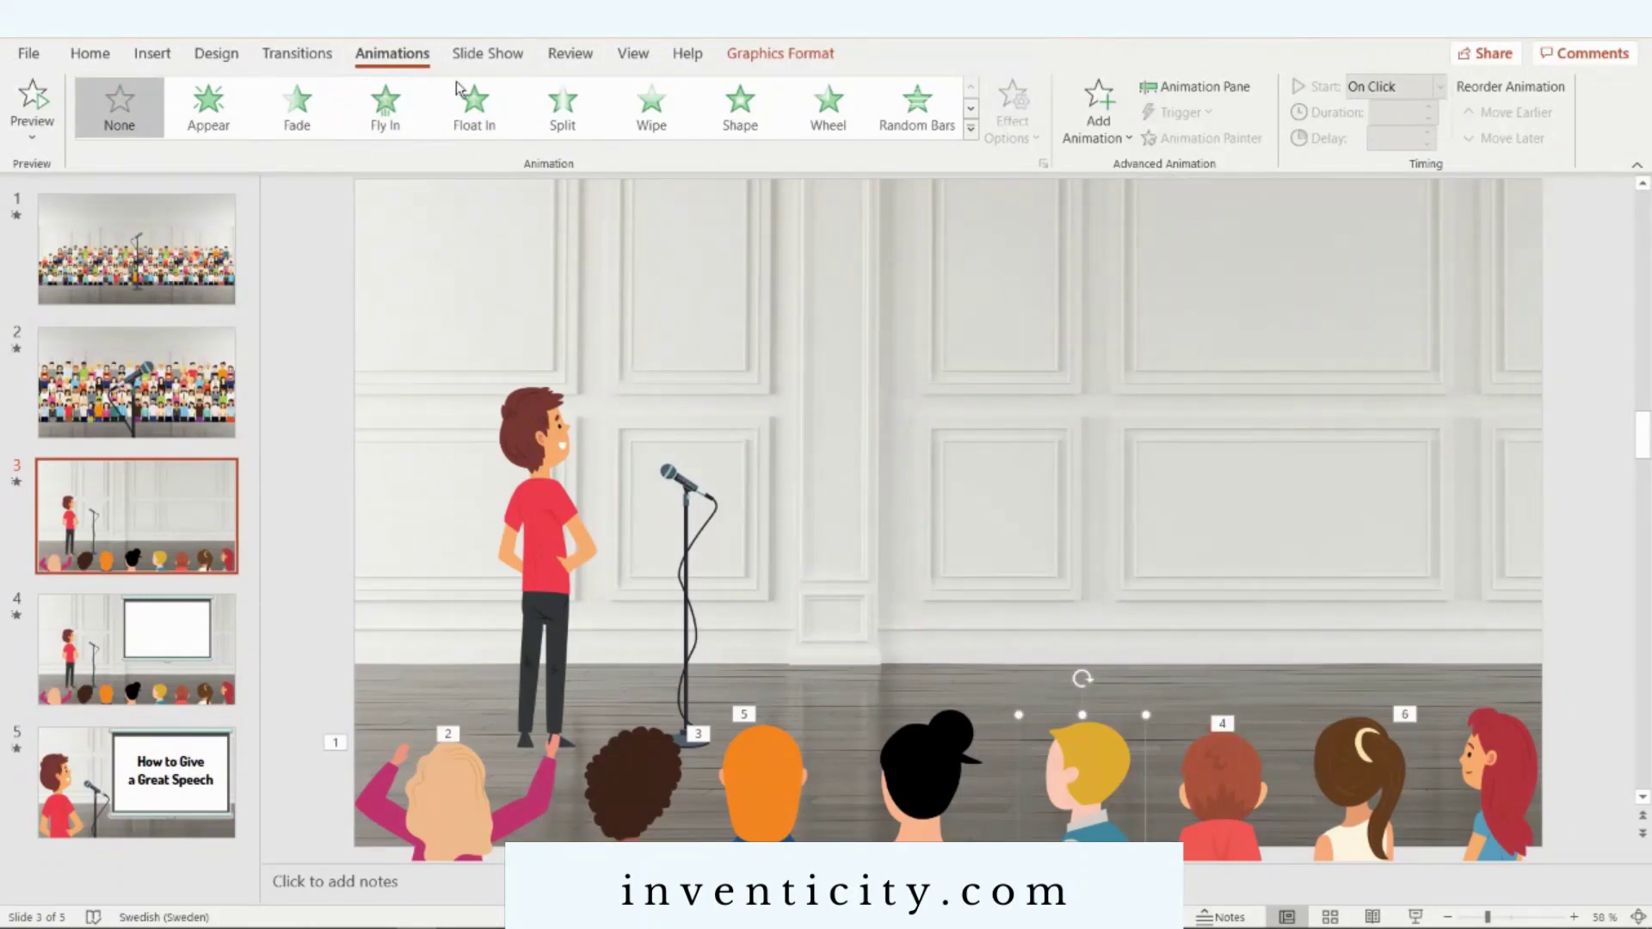
{"action": "left_click", "coordinate": [473, 114]}
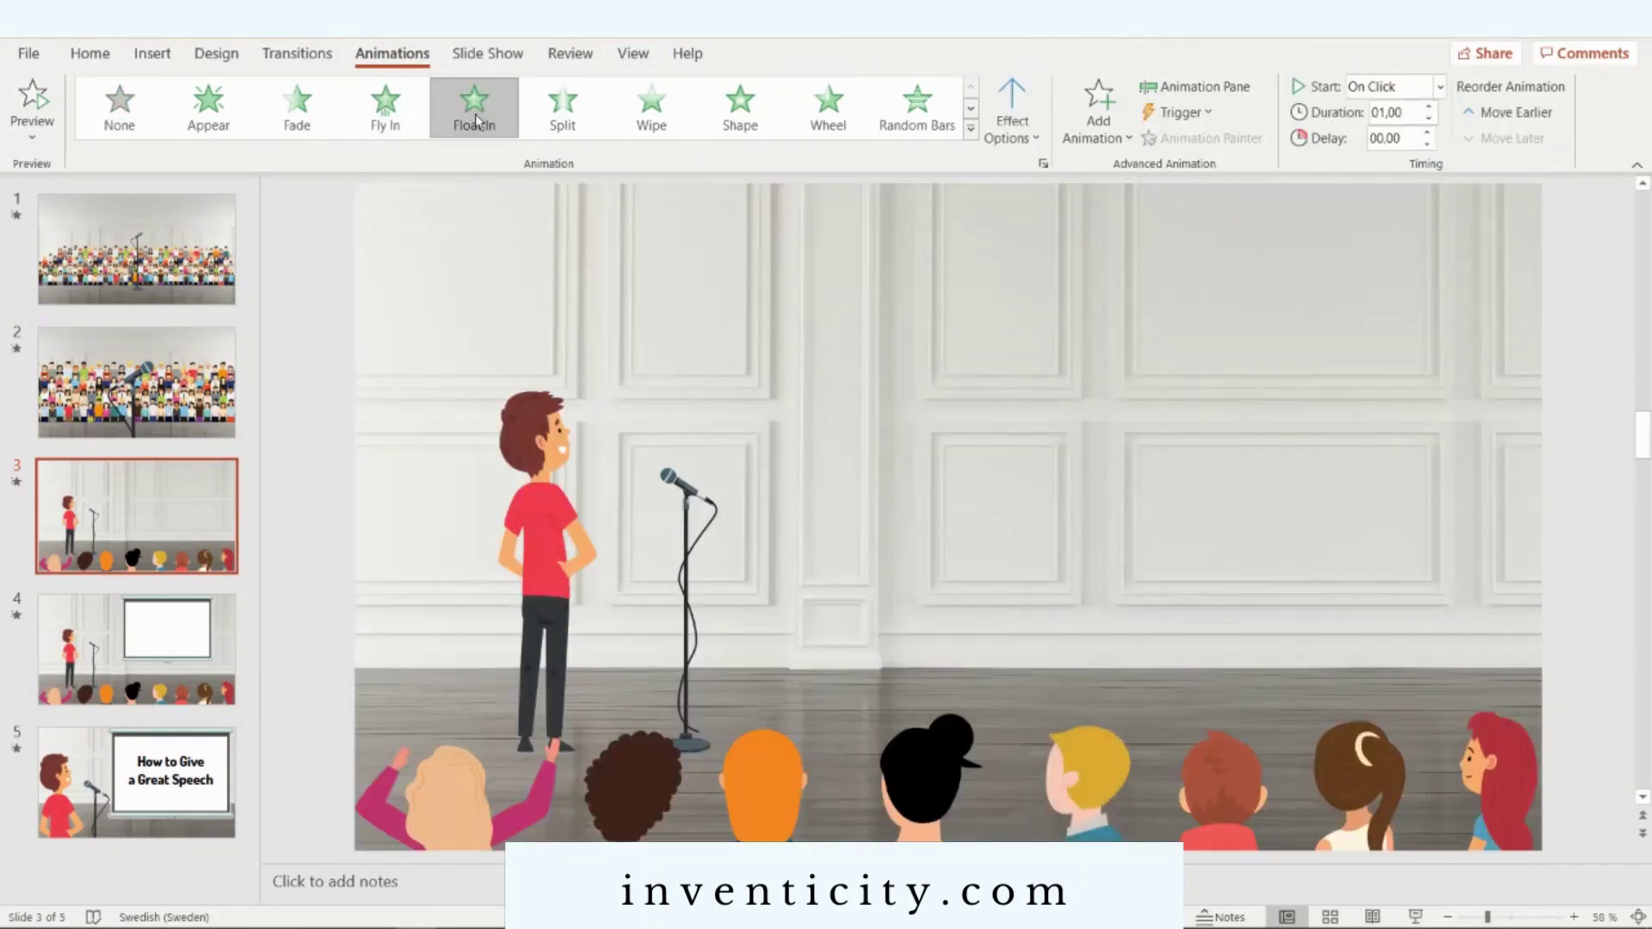
{"action": "left_click", "coordinate": [136, 249]}
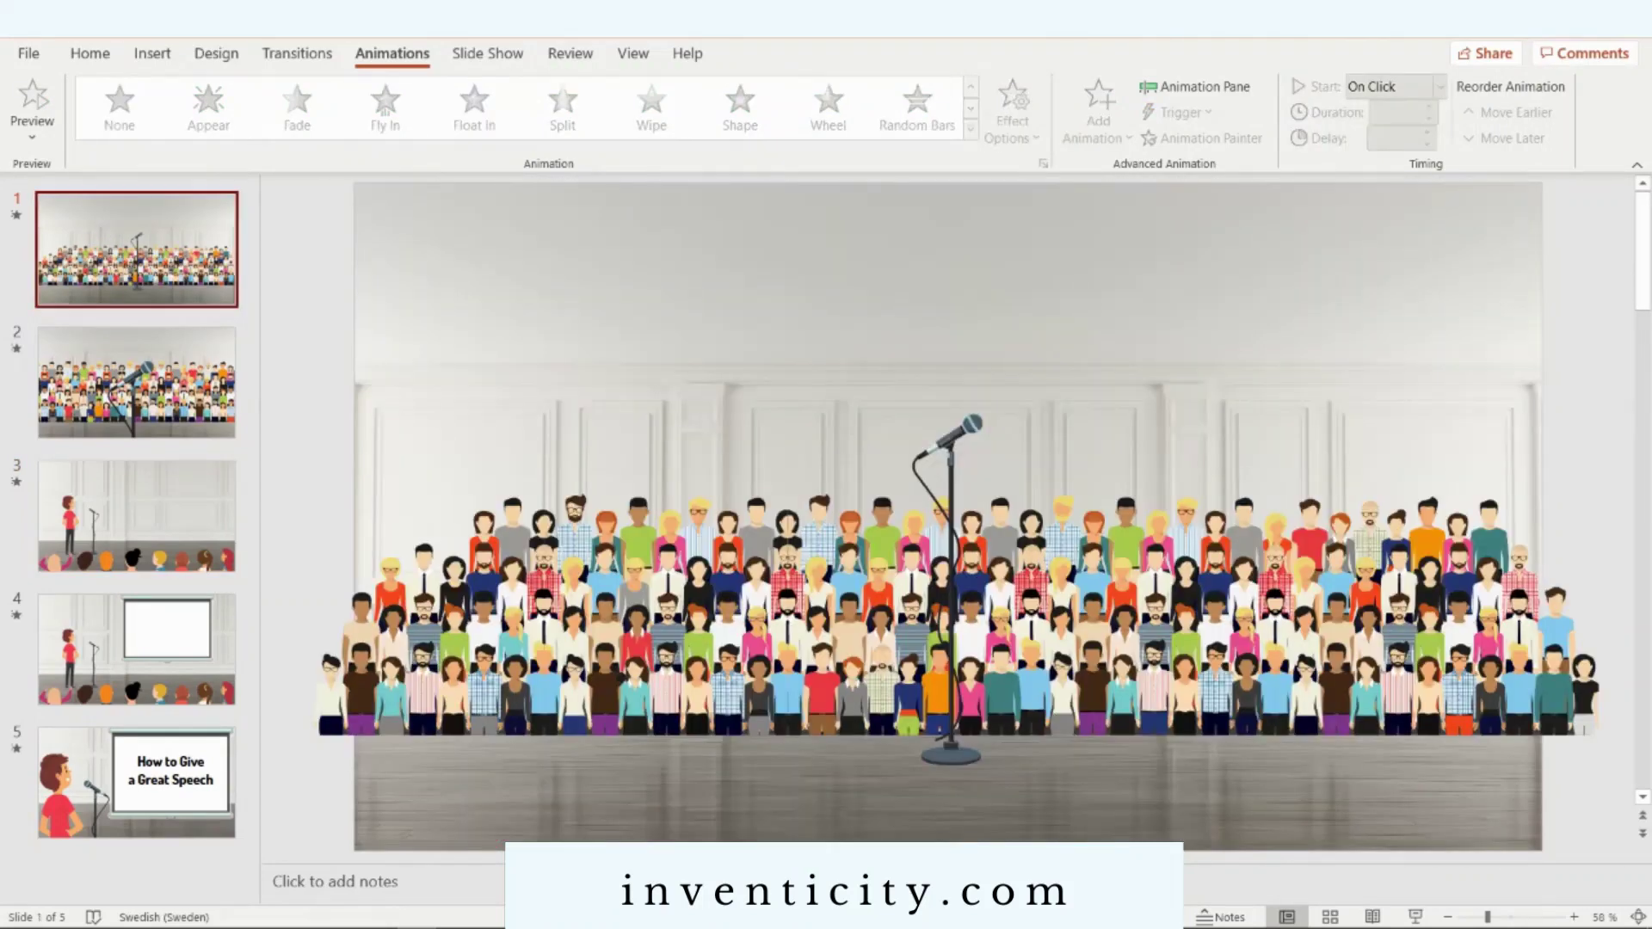
{"action": "left_click", "coordinate": [1415, 917]}
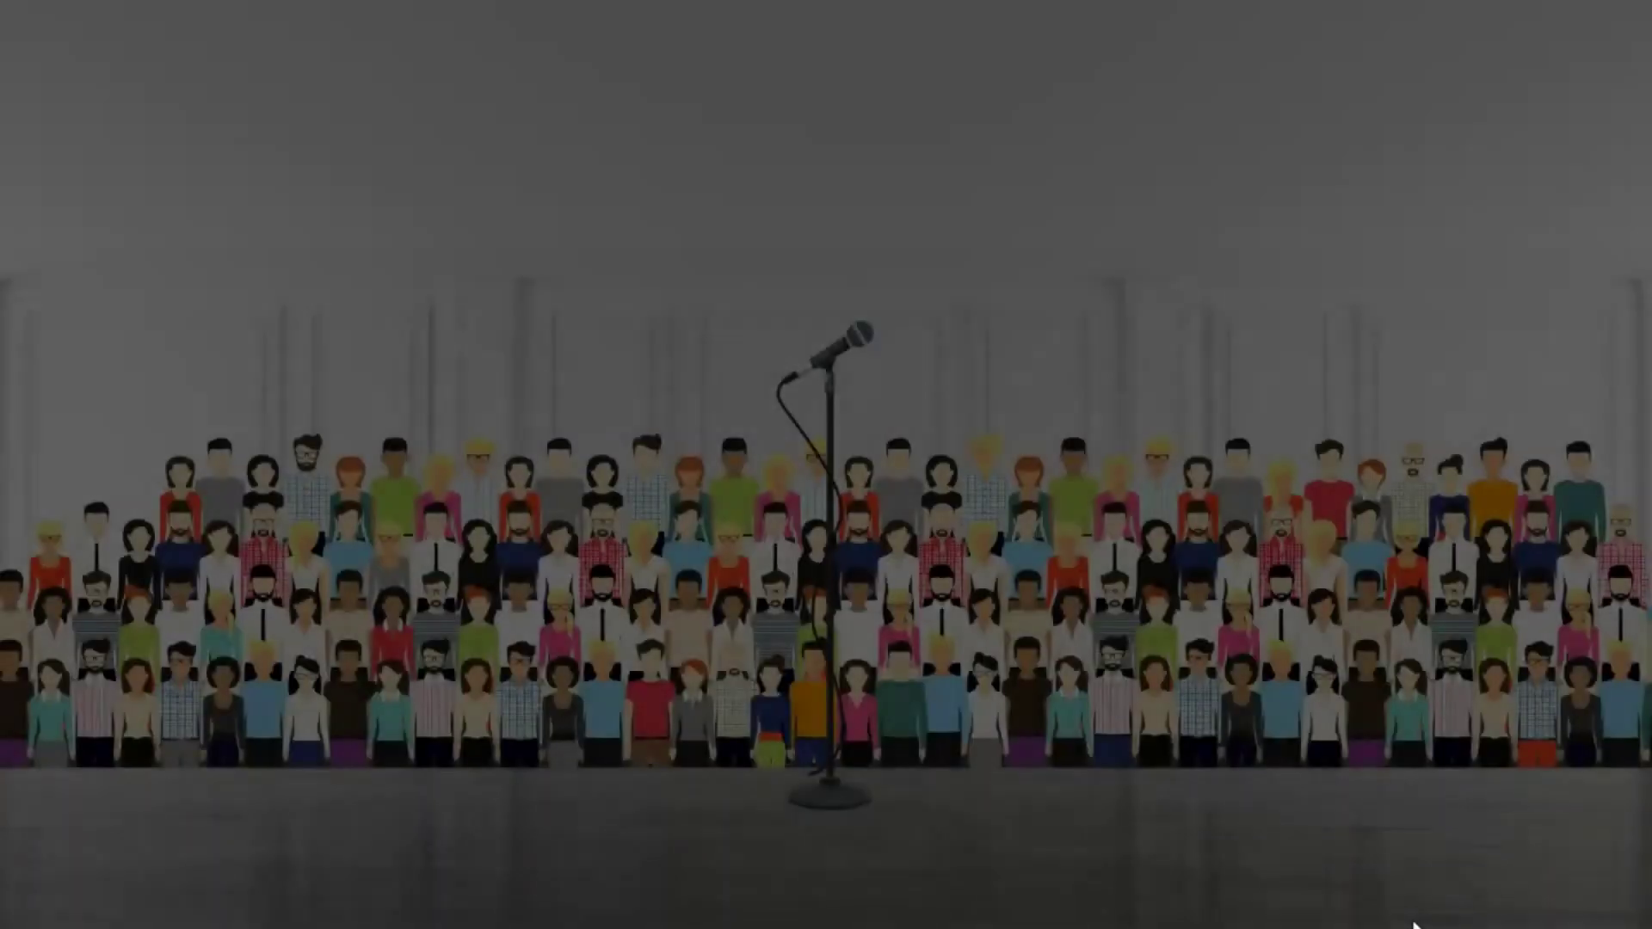